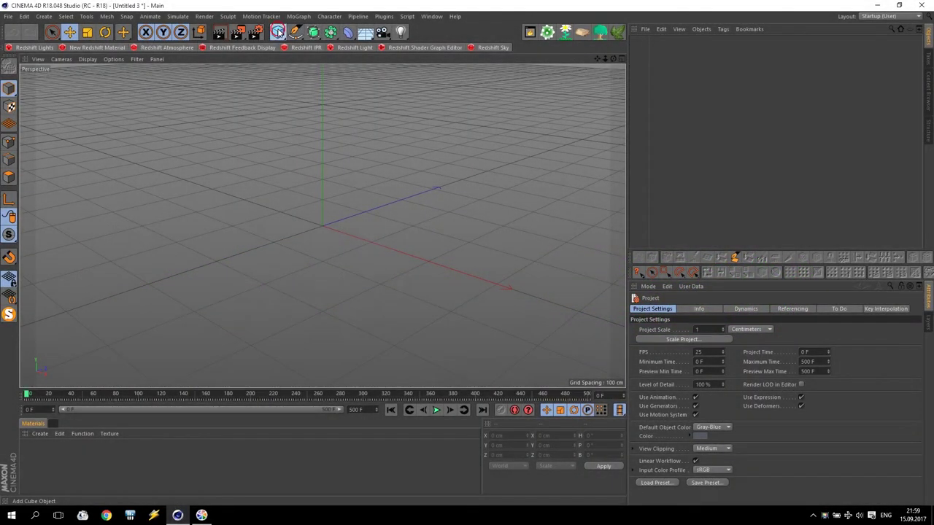
# Replace the cube with a Sphere of 40 cm radius and 36 segments, shown in four views
pyautogui.click(277, 32)
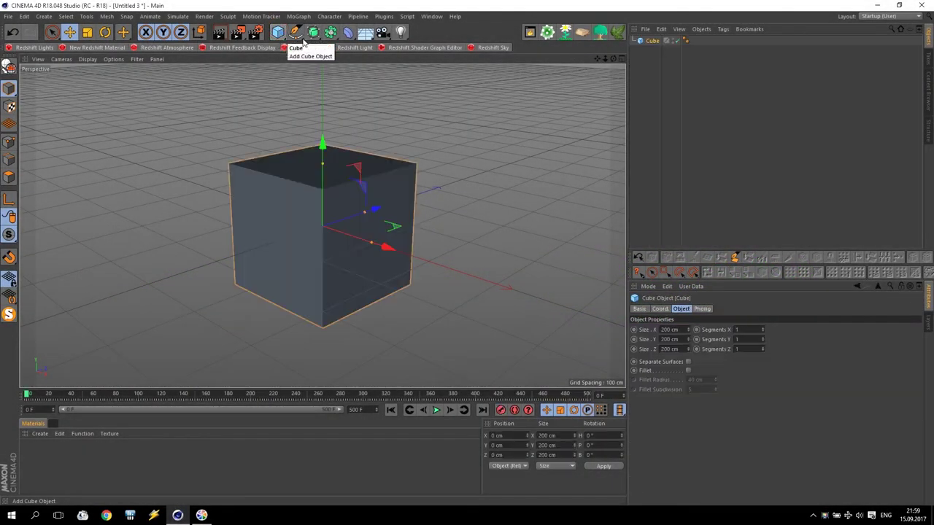
pyautogui.hotkey('ctrl', 'z')
pyautogui.click(281, 31)
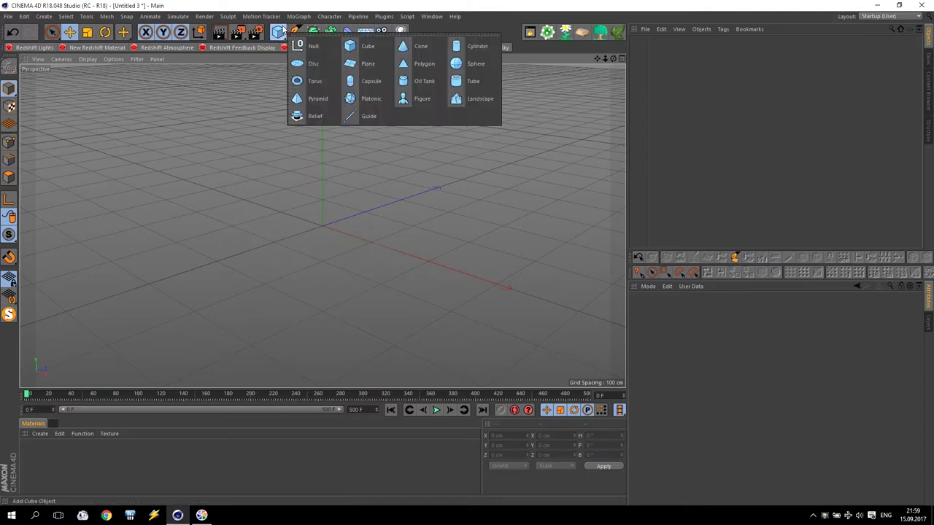
pyautogui.click(468, 63)
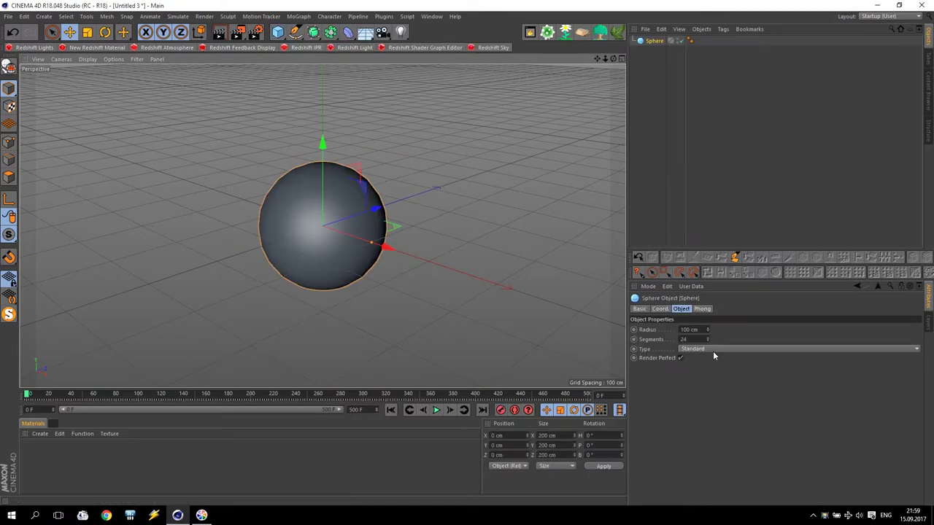
pyautogui.doubleClick(693, 329)
pyautogui.write('40')
pyautogui.press('Tab')
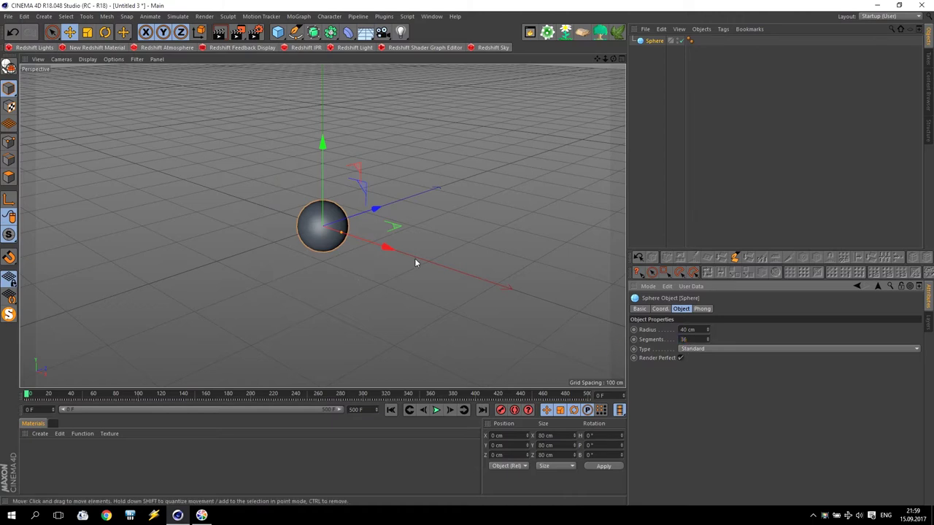
pyautogui.middleClick(381, 246)
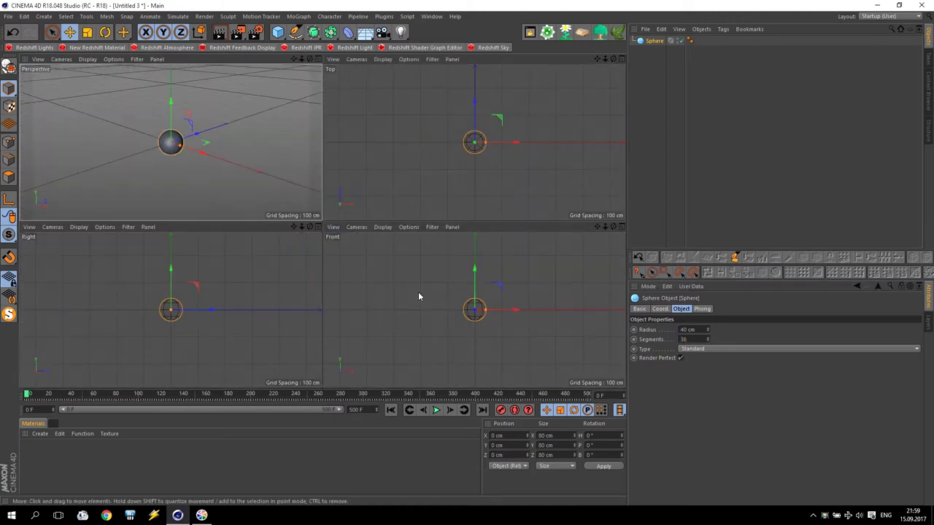
# Maximize the Front view and stretch the sphere's Y scale to 1.2
pyautogui.middleClick(476, 318)
pyautogui.scroll(3, 315, 246)
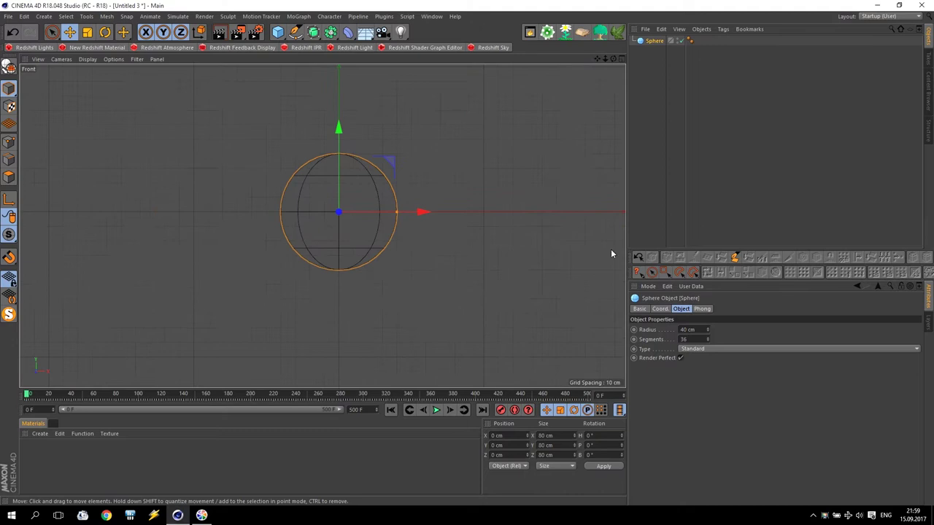
pyautogui.click(659, 309)
pyautogui.moveTo(736, 339); pyautogui.dragTo(725, 339)
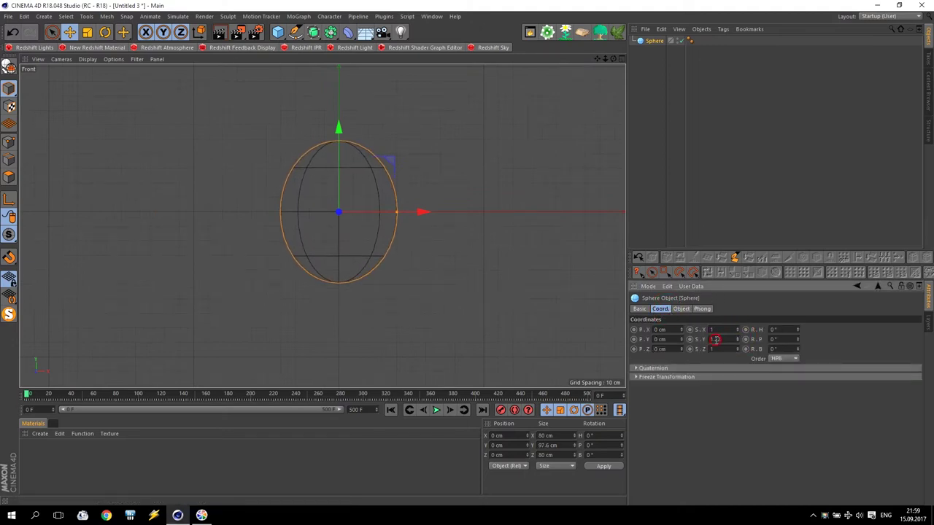
pyautogui.click(452, 215)
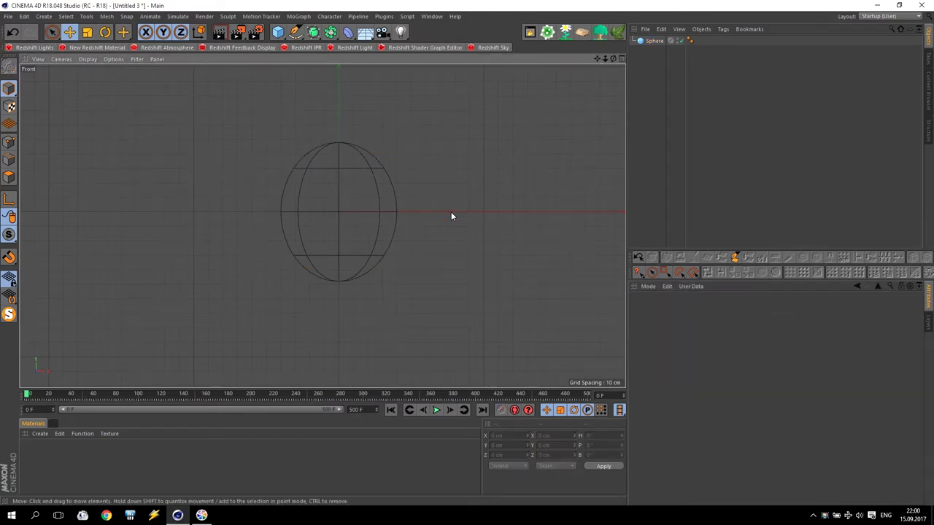
# Add a Taper deformer as a child of the Sphere
pyautogui.click(654, 40)
pyautogui.click(348, 31)
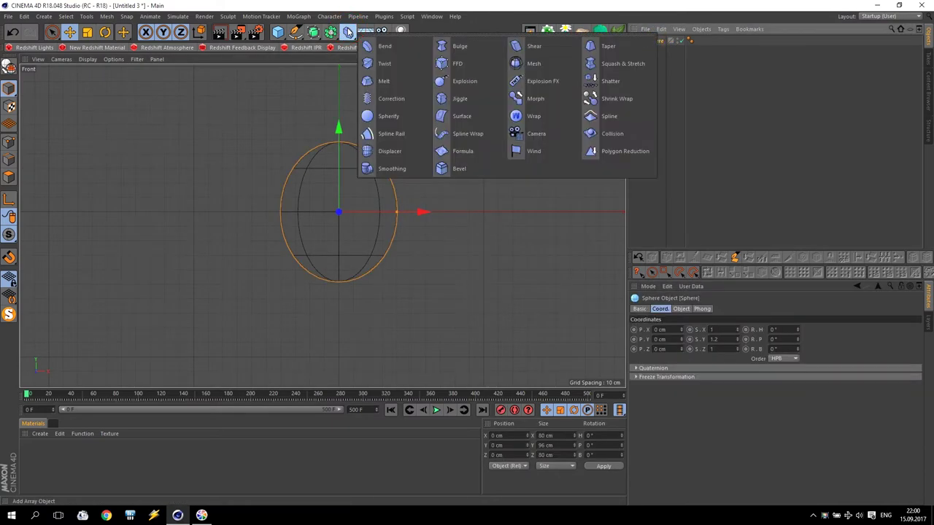
pyautogui.click(608, 46)
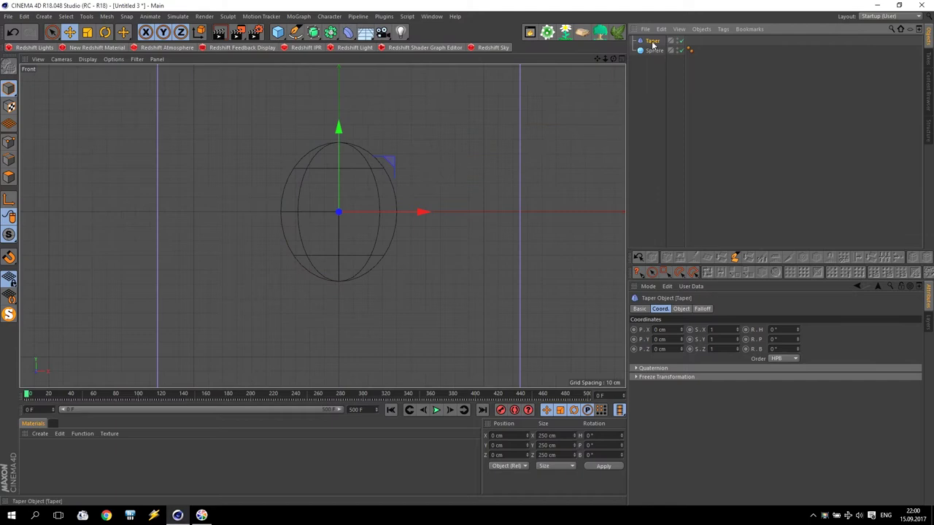
pyautogui.moveTo(653, 42); pyautogui.dragTo(656, 52)
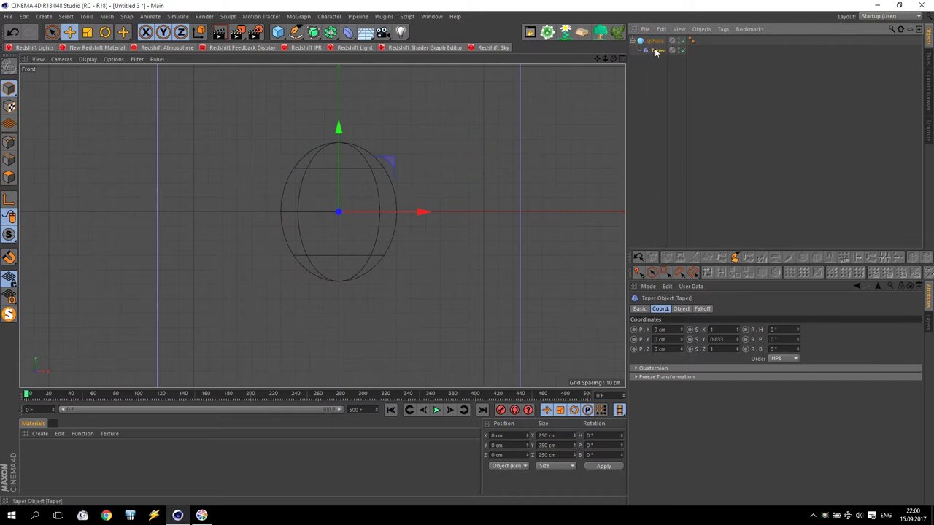
# Fit the Taper to the sphere, set Strength to 40%, and rotate it 180°
pyautogui.click(681, 309)
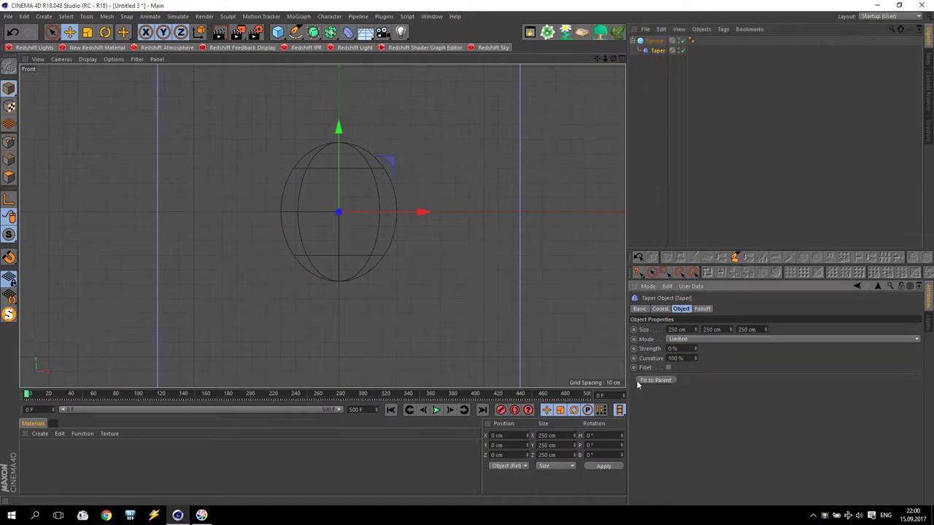
pyautogui.click(657, 380)
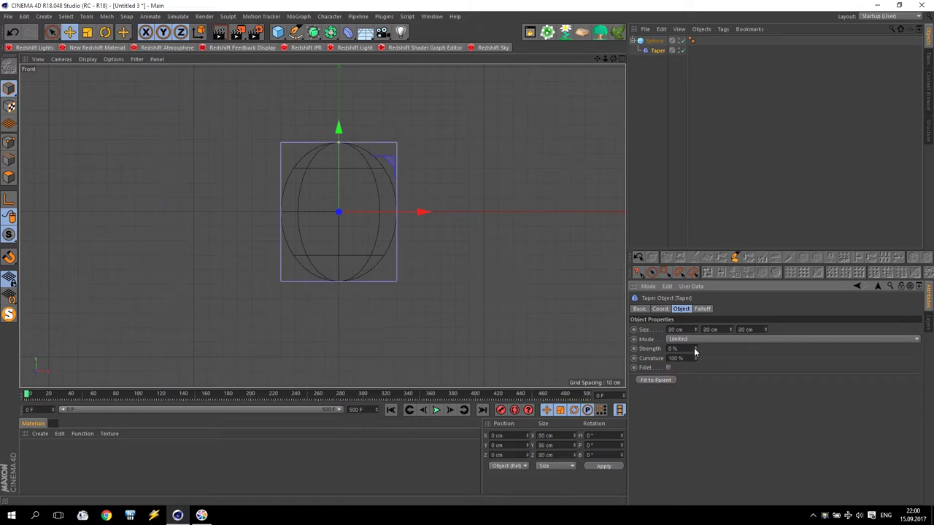
pyautogui.moveTo(695, 348); pyautogui.dragTo(729, 349)
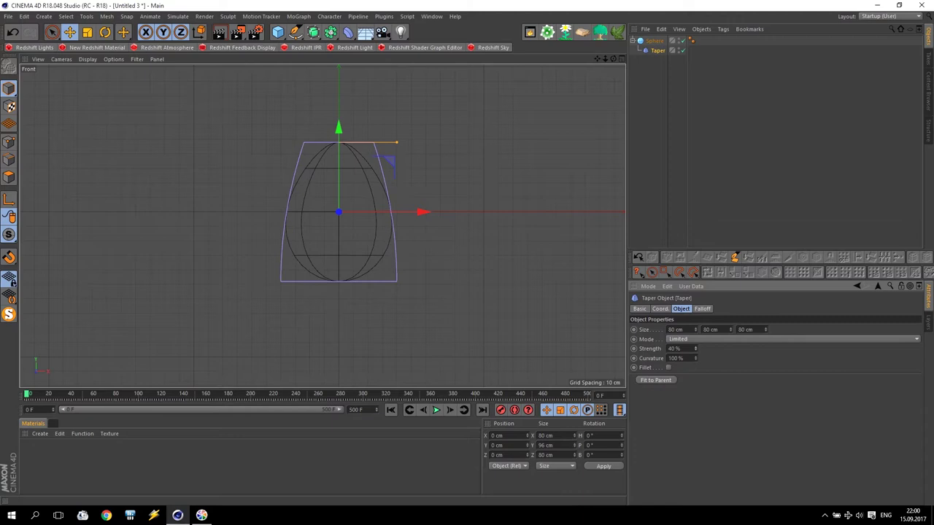
pyautogui.click(105, 31)
pyautogui.moveTo(314, 171); pyautogui.dragTo(375, 275)
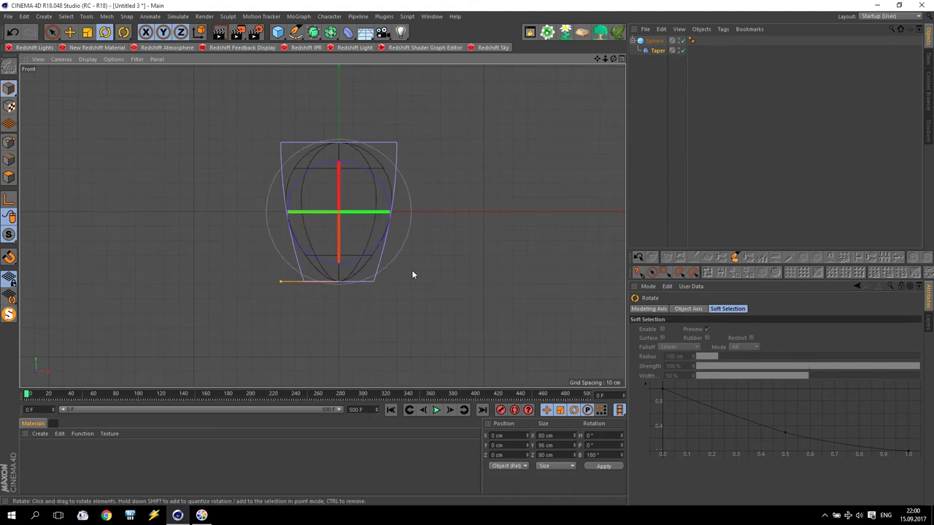
# Select the Taper, nudge its Strength up, and move it up along Y
pyautogui.click(656, 55)
pyautogui.click(577, 112)
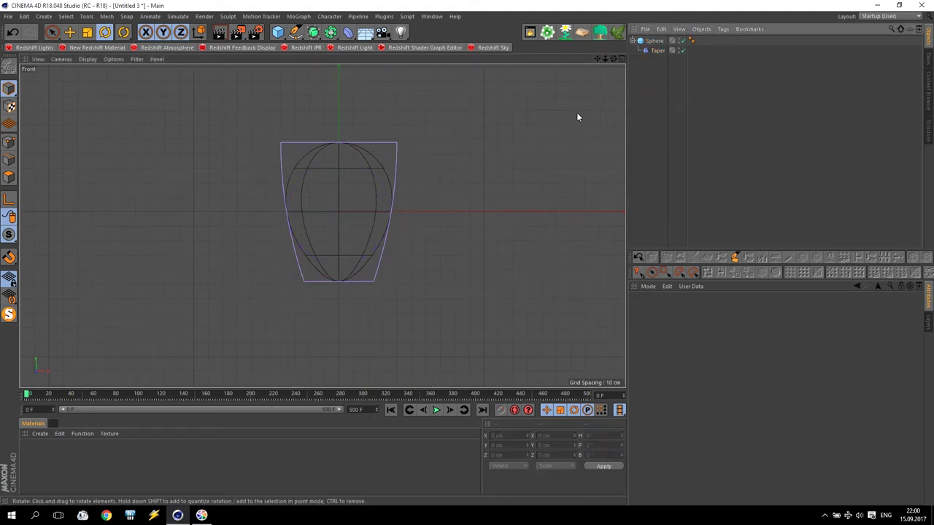
pyautogui.click(655, 56)
pyautogui.click(69, 32)
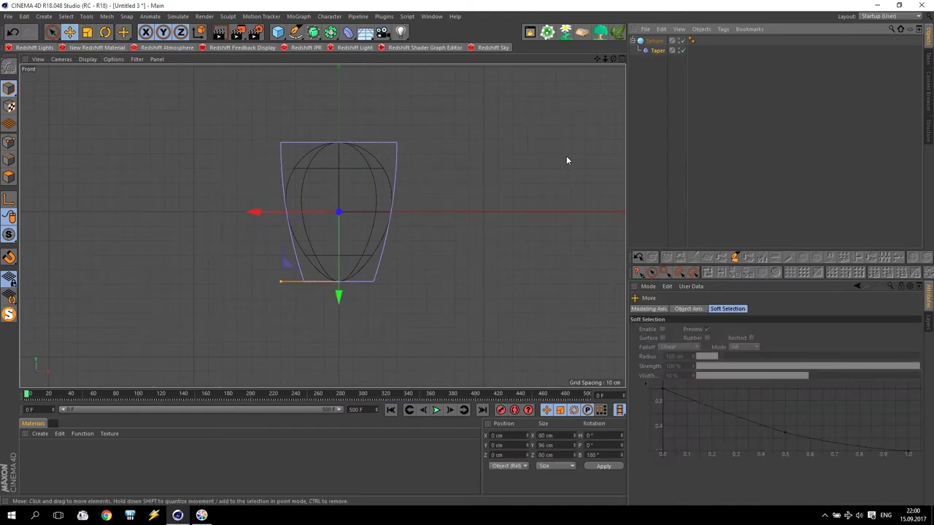
pyautogui.click(660, 50)
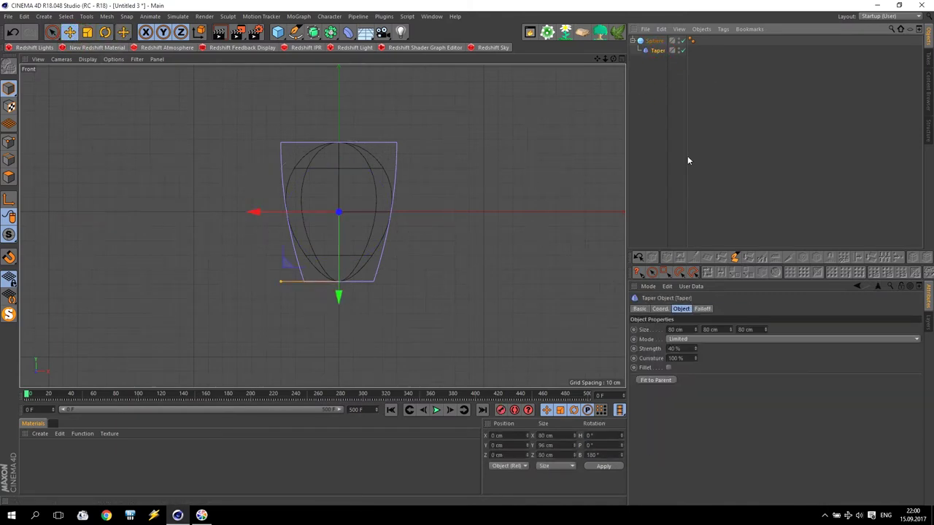
pyautogui.moveTo(695, 348); pyautogui.dragTo(695, 346)
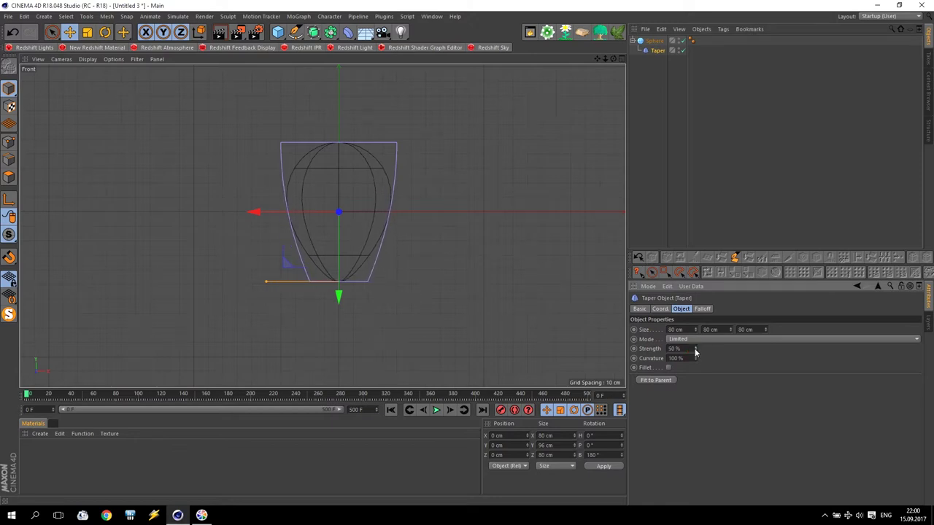
pyautogui.moveTo(339, 293); pyautogui.dragTo(343, 268)
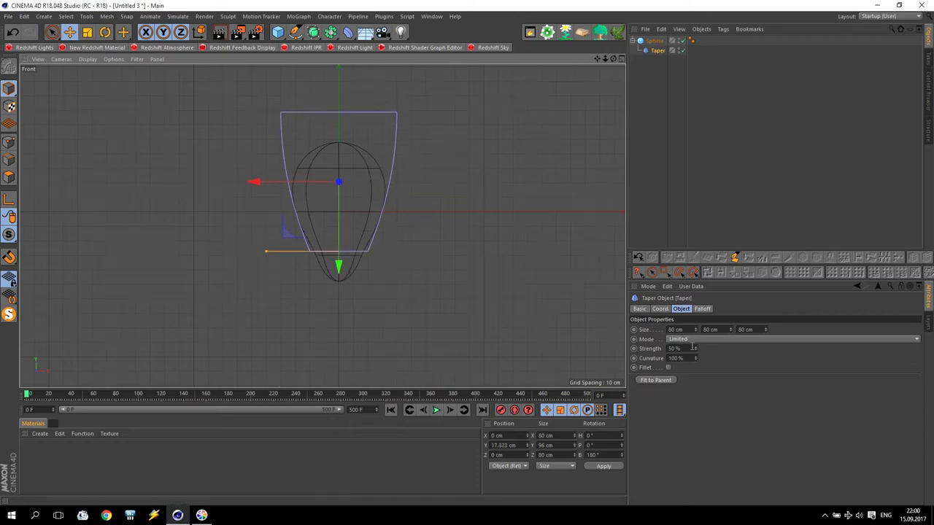
# Set the Taper strength to 36% and settle its height near 16.5 cm
pyautogui.moveTo(695, 348); pyautogui.dragTo(694, 358)
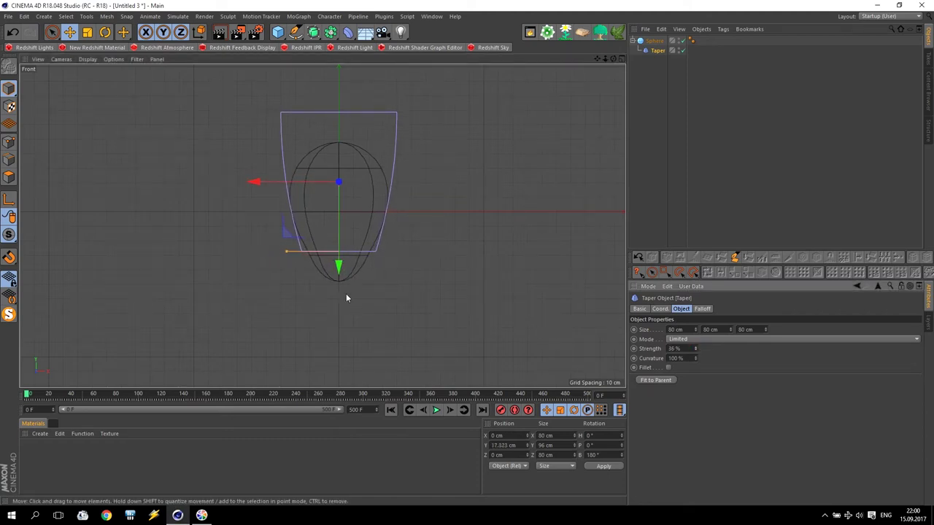
pyautogui.moveTo(340, 265); pyautogui.dragTo(350, 269)
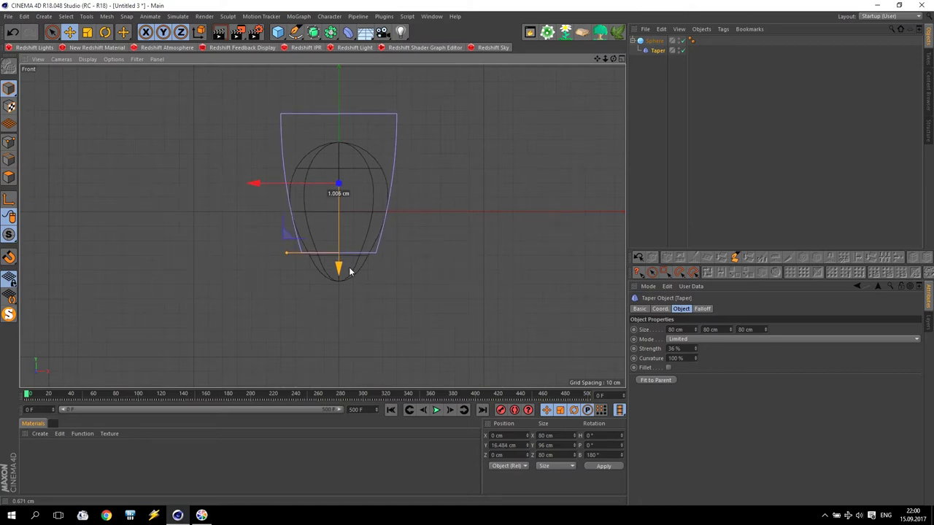
pyautogui.click(475, 271)
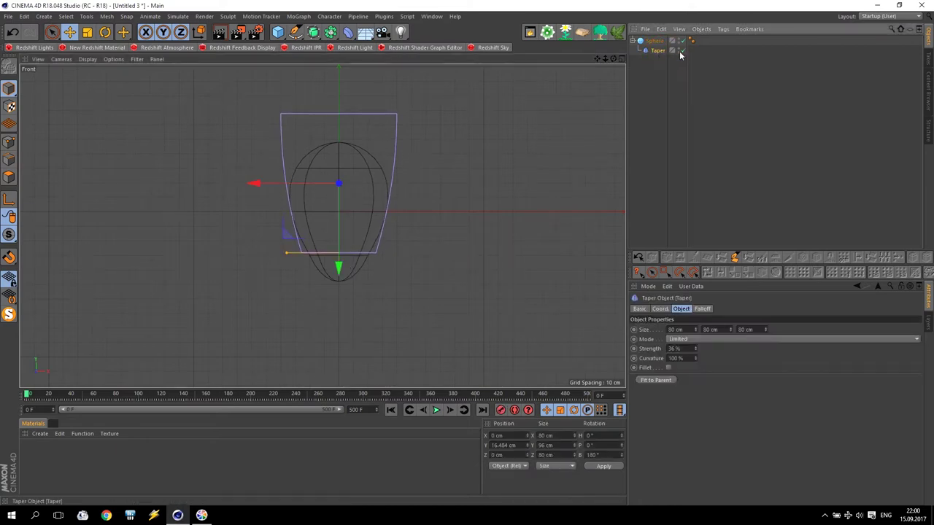
pyautogui.click(437, 242)
pyautogui.scroll(-3, 424, 226)
pyautogui.scroll(3, 416, 223)
pyautogui.scroll(1, 411, 221)
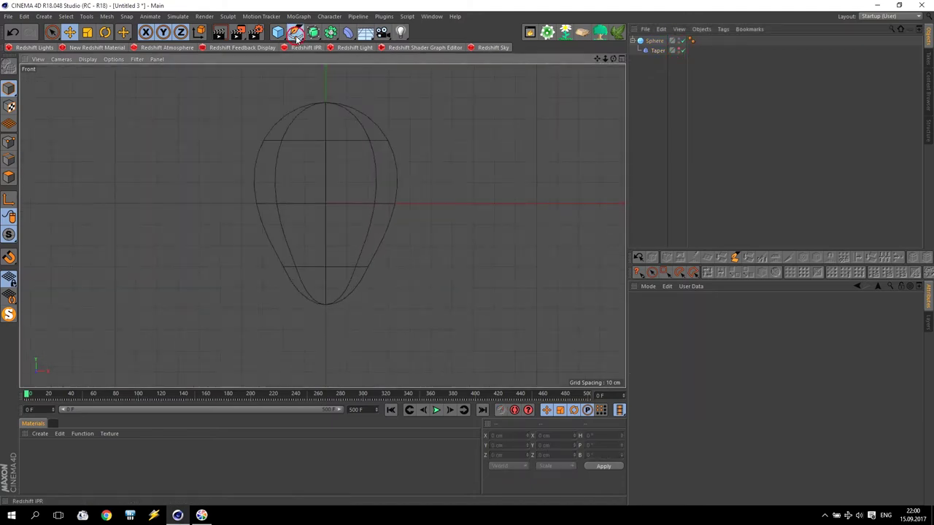
# Add a Circle spline on the XZ plane with a 5 cm radius below the balloon
pyautogui.click(296, 38)
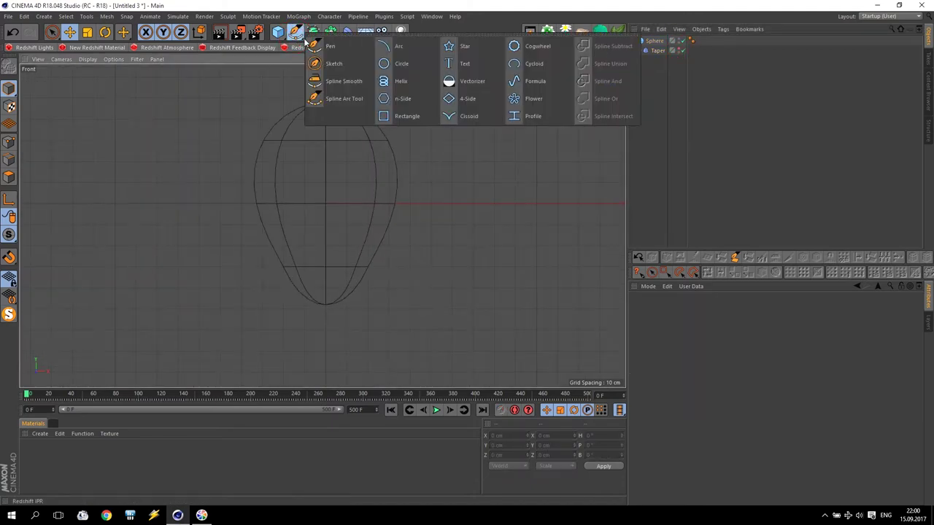
pyautogui.click(403, 64)
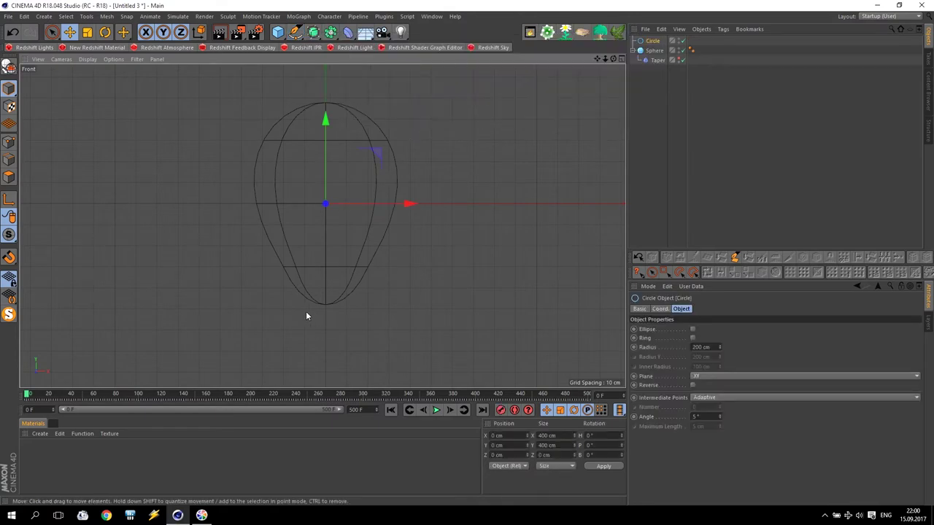
pyautogui.click(702, 377)
pyautogui.click(701, 405)
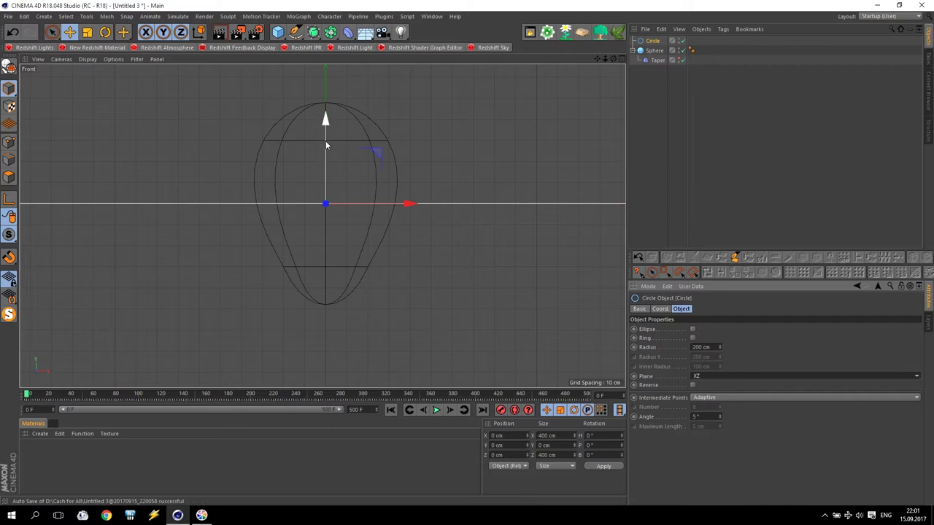
pyautogui.moveTo(325, 118); pyautogui.dragTo(338, 254)
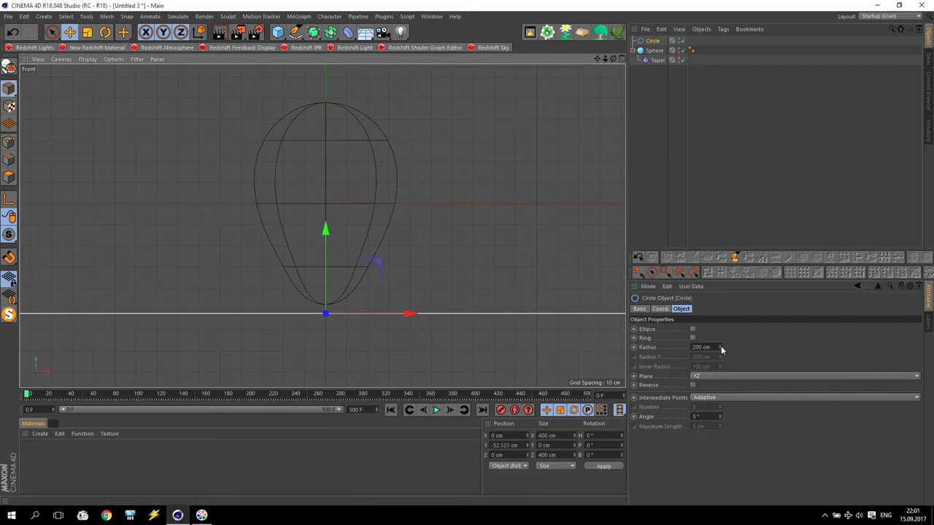
pyautogui.moveTo(721, 349); pyautogui.dragTo(720, 408)
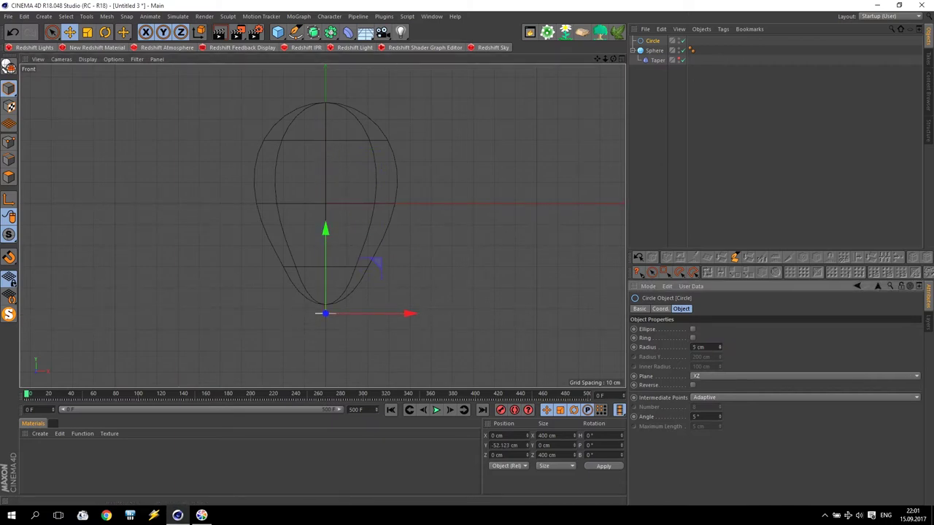
# Fine-tune the circle's height to about -51.8 cm under the balloon tip
pyautogui.scroll(5, 329, 328)
pyautogui.scroll(3, 306, 296)
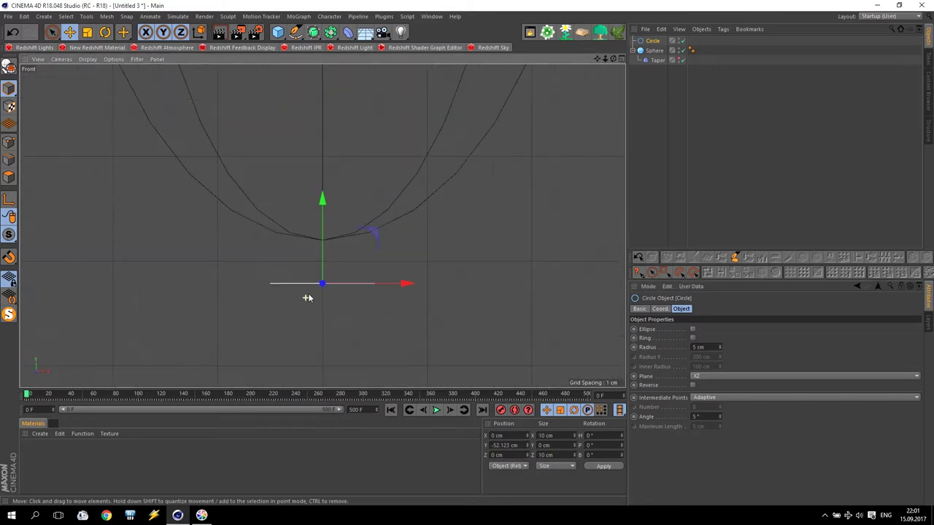
pyautogui.moveTo(324, 235); pyautogui.dragTo(323, 231)
pyautogui.click(655, 42)
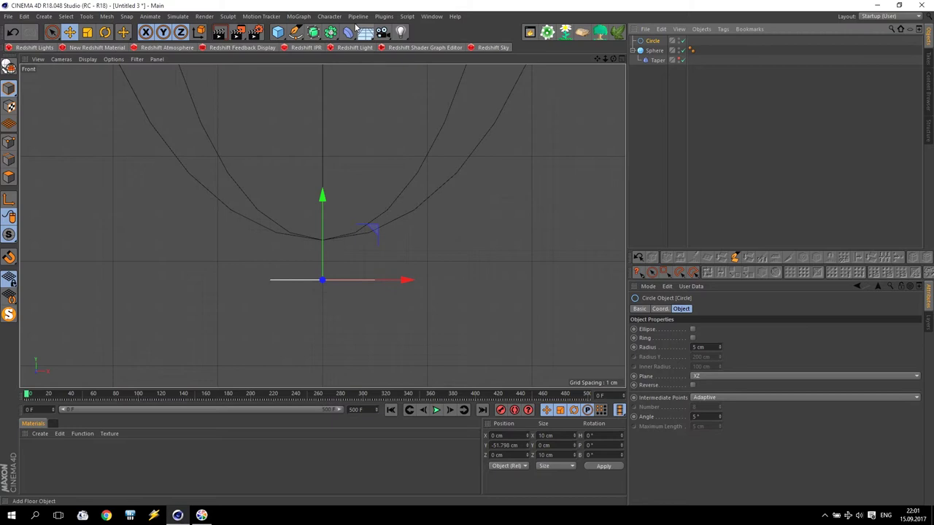
pyautogui.click(313, 32)
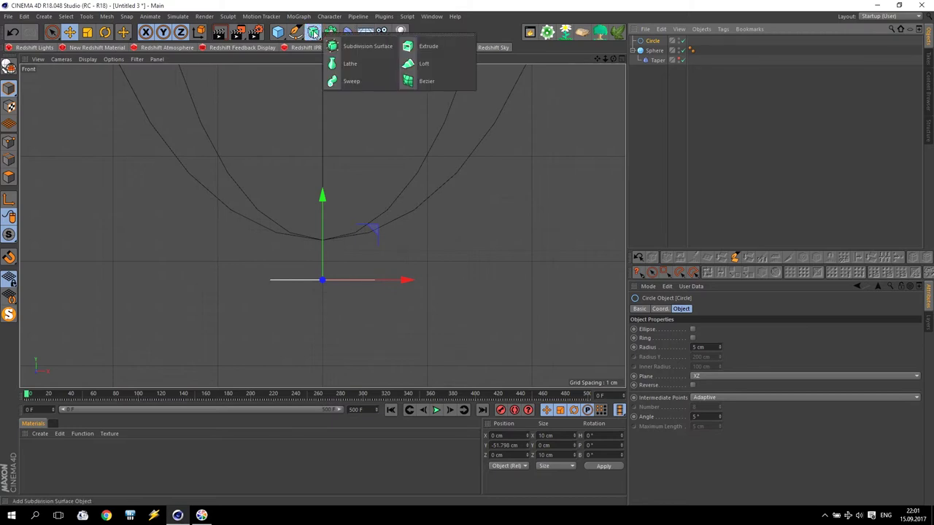
# Put the Circle inside a new Loft and make a slightly raised copy
pyautogui.click(424, 65)
pyautogui.moveTo(655, 51); pyautogui.dragTo(655, 42)
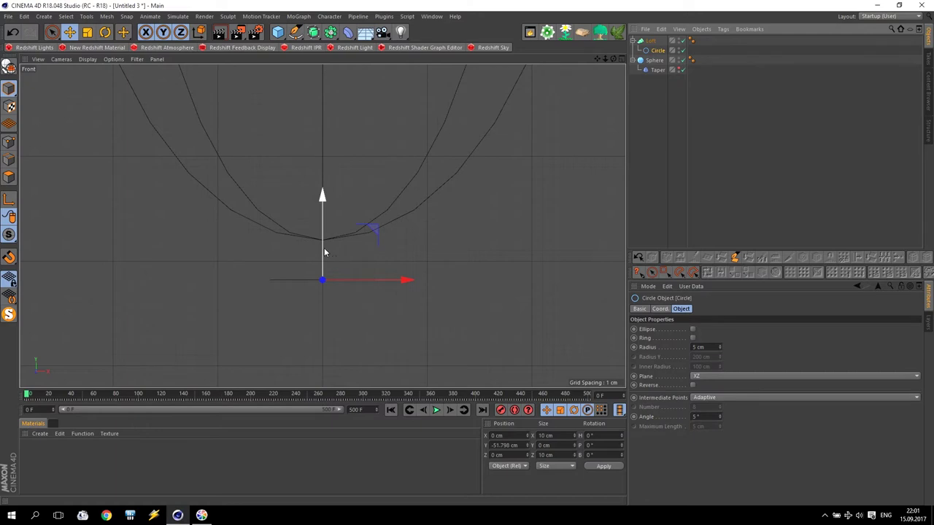
pyautogui.keyDown('ctrl'); pyautogui.moveTo(325, 252); pyautogui.dragTo(323, 233); pyautogui.keyUp('ctrl')
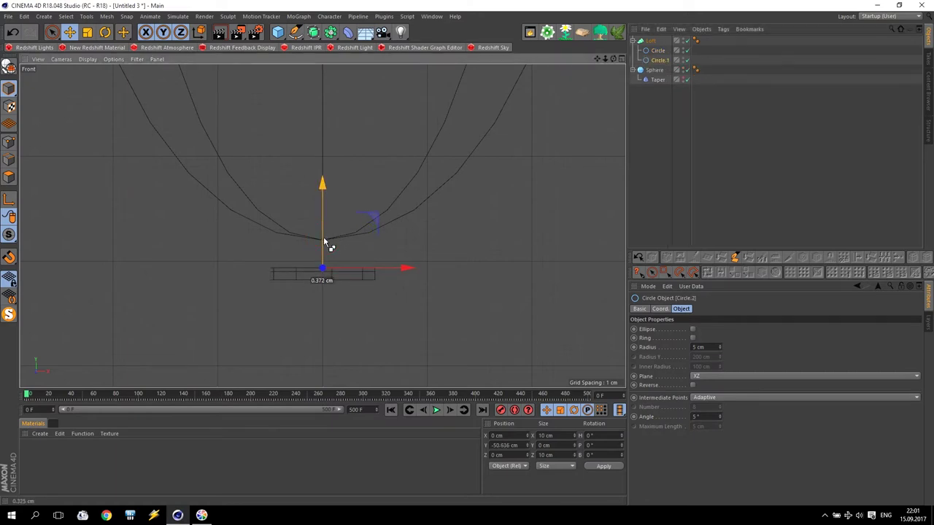
# Shrink Circle.2 to 2 cm and raise it, set Circle.3 to 1 cm, and copy up Circle.4
pyautogui.click(721, 347)
pyautogui.click(721, 350)
pyautogui.click(721, 350)
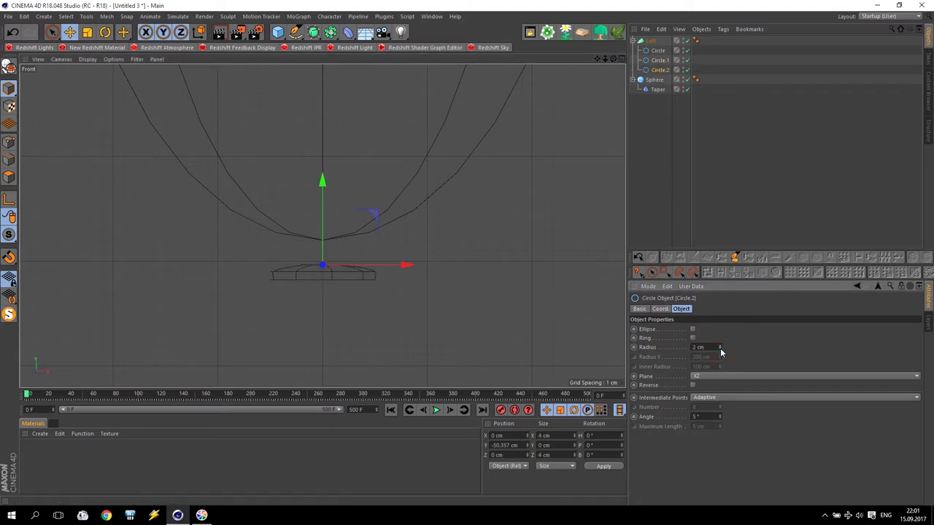
pyautogui.moveTo(326, 240); pyautogui.dragTo(333, 220)
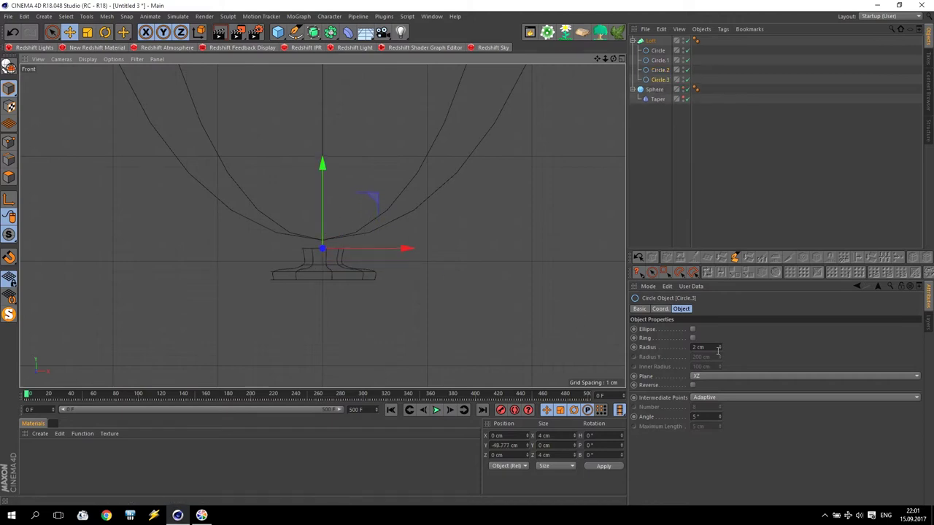
pyautogui.click(720, 351)
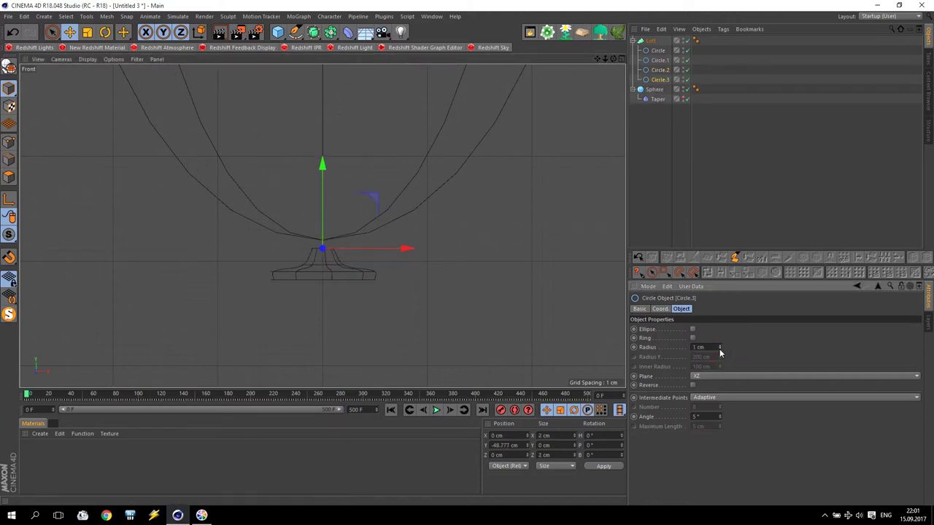
pyautogui.keyDown('ctrl'); pyautogui.moveTo(323, 219); pyautogui.dragTo(323, 209); pyautogui.keyUp('ctrl')
pyautogui.click(464, 286)
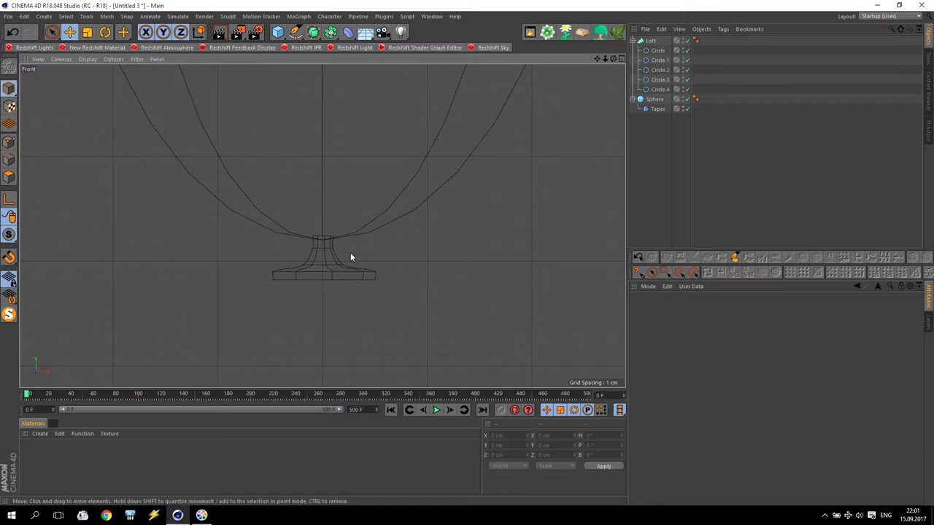
# View the balloon base from below in Perspective with Gouraud Shading (Lines)
pyautogui.middleClick(408, 253)
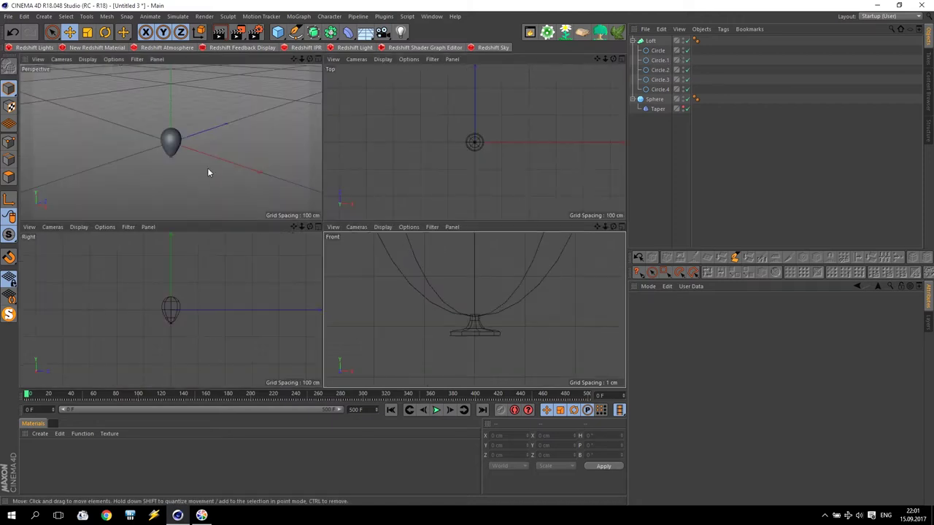
pyautogui.middleClick(207, 169)
pyautogui.scroll(2, 314, 270)
pyautogui.scroll(2, 343, 270)
pyautogui.scroll(3, 369, 297)
pyautogui.moveTo(358, 277)
pyautogui.keyDown('alt'); pyautogui.mouseDown()
pyautogui.moveTo(355, 198)
pyautogui.moveTo(313, 329)
pyautogui.moveTo(315, 277)
pyautogui.mouseUp(); pyautogui.keyUp('alt')
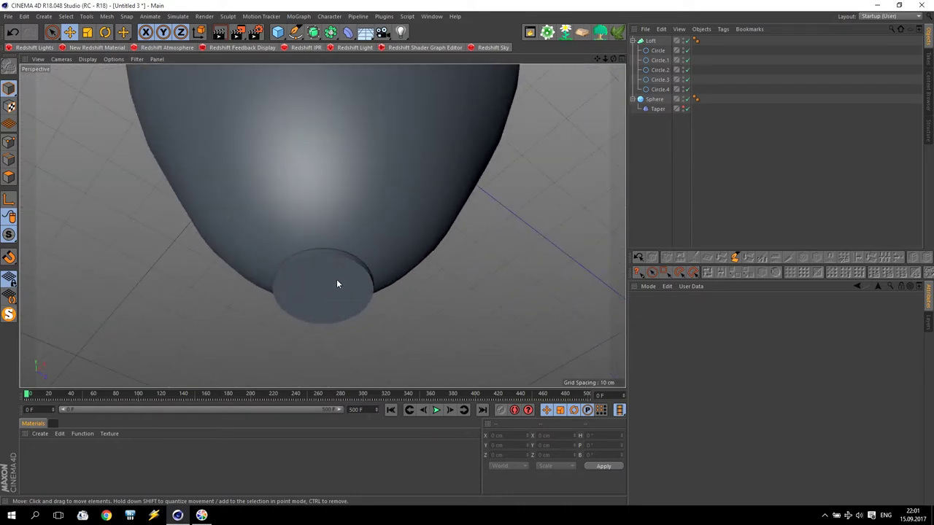
pyautogui.click(81, 59)
pyautogui.click(116, 108)
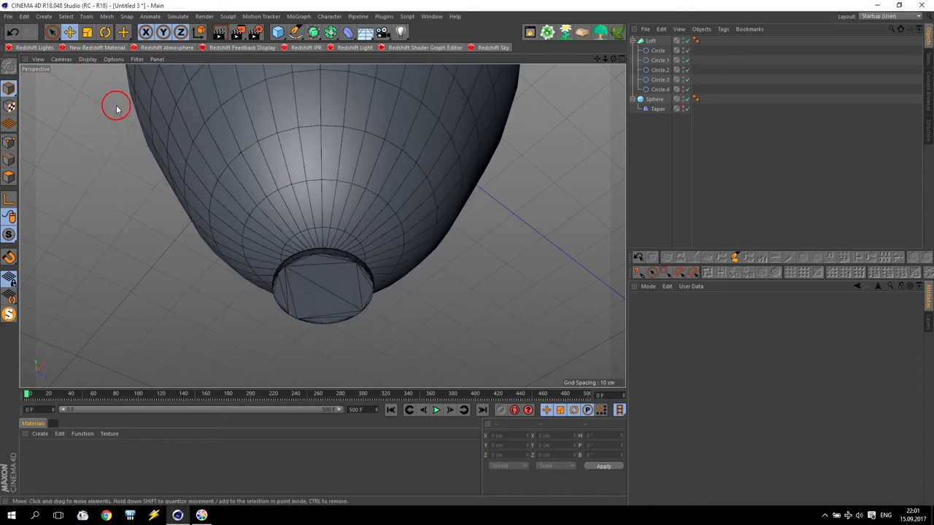
# Duplicate the Circle into Circle.5 at 4 cm and Circle.6 at 0 cm radius
pyautogui.click(658, 51)
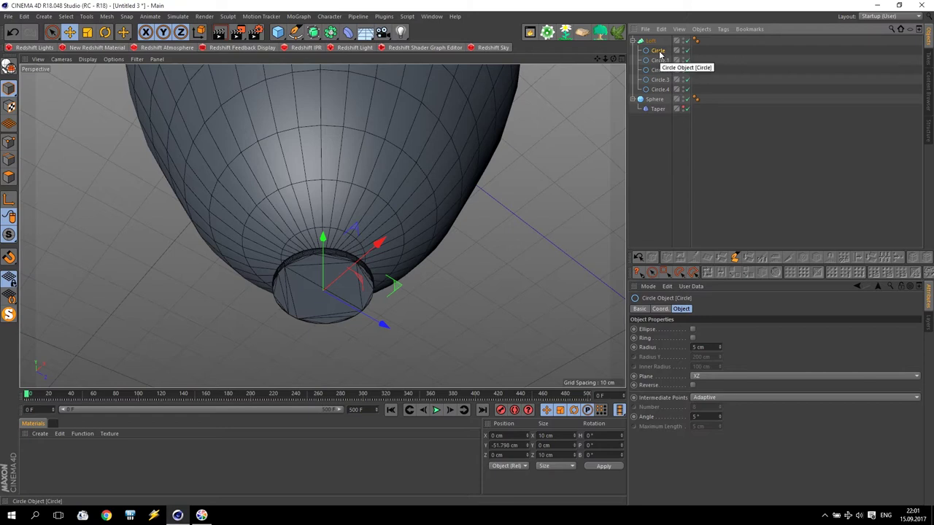
pyautogui.click(659, 53)
pyautogui.moveTo(659, 52); pyautogui.dragTo(660, 46)
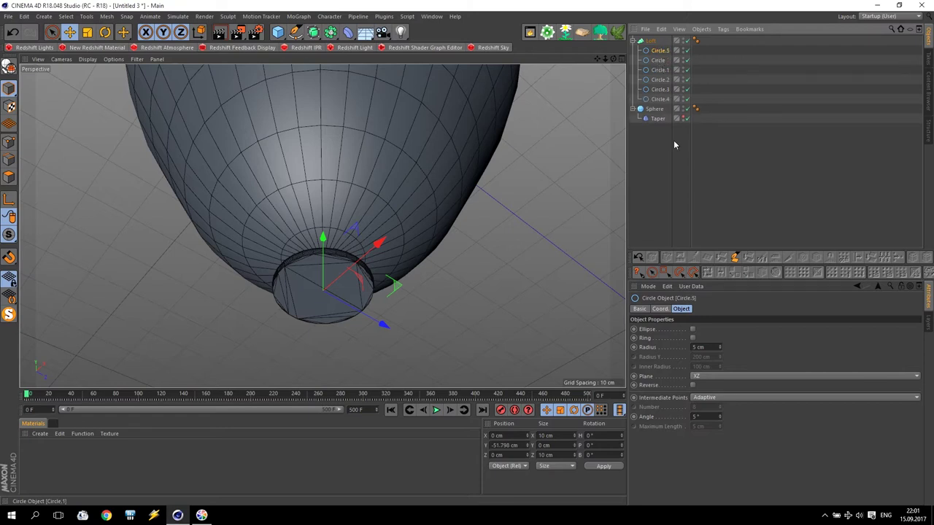
pyautogui.click(720, 350)
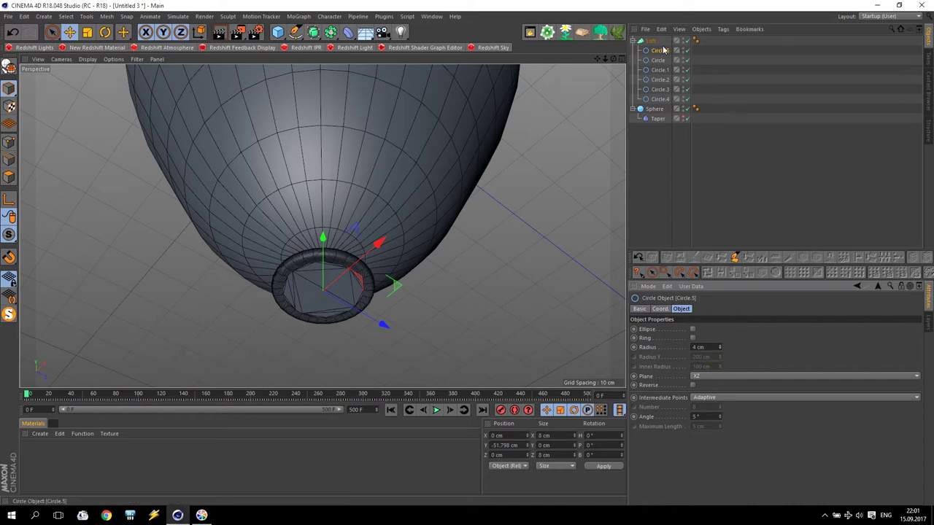
pyautogui.keyDown('ctrl'); pyautogui.moveTo(660, 51); pyautogui.dragTo(660, 46); pyautogui.keyUp('ctrl')
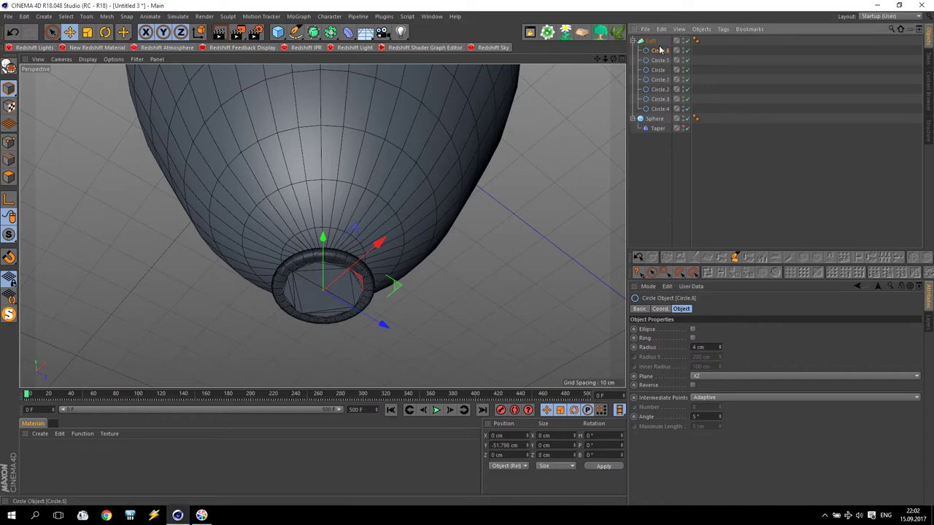
pyautogui.moveTo(720, 352); pyautogui.dragTo(720, 352)
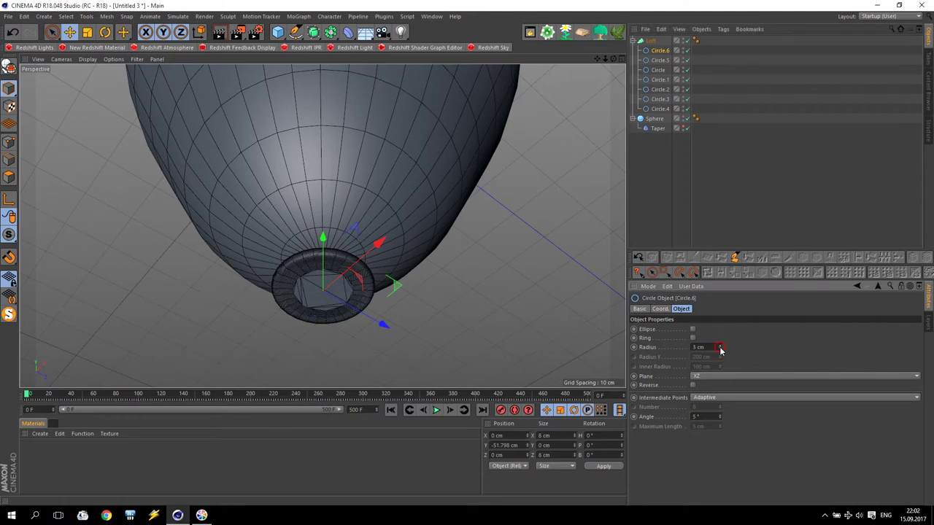
# Raise Circle.6 about 2.8 cm in the Front view, then orbit to a level Perspective view
pyautogui.middleClick(386, 295)
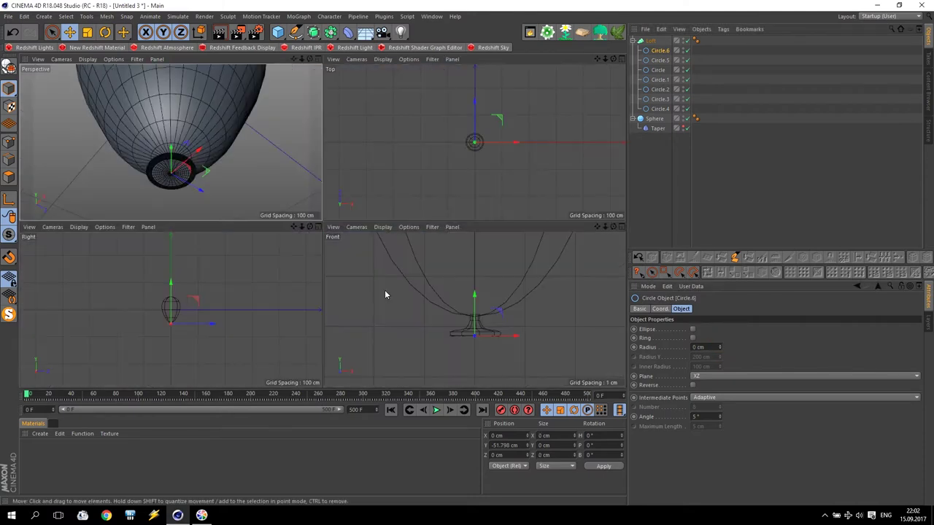
pyautogui.middleClick(488, 314)
pyautogui.scroll(4, 259, 279)
pyautogui.moveTo(424, 241)
pyautogui.mouseDown()
pyautogui.moveTo(423, 166)
pyautogui.moveTo(430, 169)
pyautogui.mouseUp()
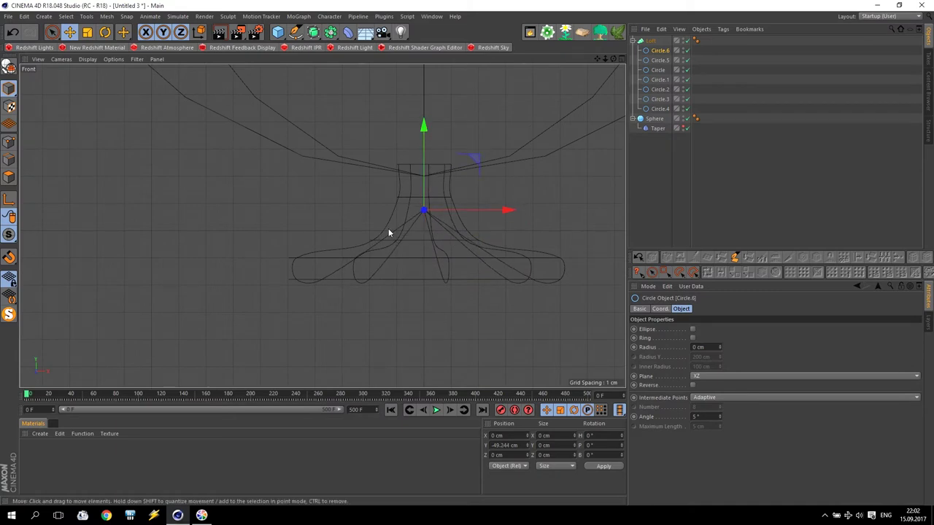
pyautogui.middleClick(388, 229)
pyautogui.middleClick(214, 181)
pyautogui.scroll(-1, 369, 268)
pyautogui.moveTo(410, 261)
pyautogui.keyDown('alt'); pyautogui.mouseDown()
pyautogui.moveTo(389, 310)
pyautogui.moveTo(327, 282)
pyautogui.moveTo(332, 269)
pyautogui.mouseUp(); pyautogui.keyUp('alt')
# Refine the heights of Circle and Circle.1, lowering them about 0.36 and 0.5 cm
pyautogui.click(332, 274)
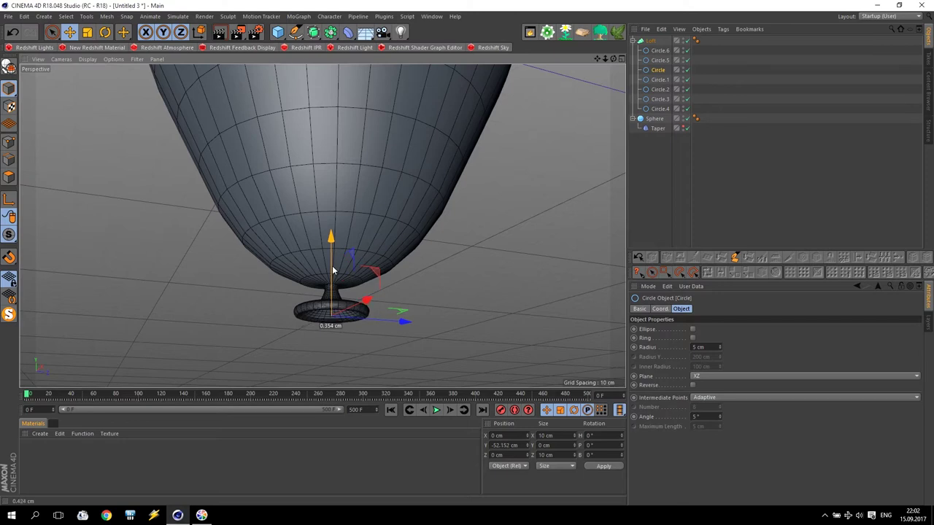
pyautogui.moveTo(383, 292)
pyautogui.keyDown('alt'); pyautogui.mouseDown()
pyautogui.moveTo(409, 349)
pyautogui.moveTo(428, 340)
pyautogui.mouseUp(); pyautogui.keyUp('alt')
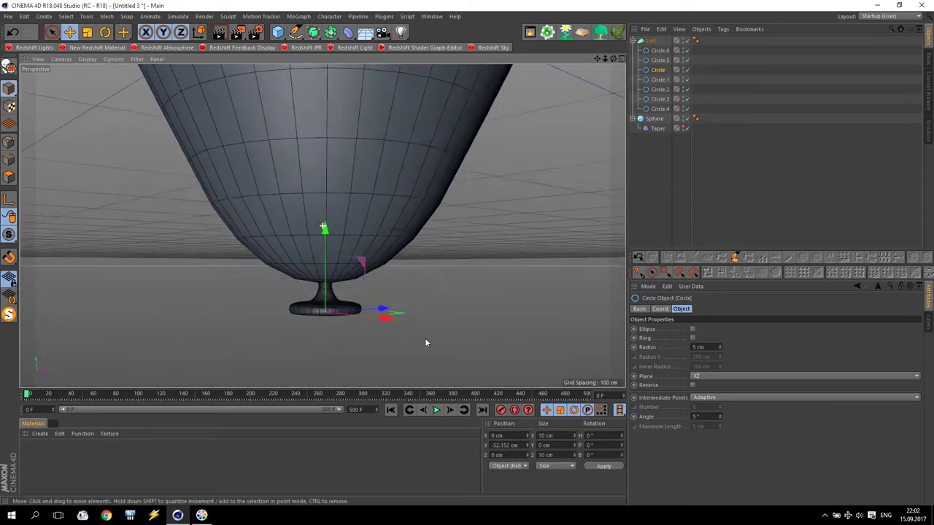
pyautogui.click(313, 252)
pyautogui.moveTo(326, 249); pyautogui.dragTo(329, 258)
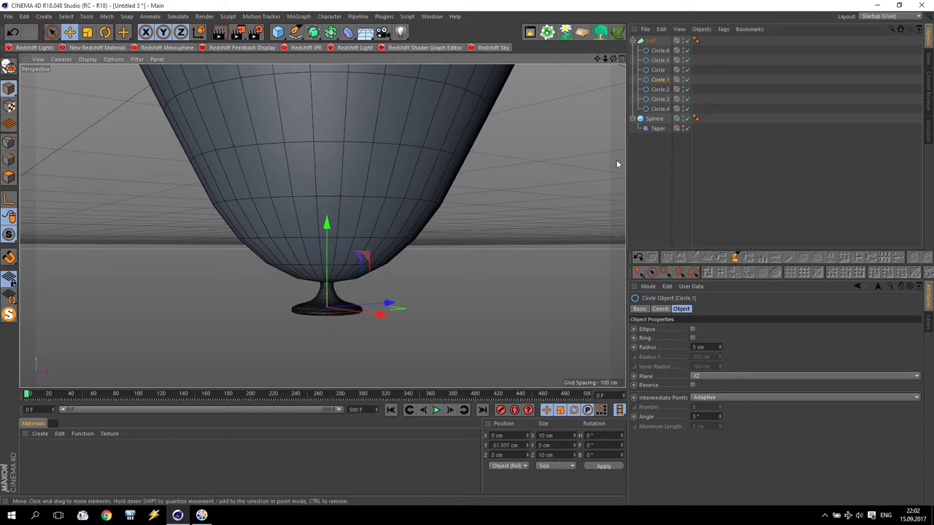
pyautogui.click(325, 261)
pyautogui.moveTo(325, 263); pyautogui.dragTo(328, 269)
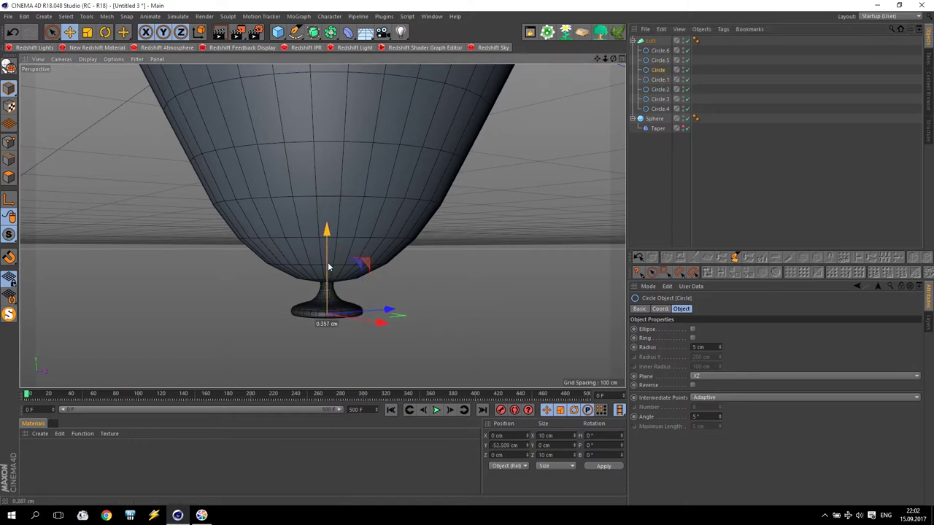
pyautogui.click(494, 335)
pyautogui.moveTo(463, 329)
pyautogui.keyDown('alt'); pyautogui.mouseDown()
pyautogui.moveTo(324, 231)
pyautogui.moveTo(496, 207)
pyautogui.moveTo(496, 173)
pyautogui.mouseUp(); pyautogui.keyUp('alt')
pyautogui.scroll(5, 390, 282)
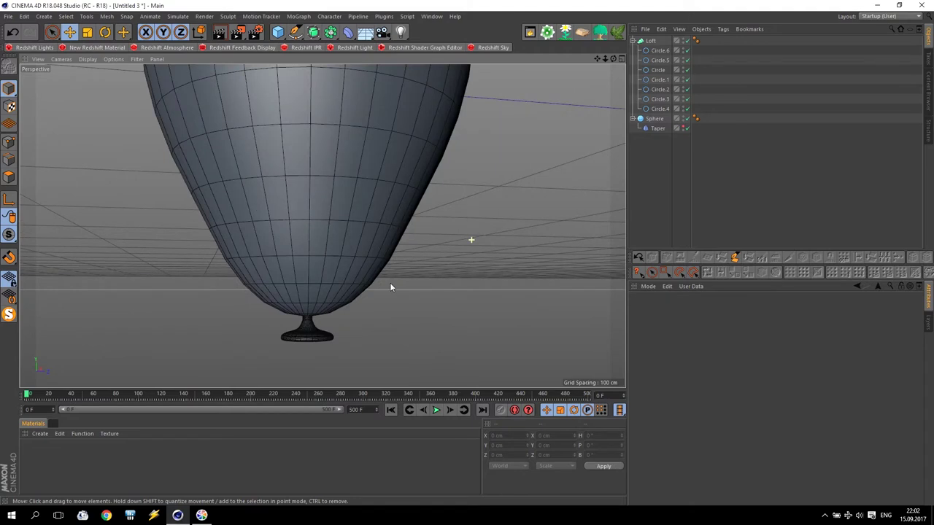
# Set the radius of Circle to 4.8 cm and Circle.1 to 4.6 cm
pyautogui.click(667, 70)
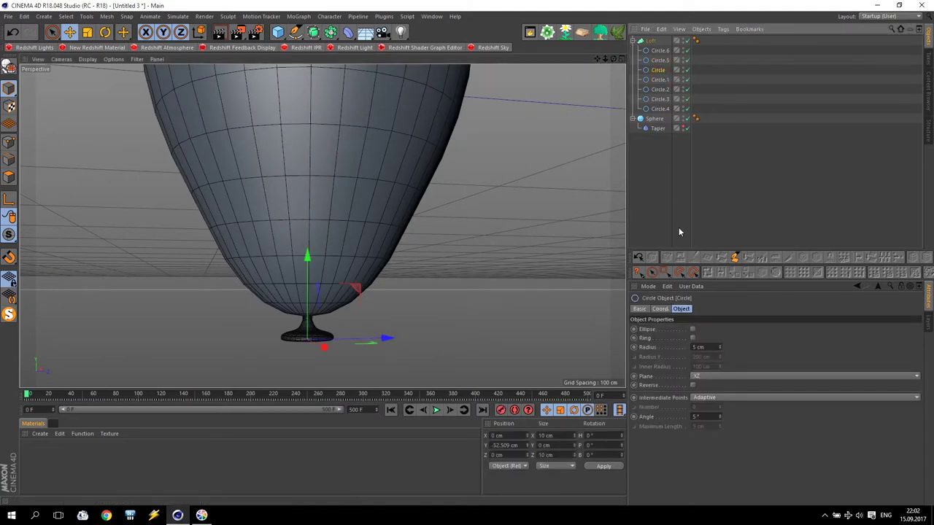
pyautogui.doubleClick(711, 345)
pyautogui.write('4.8')
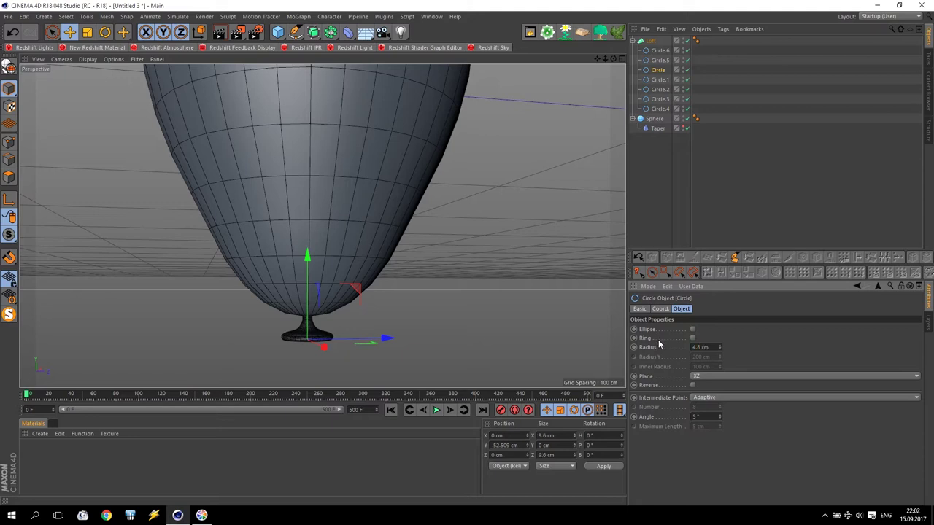
pyautogui.click(660, 80)
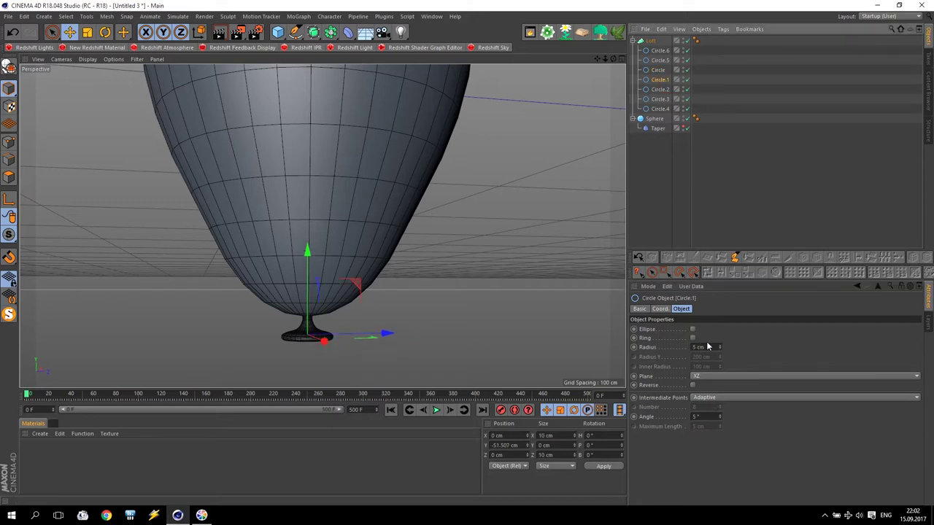
pyautogui.write('4.8')
pyautogui.press('Return')
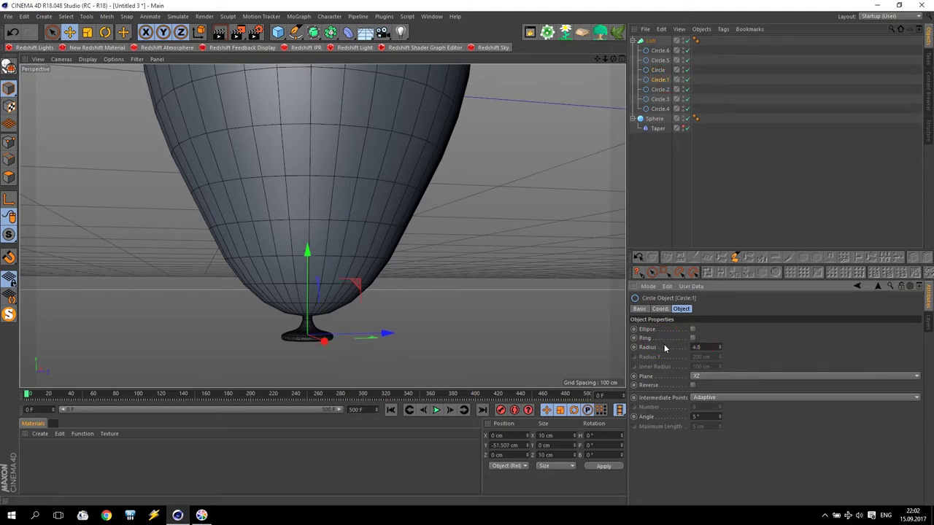
pyautogui.click(340, 353)
pyautogui.scroll(1, 314, 333)
pyautogui.scroll(3, 314, 333)
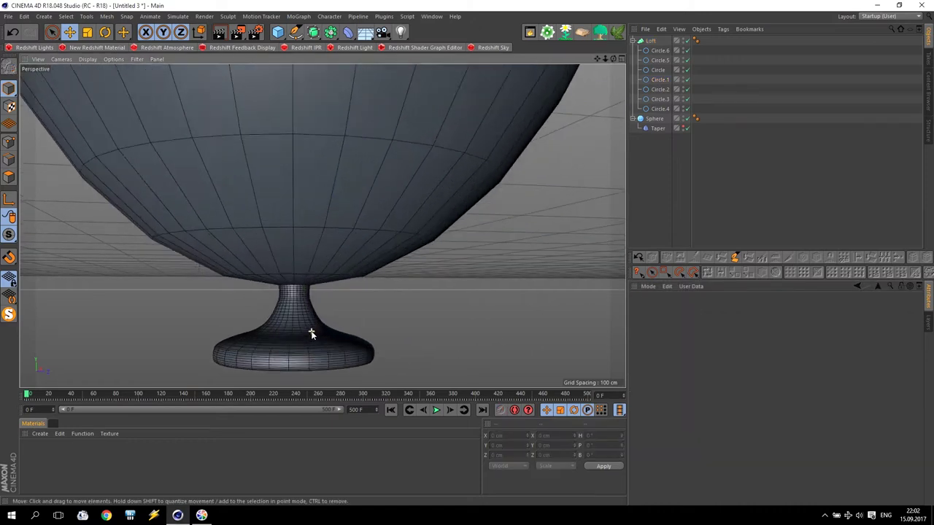
pyautogui.click(459, 322)
# Collapse the Loft and Sphere hierarchies and add a Circle spline on the XZ plane
pyautogui.click(632, 42)
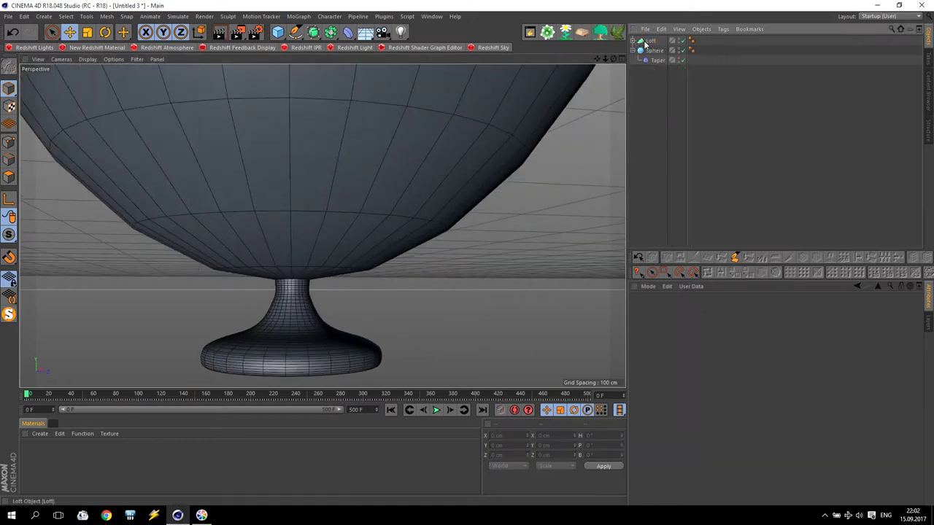
pyautogui.click(632, 51)
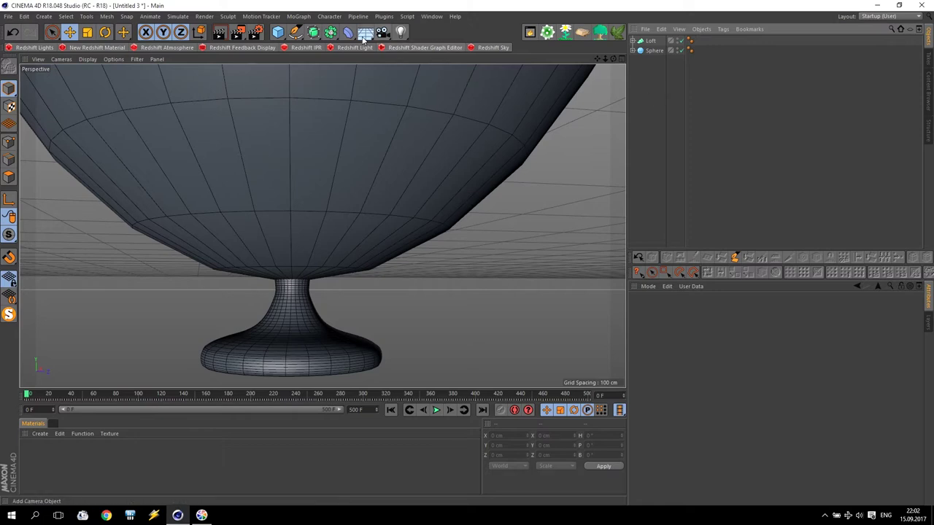
pyautogui.click(295, 32)
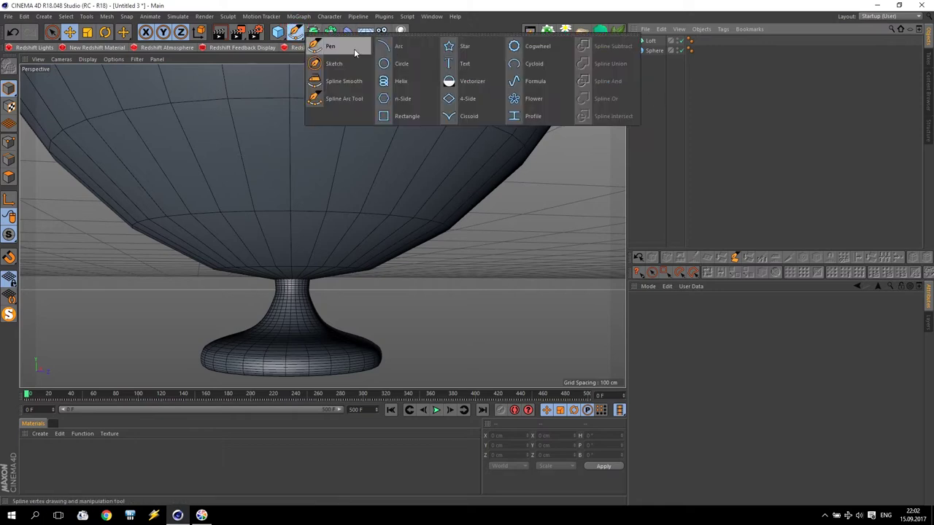
pyautogui.click(401, 64)
pyautogui.click(716, 377)
pyautogui.click(714, 396)
# Move the new circle down to the balloon's knot and shrink its radius to 2 cm
pyautogui.scroll(-3, 444, 328)
pyautogui.scroll(-3, 450, 325)
pyautogui.middleClick(450, 326)
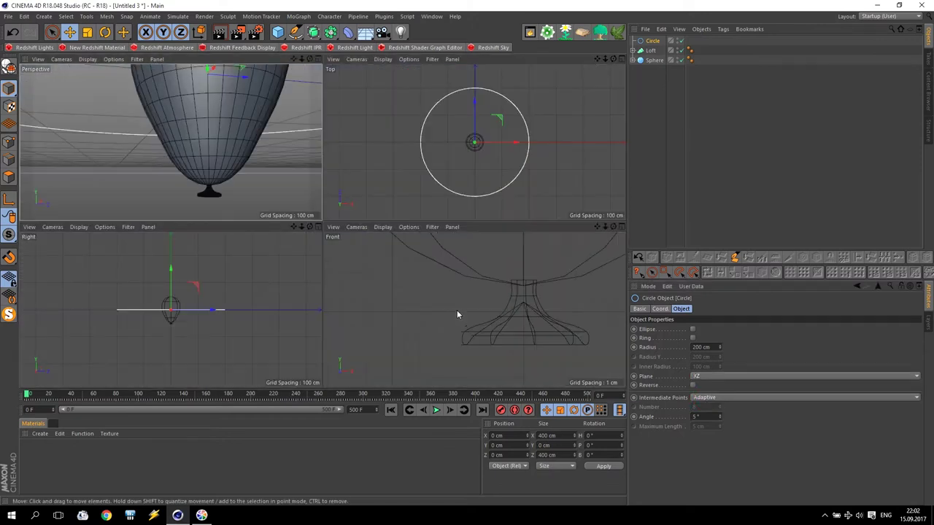
pyautogui.scroll(-1, 518, 262)
pyautogui.keyDown('alt'); pyautogui.moveTo(593, 233); pyautogui.dragTo(475, 309, button='middle'); pyautogui.keyUp('alt')
pyautogui.scroll(-3, 557, 302)
pyautogui.scroll(-2, 525, 277)
pyautogui.moveTo(515, 241); pyautogui.dragTo(506, 344)
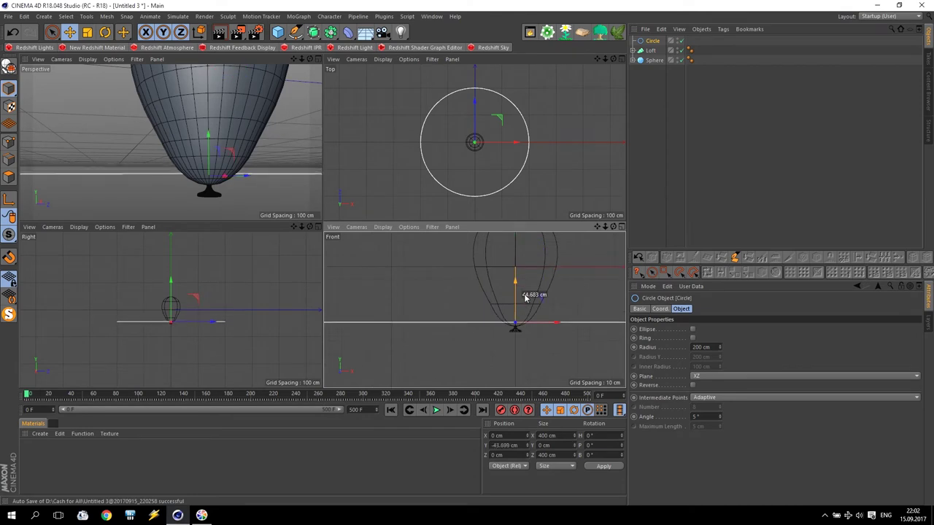
pyautogui.scroll(3, 506, 344)
pyautogui.scroll(2, 503, 340)
pyautogui.moveTo(720, 347); pyautogui.dragTo(660, 349)
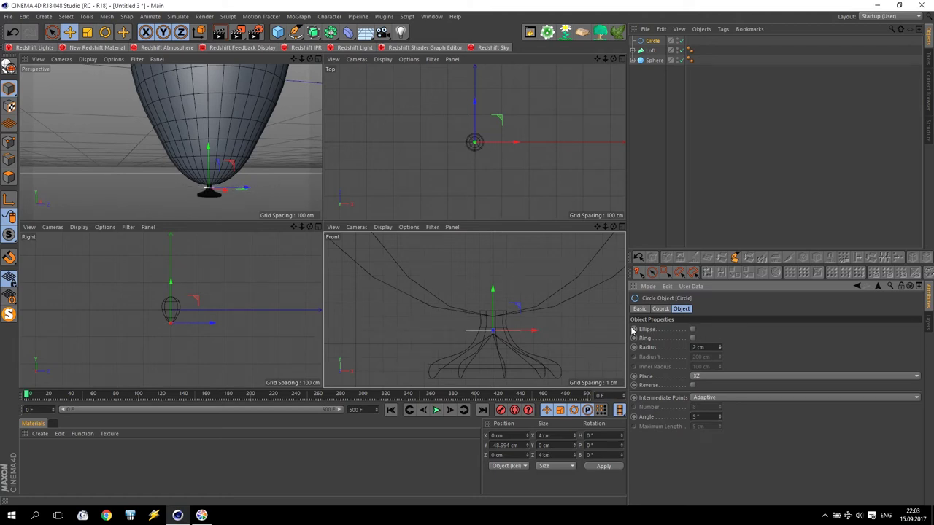
# Add a second circle, Circle.1, with a 0.5 cm radius
pyautogui.click(294, 32)
pyautogui.click(398, 67)
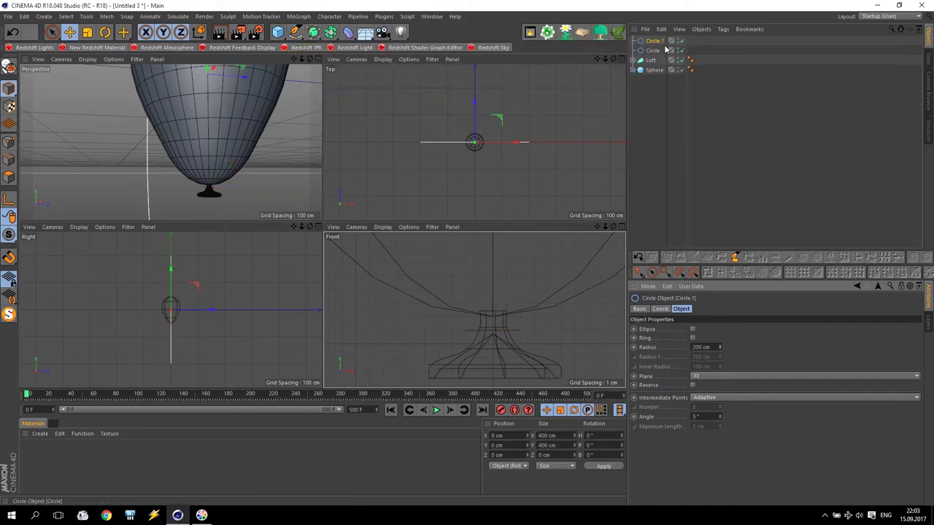
pyautogui.write('0.5')
pyautogui.press('Return')
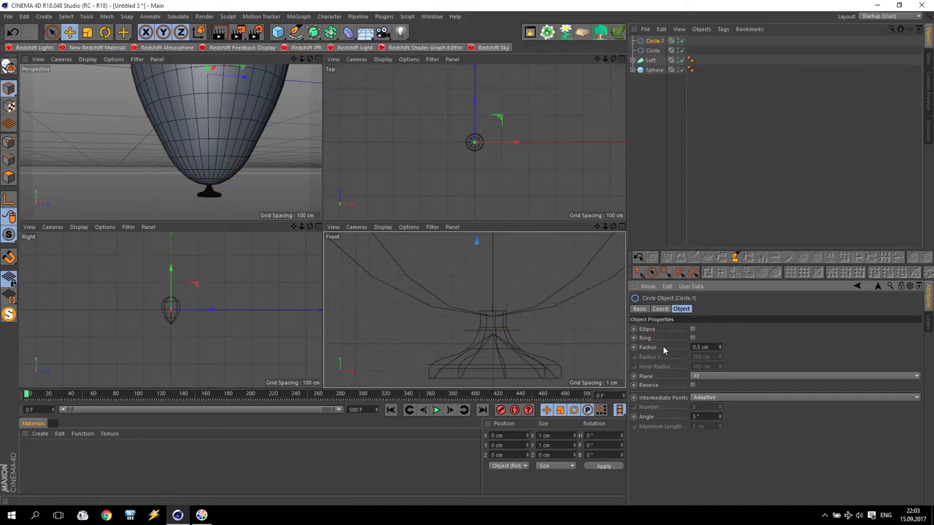
pyautogui.click(312, 31)
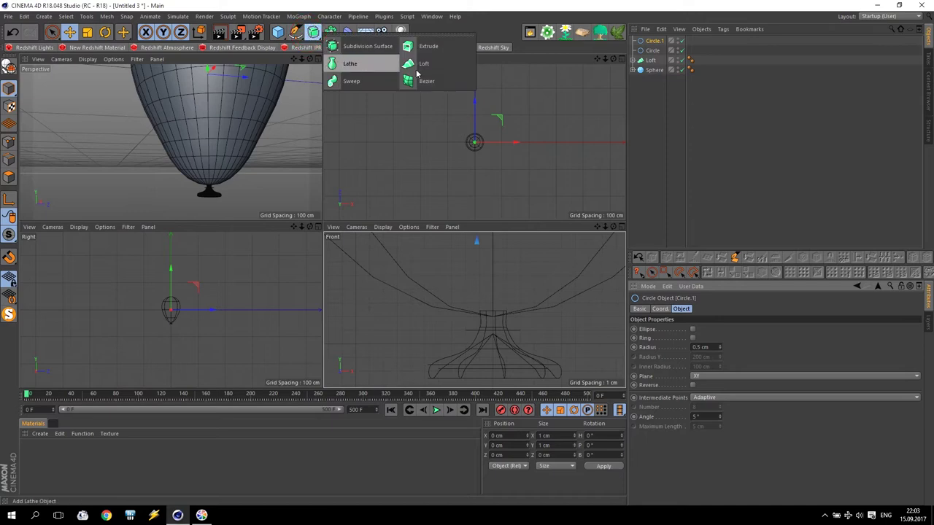
# Create a Sweep containing both circles and frame the ring in Perspective
pyautogui.click(351, 81)
pyautogui.moveTo(653, 51); pyautogui.dragTo(653, 42)
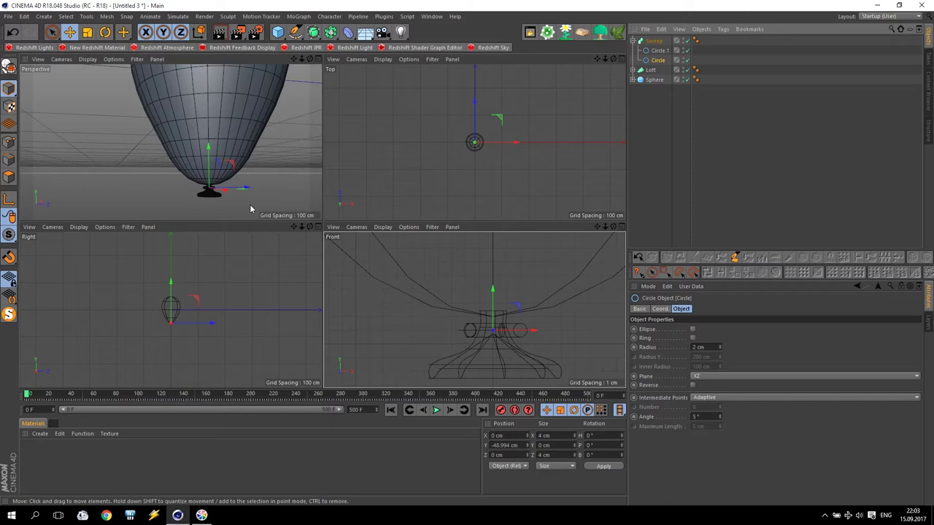
pyautogui.scroll(3, 234, 192)
pyautogui.scroll(3, 211, 193)
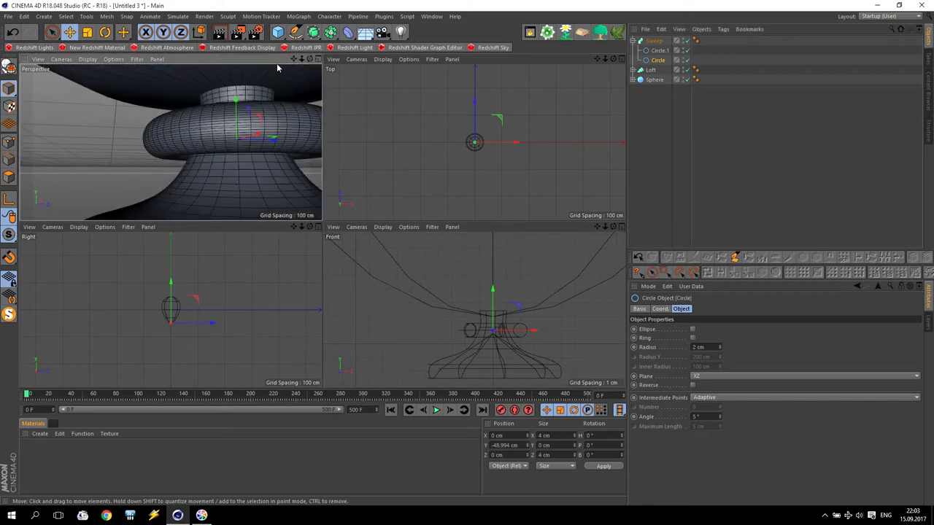
pyautogui.moveTo(293, 59); pyautogui.dragTo(277, 80)
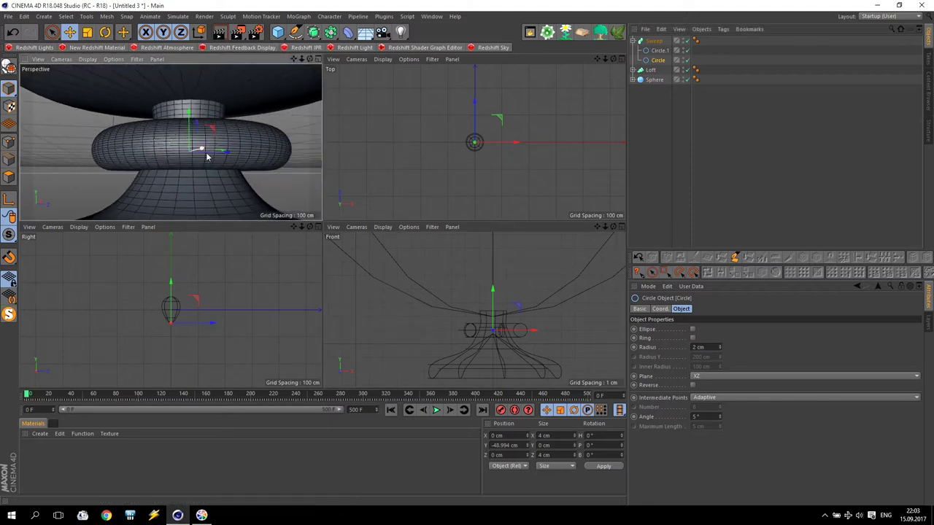
# Set the path Circle to Natural intermediate points with a Number of 2
pyautogui.click(712, 400)
pyautogui.click(714, 422)
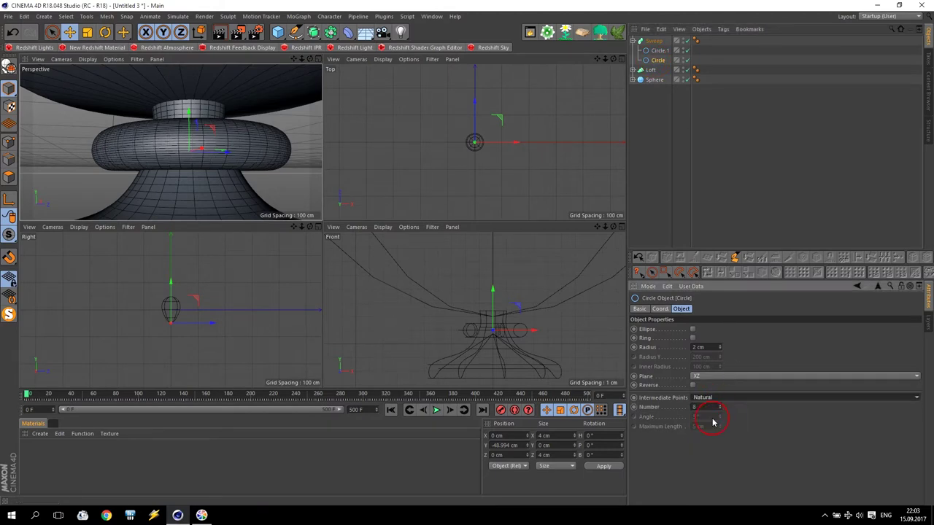
pyautogui.click(720, 409)
pyautogui.click(719, 409)
pyautogui.click(720, 409)
pyautogui.click(719, 409)
pyautogui.click(720, 409)
pyautogui.click(719, 411)
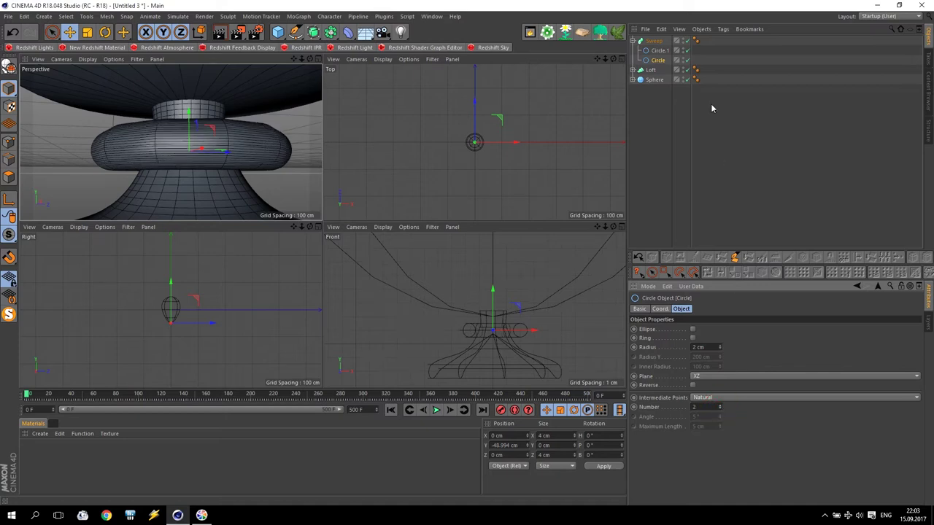
# Set Circle.1 to Natural intermediate points and adjust its point count to smooth the ring
pyautogui.click(655, 50)
pyautogui.click(707, 396)
pyautogui.click(708, 421)
pyautogui.moveTo(719, 411); pyautogui.dragTo(720, 413)
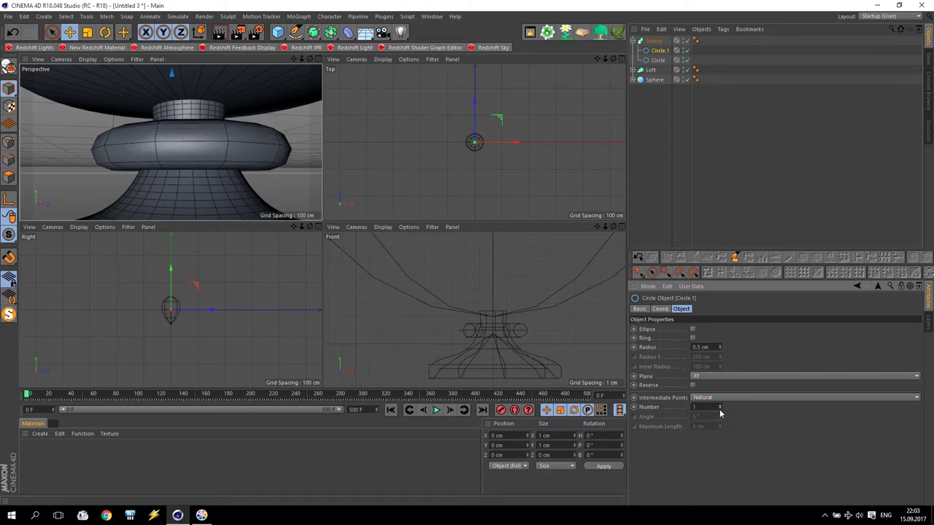
pyautogui.click(719, 410)
pyautogui.click(294, 152)
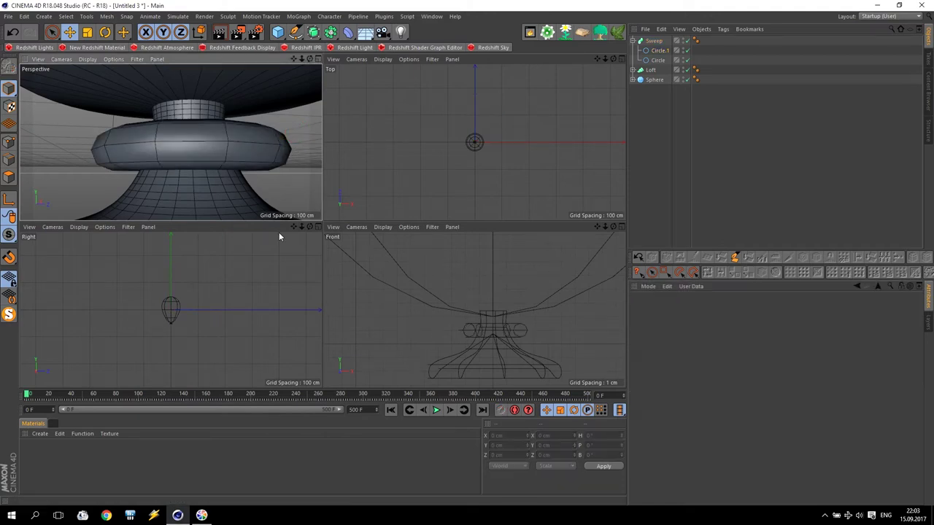
# Merge the Sweep and its two circles into one polygon object, Sweep.1, with Connect Objects + Delete
pyautogui.middleClick(218, 136)
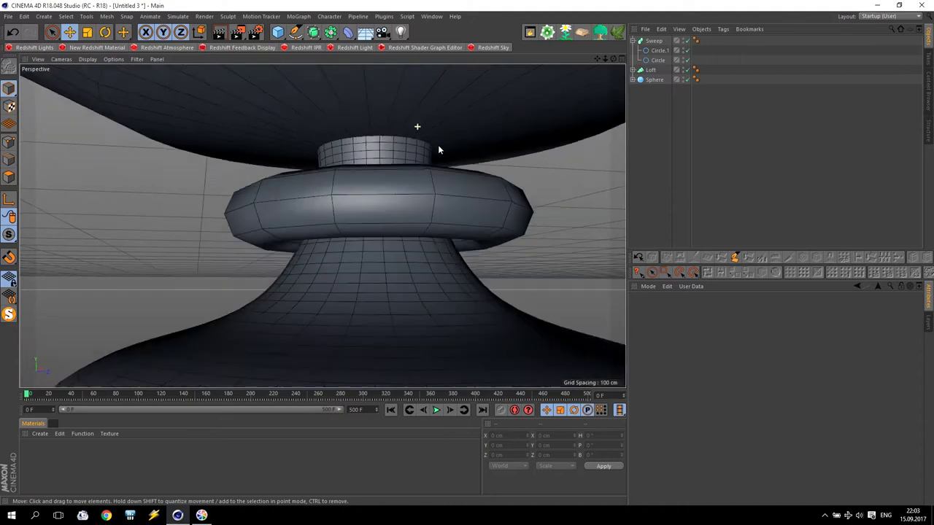
pyautogui.scroll(2, 438, 145)
pyautogui.moveTo(602, 61); pyautogui.dragTo(563, 105)
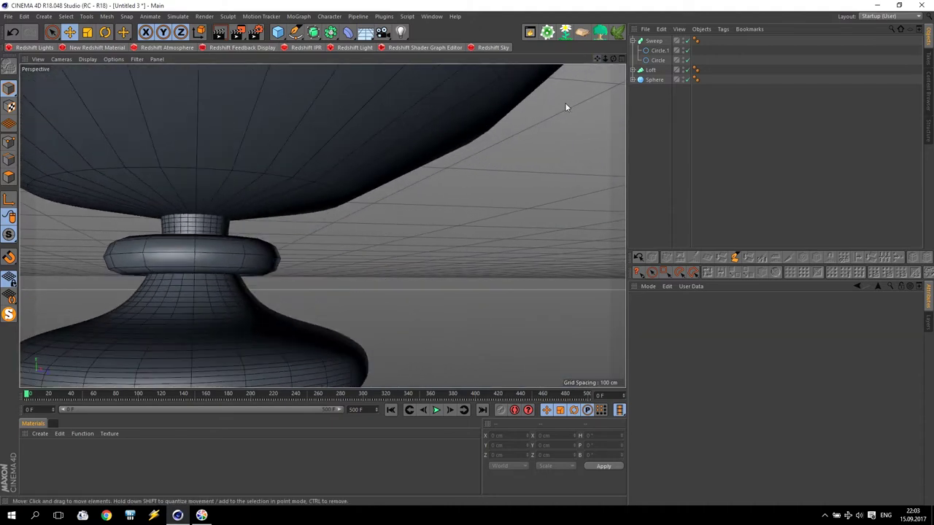
pyautogui.click(654, 41)
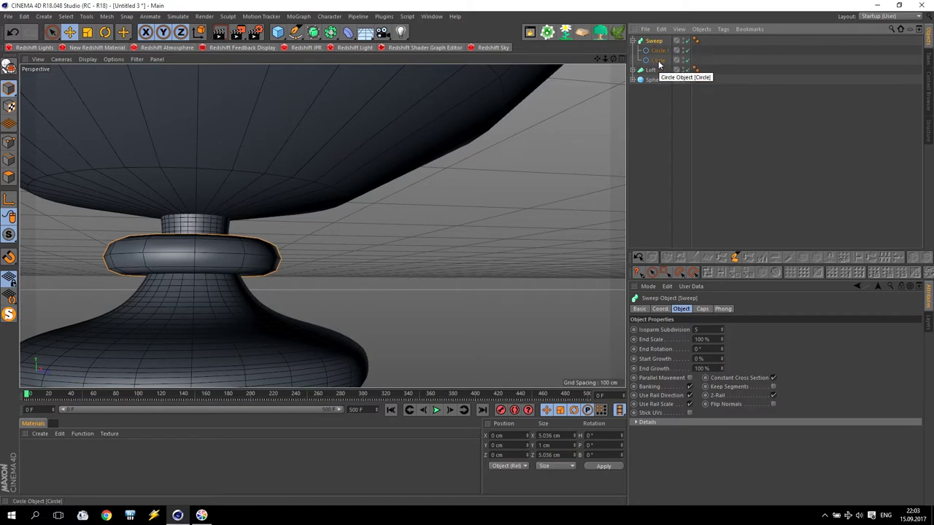
pyautogui.keyDown('shift'); pyautogui.click(659, 61); pyautogui.keyUp('shift')
pyautogui.rightClick(658, 44)
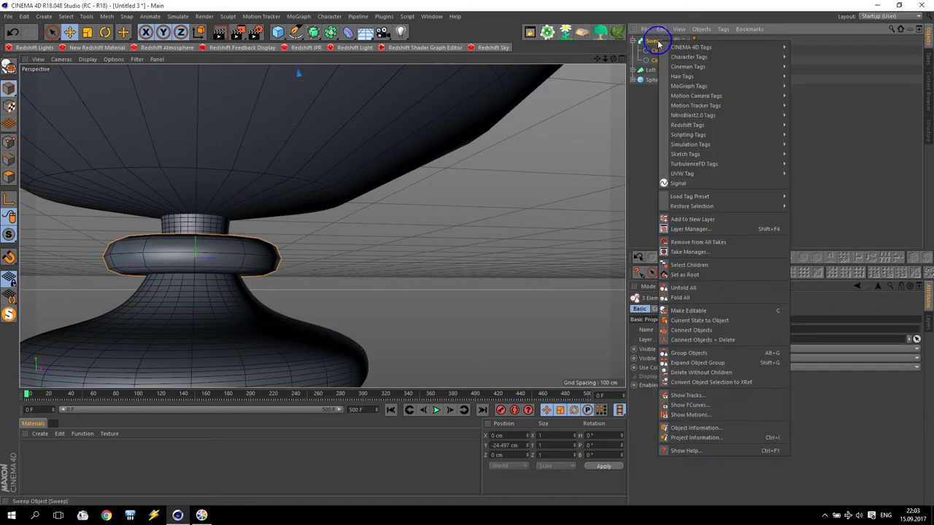
pyautogui.click(712, 340)
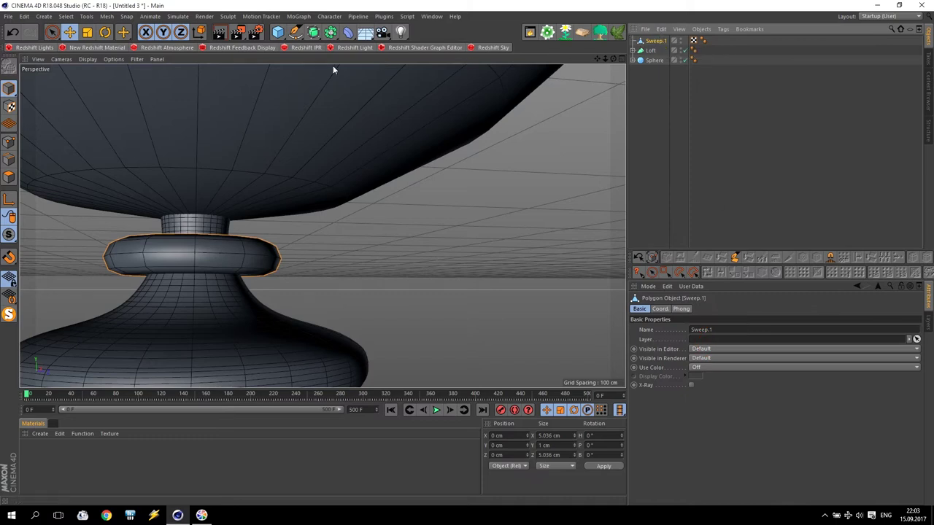
# In Points mode, select one point on the ring's outer rim
pyautogui.click(9, 142)
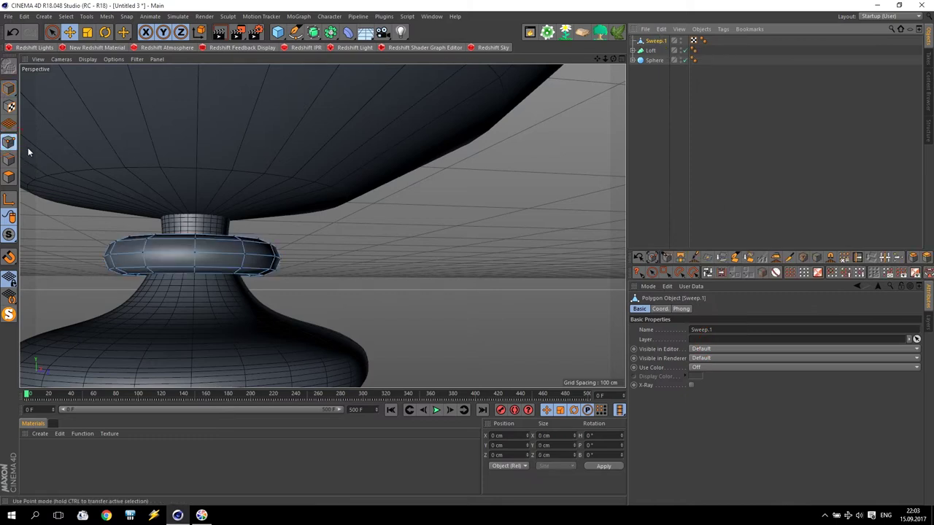
pyautogui.click(275, 259)
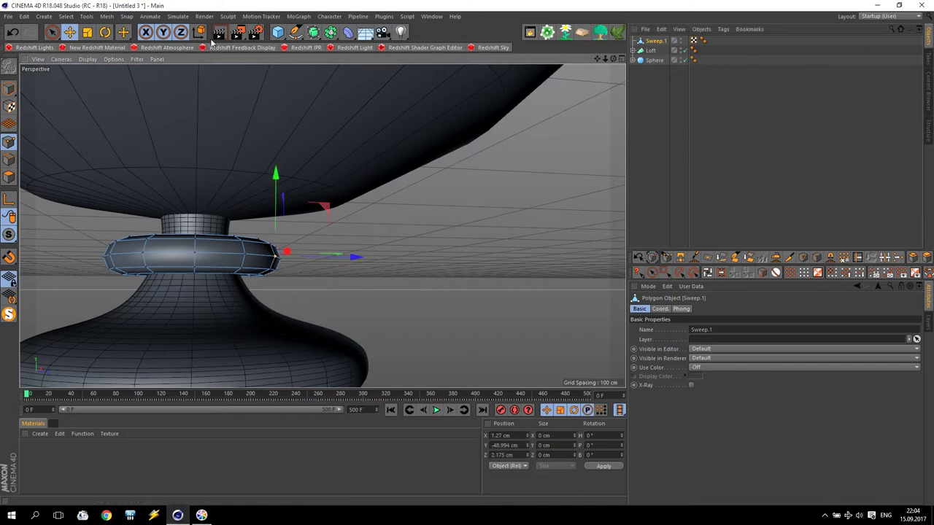
pyautogui.click(178, 16)
pyautogui.moveTo(185, 76)
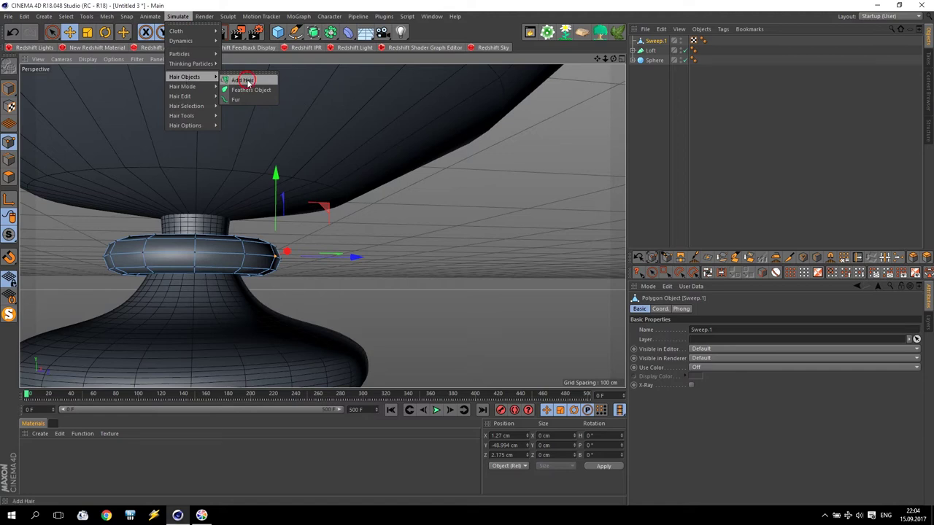
# Grow a Hair object from the selected ring point
pyautogui.click(248, 80)
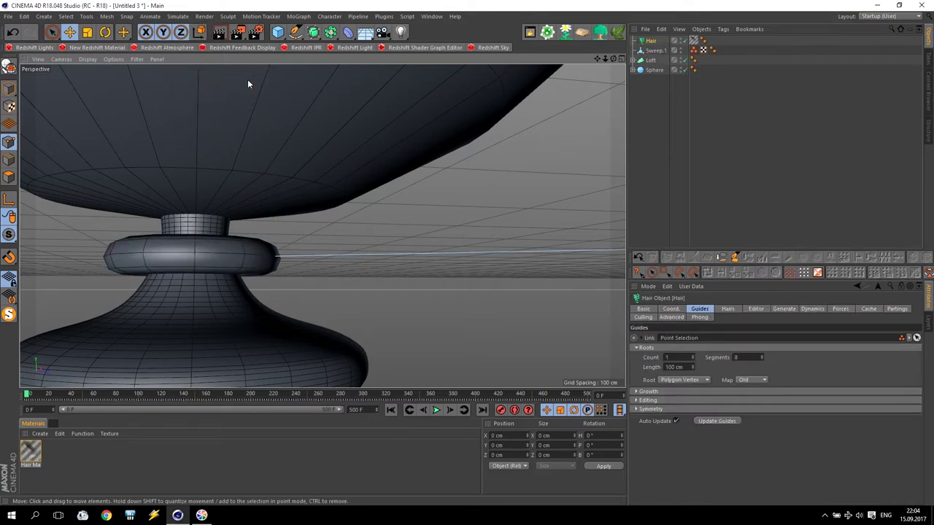
pyautogui.middleClick(277, 124)
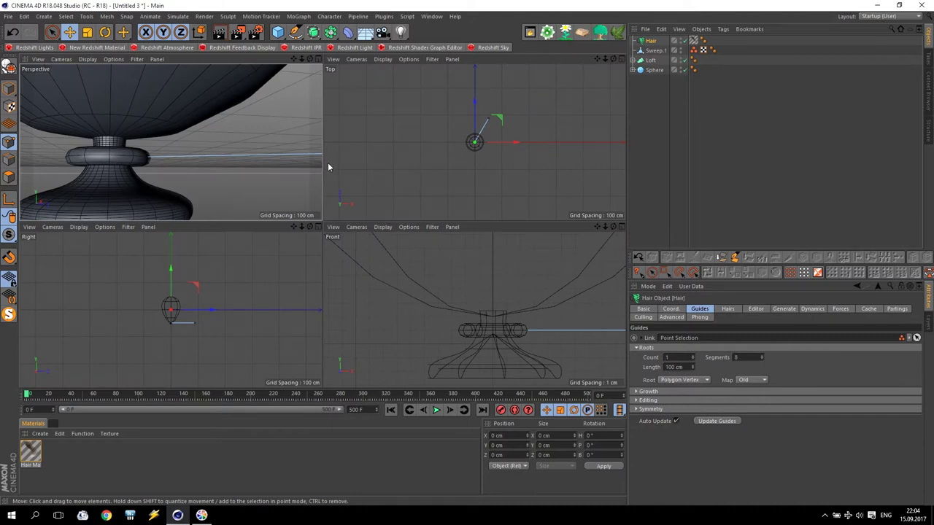
pyautogui.middleClick(328, 162)
pyautogui.scroll(-5, 392, 191)
pyautogui.moveTo(607, 58)
pyautogui.mouseDown()
pyautogui.moveTo(486, 197)
pyautogui.moveTo(461, 213)
pyautogui.moveTo(455, 205)
pyautogui.mouseUp()
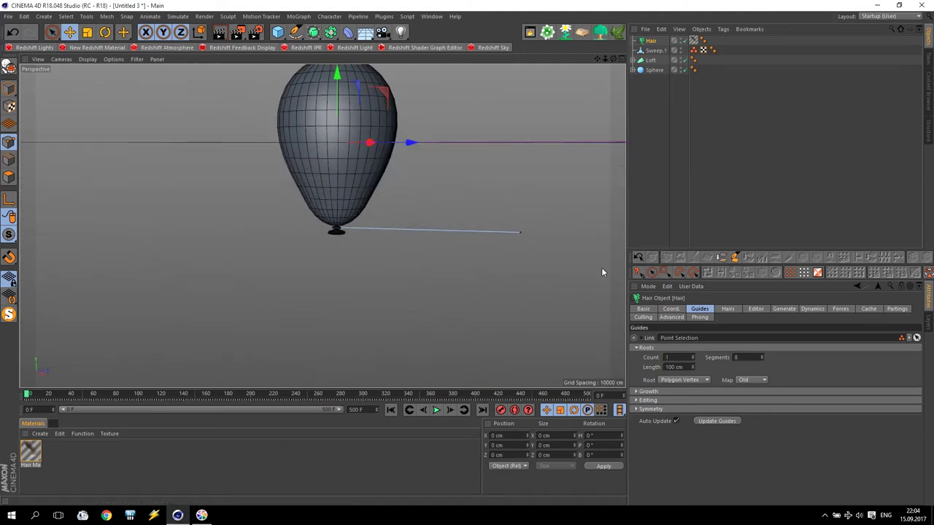
# Set the hair guide length to 200 cm
pyautogui.click(653, 42)
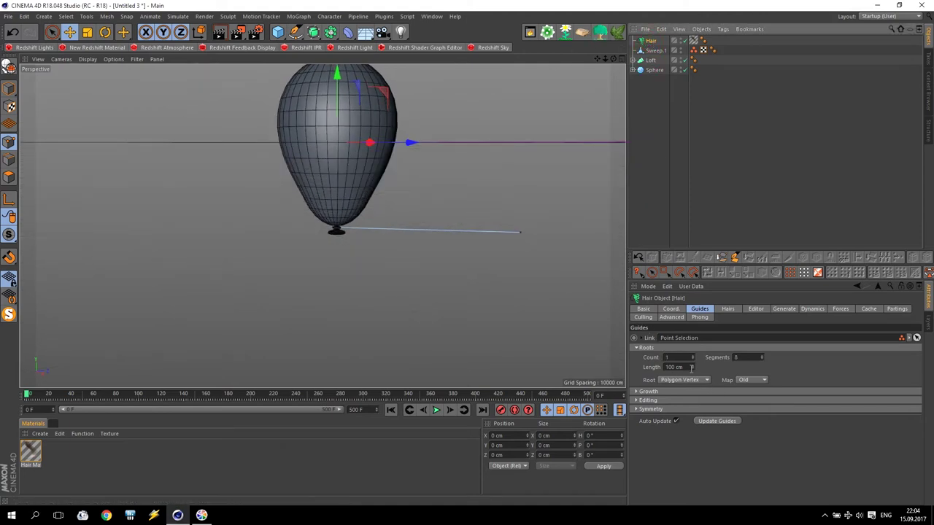
pyautogui.click(606, 371)
pyautogui.write('200')
pyautogui.press('Return')
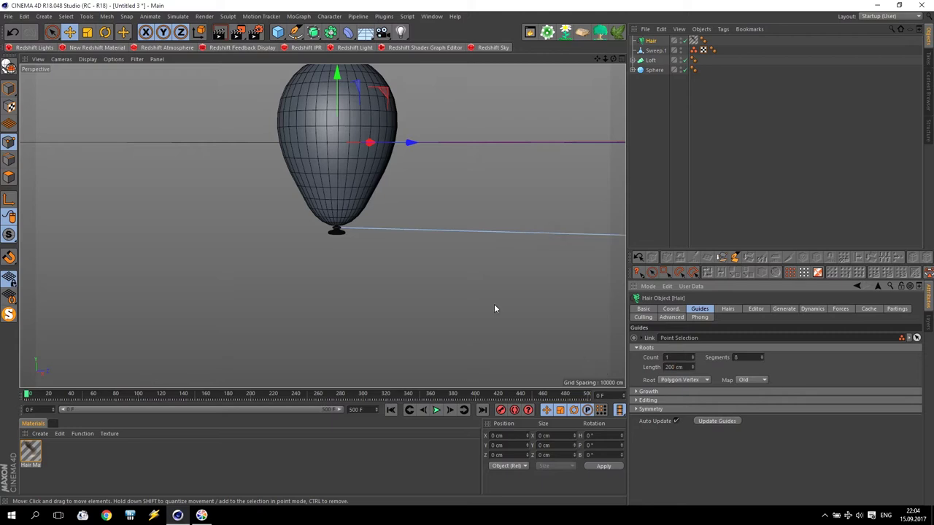
pyautogui.keyDown('alt'); pyautogui.moveTo(494, 309); pyautogui.dragTo(568, 100); pyautogui.keyUp('alt')
pyautogui.moveTo(596, 59); pyautogui.dragTo(451, 73)
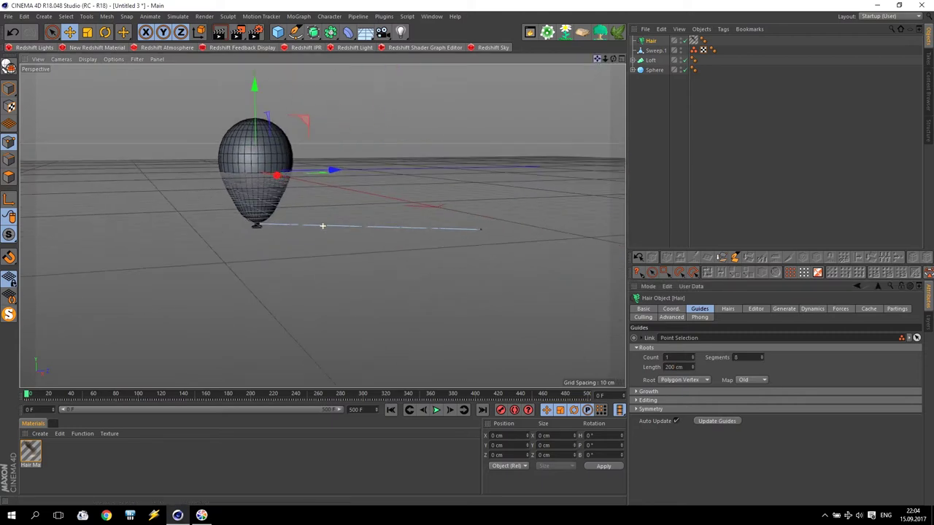
pyautogui.click(684, 367)
pyautogui.write('250')
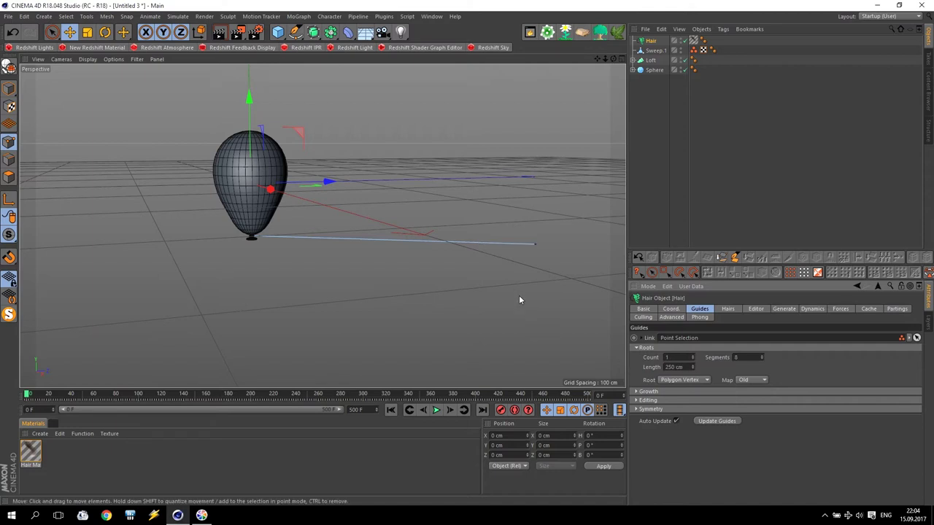
# Play the simulation and give the hair guide 64 segments
pyautogui.click(437, 410)
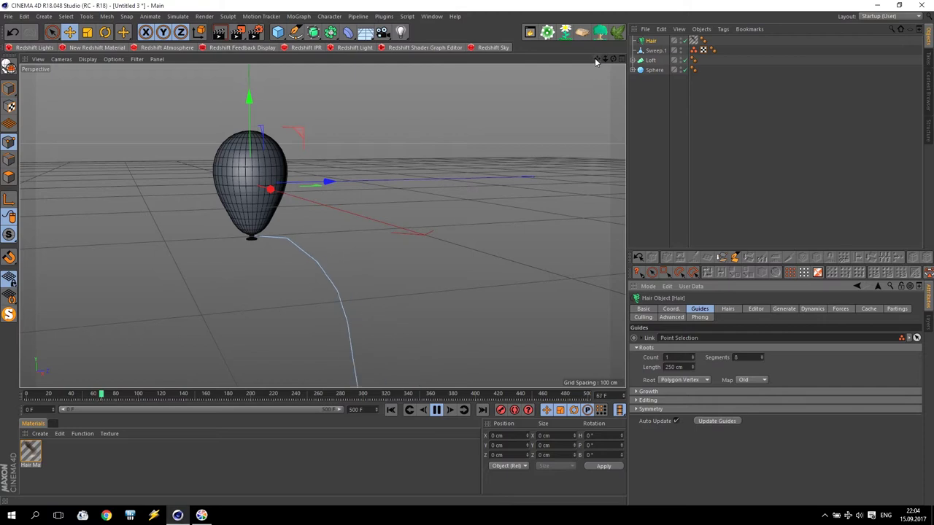
pyautogui.moveTo(596, 58); pyautogui.dragTo(592, 63)
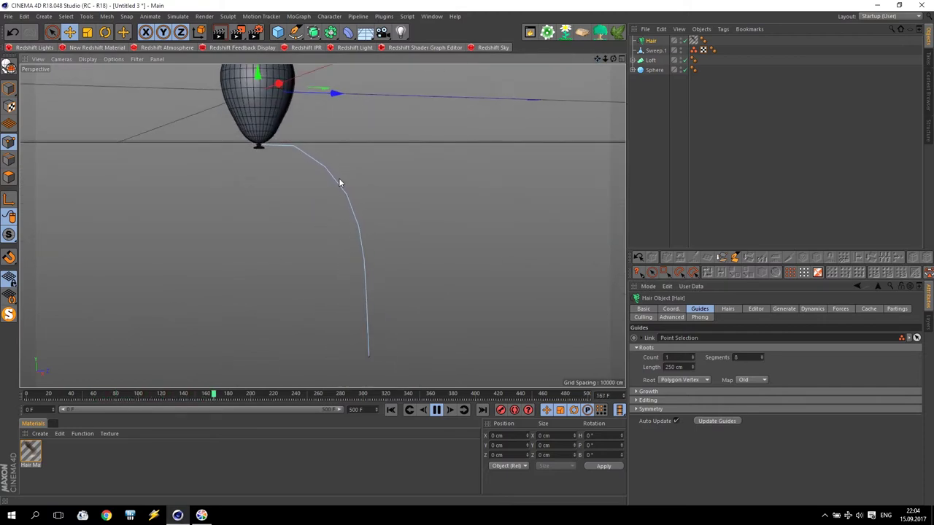
pyautogui.doubleClick(756, 356)
pyautogui.write('64')
pyautogui.press('Return')
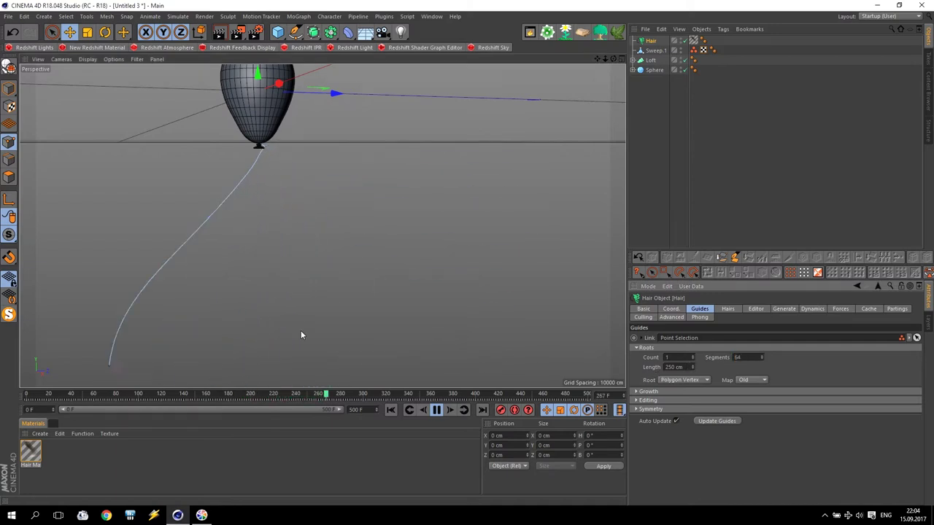
# Stop playback at frame 425 and reframe the view around the balloon's base
pyautogui.scroll(-3, 277, 192)
pyautogui.keyDown('alt'); pyautogui.moveTo(343, 254); pyautogui.dragTo(272, 302); pyautogui.keyUp('alt')
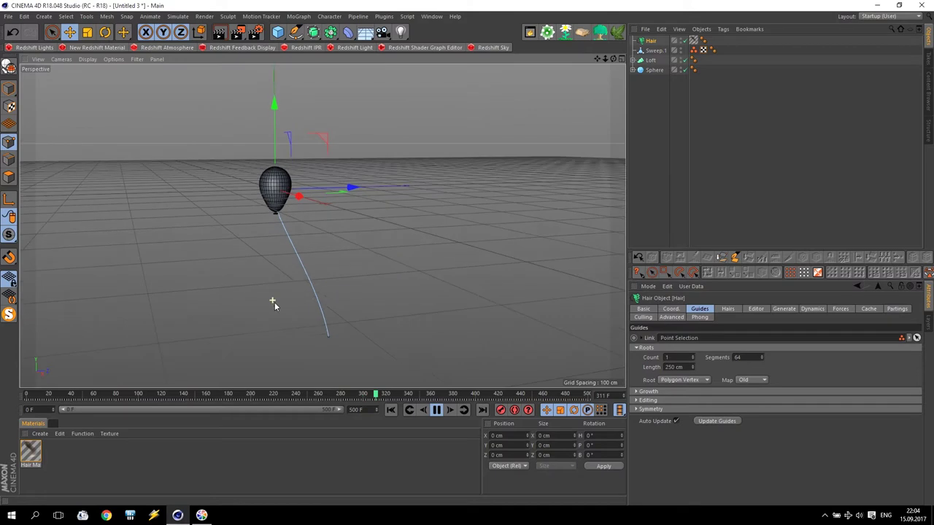
pyautogui.scroll(2, 277, 322)
pyautogui.scroll(3, 271, 209)
pyautogui.scroll(3, 281, 202)
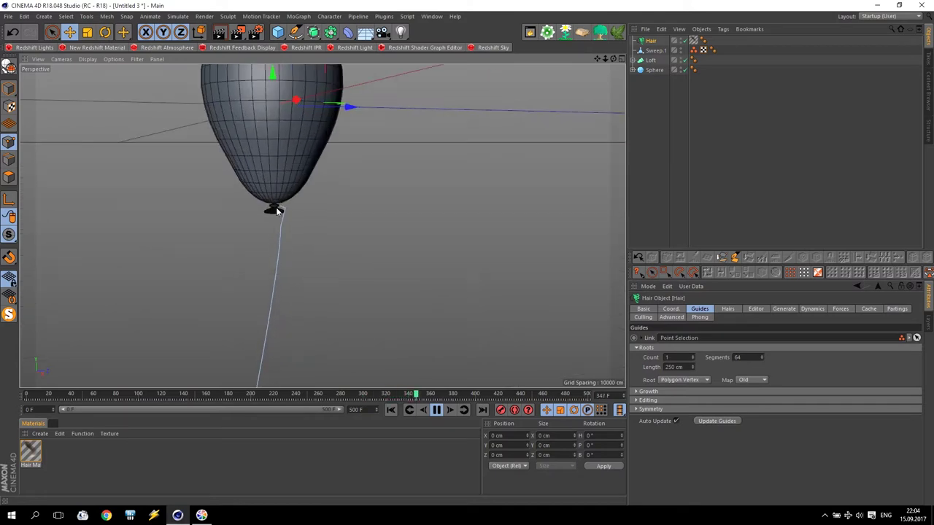
pyautogui.scroll(3, 273, 209)
pyautogui.scroll(3, 282, 218)
pyautogui.scroll(3, 309, 213)
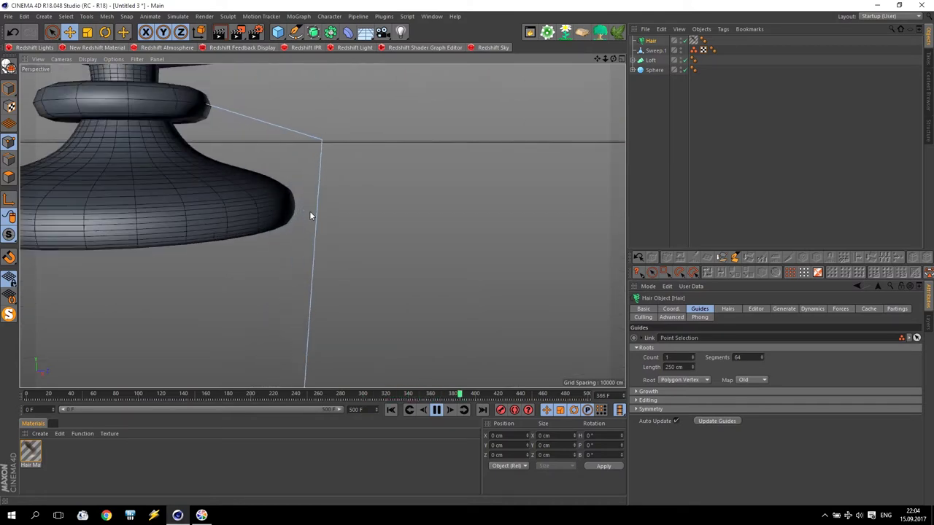
pyautogui.click(438, 411)
pyautogui.scroll(-3, 412, 231)
pyautogui.scroll(-2, 445, 221)
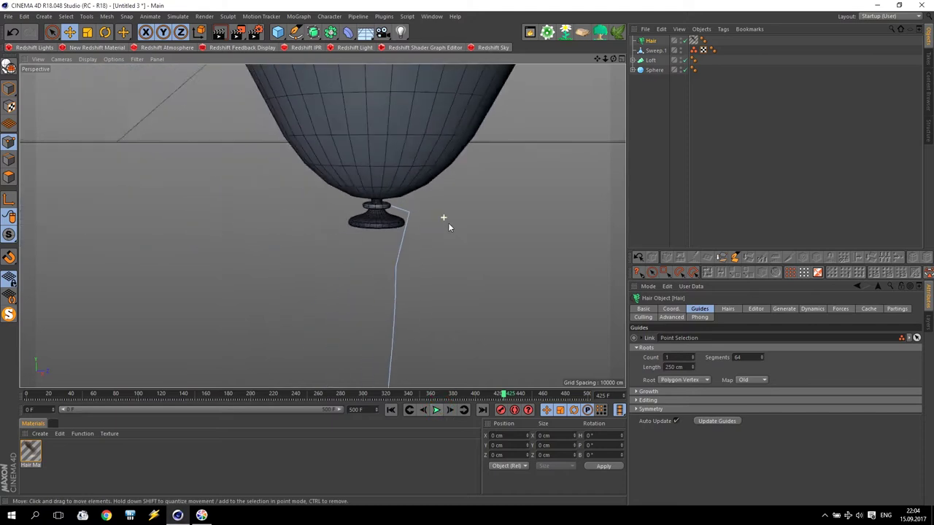
pyautogui.moveTo(597, 58); pyautogui.dragTo(321, 226)
pyautogui.scroll(-3, 511, 129)
pyautogui.scroll(-2, 535, 153)
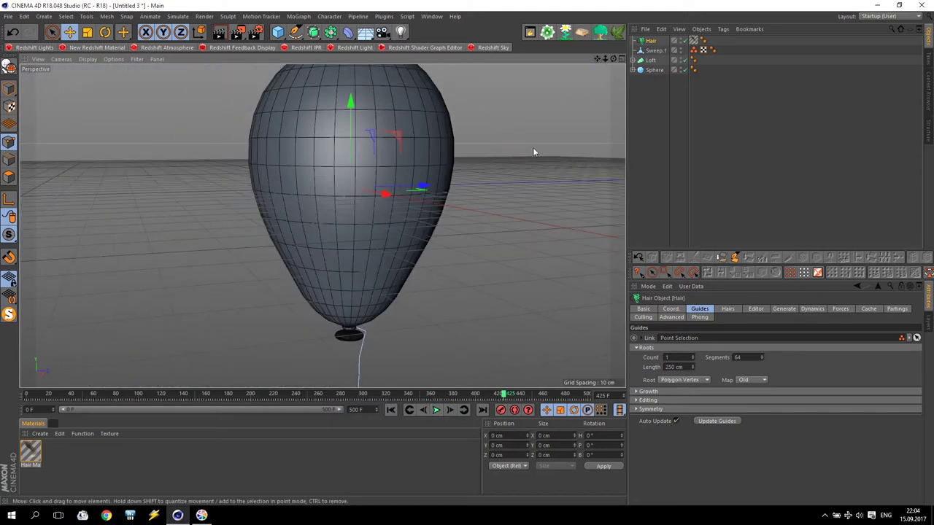
# Tag the Sphere with a Hair Collider: collisions on, 10% friction, 30% bounce
pyautogui.click(655, 71)
pyautogui.click(633, 70)
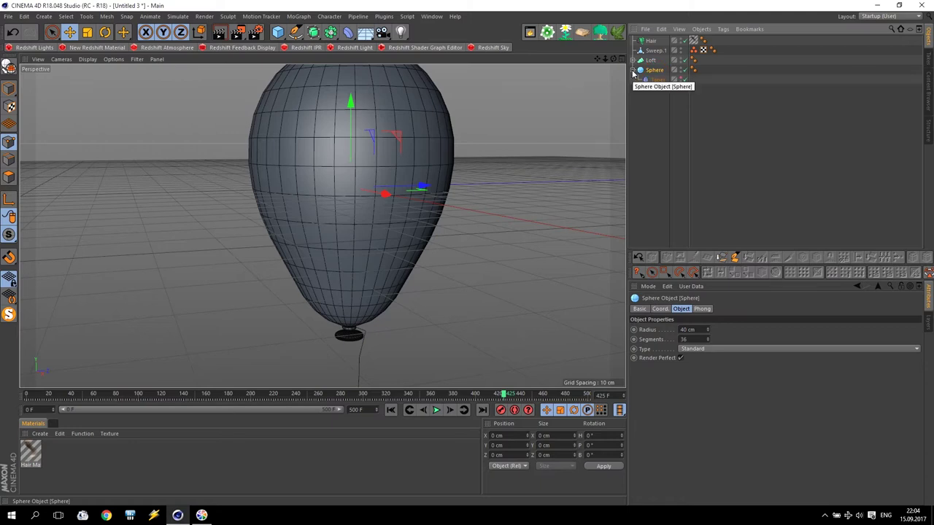
pyautogui.click(723, 29)
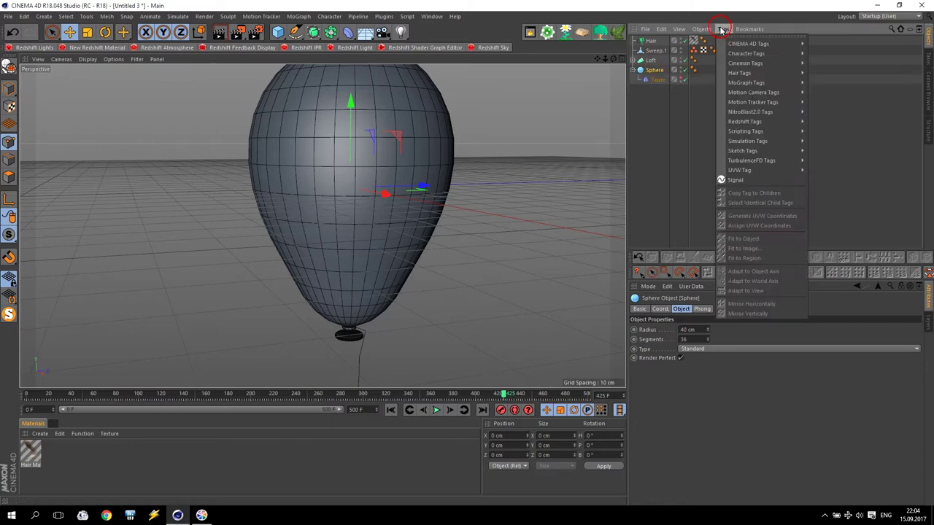
pyautogui.moveTo(739, 73)
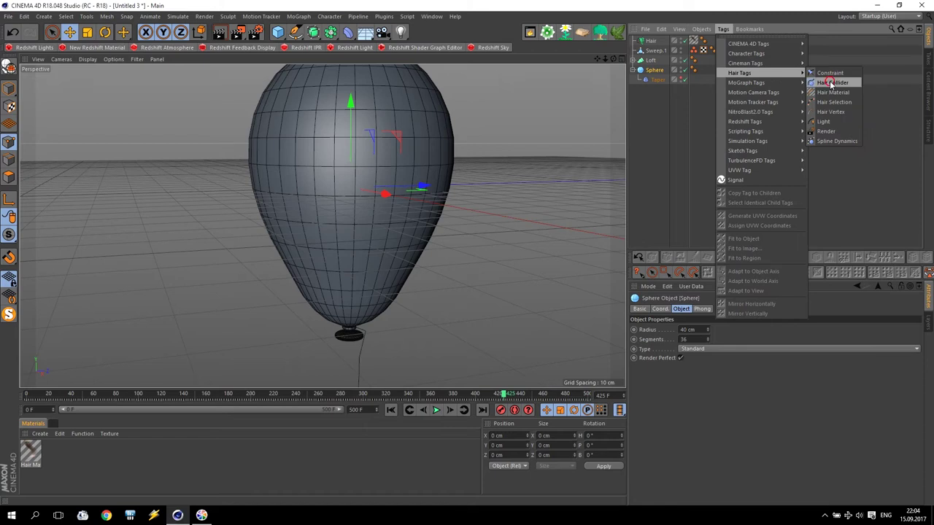
pyautogui.click(831, 83)
pyautogui.scroll(-3, 503, 216)
pyautogui.scroll(-3, 502, 223)
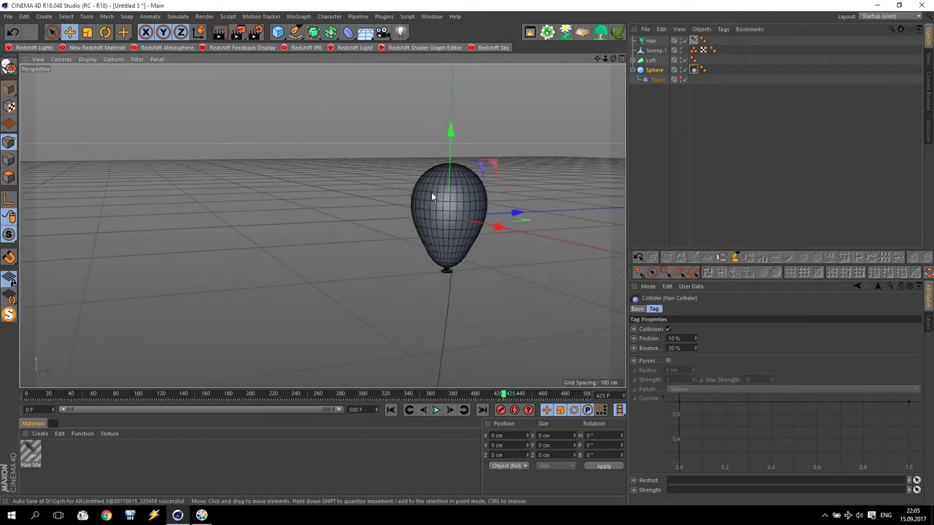
pyautogui.keyDown('alt'); pyautogui.moveTo(516, 132); pyautogui.dragTo(478, 217, button='middle'); pyautogui.keyUp('alt')
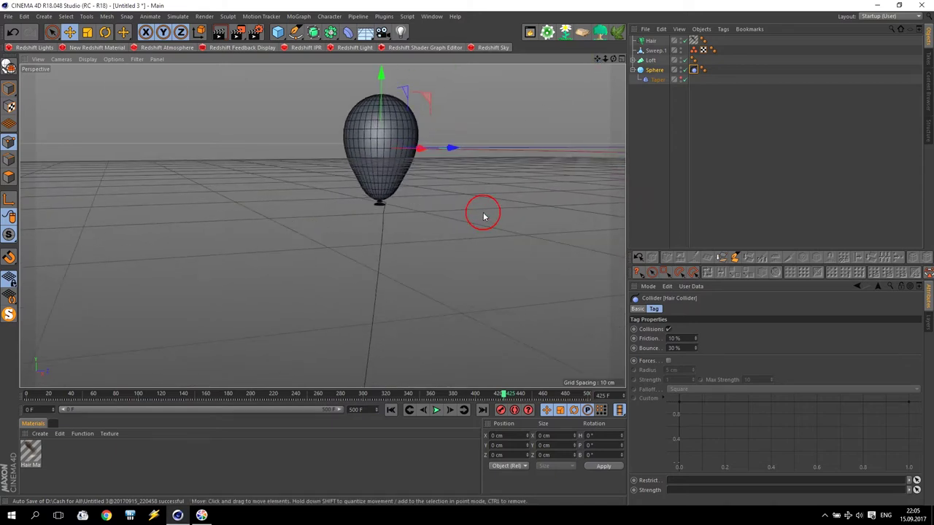
pyautogui.keyDown('alt'); pyautogui.moveTo(483, 216); pyautogui.dragTo(534, 154); pyautogui.keyUp('alt')
pyautogui.click(596, 61)
pyautogui.click(632, 71)
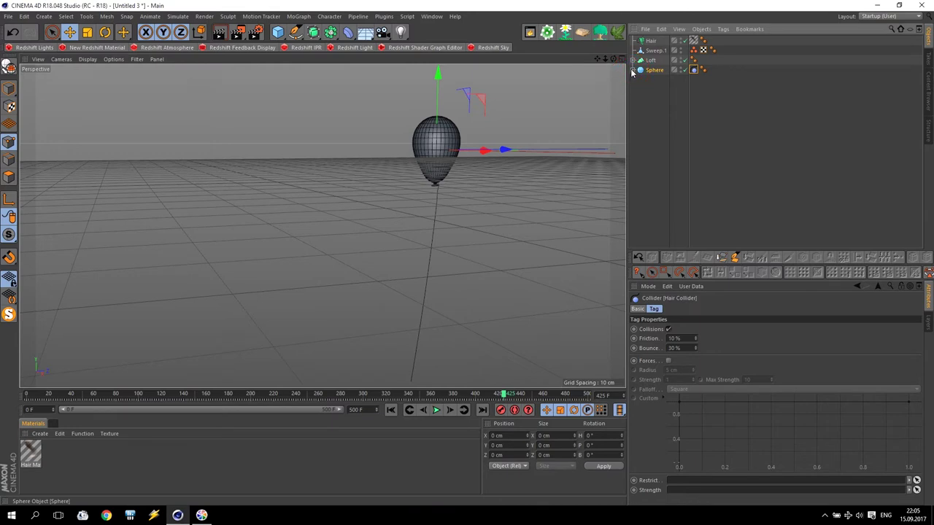
# Make both ends of the Hair Mat colour gradient white
pyautogui.doubleClick(30, 452)
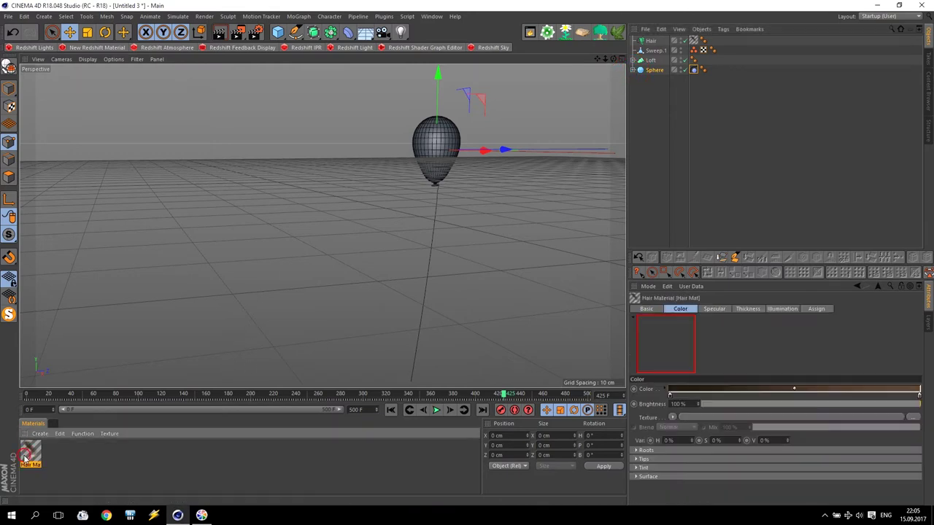
pyautogui.doubleClick(251, 106)
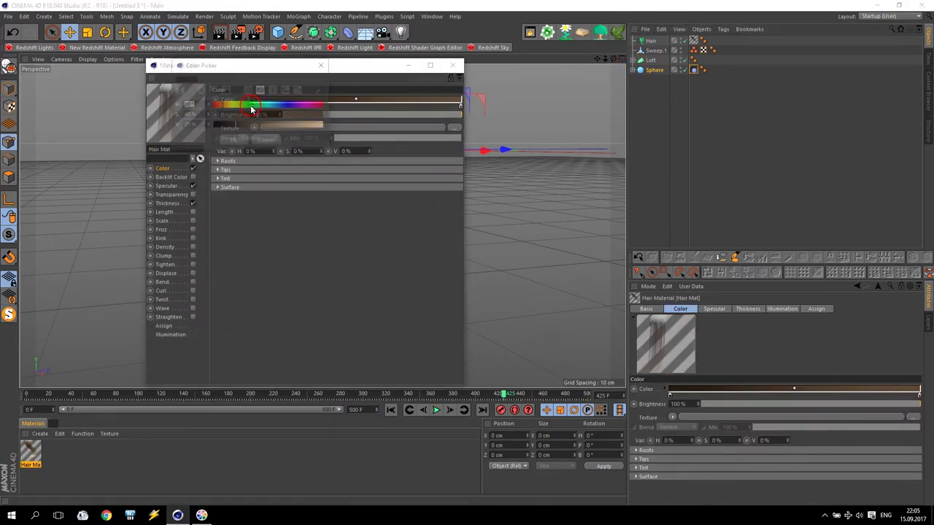
pyautogui.click(456, 128)
pyautogui.moveTo(268, 115); pyautogui.dragTo(234, 116)
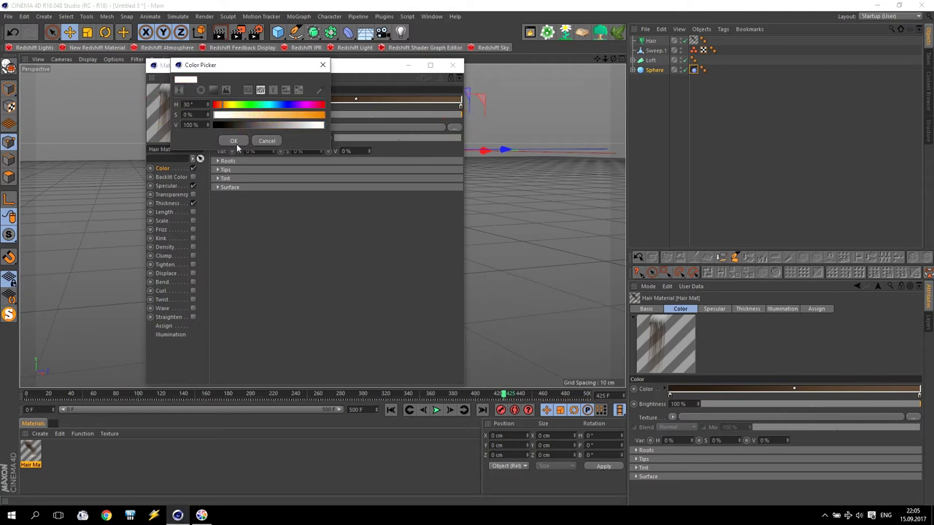
pyautogui.click(233, 141)
pyautogui.doubleClick(460, 106)
pyautogui.moveTo(533, 124); pyautogui.dragTo(430, 115)
pyautogui.click(444, 140)
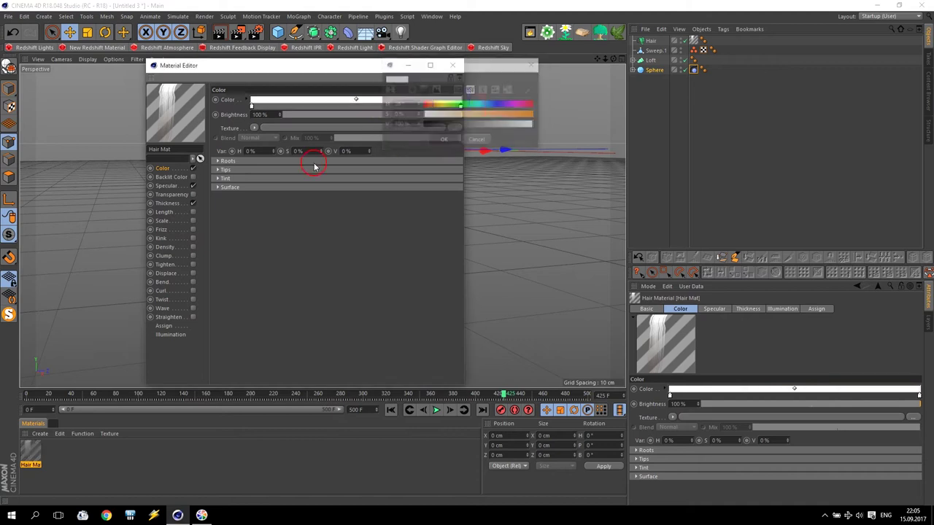
# Set the hair tip thickness to 1 cm and render a viewport preview
pyautogui.click(167, 204)
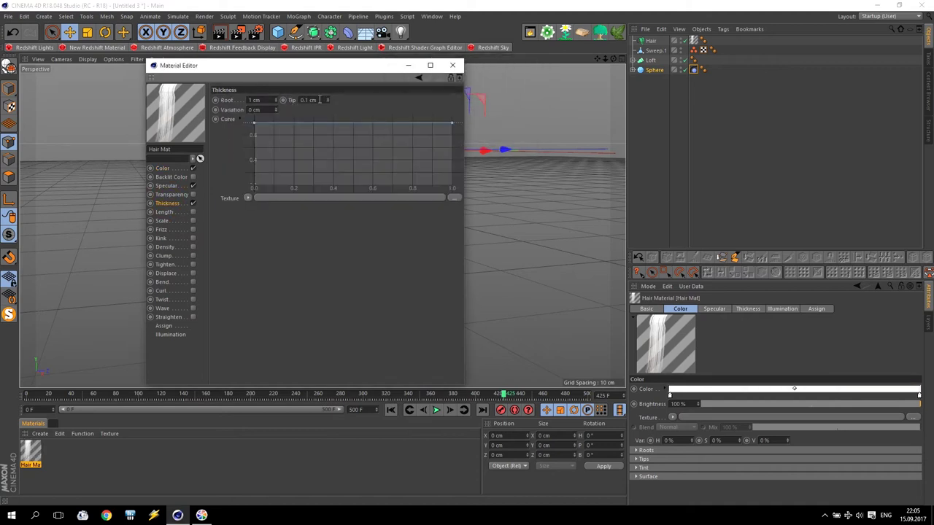
pyautogui.write('1')
pyautogui.press('Return')
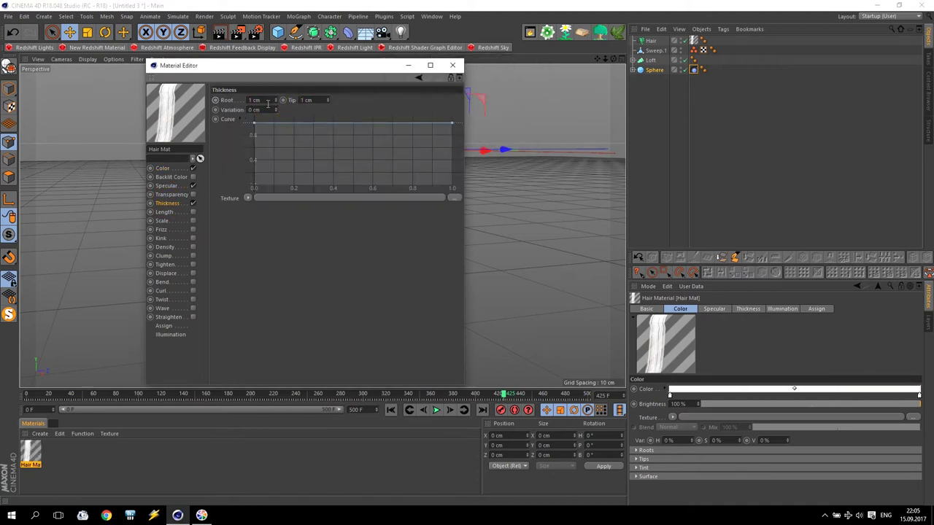
pyautogui.scroll(5, 452, 205)
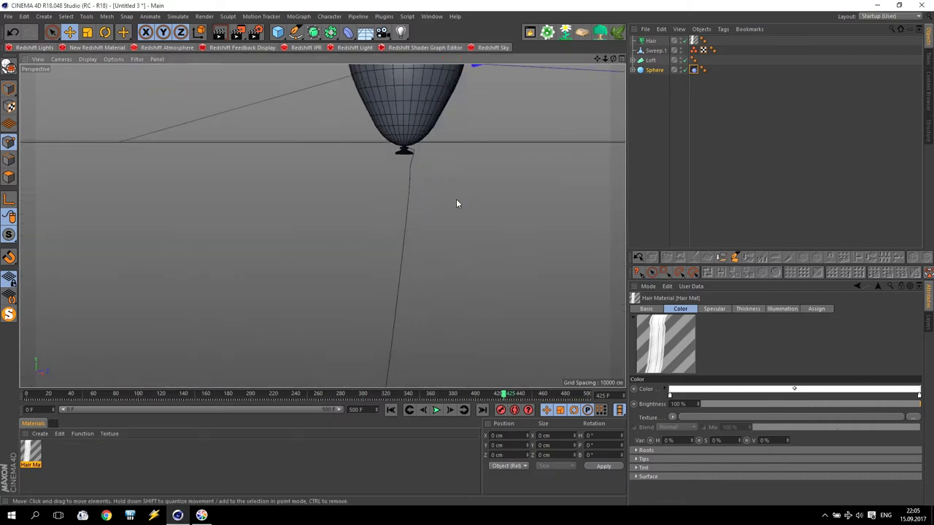
pyautogui.click(219, 32)
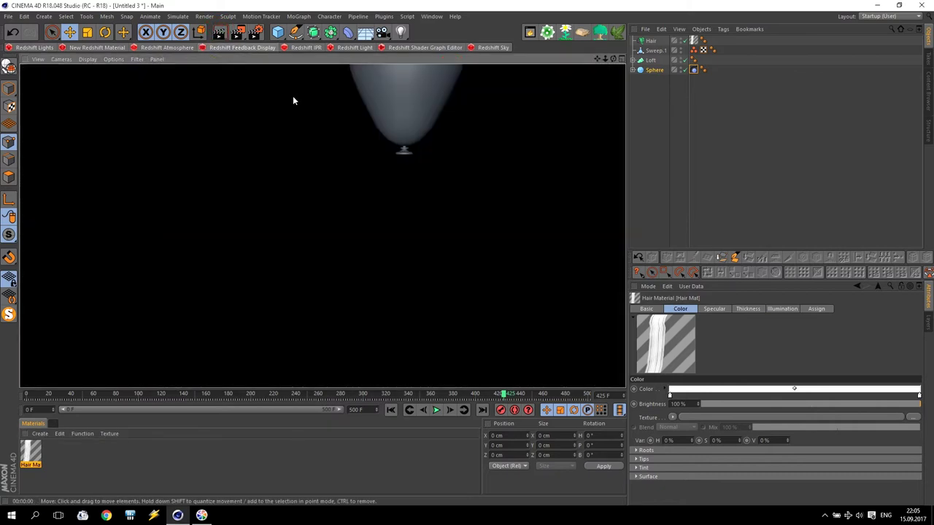
# Switch the renderer to Redshift with bucket size 256 and Spiral bucket order
pyautogui.click(254, 33)
pyautogui.click(121, 32)
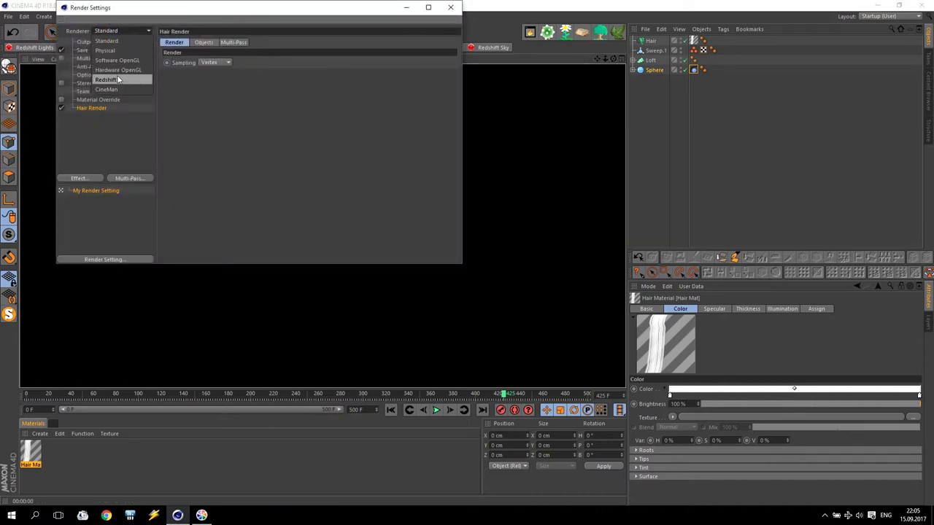
pyautogui.click(117, 82)
pyautogui.click(88, 75)
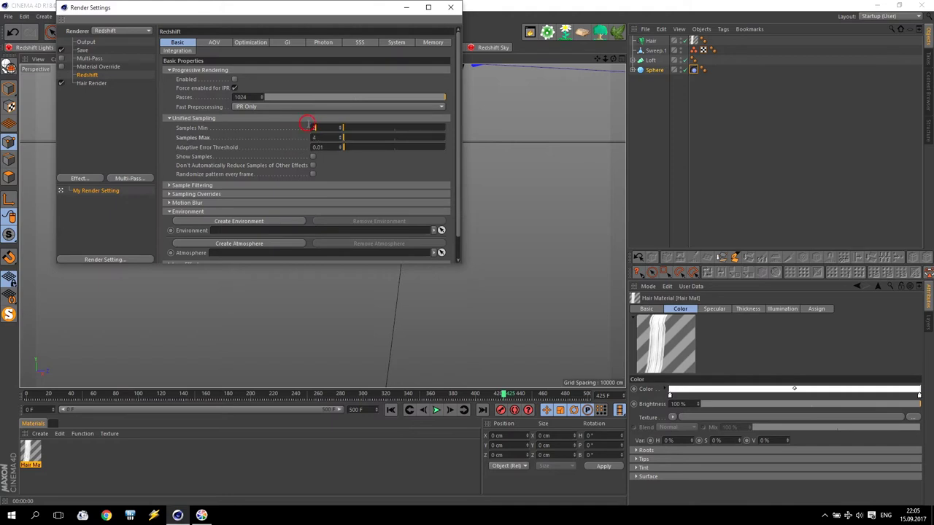
pyautogui.click(397, 43)
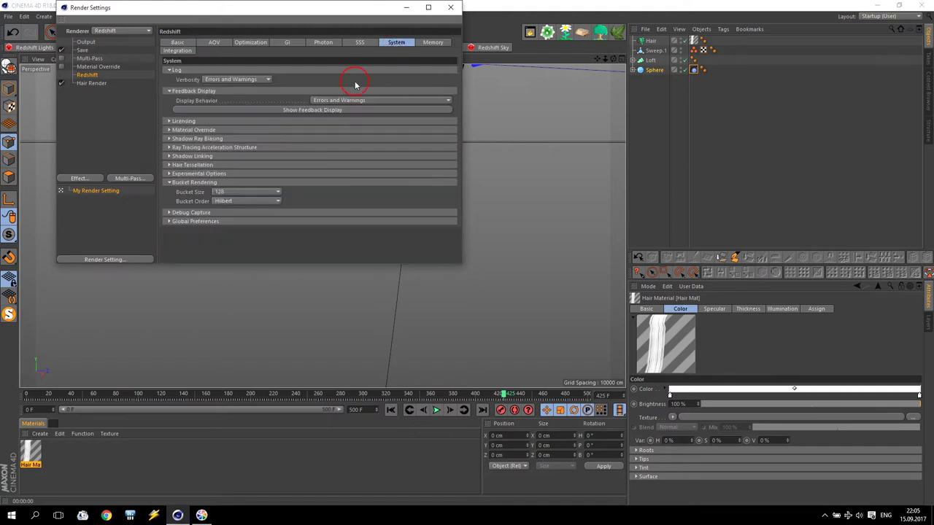
pyautogui.click(235, 184)
pyautogui.click(219, 183)
pyautogui.click(229, 194)
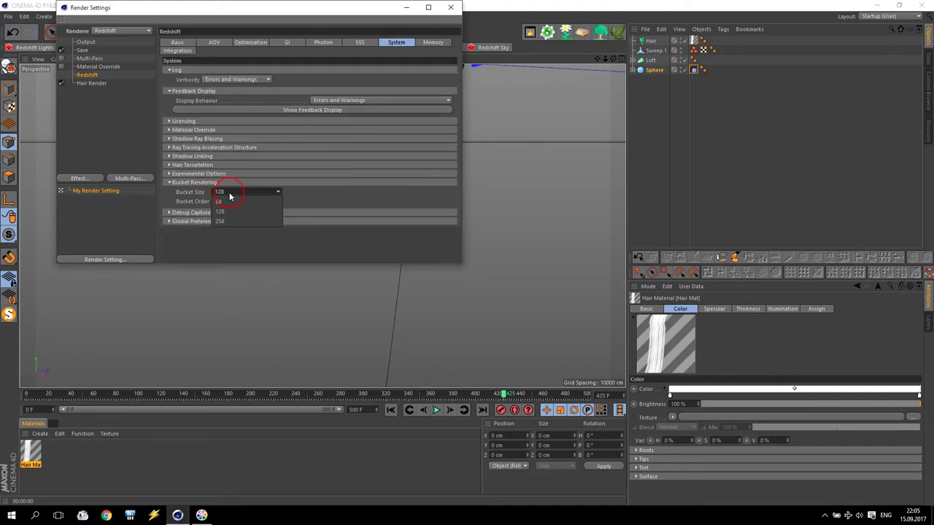
pyautogui.click(221, 220)
pyautogui.click(224, 202)
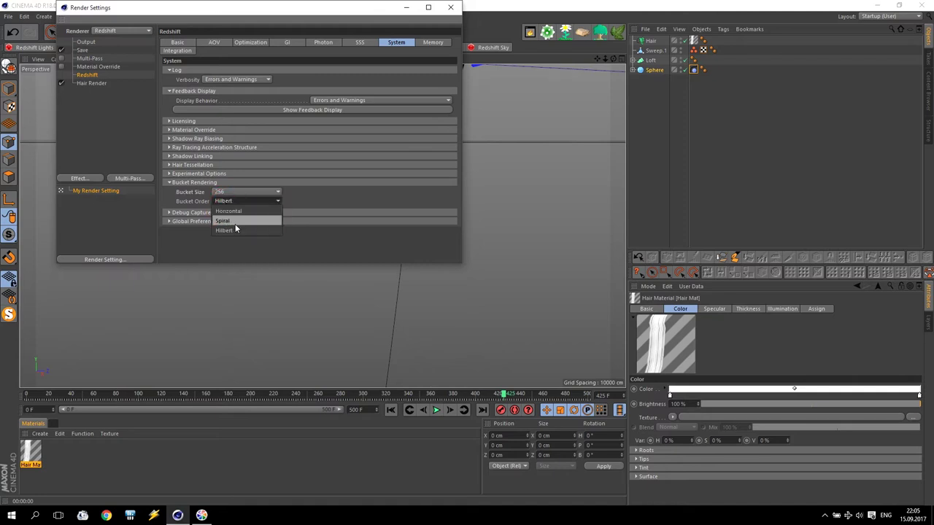
pyautogui.click(225, 220)
# Create a Redshift Sky environment and close the render settings
pyautogui.click(177, 41)
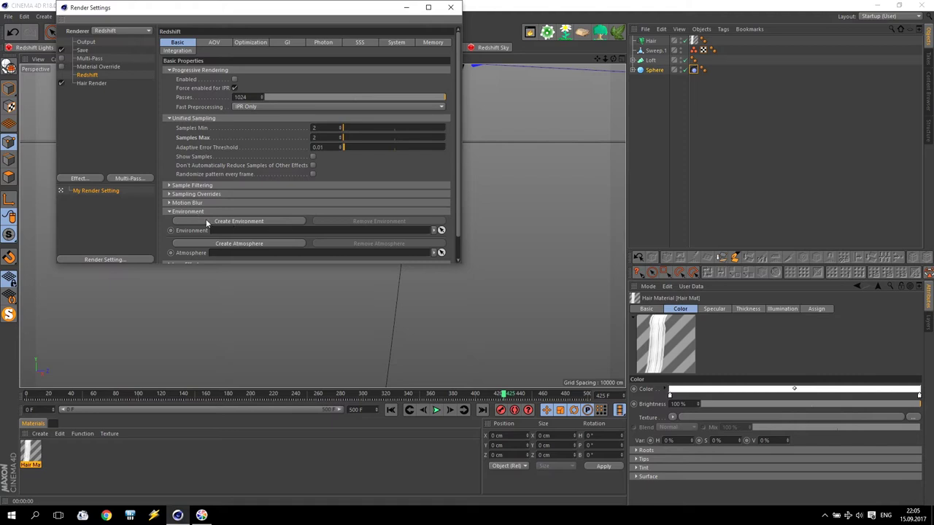
pyautogui.click(234, 221)
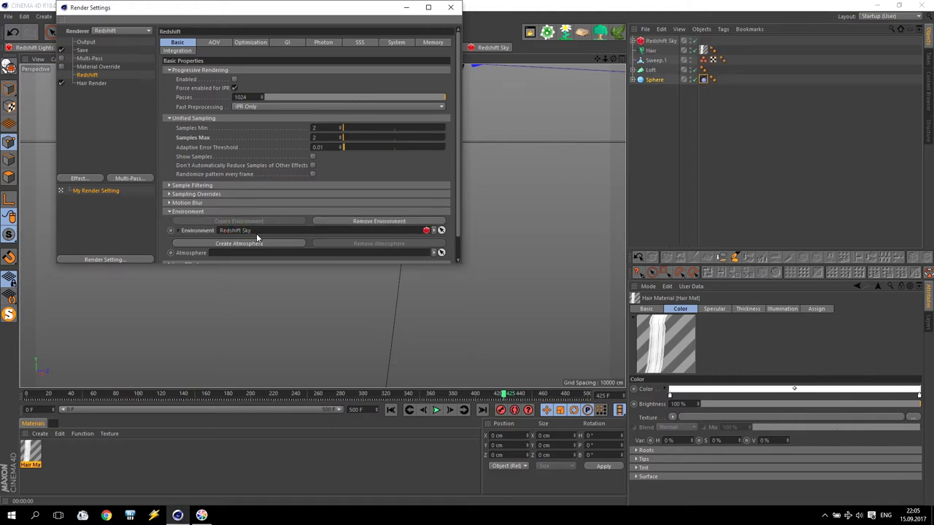
pyautogui.click(450, 7)
pyautogui.moveTo(479, 178)
pyautogui.keyDown('alt'); pyautogui.mouseDown()
pyautogui.moveTo(484, 152)
pyautogui.moveTo(441, 218)
pyautogui.moveTo(555, 120)
pyautogui.mouseUp(); pyautogui.keyUp('alt')
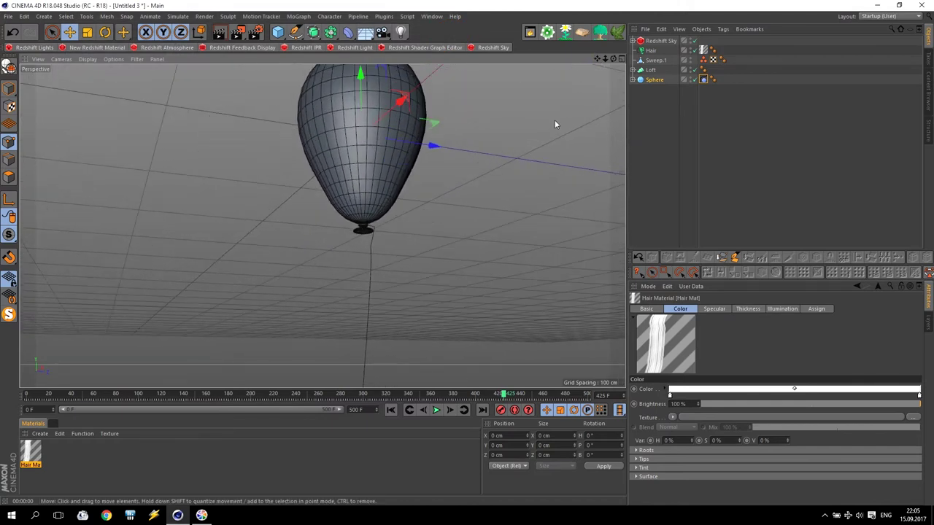
pyautogui.moveTo(595, 61); pyautogui.dragTo(595, 61)
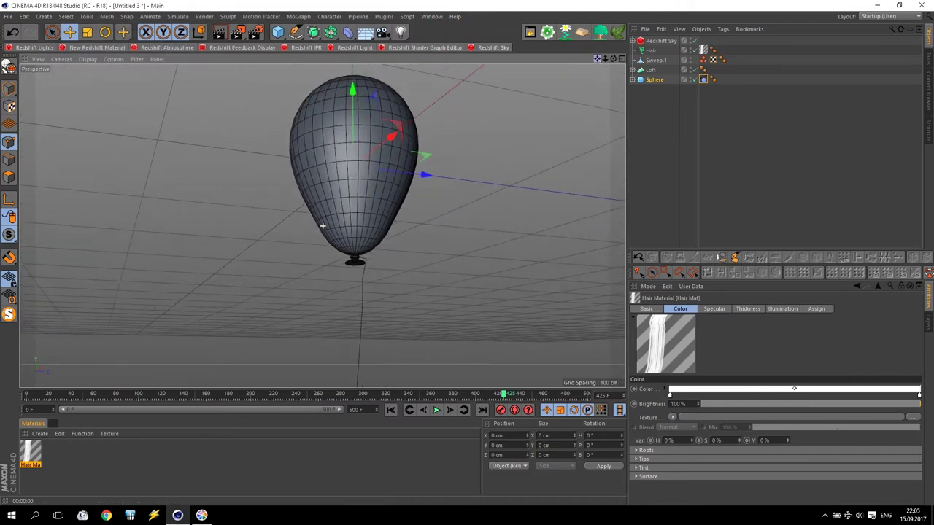
# Start the interactive Redshift render in the perspective view
pyautogui.click(242, 48)
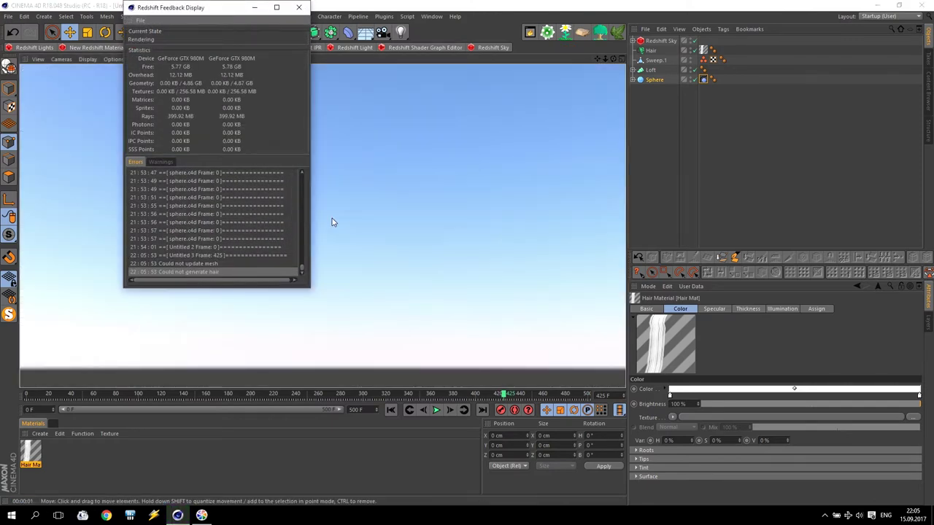
pyautogui.click(298, 7)
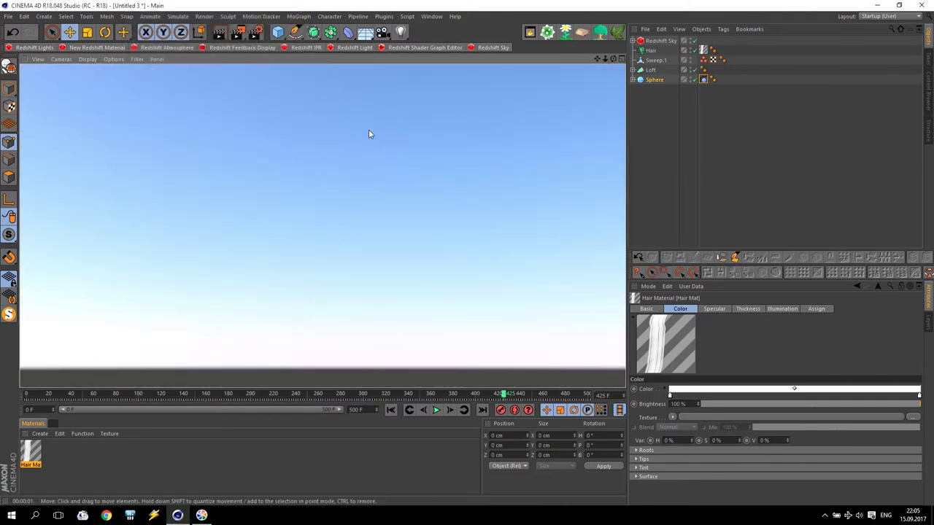
pyautogui.middleClick(467, 140)
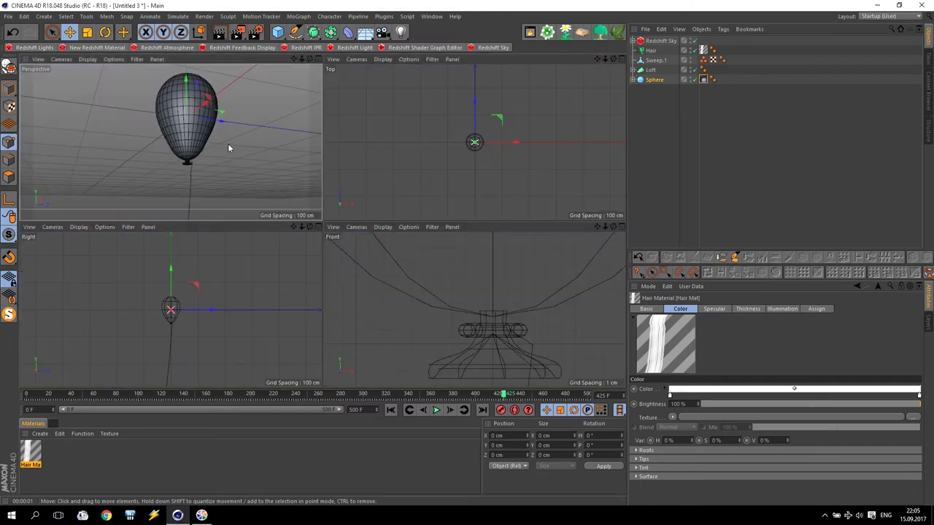
pyautogui.middleClick(225, 142)
pyautogui.click(218, 32)
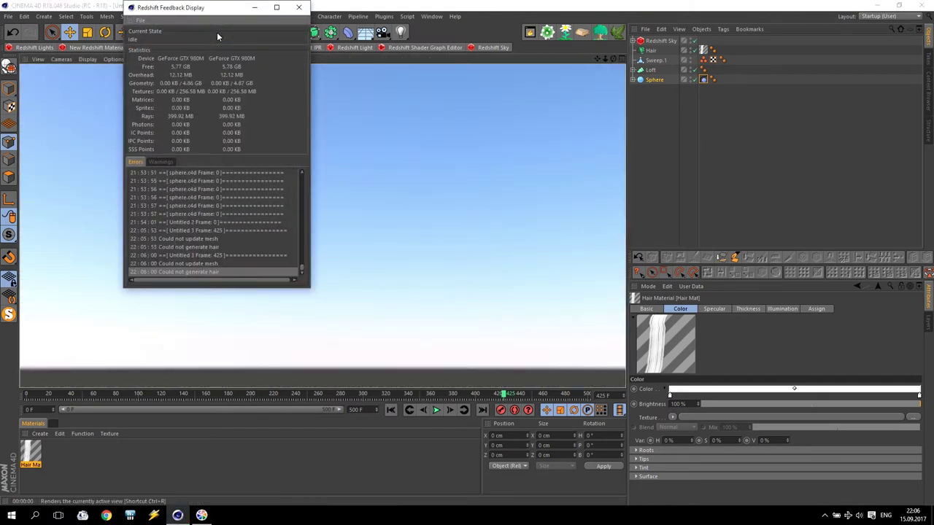
pyautogui.click(298, 7)
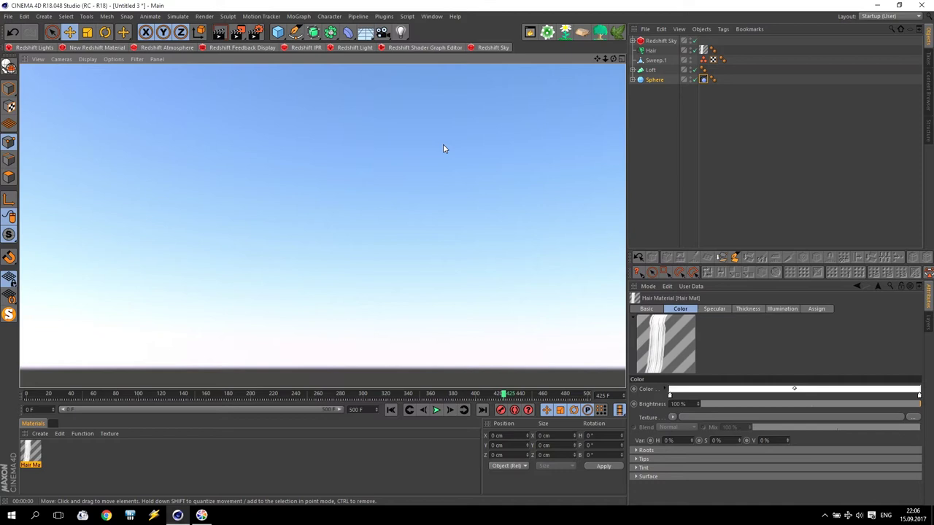
pyautogui.middleClick(442, 149)
# Set the Hair object's Root option to As Guides
pyautogui.click(652, 50)
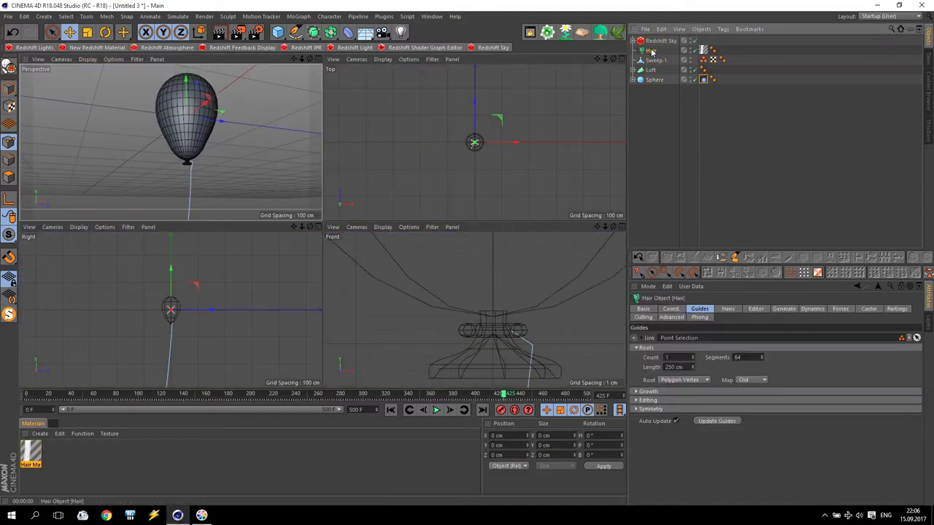
pyautogui.click(727, 310)
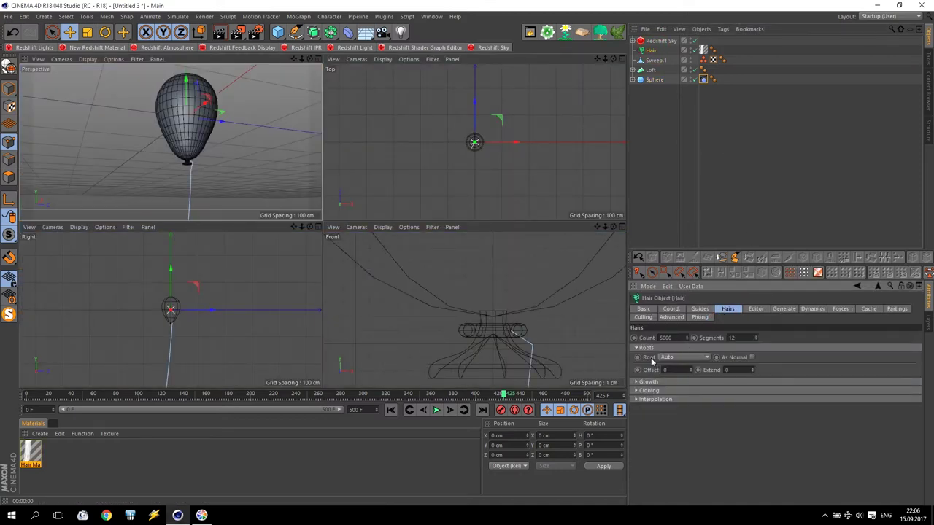
pyautogui.click(679, 358)
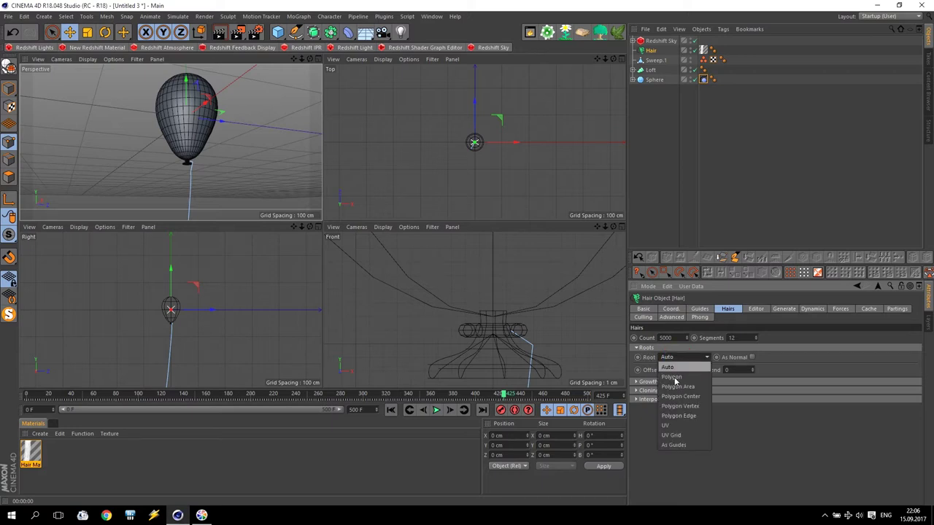
pyautogui.click(682, 446)
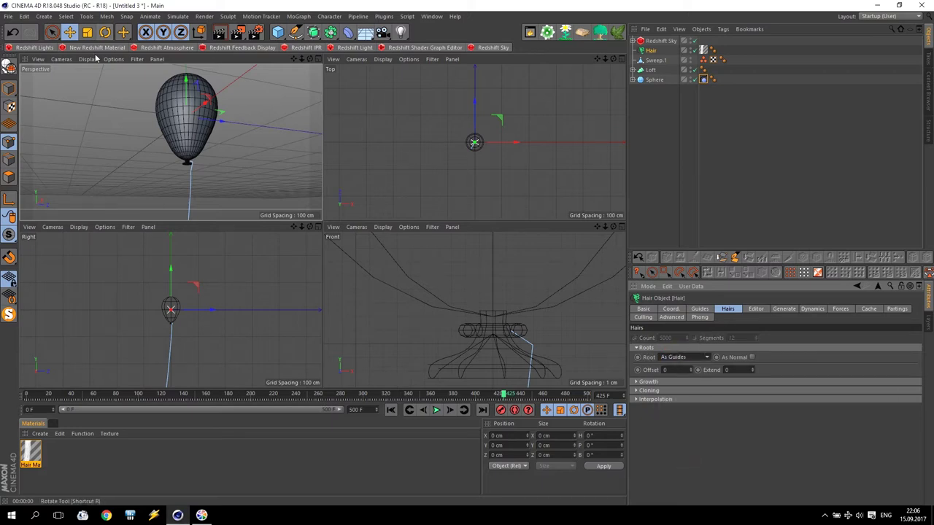
pyautogui.scroll(1, 208, 152)
# Render the perspective view to check the string, then frame the balloon at horizon level
pyautogui.middleClick(208, 151)
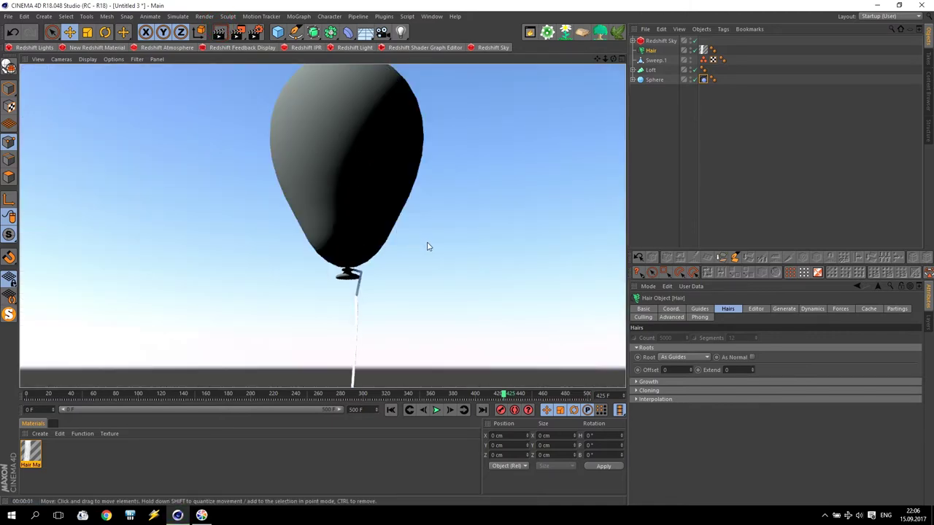
pyautogui.keyDown('alt'); pyautogui.moveTo(597, 68); pyautogui.dragTo(569, 124); pyautogui.keyUp('alt')
pyautogui.click(219, 33)
pyautogui.click(470, 156)
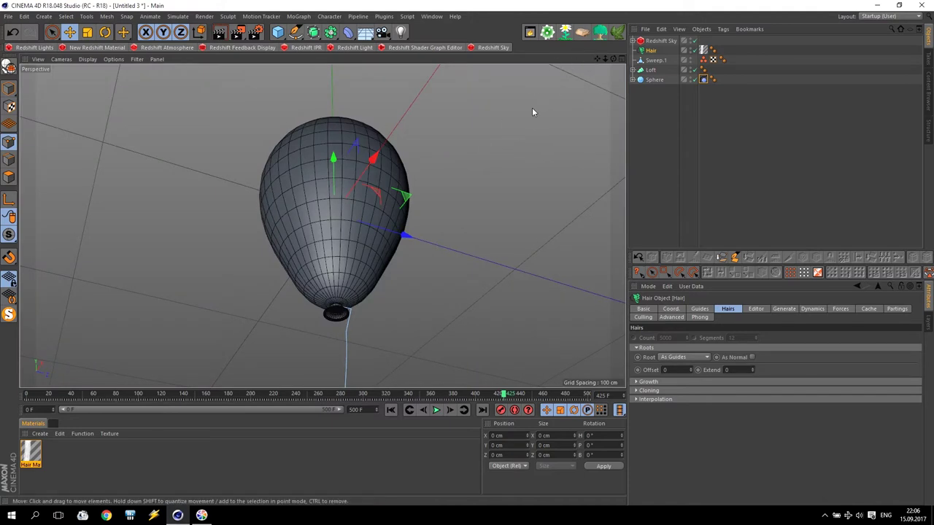
pyautogui.keyDown('alt'); pyautogui.moveTo(532, 107); pyautogui.dragTo(518, 152); pyautogui.keyUp('alt')
pyautogui.moveTo(593, 64); pyautogui.dragTo(542, 184)
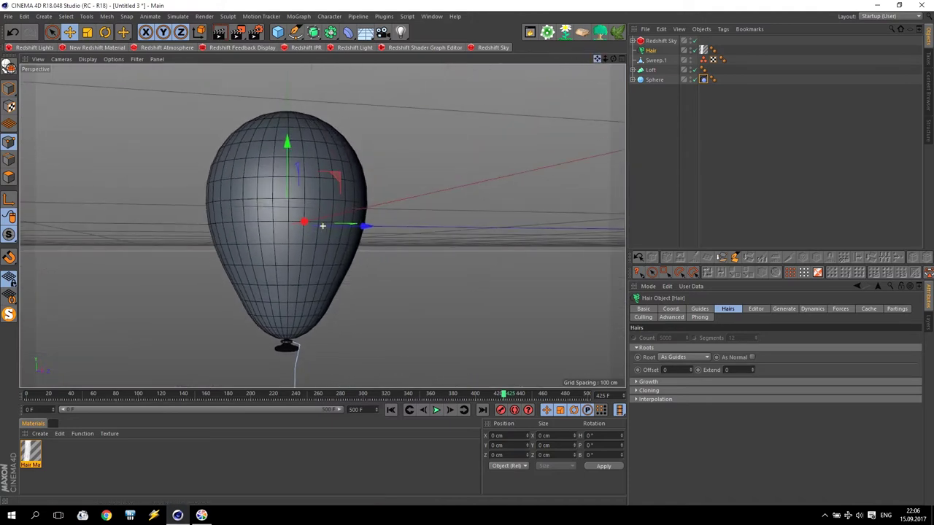
# Merge the Sphere and its Taper into one polygon object, Sphere.1
pyautogui.click(633, 79)
pyautogui.click(654, 81)
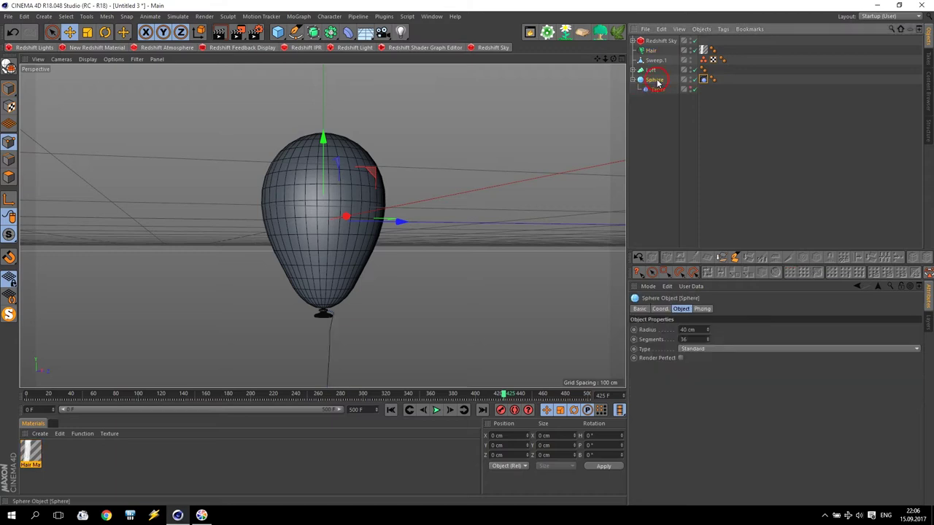
pyautogui.keyDown('ctrl'); pyautogui.click(658, 90); pyautogui.keyUp('ctrl')
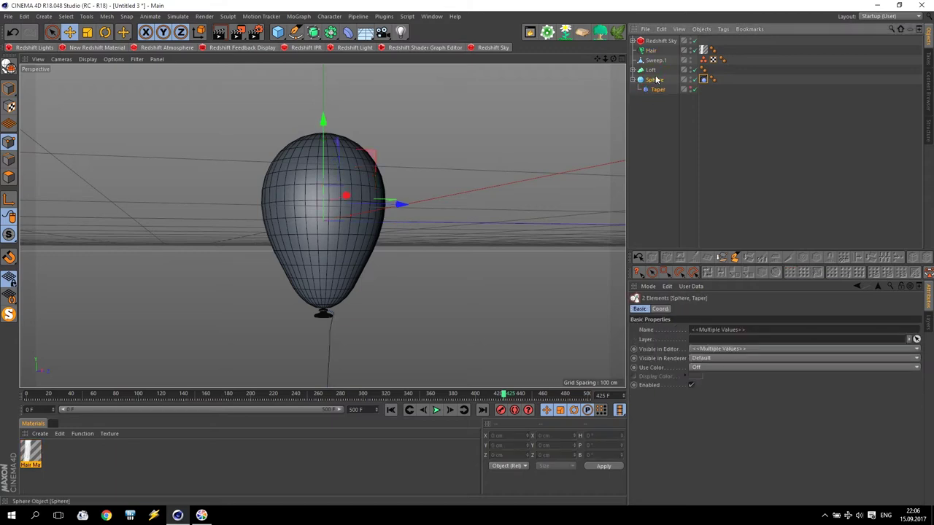
pyautogui.rightClick(655, 79)
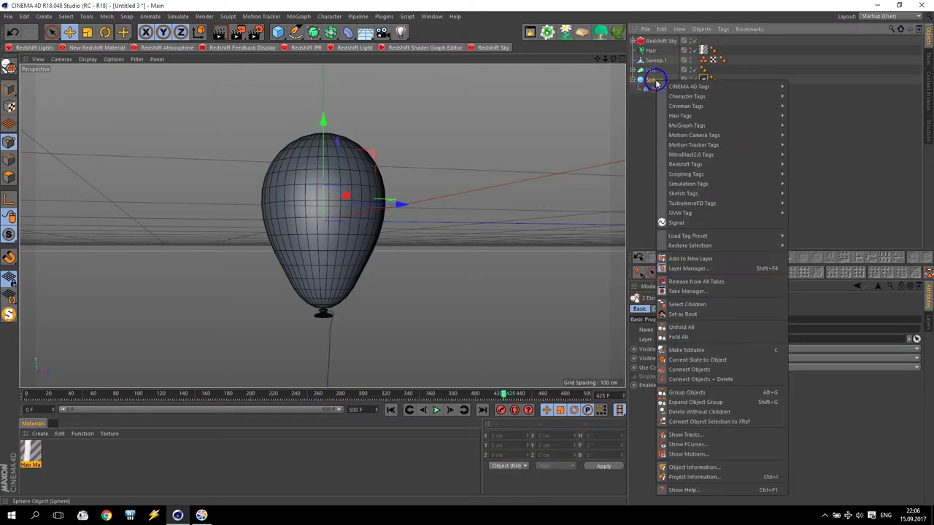
pyautogui.click(703, 380)
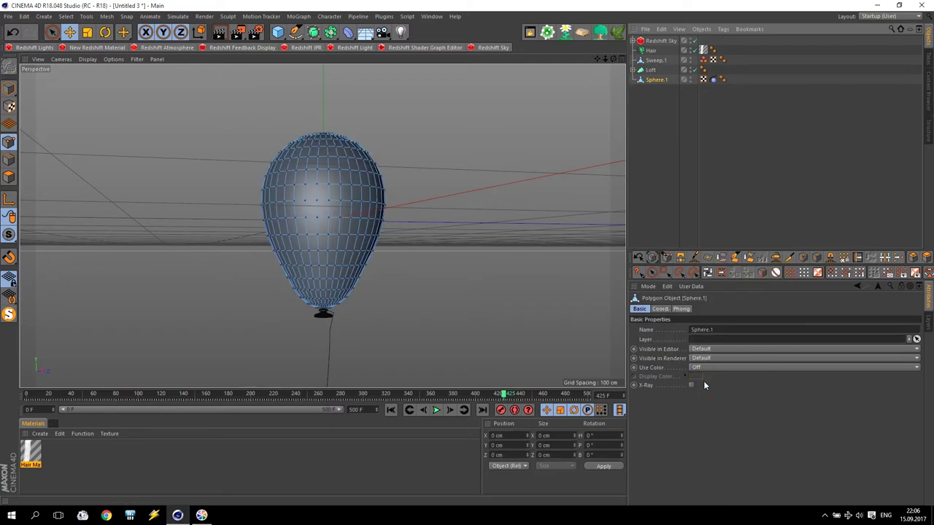
pyautogui.click(9, 89)
pyautogui.click(660, 106)
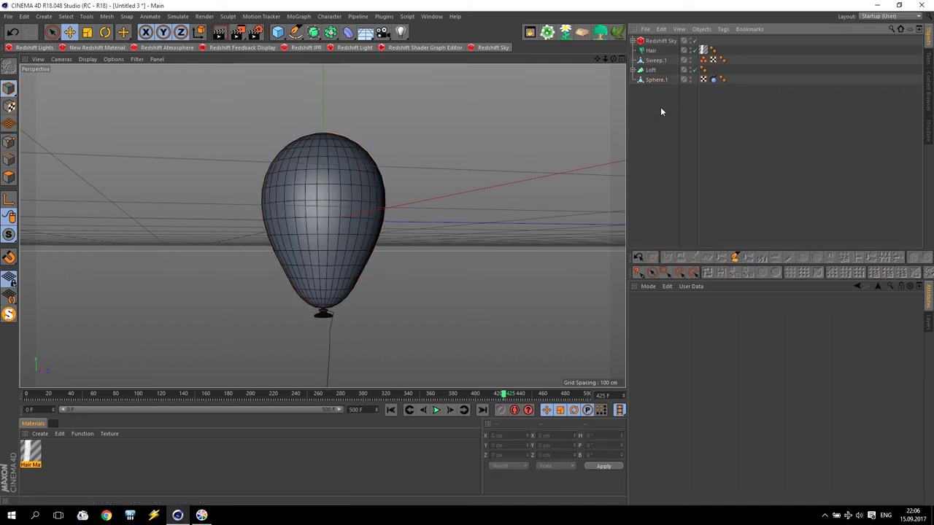
# Merge the Loft and its circles into an editable Loft.1
pyautogui.click(650, 71)
pyautogui.click(633, 70)
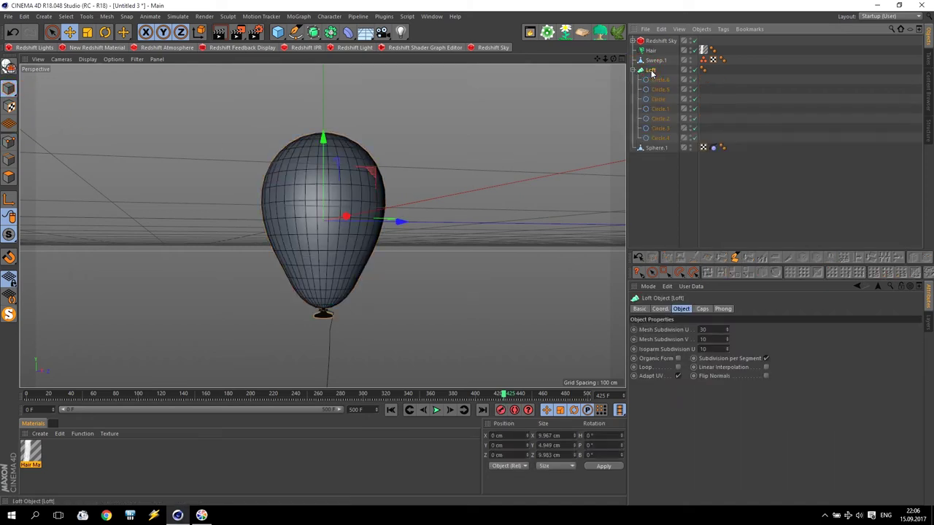
pyautogui.keyDown('shift'); pyautogui.click(660, 138); pyautogui.keyUp('shift')
pyautogui.rightClick(659, 138)
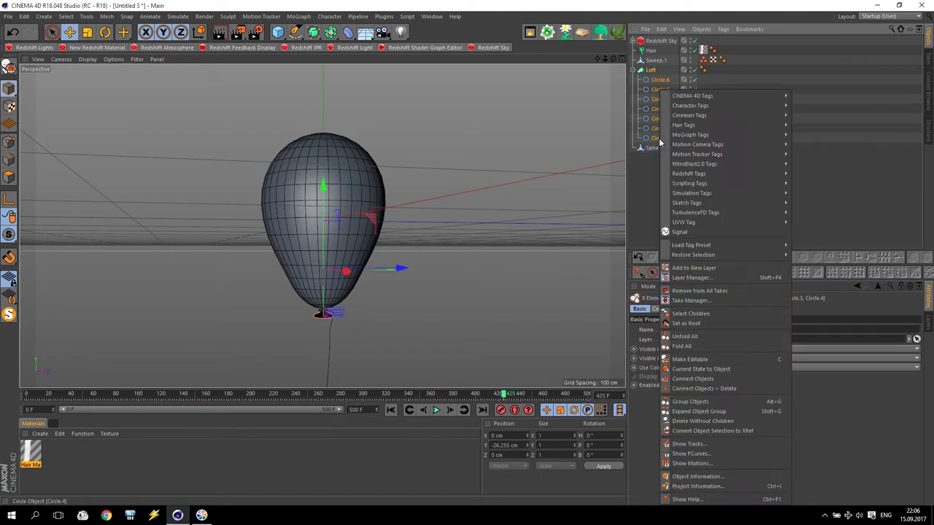
pyautogui.click(709, 389)
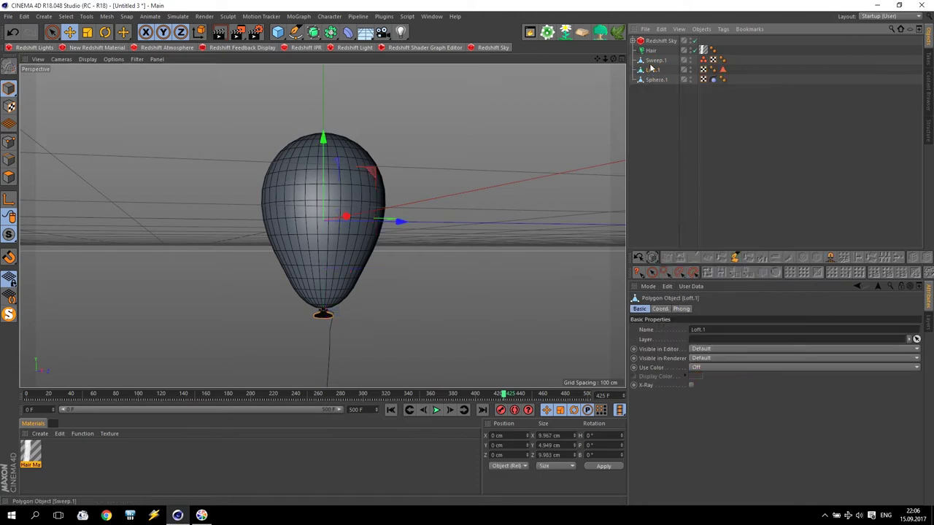
# Nest Loft.1 and Sweep.1 under Sphere.1, then group Hair and Sphere.1 under a Null
pyautogui.moveTo(655, 72); pyautogui.dragTo(659, 70)
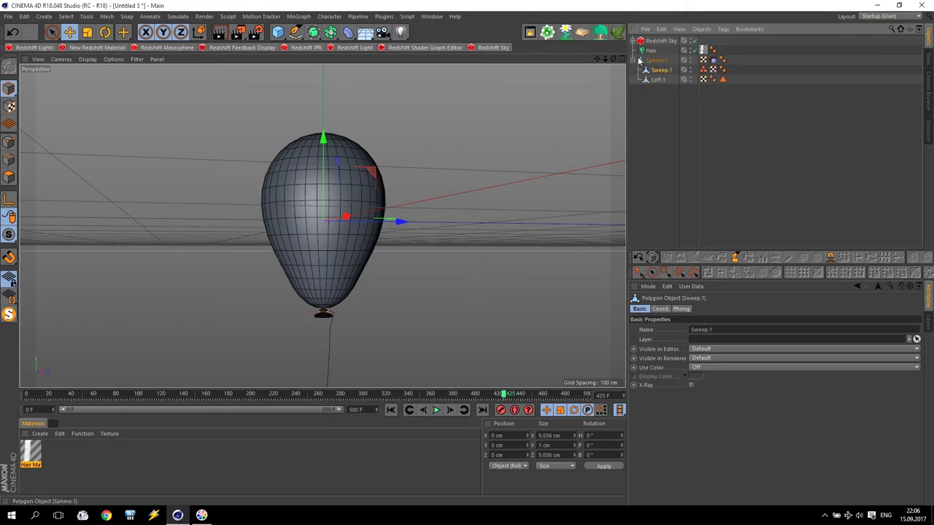
pyautogui.click(650, 51)
pyautogui.click(634, 60)
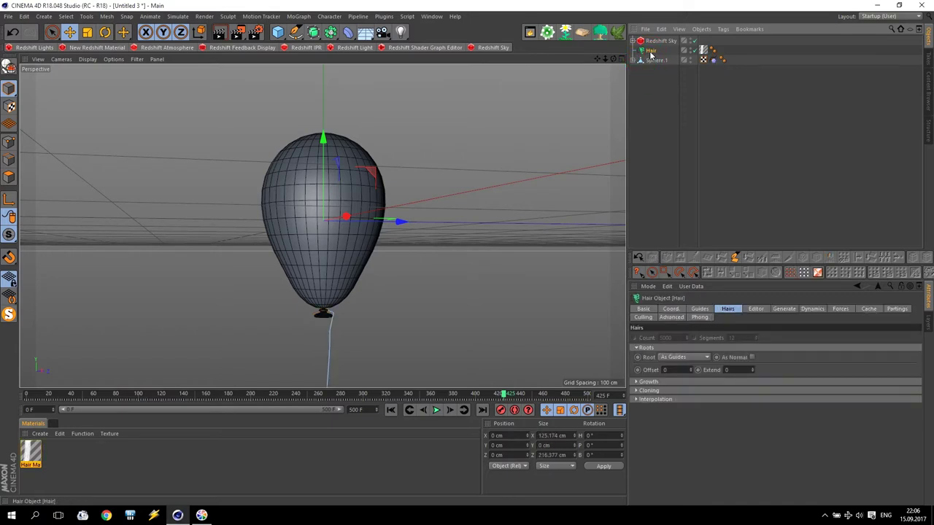
pyautogui.keyDown('ctrl'); pyautogui.click(655, 60); pyautogui.keyUp('ctrl')
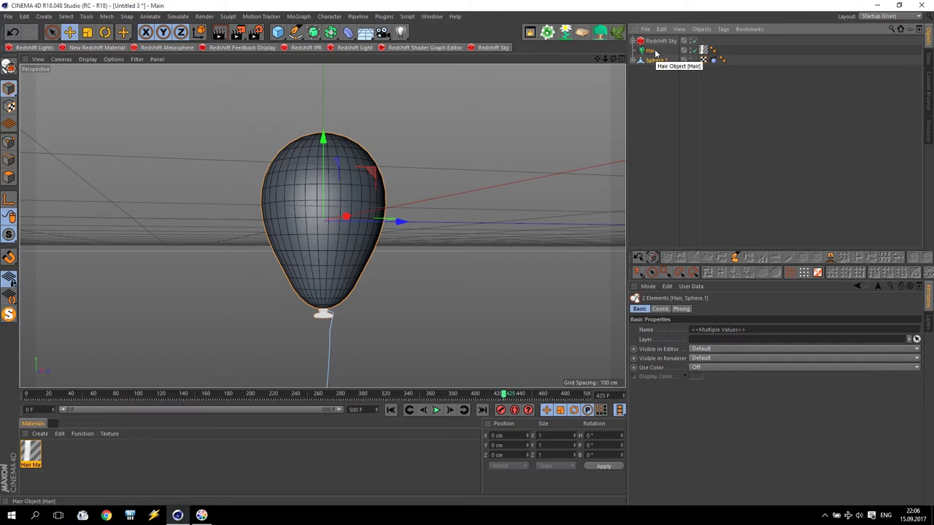
pyautogui.hotkey('alt', 'g')
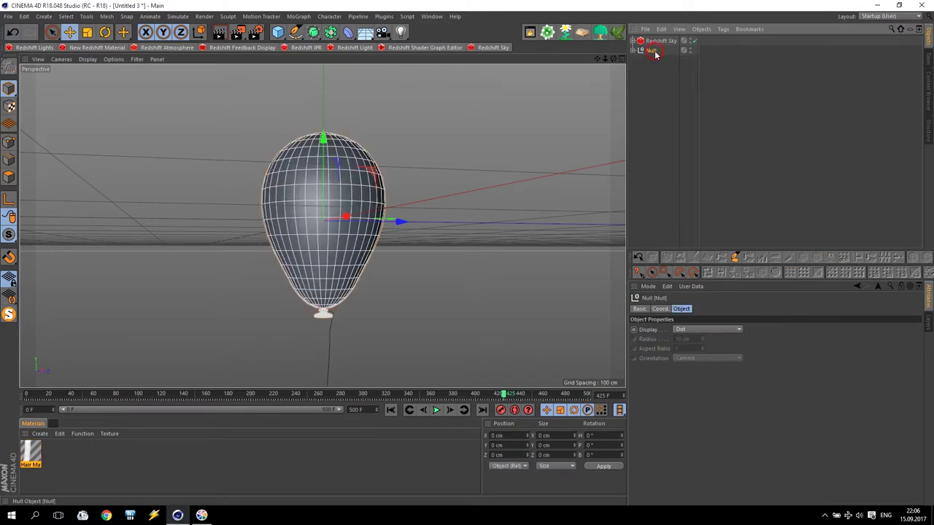
# Rename the new Null to 'Balloon'
pyautogui.doubleClick(655, 54)
pyautogui.write('Balloon')
pyautogui.press('BackSpace')
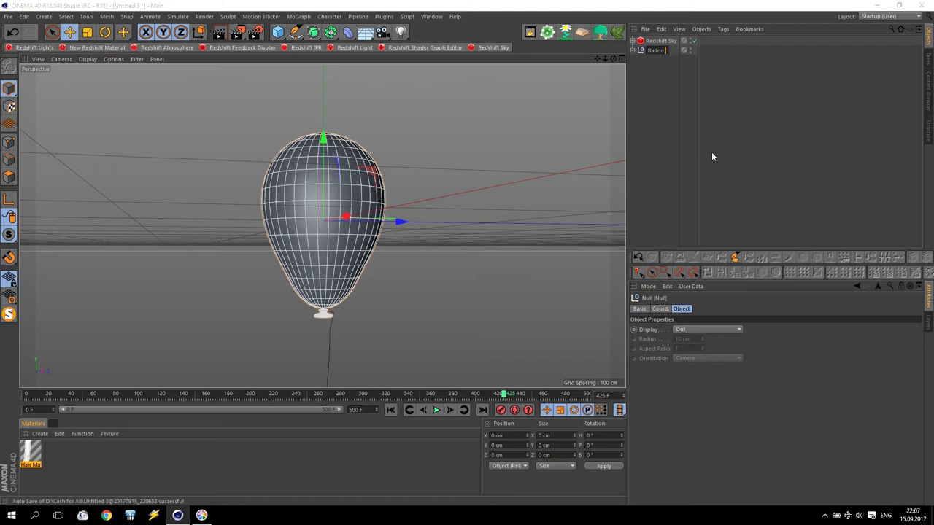
pyautogui.write('n')
pyautogui.press('Return')
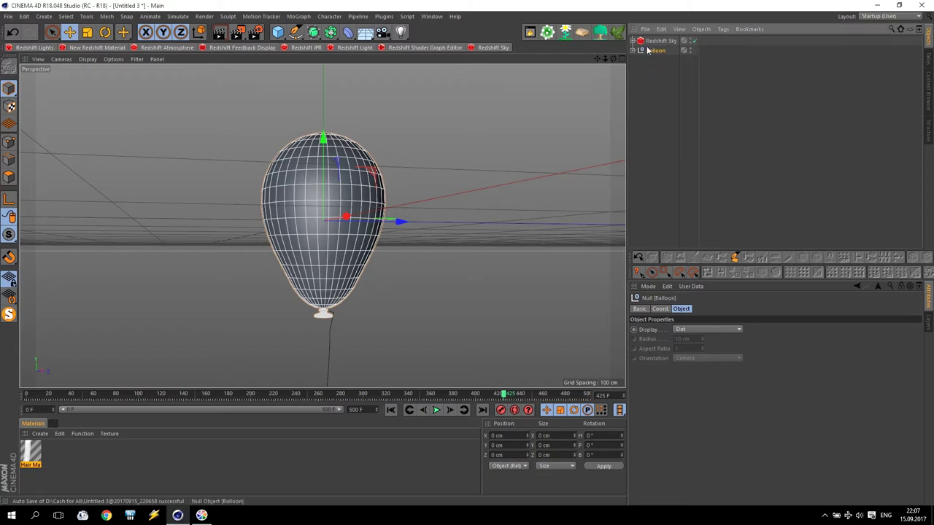
# Expand the Balloon group and select Sphere.1
pyautogui.click(633, 50)
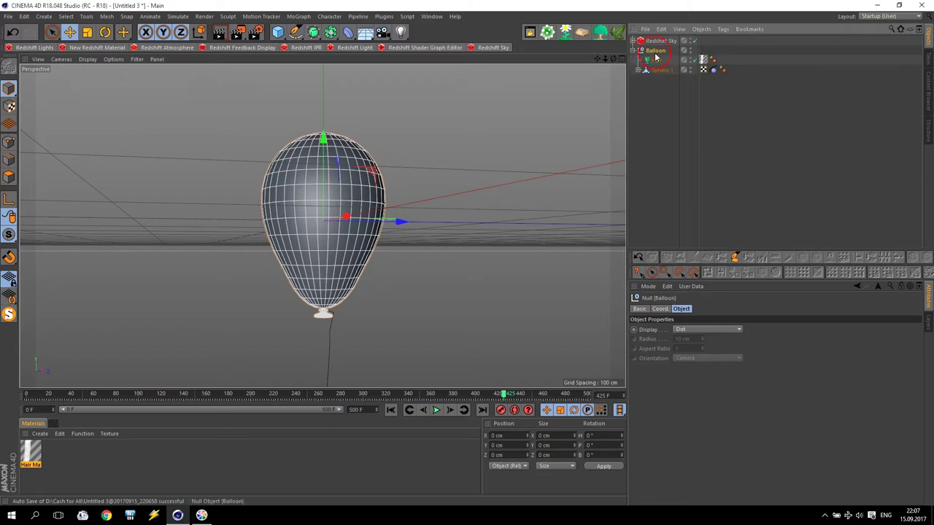
pyautogui.click(660, 70)
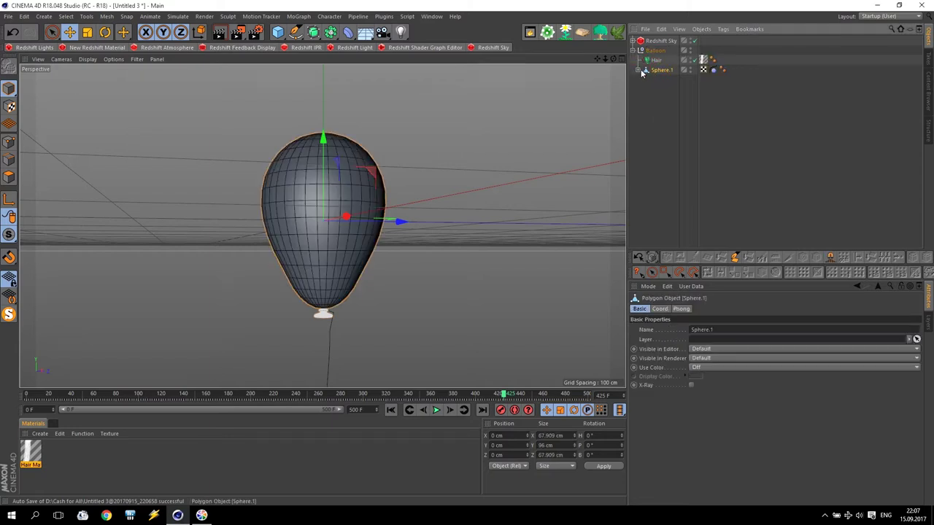
pyautogui.click(639, 70)
pyautogui.click(723, 29)
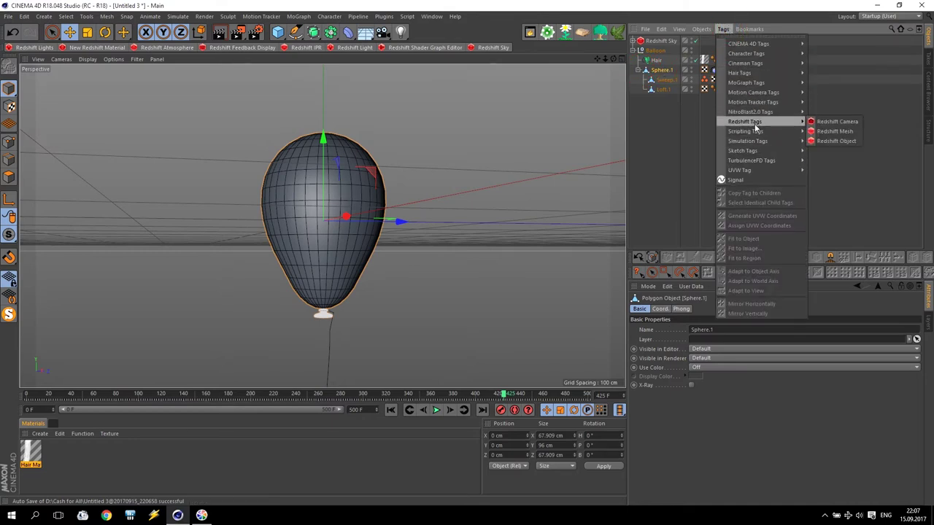
pyautogui.moveTo(747, 141)
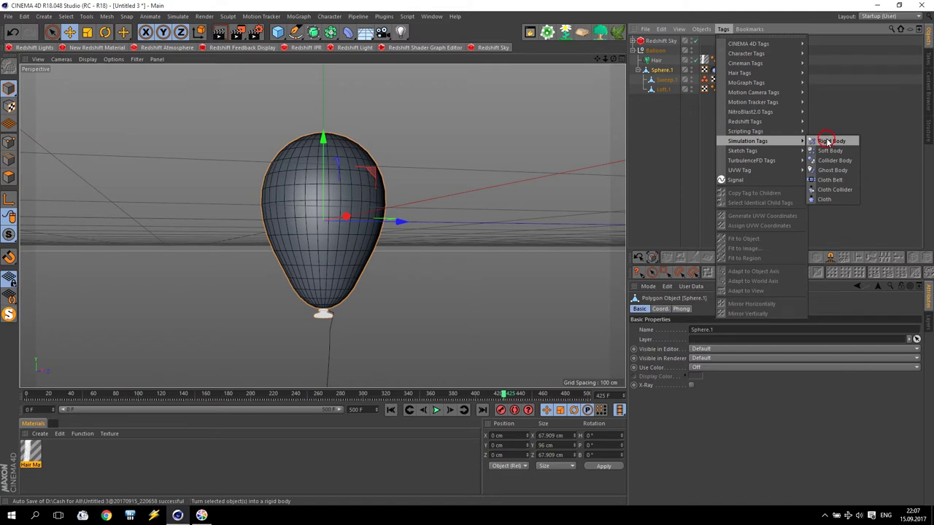
# Give Sphere.1 a Rigid Body dynamics tag and play the animation to test it
pyautogui.click(827, 141)
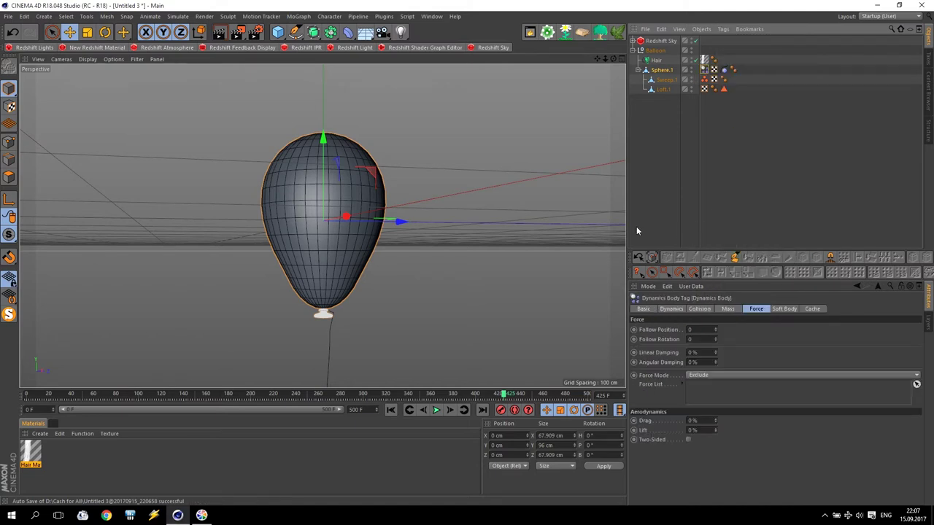
pyautogui.click(475, 270)
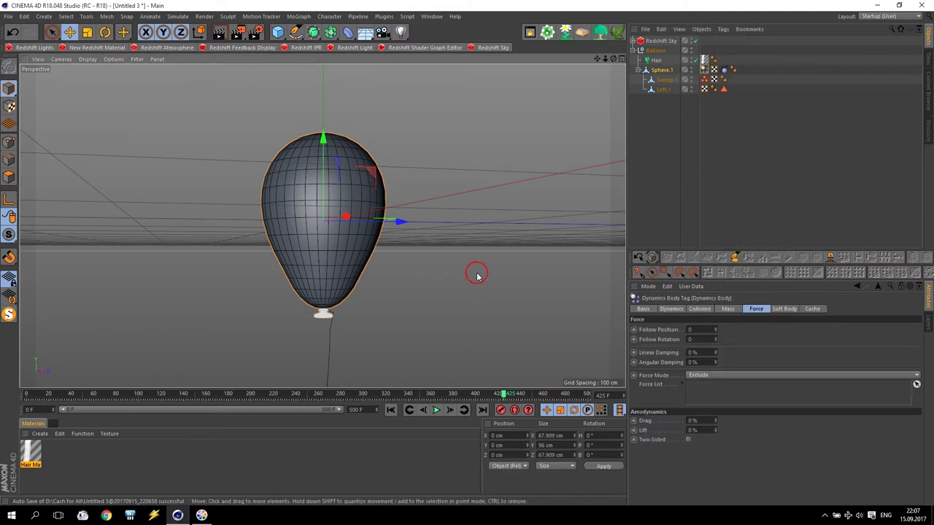
pyautogui.click(663, 89)
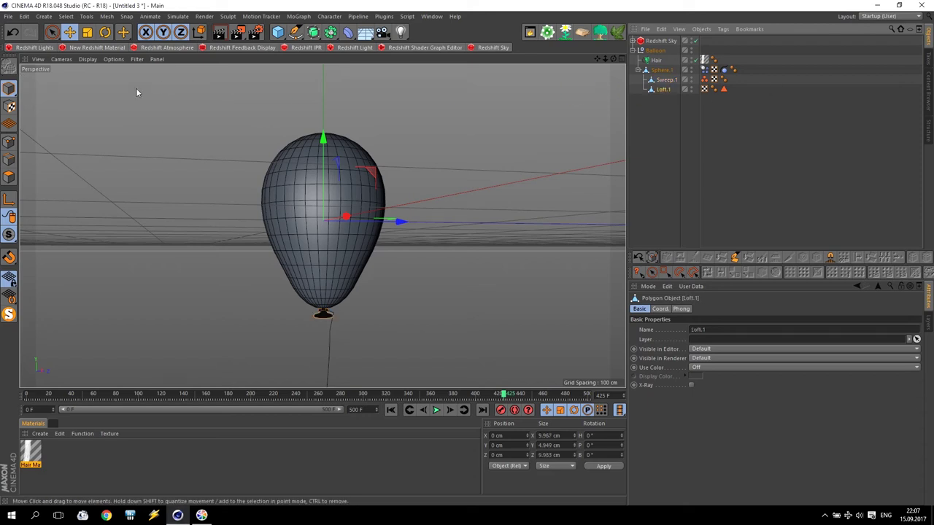
pyautogui.click(511, 159)
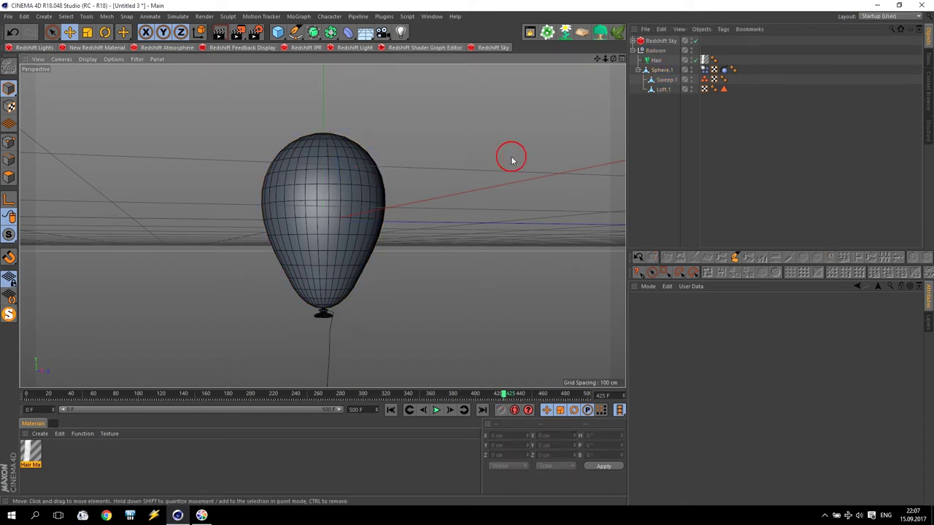
pyautogui.click(436, 410)
pyautogui.click(390, 409)
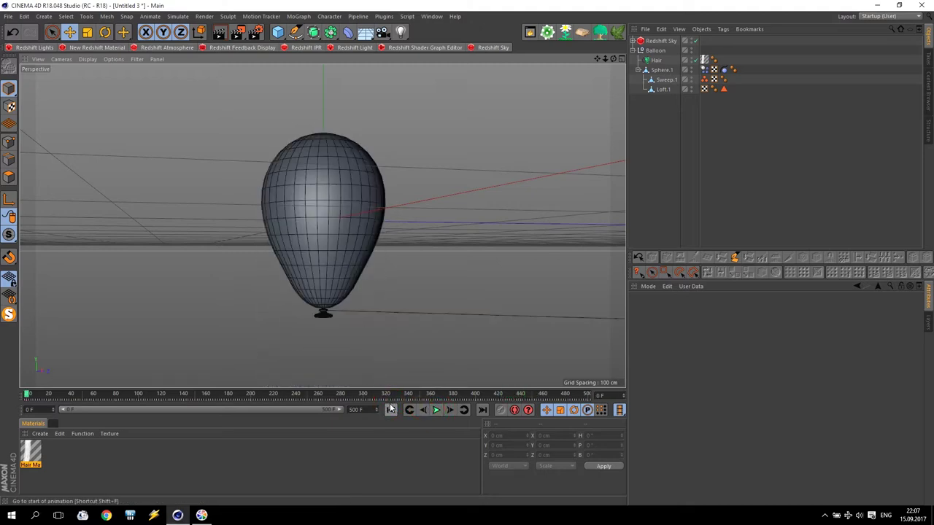
# Set the Dynamics Body's aerodynamic Drag and Lift to 100% and replay the simulation
pyautogui.click(704, 89)
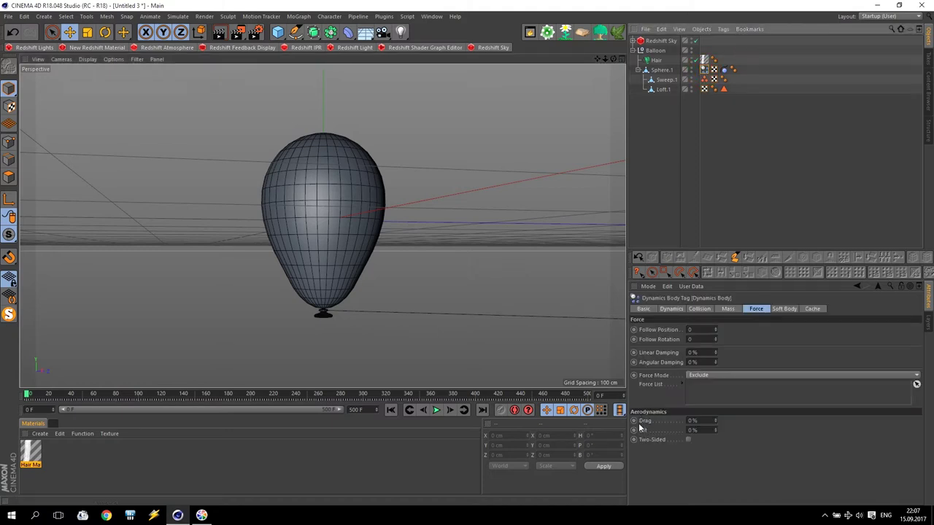
pyautogui.click(696, 421)
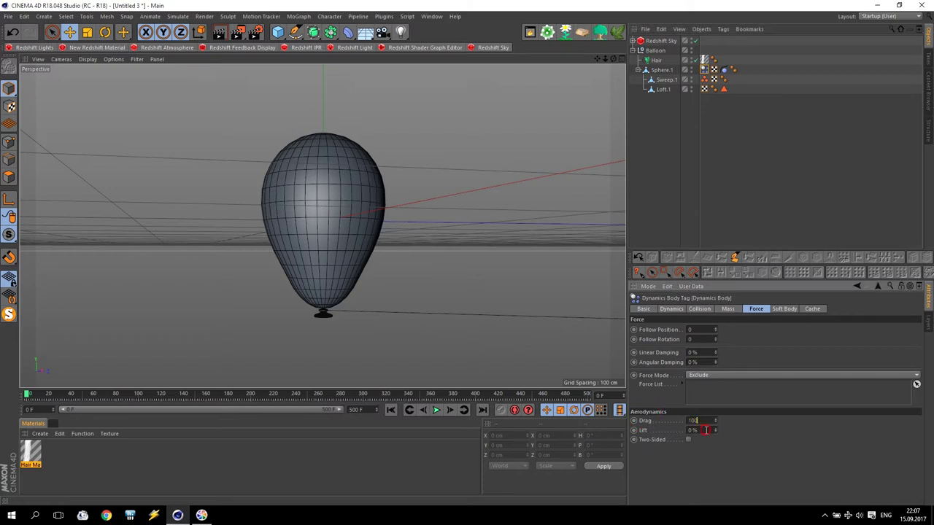
pyautogui.click(436, 410)
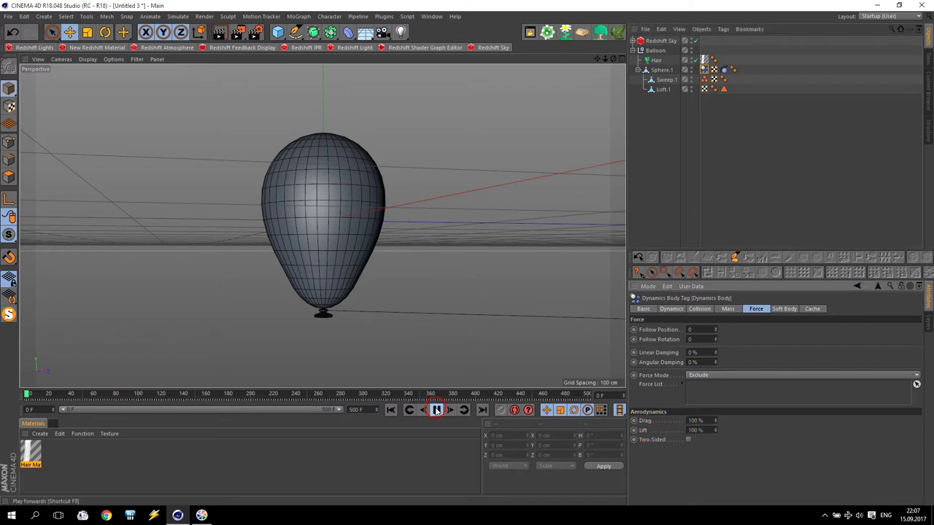
pyautogui.click(435, 409)
pyautogui.click(391, 410)
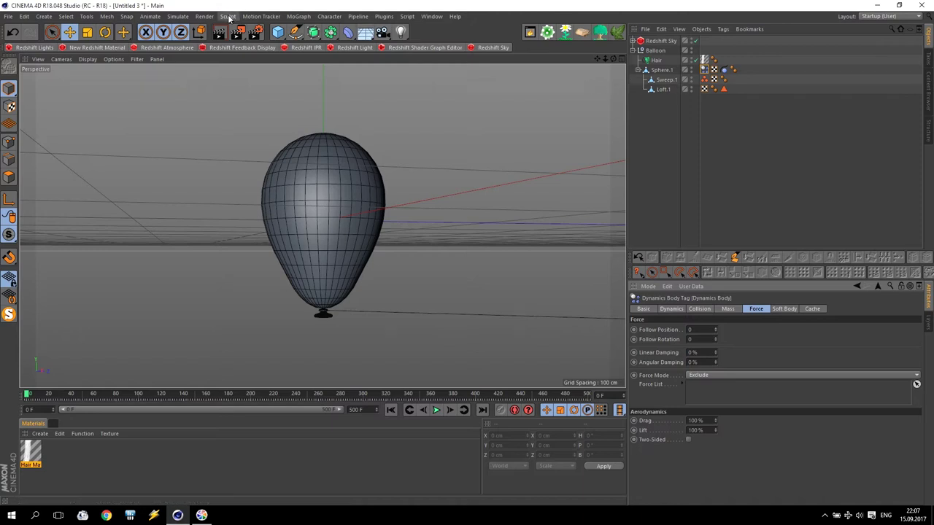
pyautogui.click(179, 16)
pyautogui.moveTo(183, 54)
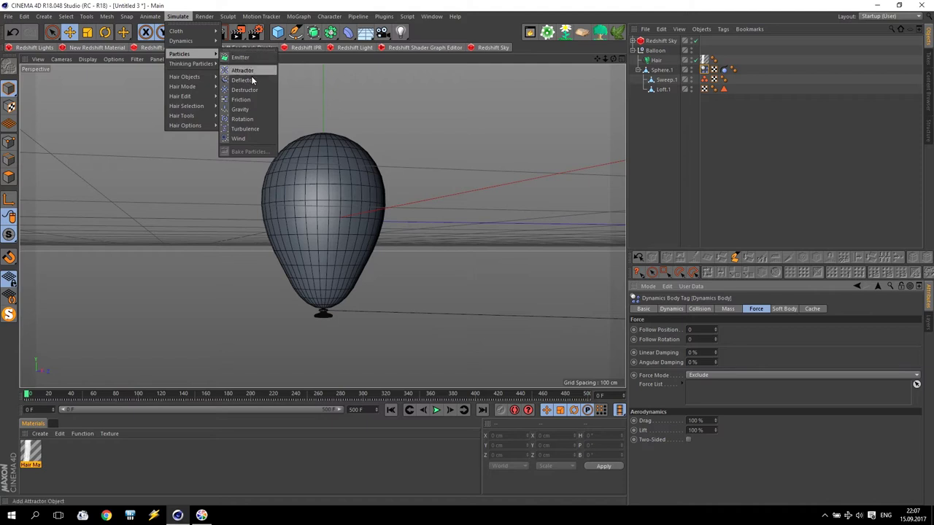
# Add a Wind force, pitch it 90° to blow upward and place it at Z -167.212 cm
pyautogui.click(254, 139)
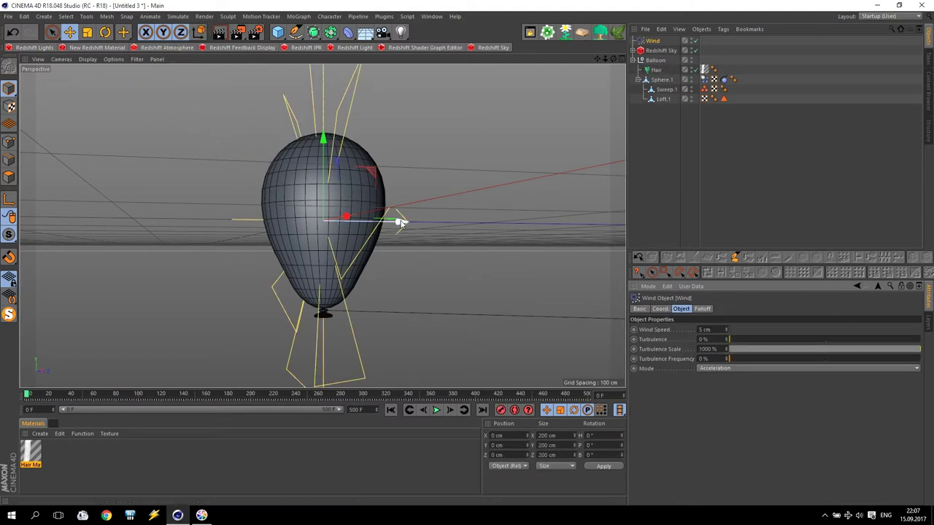
pyautogui.moveTo(401, 221); pyautogui.dragTo(248, 221)
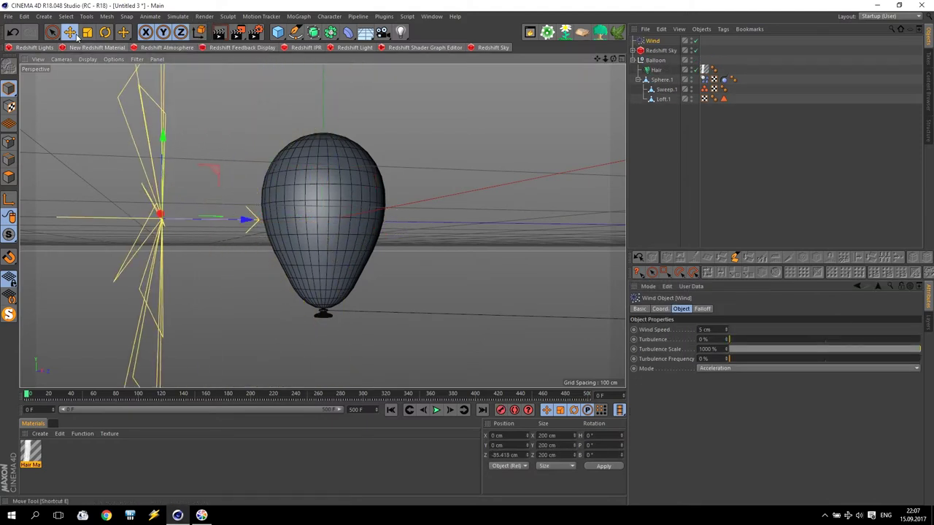
pyautogui.click(106, 31)
pyautogui.moveTo(200, 185); pyautogui.dragTo(91, 156)
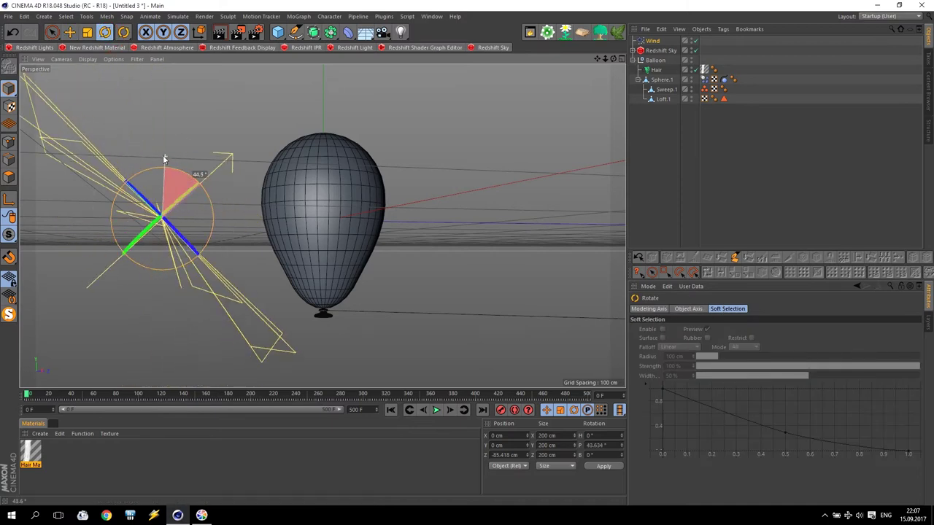
pyautogui.click(69, 32)
pyautogui.moveTo(83, 218); pyautogui.dragTo(32, 220)
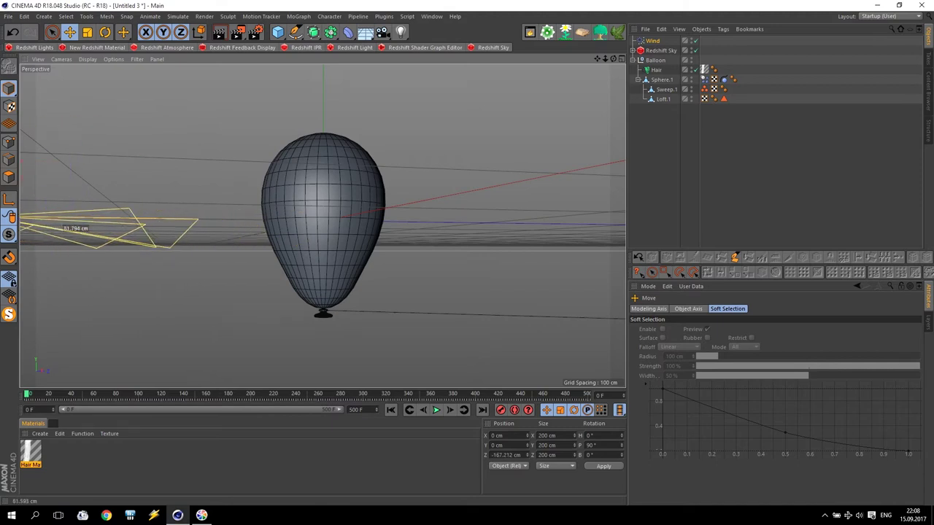
# Add a Turbulence force and move it to Z -181.66 cm beside the Wind
pyautogui.click(179, 17)
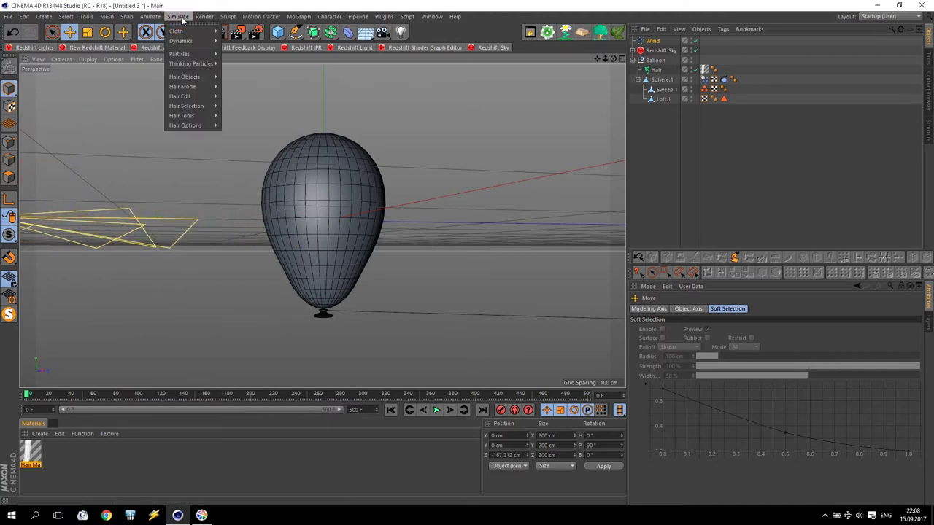
pyautogui.click(261, 130)
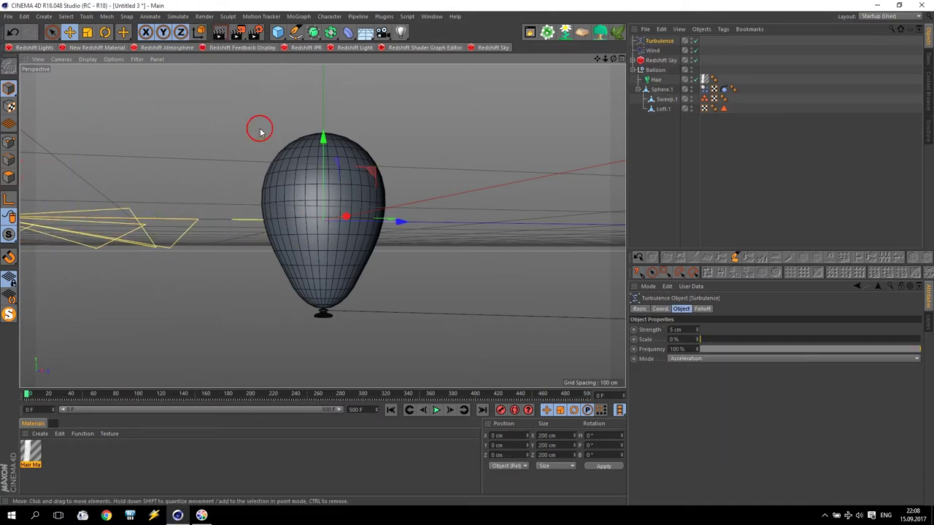
pyautogui.moveTo(382, 223); pyautogui.dragTo(45, 217)
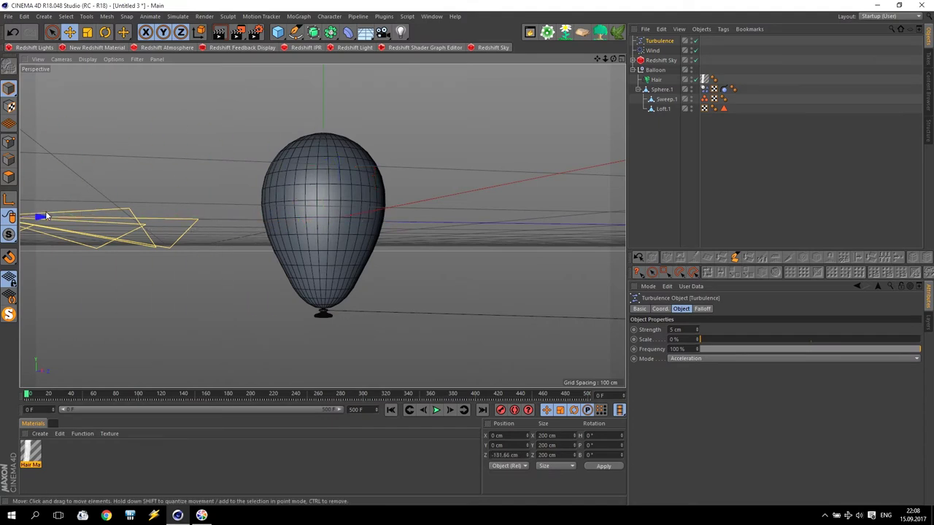
pyautogui.scroll(-5, 406, 277)
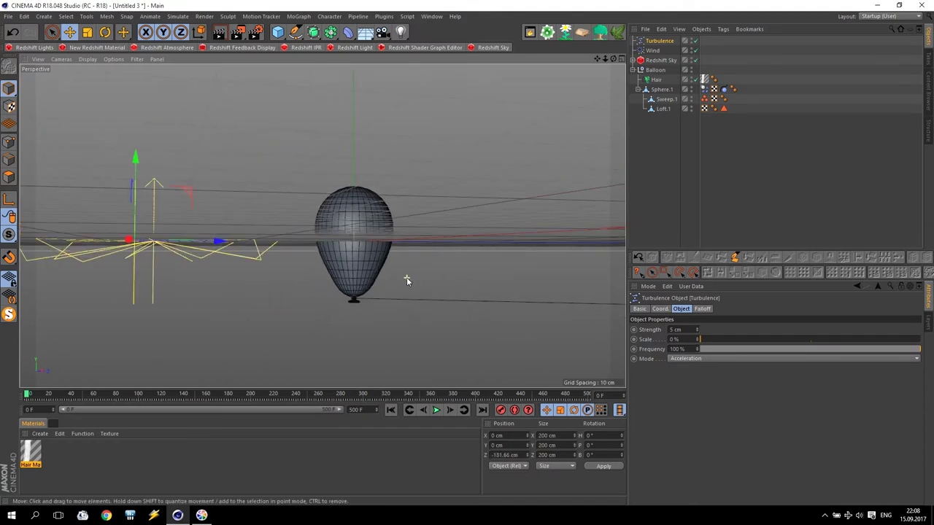
# Play and rewind the simulation twice to check the balloon's motion
pyautogui.click(435, 410)
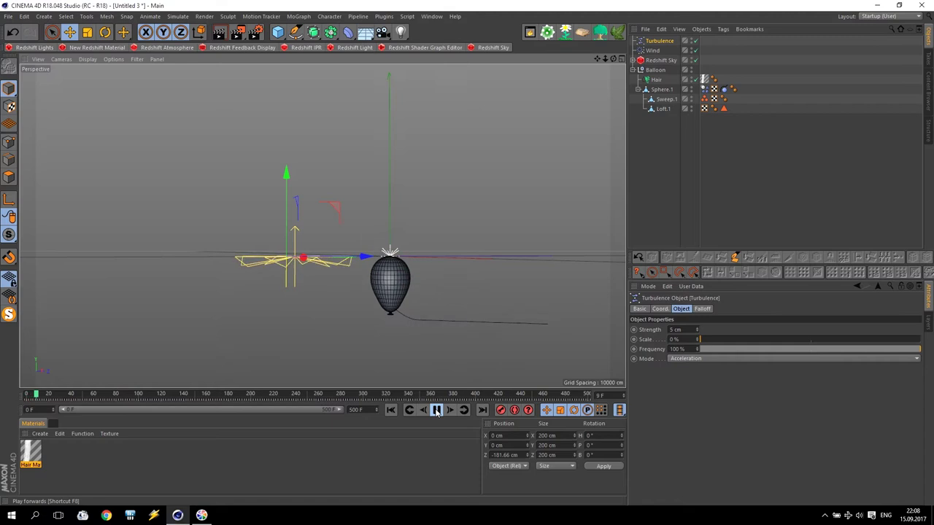
pyautogui.click(436, 410)
pyautogui.click(390, 410)
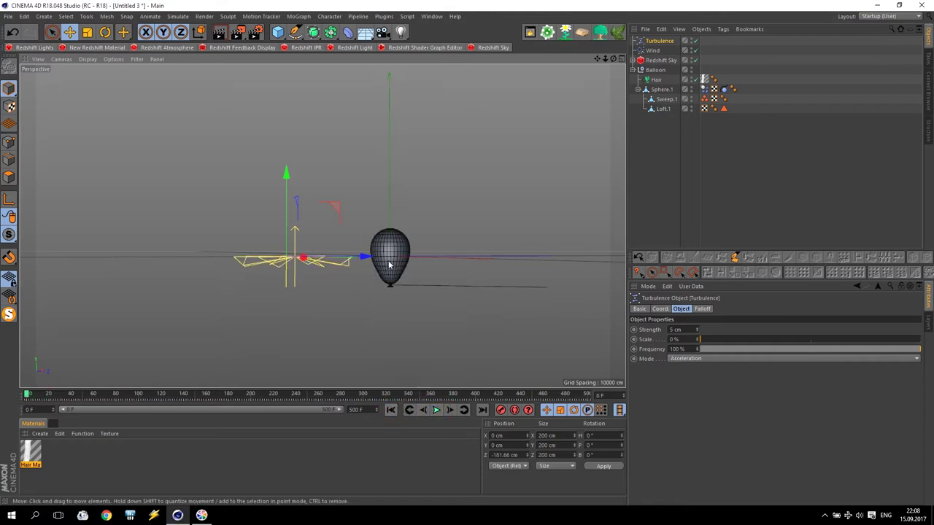
pyautogui.click(436, 410)
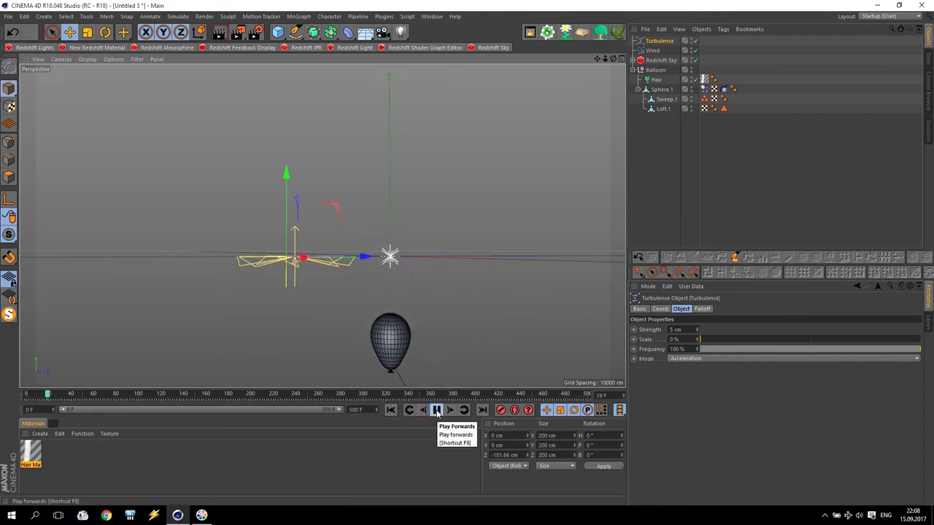
pyautogui.click(414, 412)
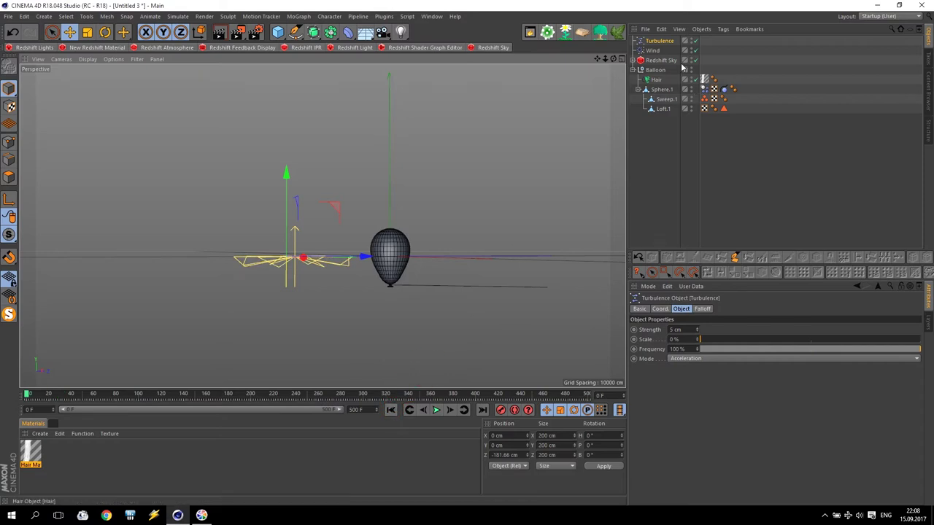
pyautogui.click(654, 50)
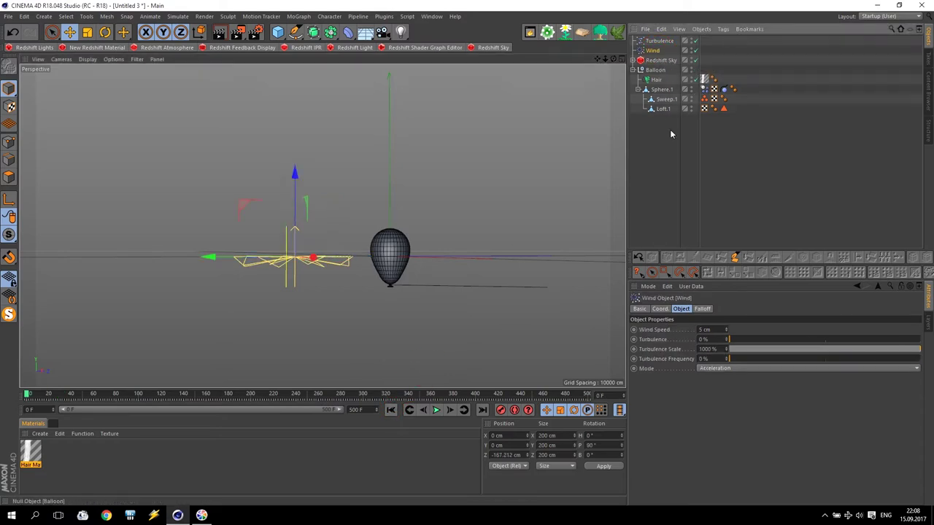
# Adjust the Wind speed and set both Wind and Turbulence to Aerodynamics Wind mode
pyautogui.click(717, 330)
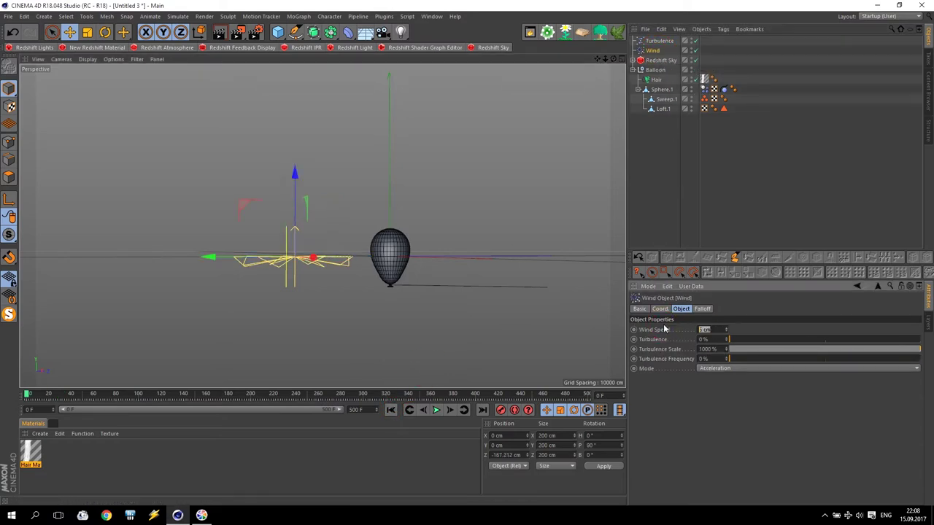
pyautogui.write('20')
pyautogui.click(436, 411)
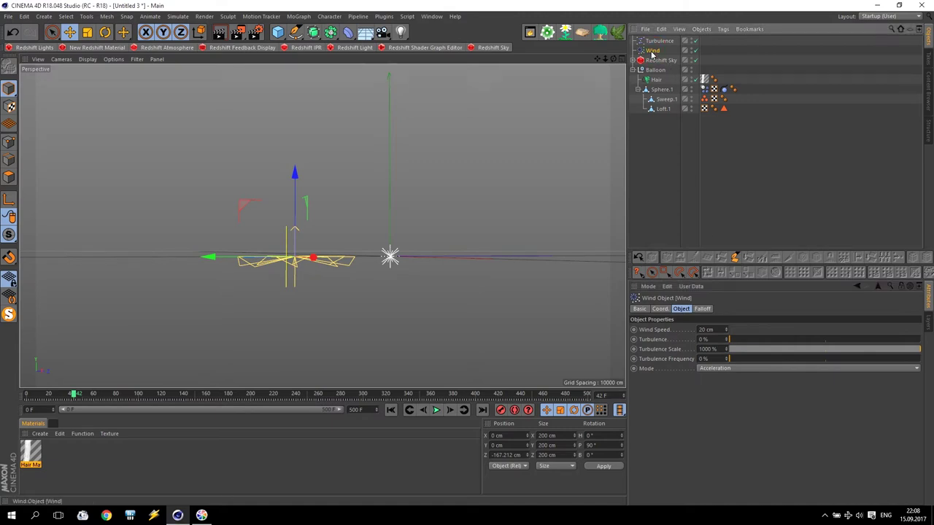
pyautogui.click(712, 368)
pyautogui.click(719, 397)
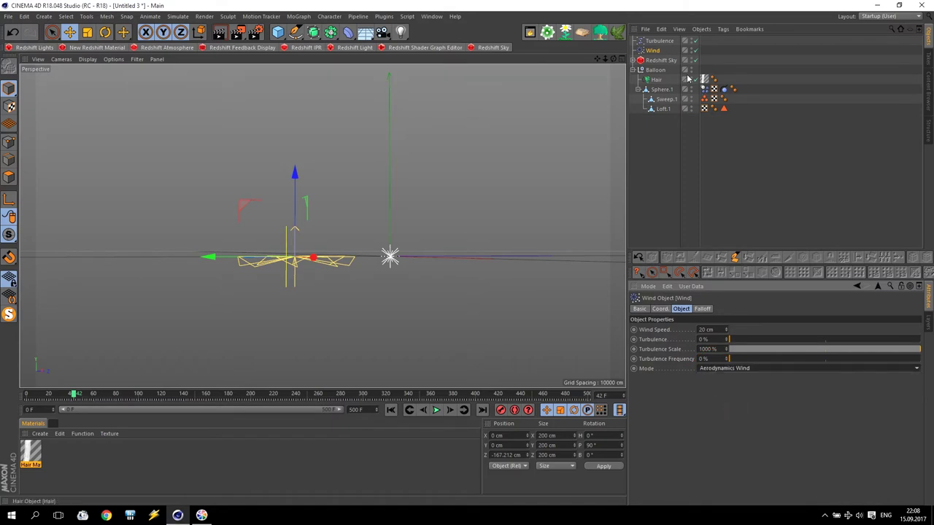
pyautogui.click(659, 41)
pyautogui.click(696, 358)
pyautogui.click(693, 389)
# Replay the simulation, then set the Turbulence strength to 50 cm
pyautogui.click(390, 410)
pyautogui.click(436, 410)
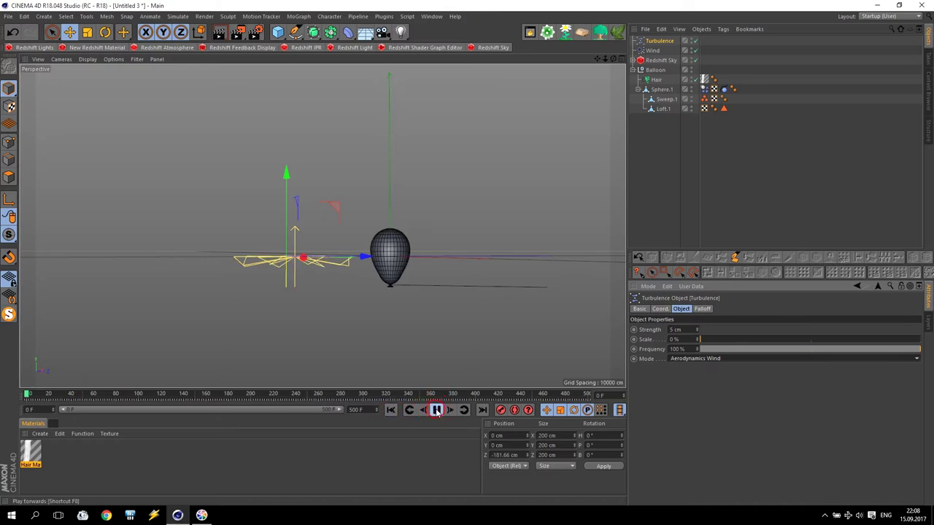
pyautogui.press('F8')
pyautogui.click(652, 50)
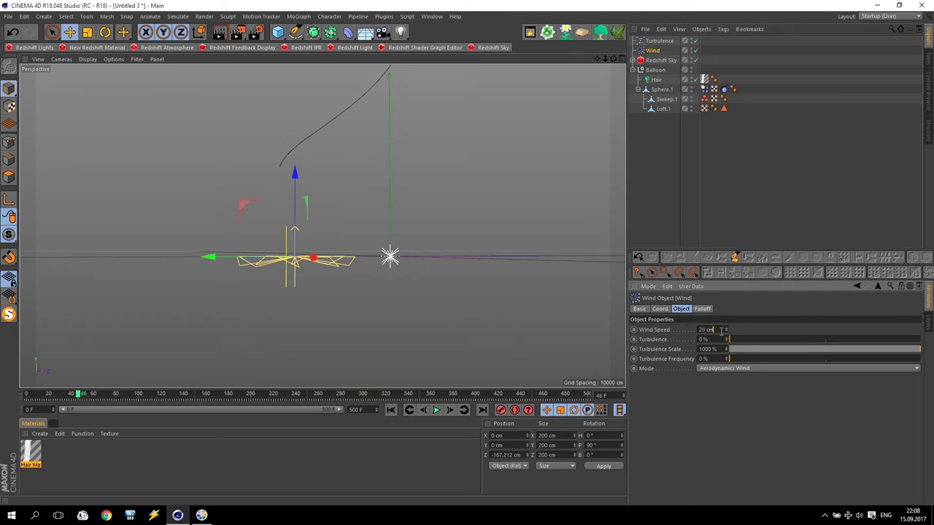
pyautogui.click(671, 43)
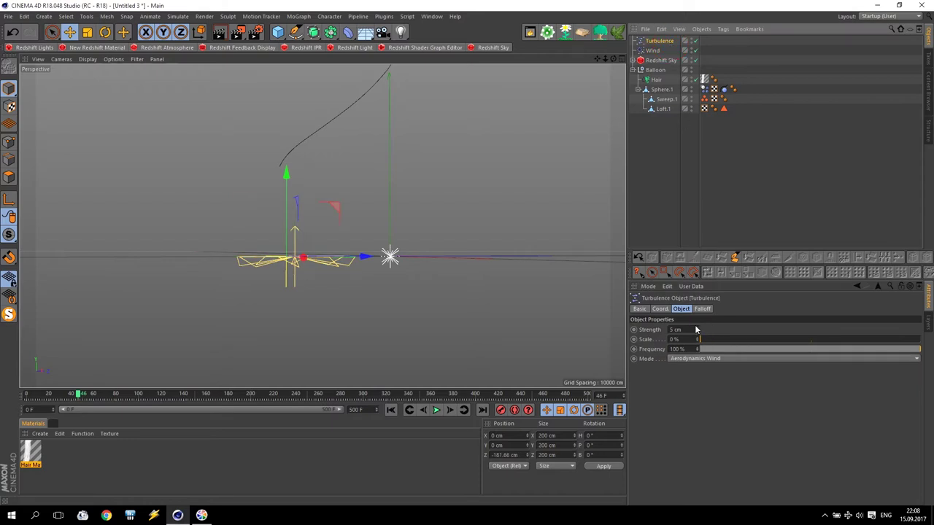
pyautogui.click(677, 329)
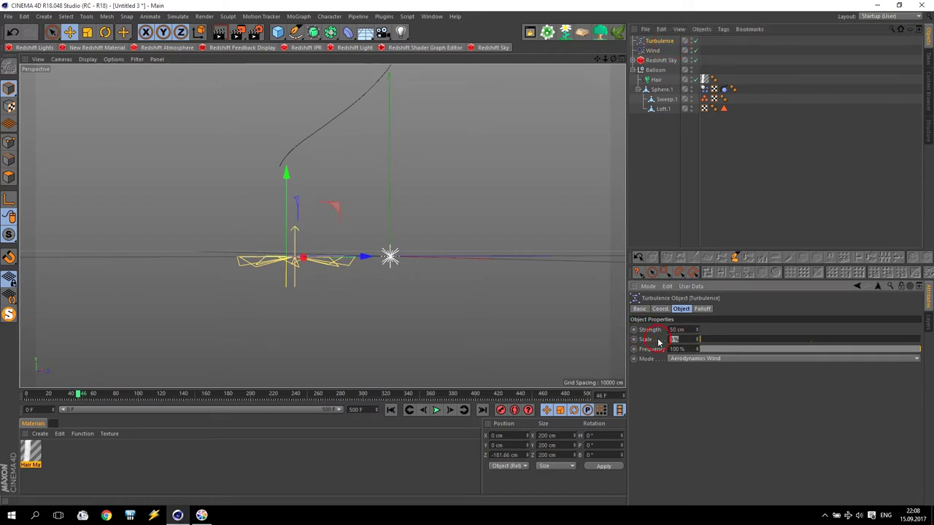
# Replay the balloon rising from the start, return to frame 0 and zoom in on the balloon
pyautogui.click(391, 409)
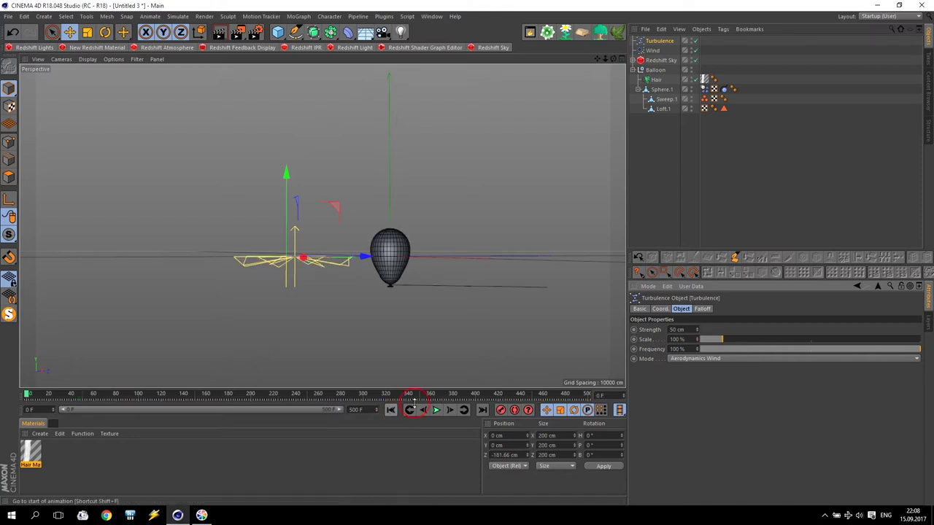
pyautogui.moveTo(472, 253)
pyautogui.keyDown('alt'); pyautogui.mouseDown()
pyautogui.moveTo(573, 109)
pyautogui.moveTo(323, 225)
pyautogui.mouseUp(); pyautogui.keyUp('alt')
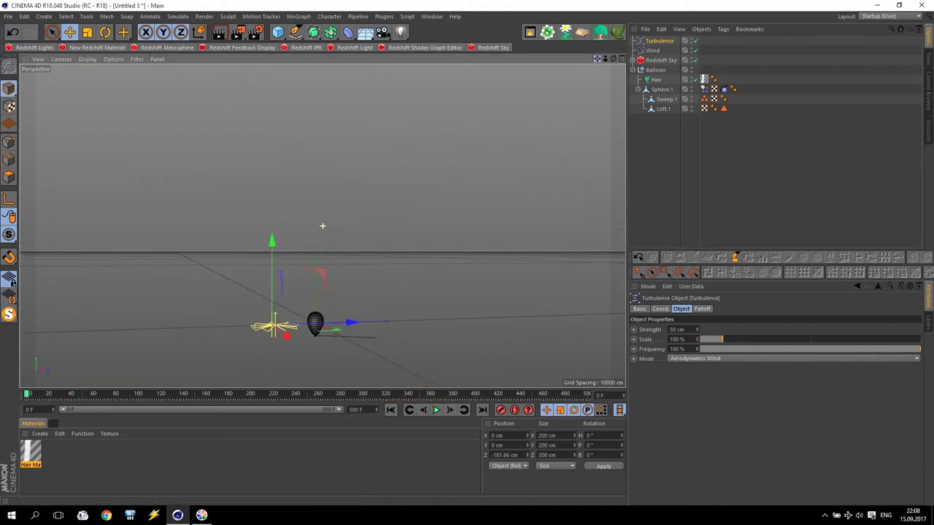
pyautogui.click(436, 417)
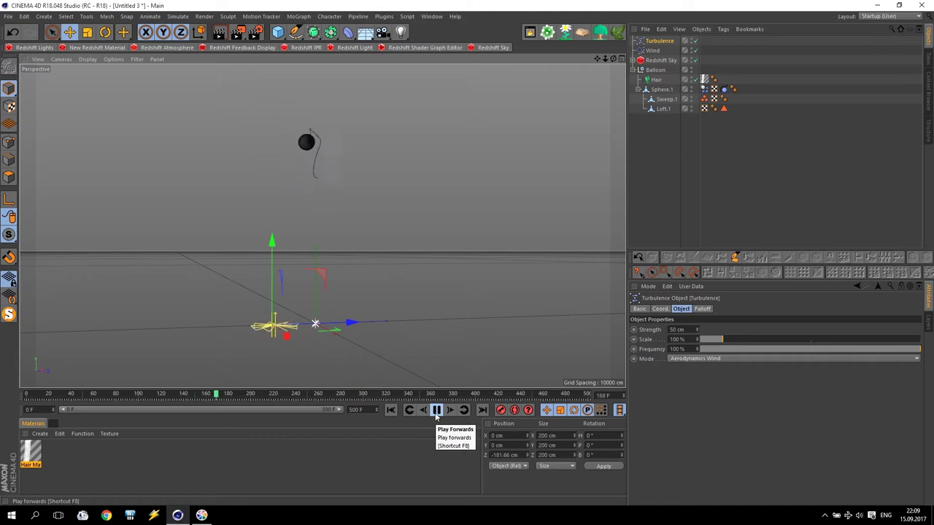
pyautogui.click(436, 410)
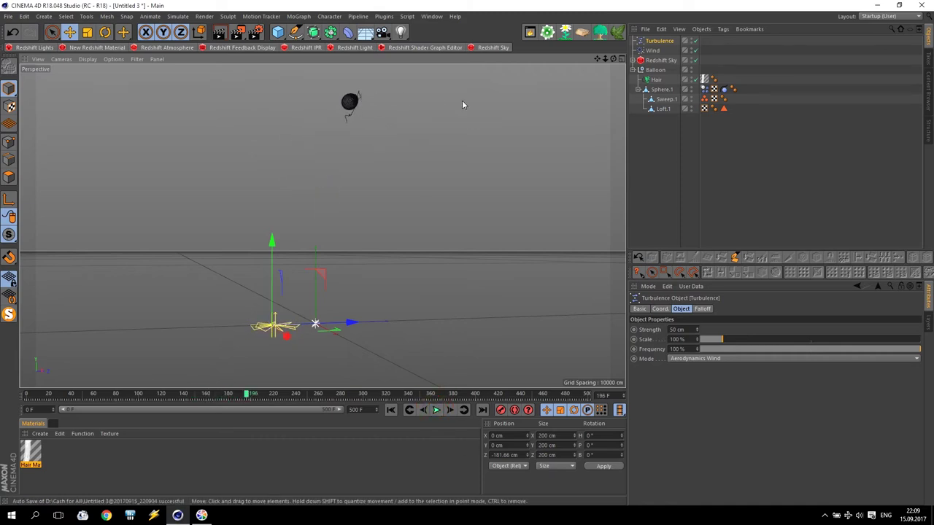
pyautogui.click(392, 410)
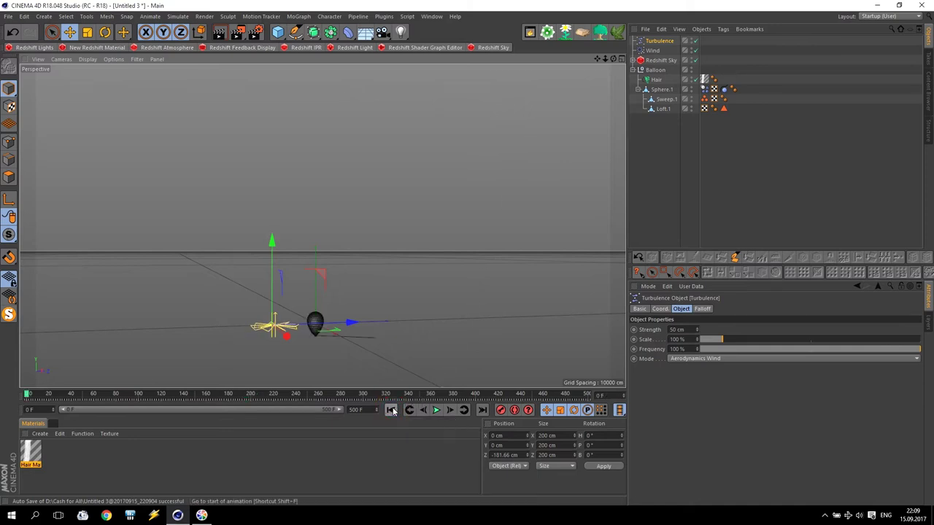
pyautogui.scroll(2, 343, 357)
pyautogui.scroll(2, 282, 308)
pyautogui.scroll(2, 284, 299)
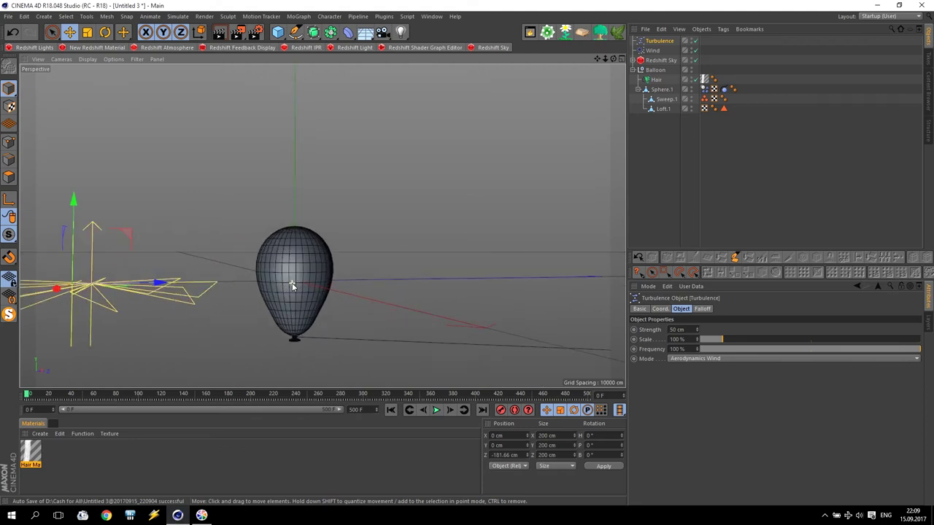
# Set the balloon Dynamics Body's Follow Position to 2 and preview the rising balloon
pyautogui.click(704, 90)
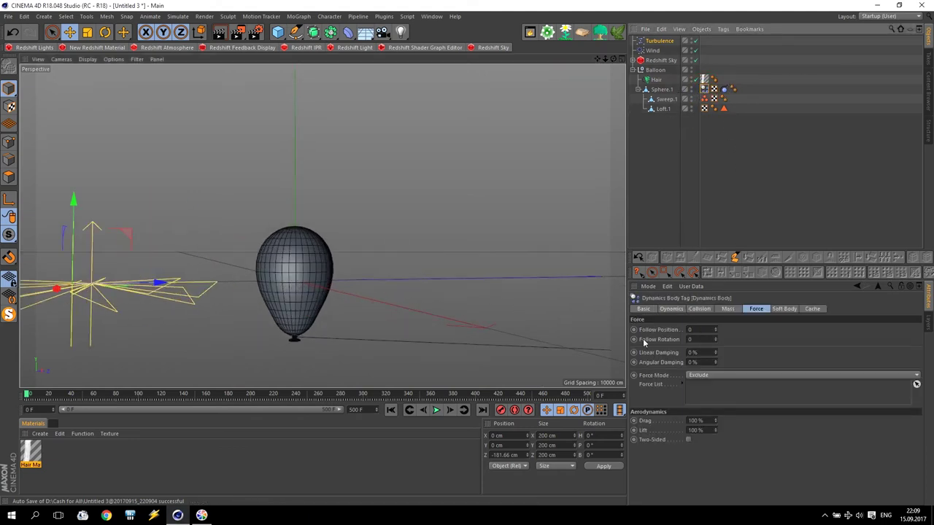
pyautogui.click(704, 330)
pyautogui.write('2')
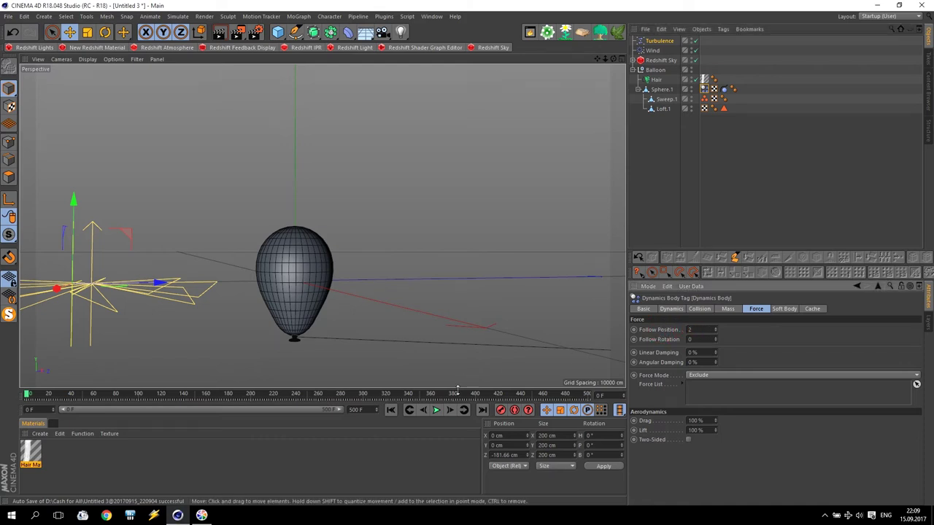
pyautogui.click(436, 410)
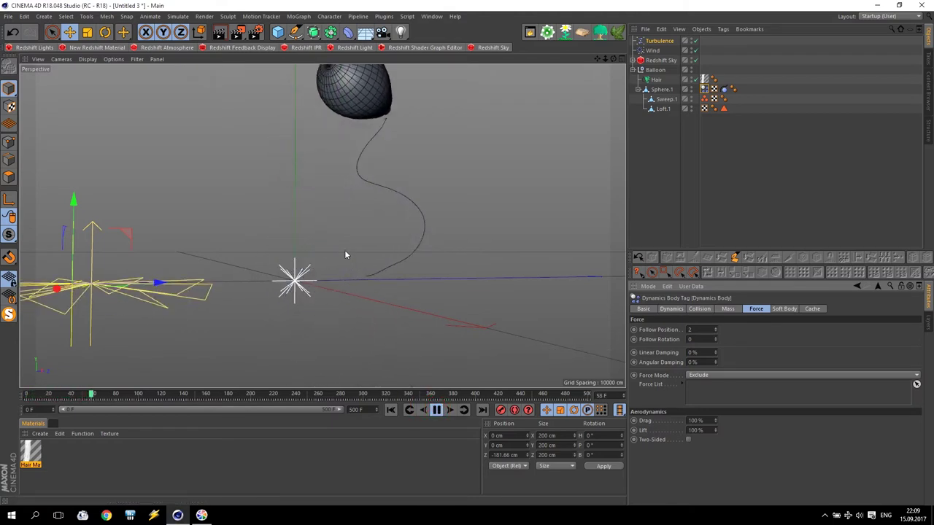
pyautogui.moveTo(347, 247)
pyautogui.keyDown('alt'); pyautogui.mouseDown()
pyautogui.moveTo(368, 228)
pyautogui.moveTo(437, 106)
pyautogui.mouseUp(); pyautogui.keyUp('alt')
pyautogui.keyDown('alt'); pyautogui.moveTo(596, 59); pyautogui.dragTo(442, 174); pyautogui.keyUp('alt')
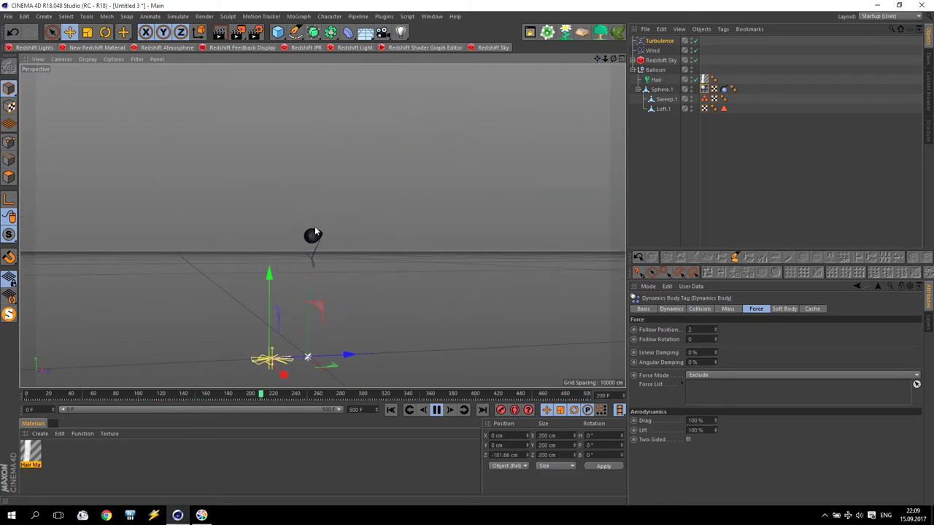
pyautogui.click(437, 410)
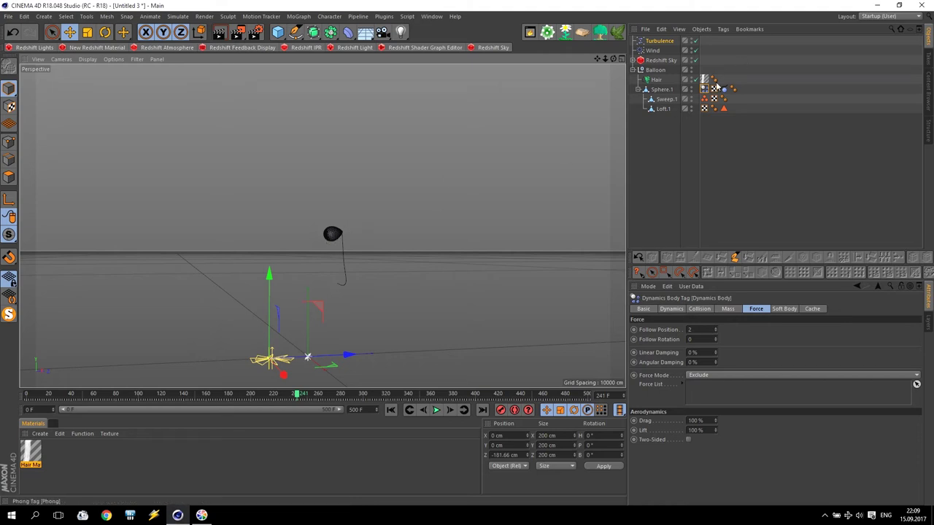
# Enable a custom mass centre at Y -20 cm and replay the simulation
pyautogui.click(728, 309)
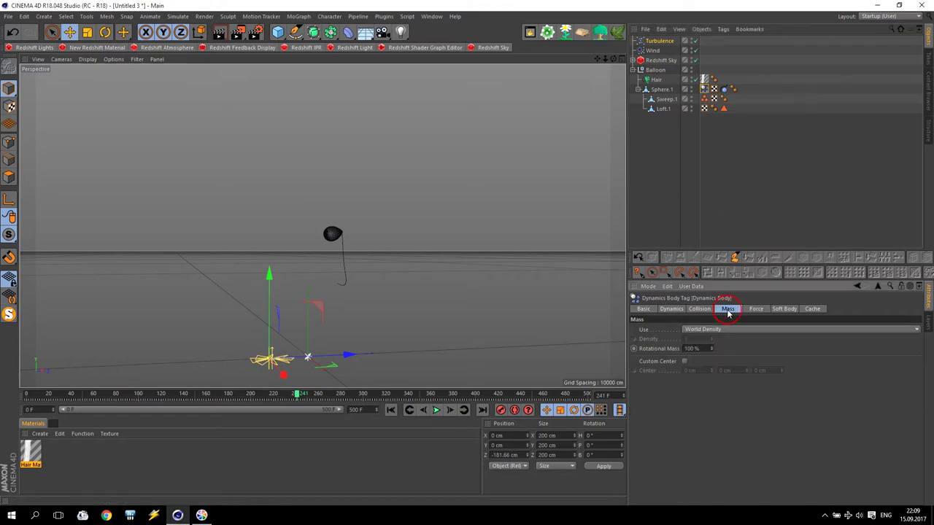
pyautogui.click(685, 362)
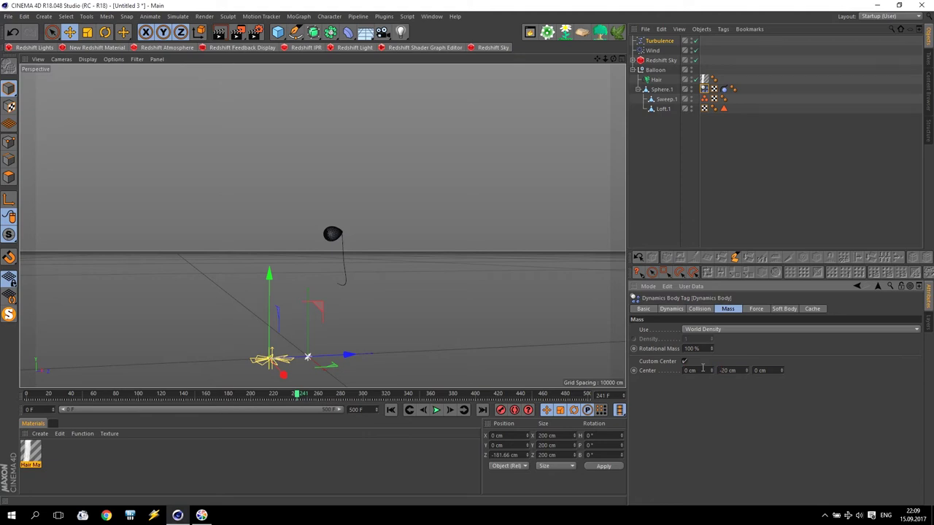
pyautogui.click(391, 409)
pyautogui.click(436, 410)
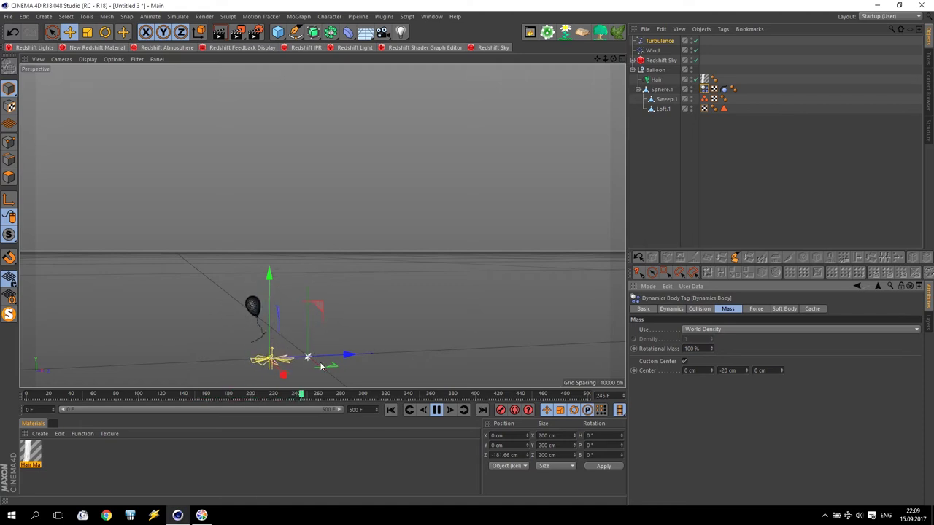
# Change the Turbulence strength and replay the simulation from the start
pyautogui.click(437, 412)
pyautogui.click(658, 42)
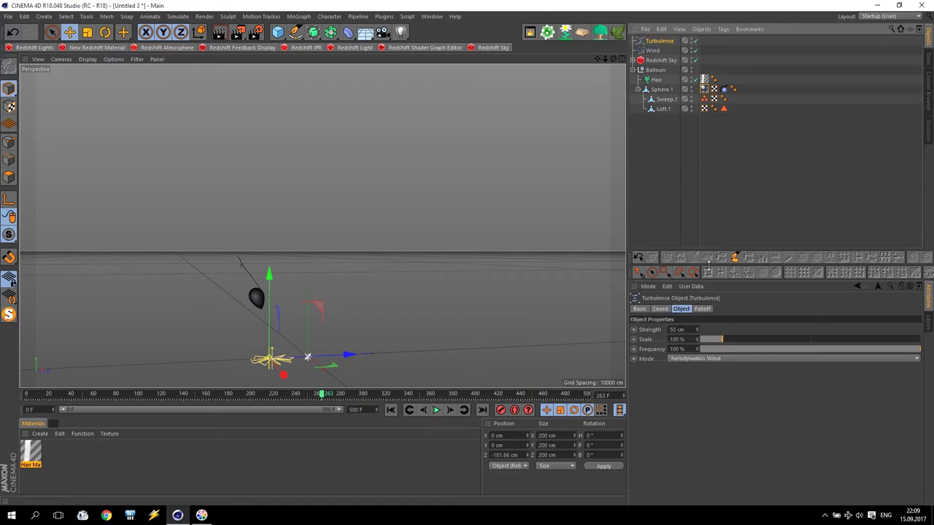
pyautogui.click(691, 329)
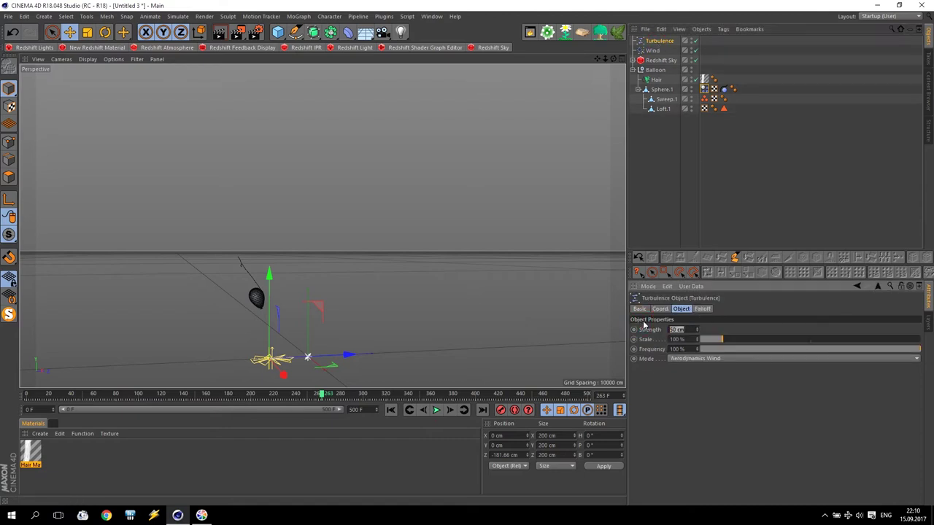
pyautogui.write('10')
pyautogui.click(390, 410)
pyautogui.click(436, 410)
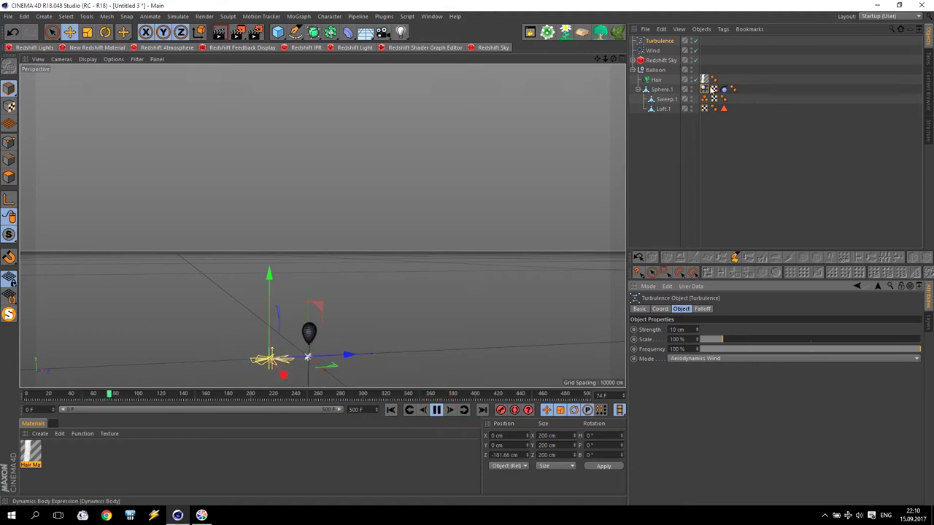
# Reset the Dynamics Body Follow Position to 0
pyautogui.click(704, 89)
pyautogui.click(756, 308)
pyautogui.click(702, 330)
pyautogui.write('0')
pyautogui.press('Return')
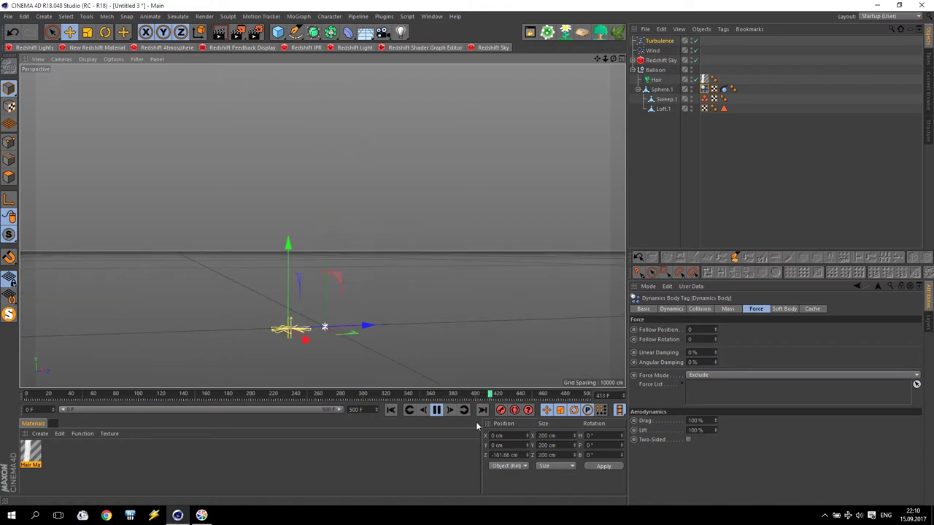
pyautogui.click(436, 410)
# Test other turbulence strengths, including 15 cm, replaying the simulation after each
pyautogui.click(659, 40)
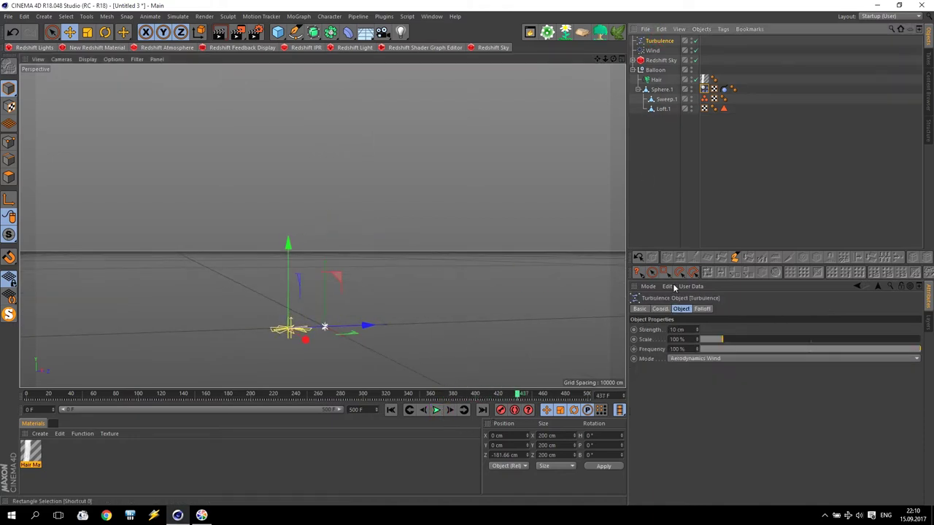
pyautogui.click(686, 329)
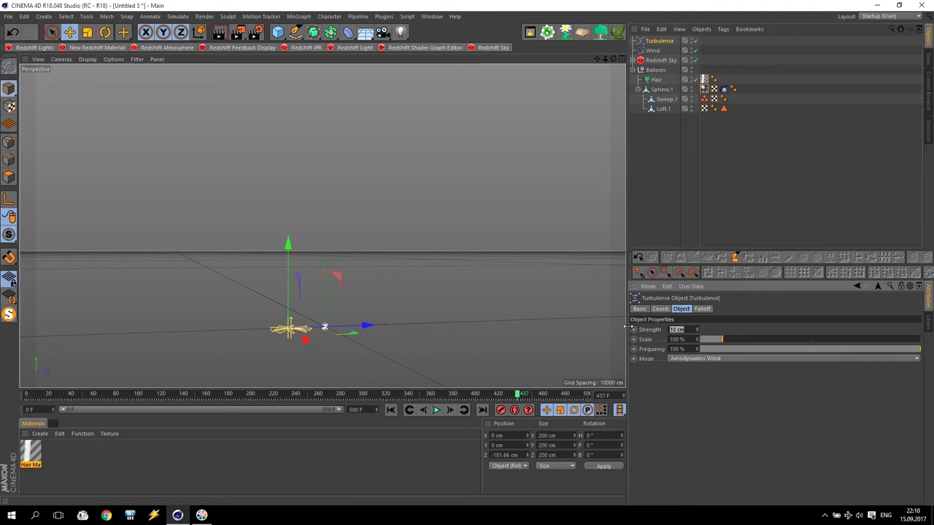
pyautogui.write('20')
pyautogui.press('Return')
pyautogui.click(391, 410)
pyautogui.click(436, 410)
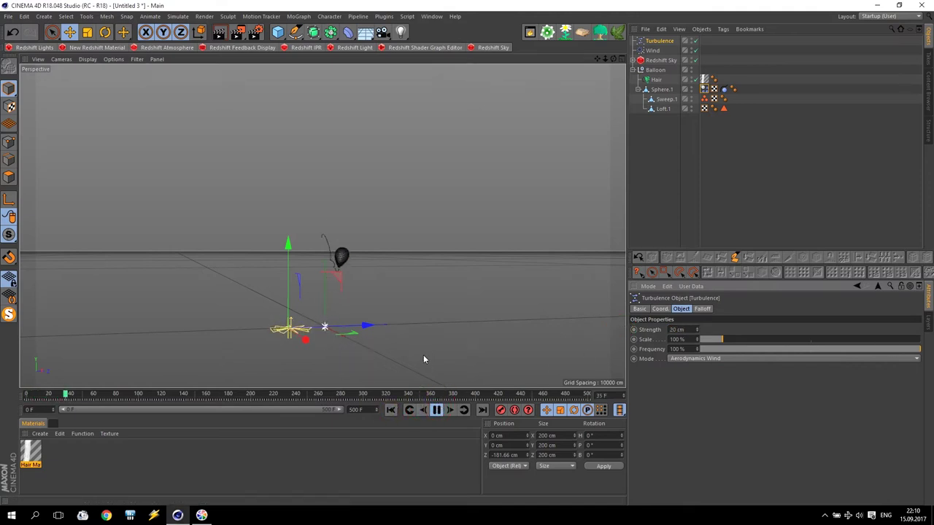
pyautogui.click(436, 410)
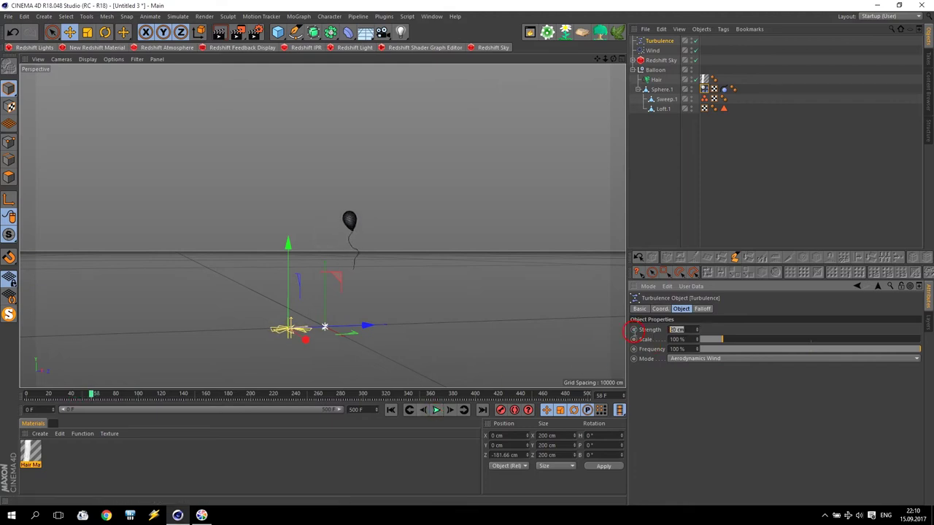
pyautogui.write('15')
pyautogui.press('Return')
pyautogui.click(392, 410)
pyautogui.click(435, 409)
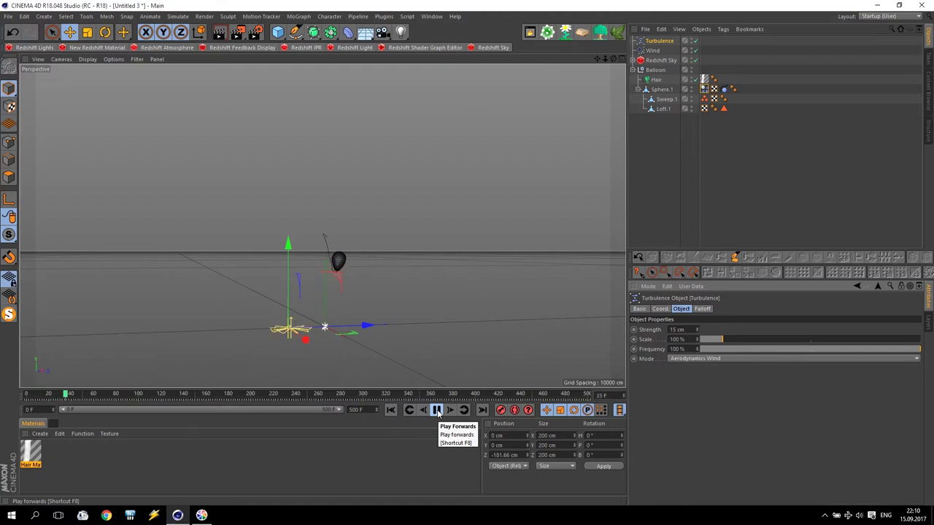
pyautogui.click(437, 413)
pyautogui.click(652, 339)
# Enter 1000 as the turbulence Strength, replay the balloon's rise, and rewind to frame 0
pyautogui.doubleClick(686, 330)
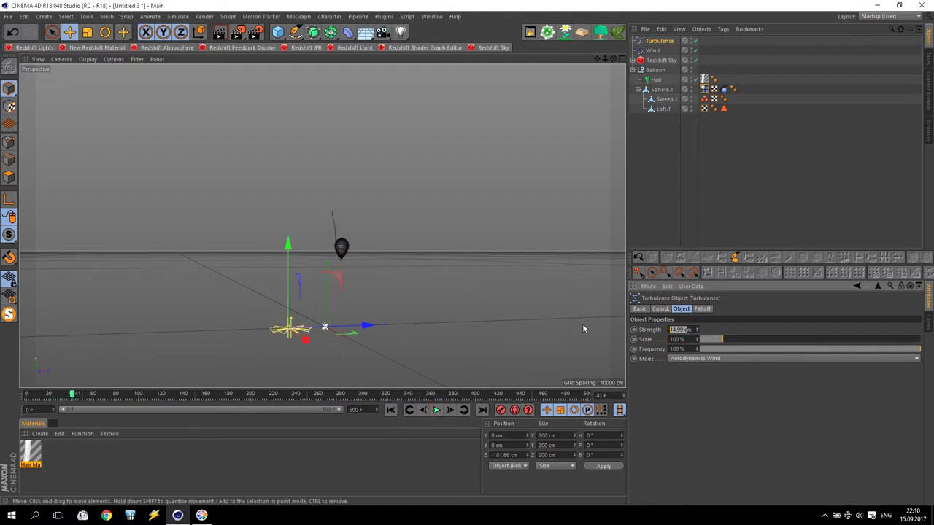
pyautogui.write('1000')
pyautogui.press('Return')
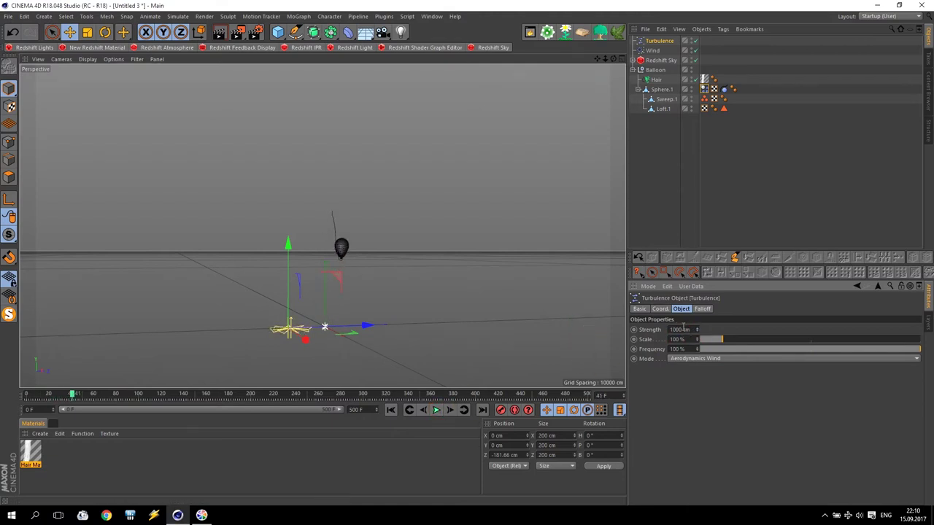
pyautogui.click(390, 410)
pyautogui.click(436, 410)
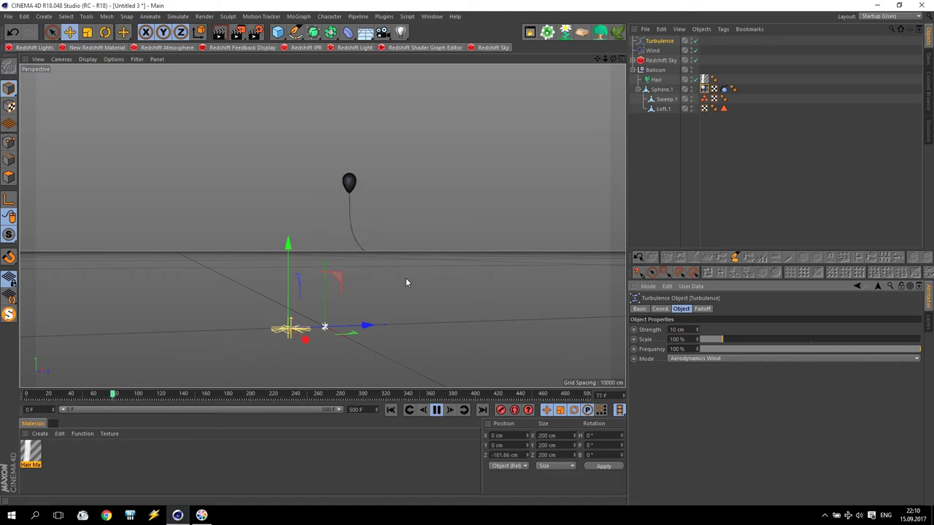
pyautogui.click(436, 410)
pyautogui.click(390, 410)
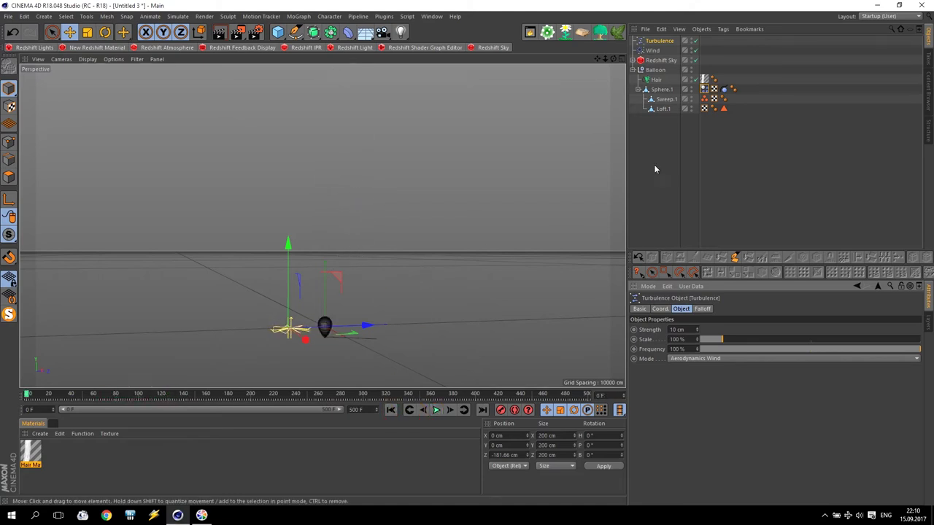
pyautogui.click(655, 71)
# Add a Cloner and place the Balloon group inside it
pyautogui.click(632, 70)
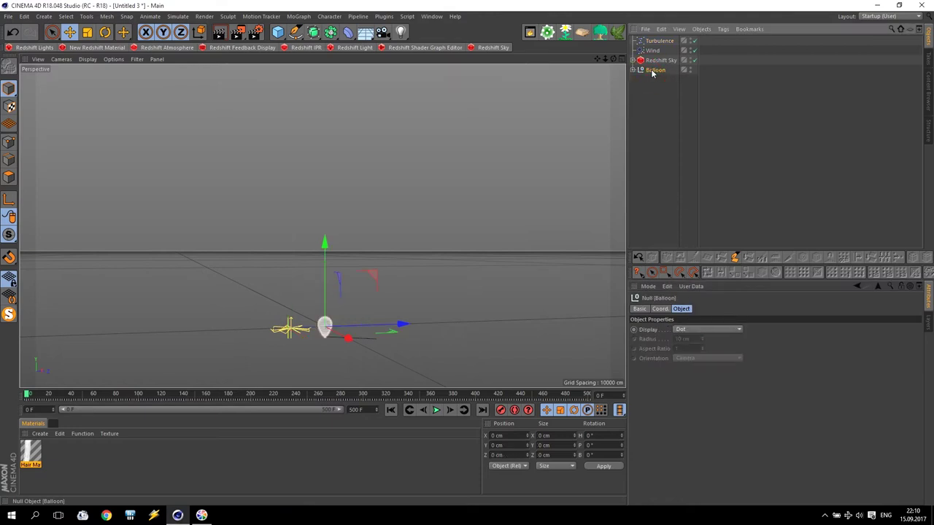
pyautogui.click(298, 16)
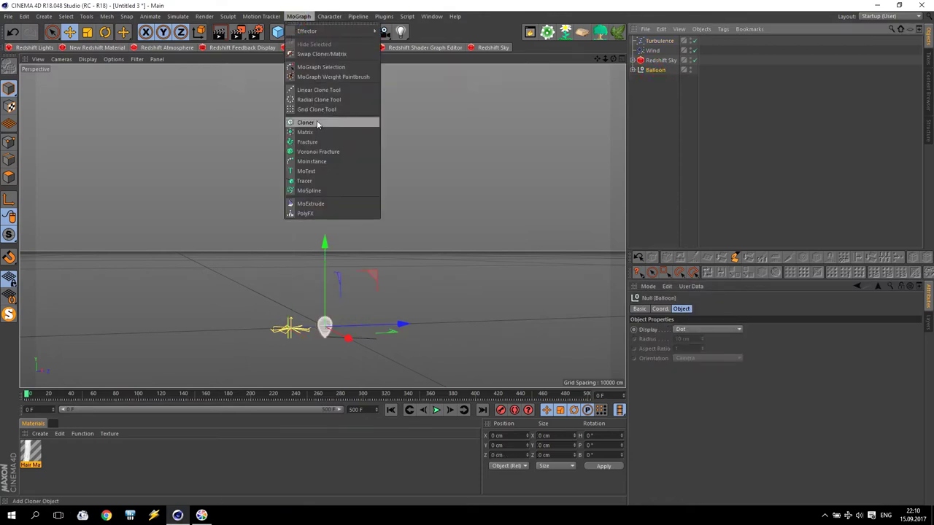
pyautogui.click(345, 120)
pyautogui.moveTo(666, 43); pyautogui.dragTo(656, 43)
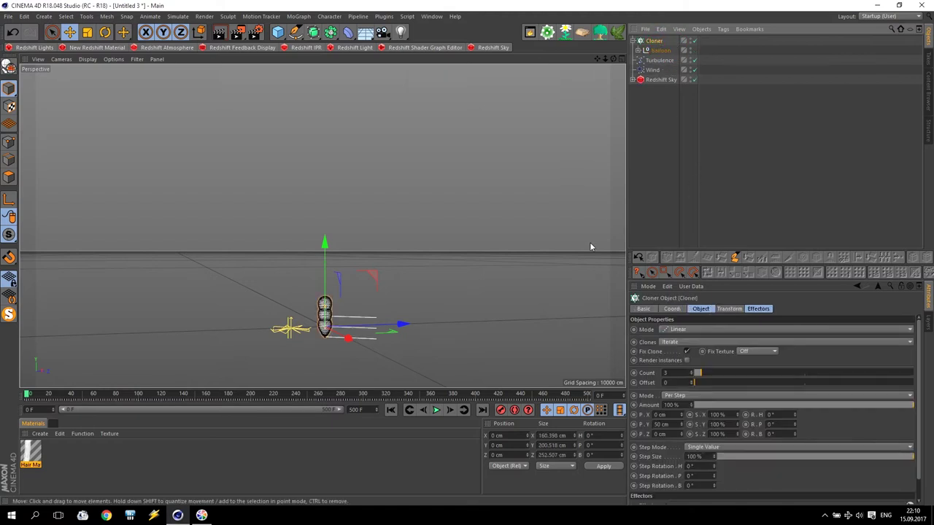
# Switch the Cloner to Grid Array with 400 cm spacing
pyautogui.click(684, 332)
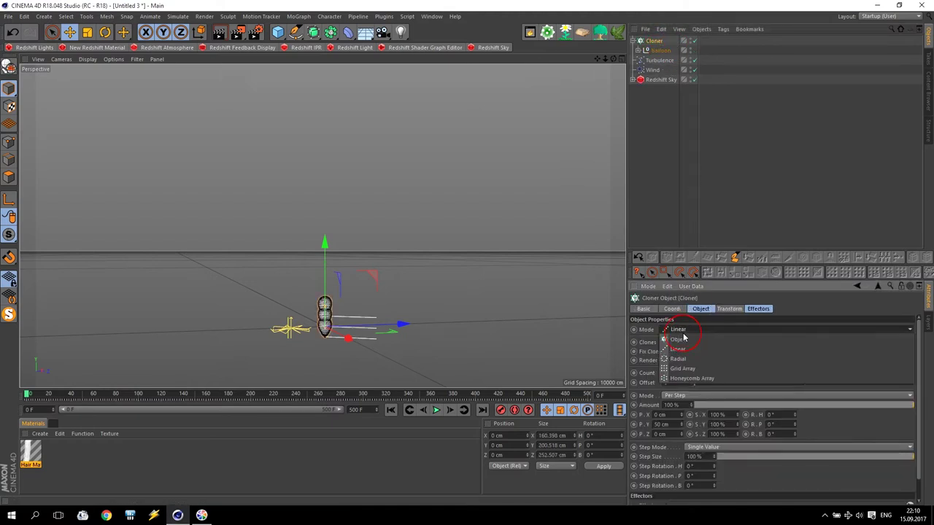
pyautogui.click(691, 371)
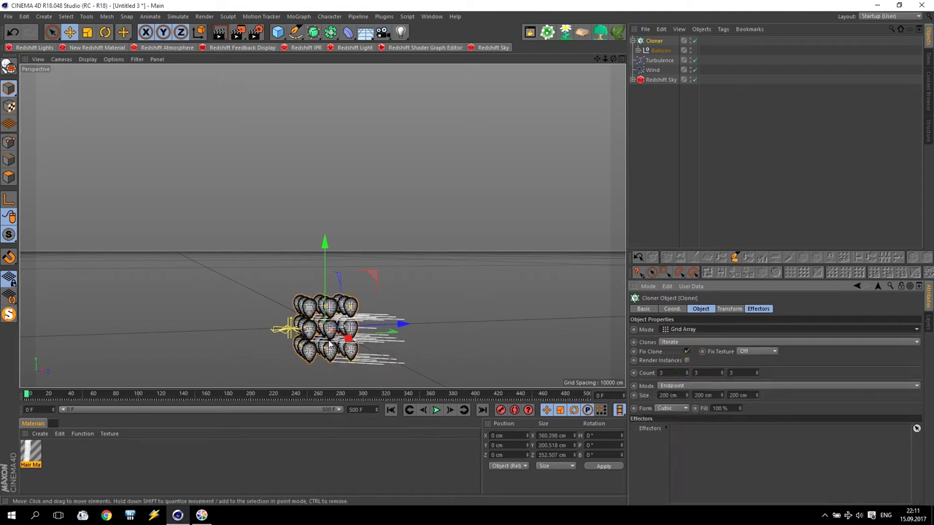
pyautogui.scroll(5, 343, 353)
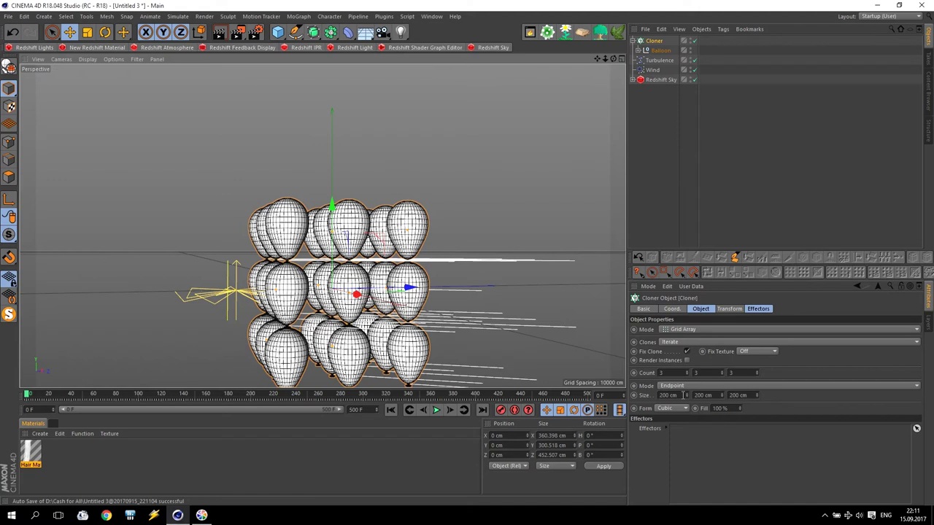
pyautogui.moveTo(684, 394); pyautogui.dragTo(631, 396)
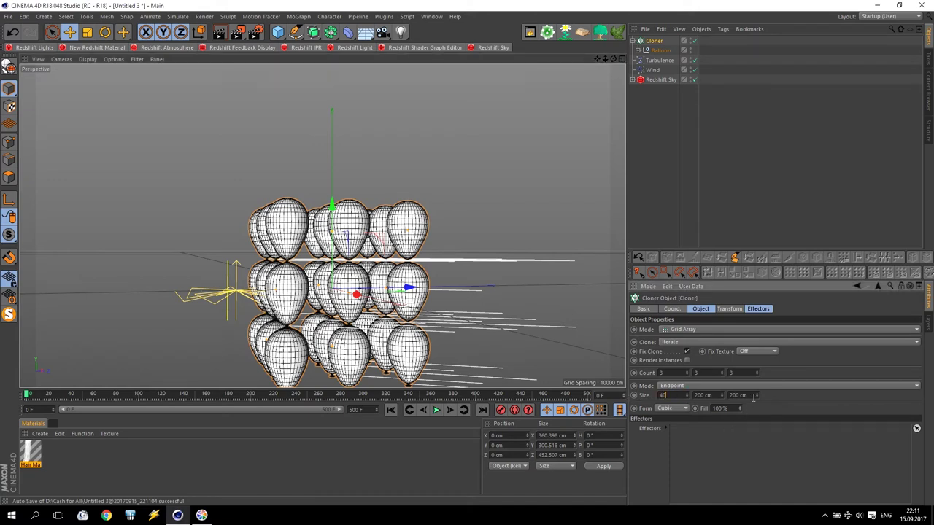
pyautogui.write('0')
pyautogui.moveTo(753, 397); pyautogui.dragTo(697, 398)
pyautogui.write('4')
pyautogui.press('Return')
pyautogui.write('400')
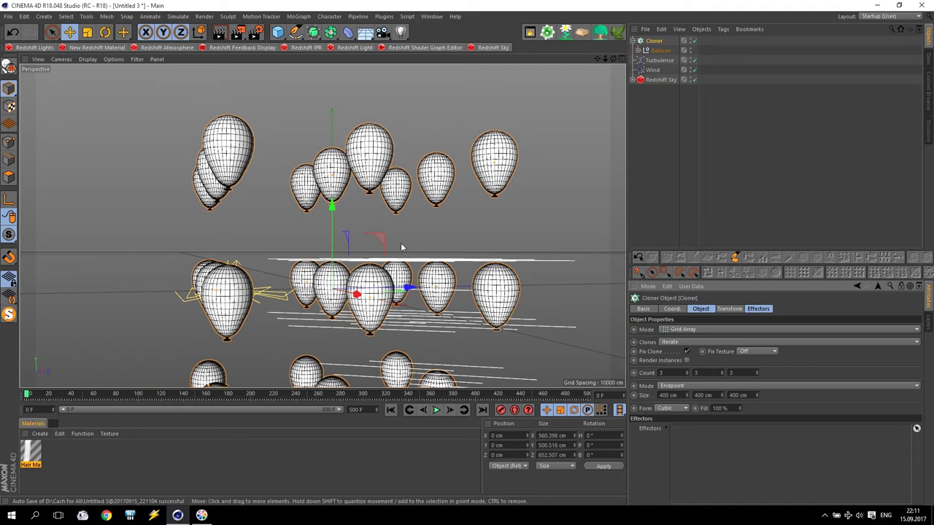
pyautogui.middleClick(419, 243)
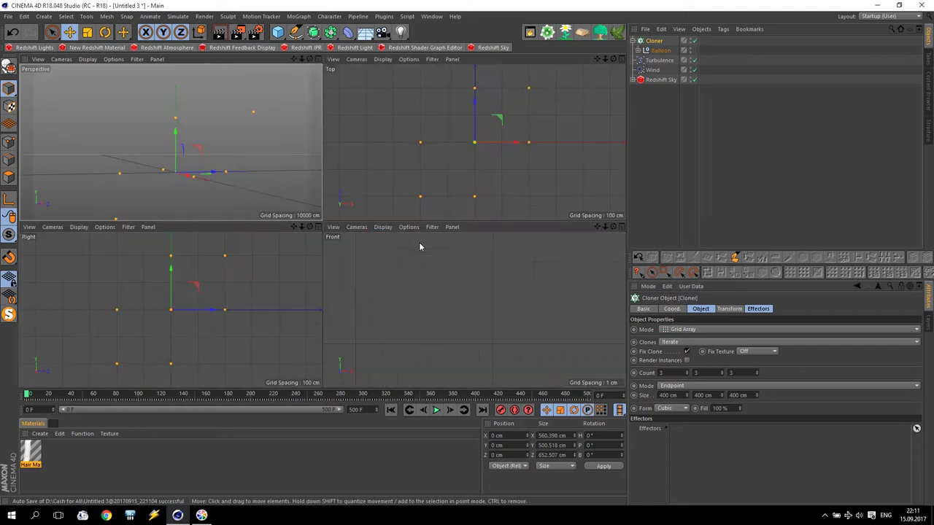
pyautogui.middleClick(310, 232)
pyautogui.scroll(-5, 404, 330)
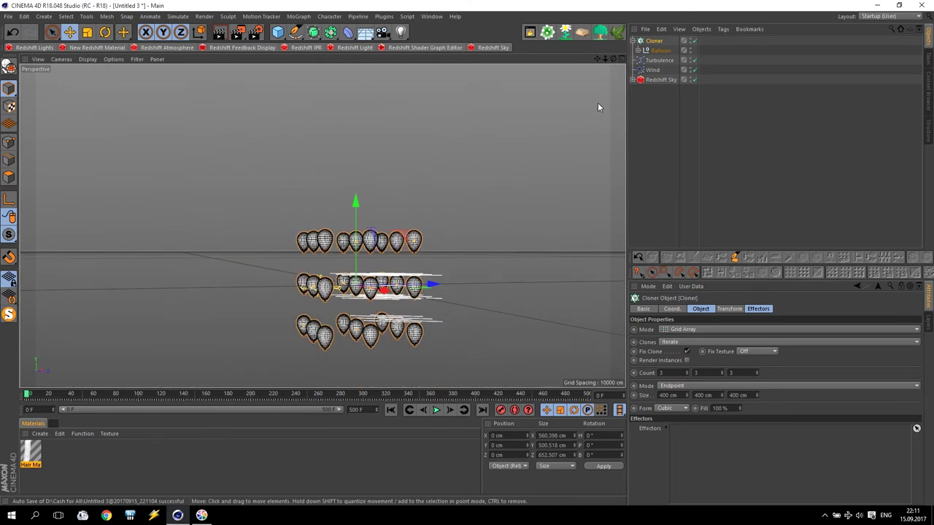
pyautogui.moveTo(597, 59); pyautogui.dragTo(466, 354)
pyautogui.click(435, 409)
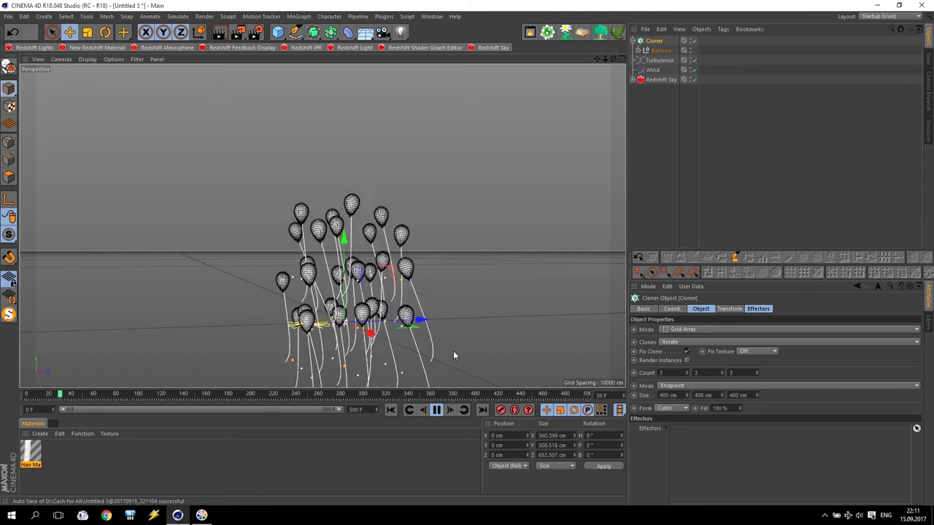
pyautogui.scroll(-3, 420, 175)
pyautogui.moveTo(597, 59)
pyautogui.mouseDown()
pyautogui.moveTo(586, 102)
pyautogui.moveTo(415, 217)
pyautogui.mouseUp()
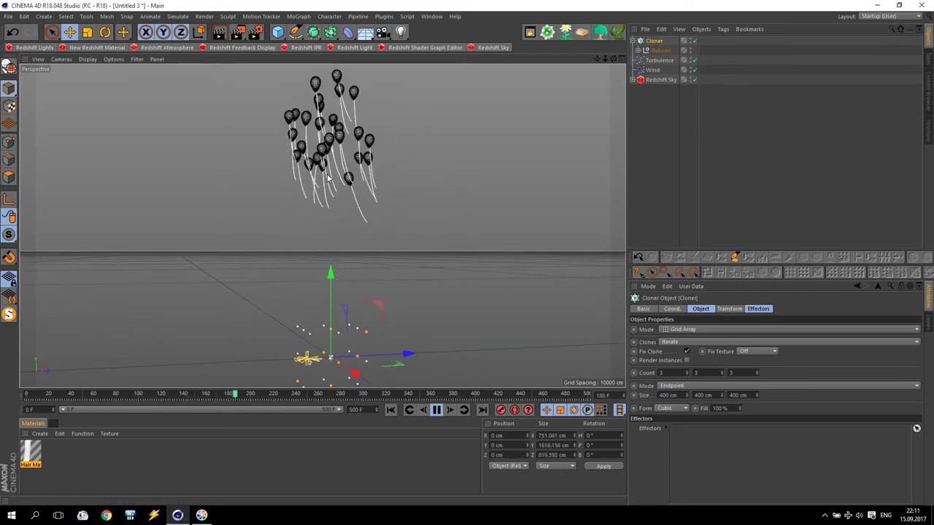
pyautogui.scroll(-2, 391, 131)
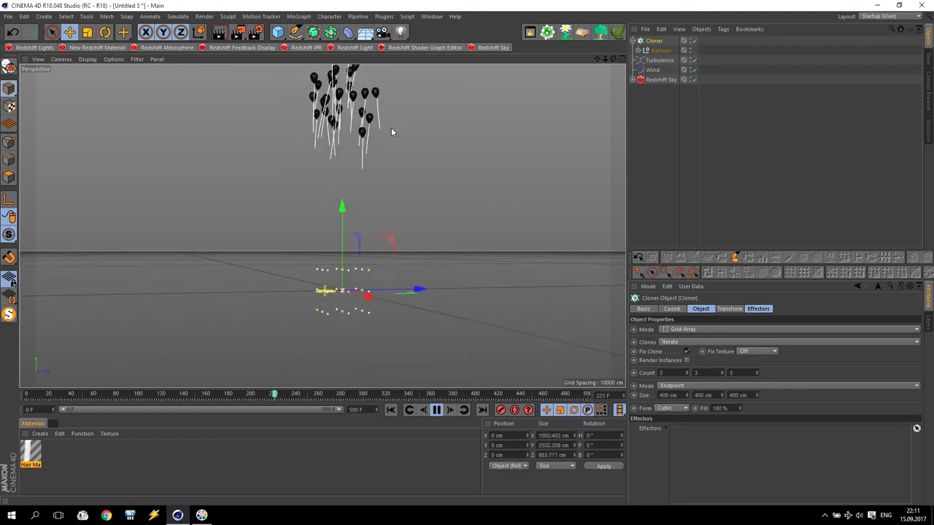
pyautogui.moveTo(597, 59); pyautogui.dragTo(595, 102)
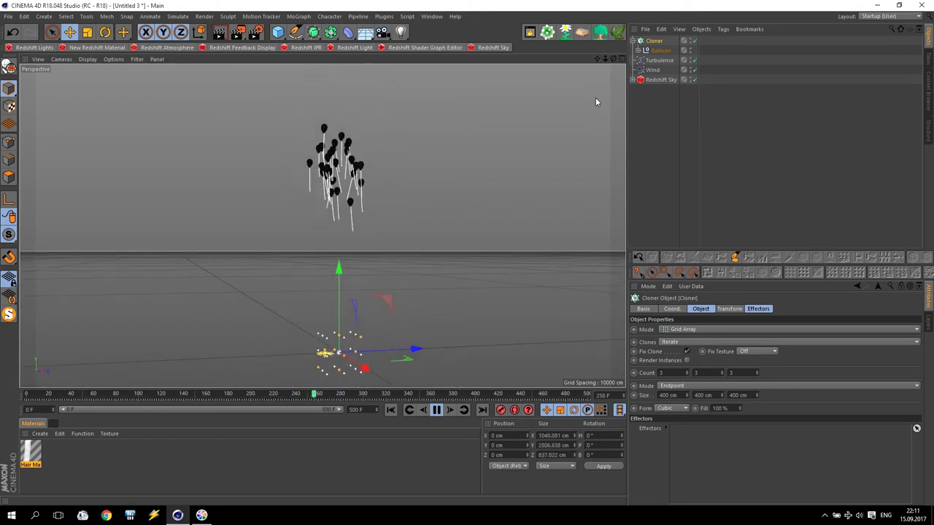
pyautogui.click(438, 411)
# Add a Random effector with 5 cm position offsets on X and Z
pyautogui.click(390, 410)
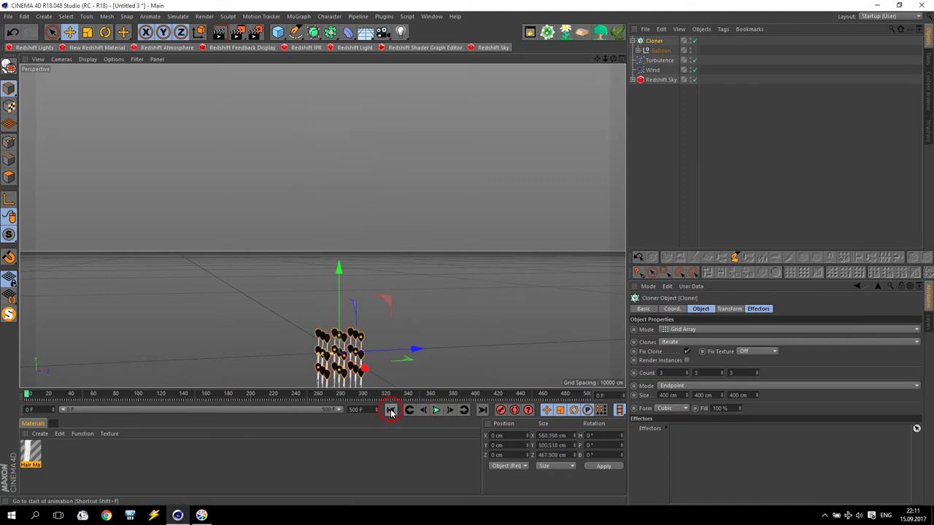
pyautogui.click(297, 16)
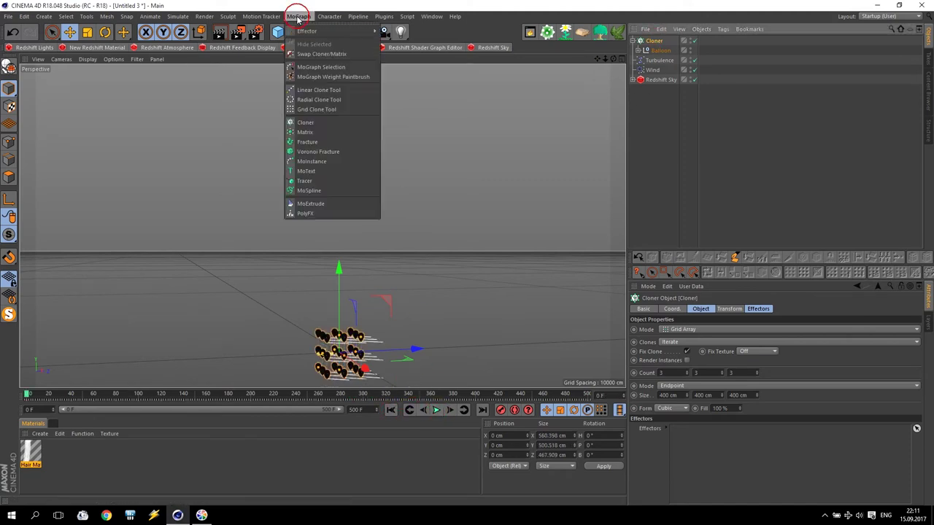
pyautogui.click(400, 115)
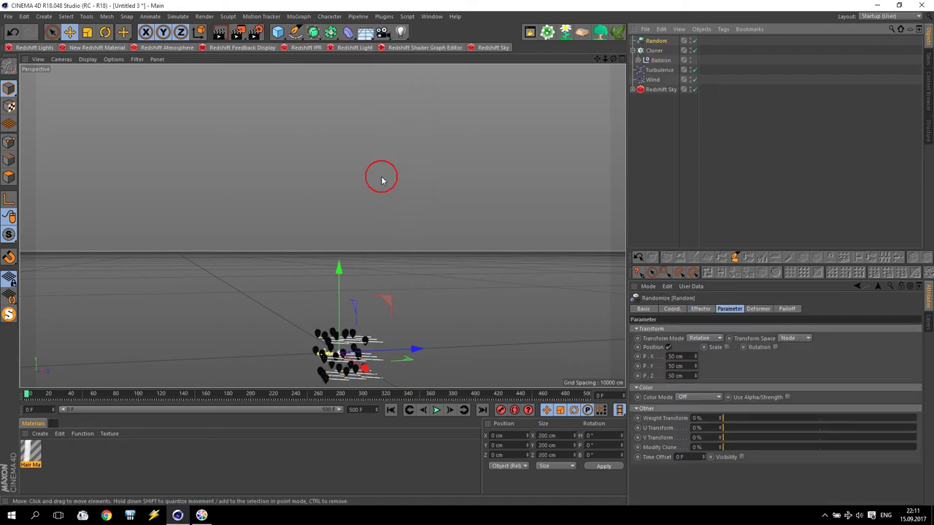
pyautogui.click(692, 356)
pyautogui.click(691, 375)
pyautogui.write('5')
pyautogui.press('Return')
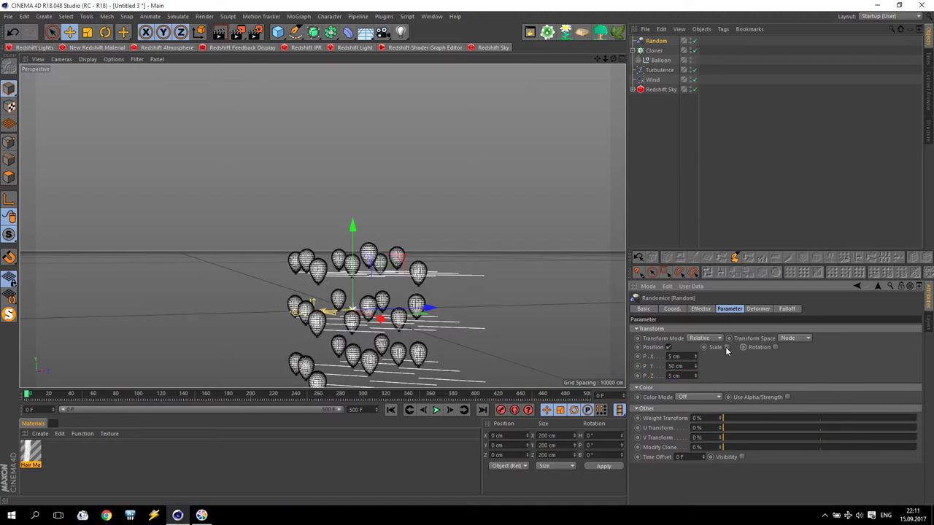
# Enable Random scale with Uniform Scale at 0.2
pyautogui.click(727, 348)
pyautogui.scroll(5, 476, 338)
pyautogui.scroll(3, 359, 352)
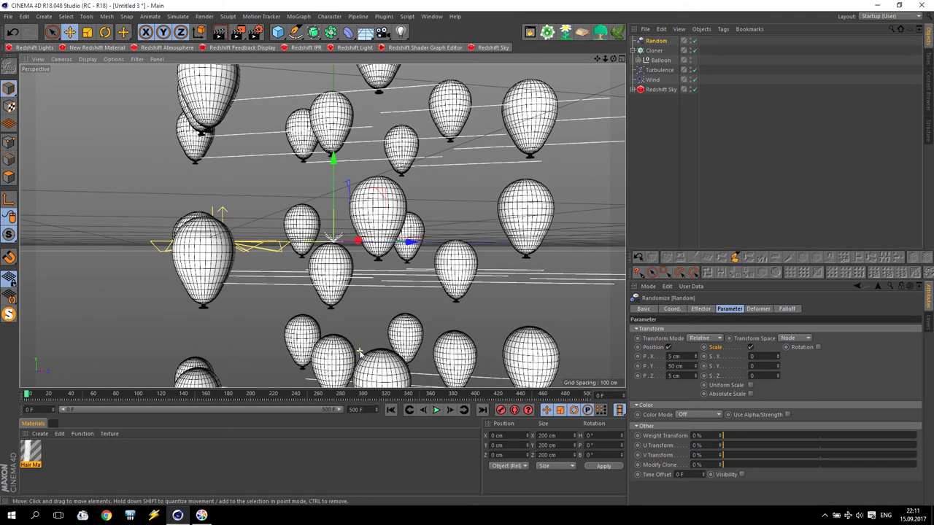
pyautogui.click(751, 385)
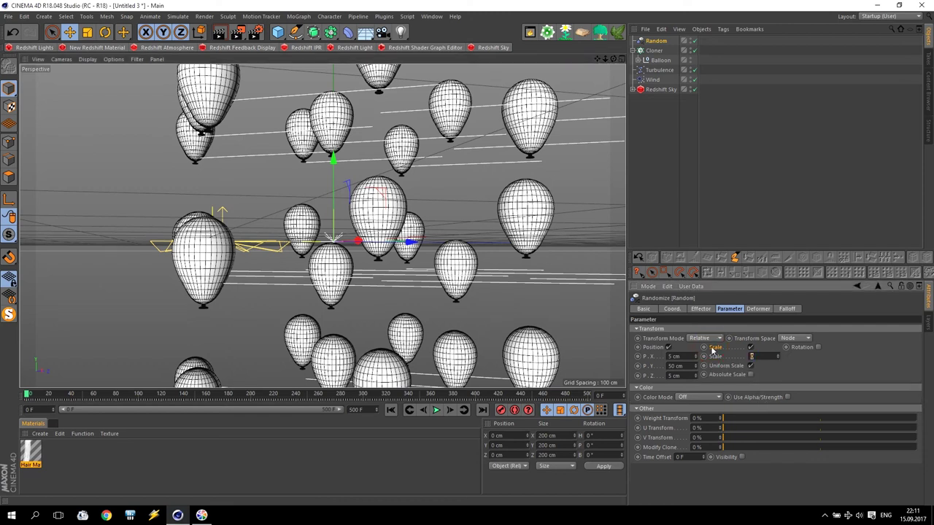
pyautogui.write('0.2')
pyautogui.press('Return')
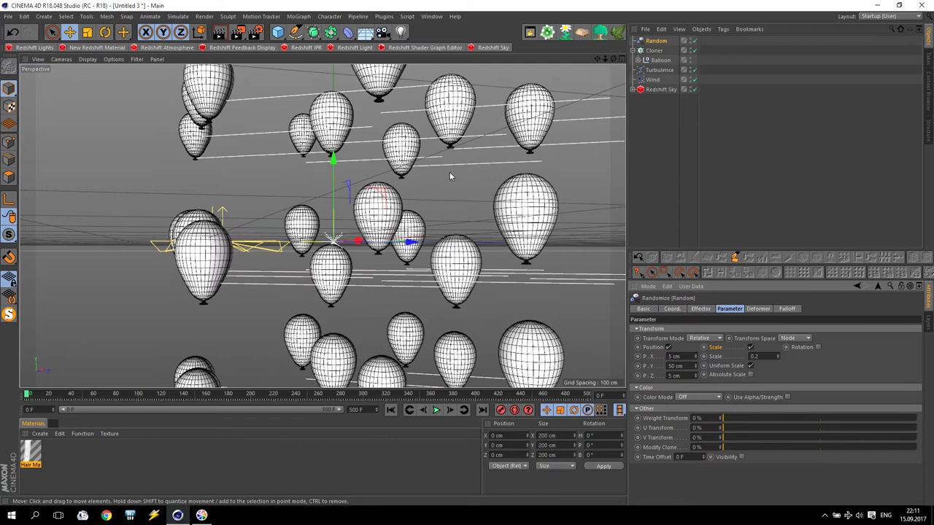
pyautogui.click(448, 176)
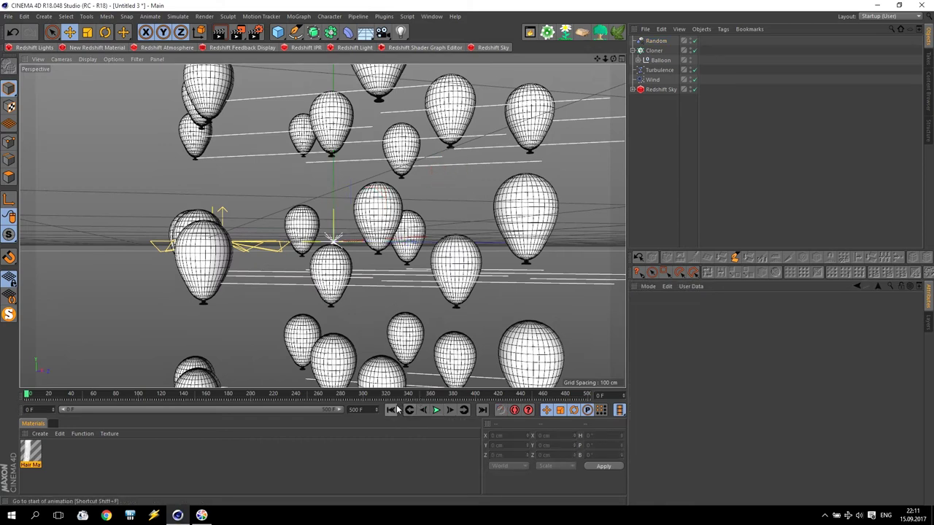
# Turn off Uniform Scale on the Random effector and set per-axis scale variation to 0.2
pyautogui.click(661, 41)
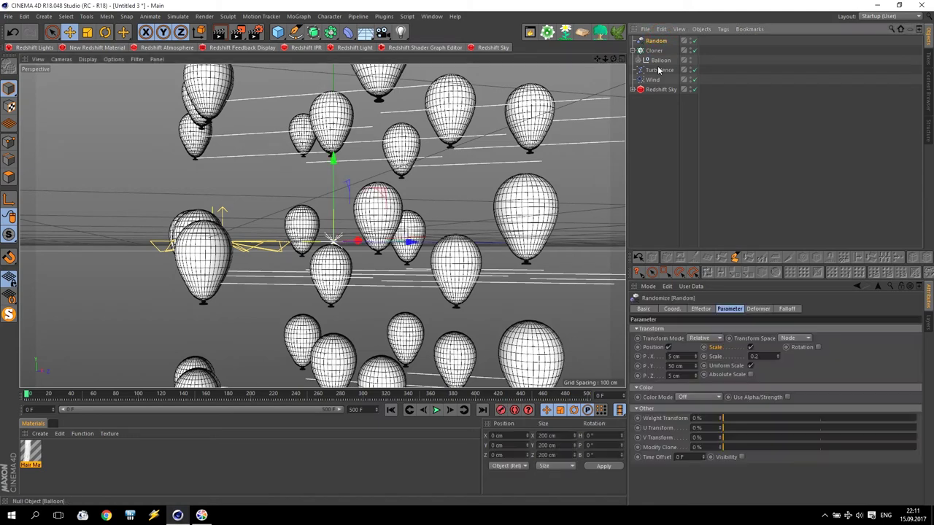
pyautogui.click(750, 366)
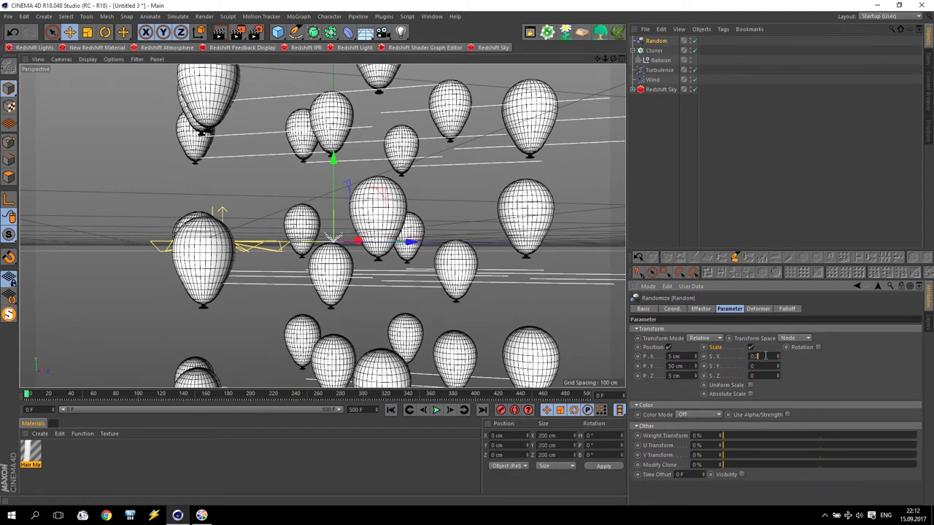
pyautogui.click(767, 368)
pyautogui.write('0.2')
pyautogui.press('Return')
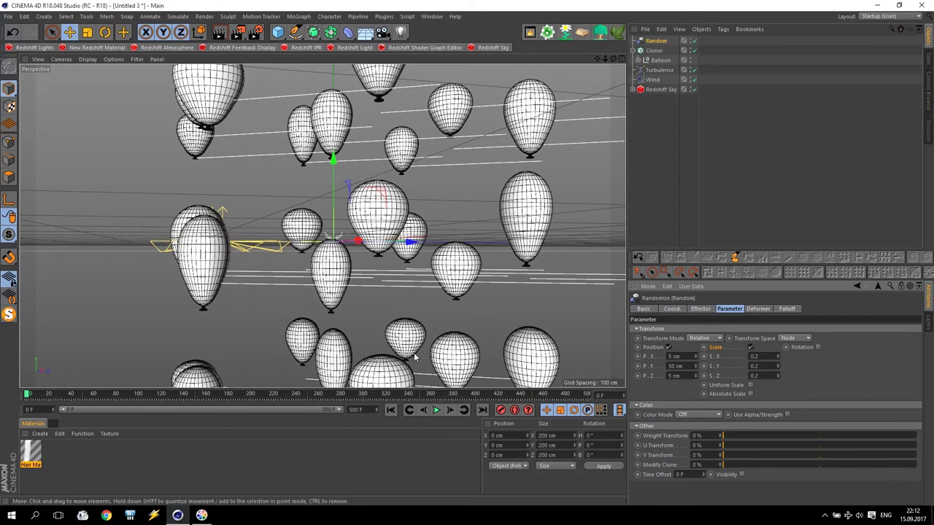
# Set the per-axis scale variations to 0.1 and render the current view
pyautogui.scroll(-3, 419, 364)
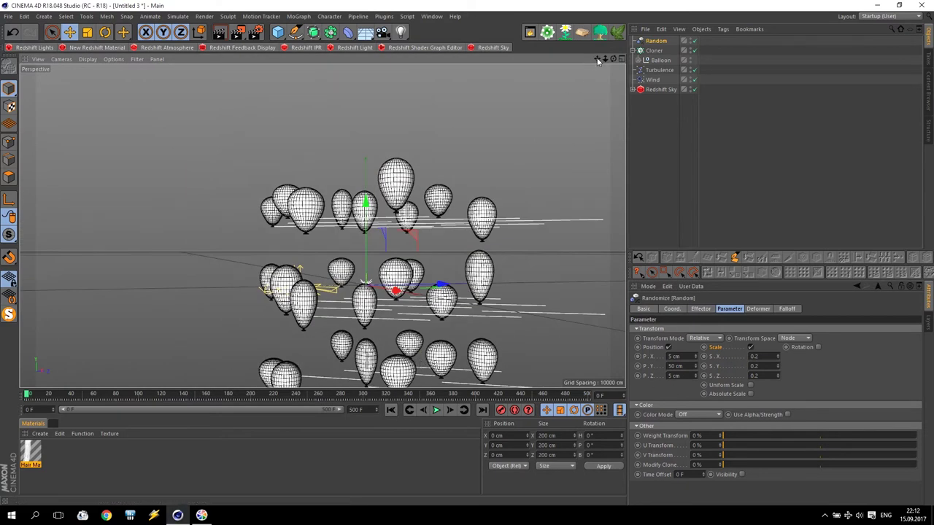
pyautogui.keyDown('alt'); pyautogui.moveTo(534, 136); pyautogui.dragTo(385, 295); pyautogui.keyUp('alt')
pyautogui.scroll(3, 385, 295)
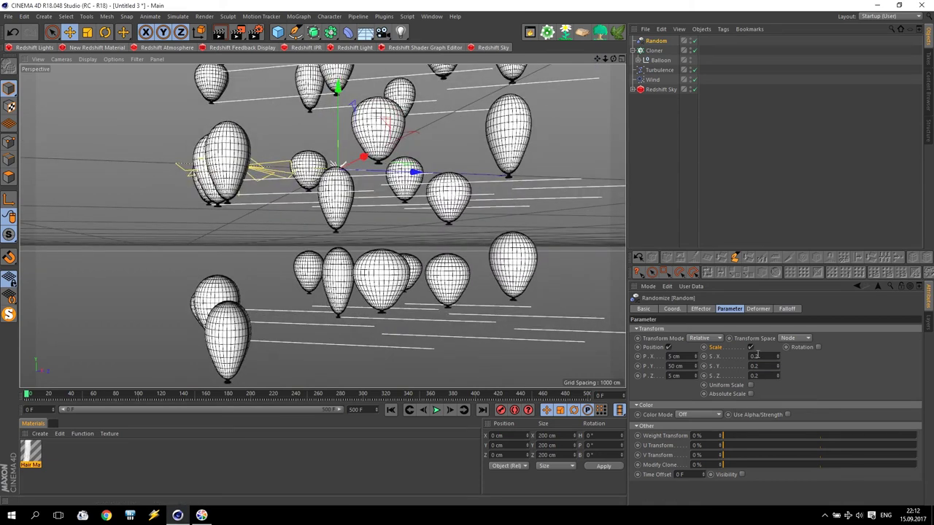
pyautogui.click(768, 356)
pyautogui.click(759, 365)
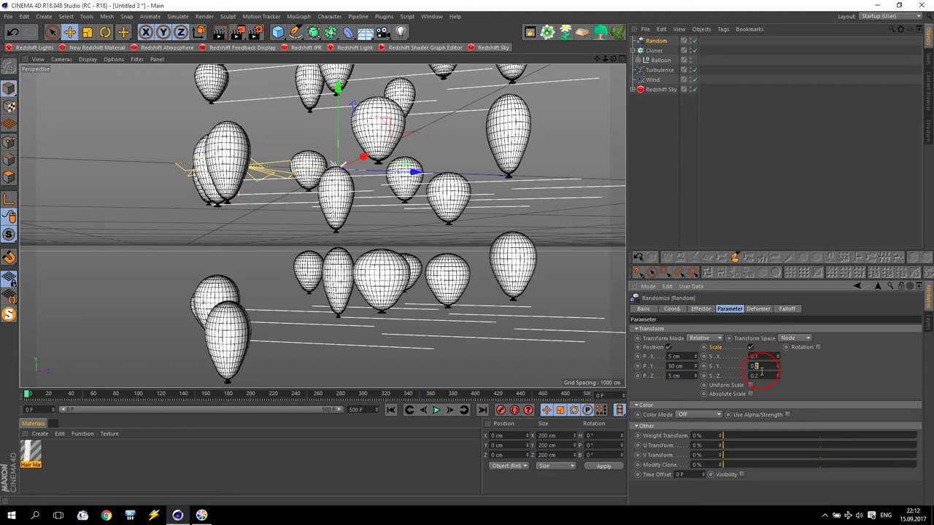
pyautogui.click(395, 237)
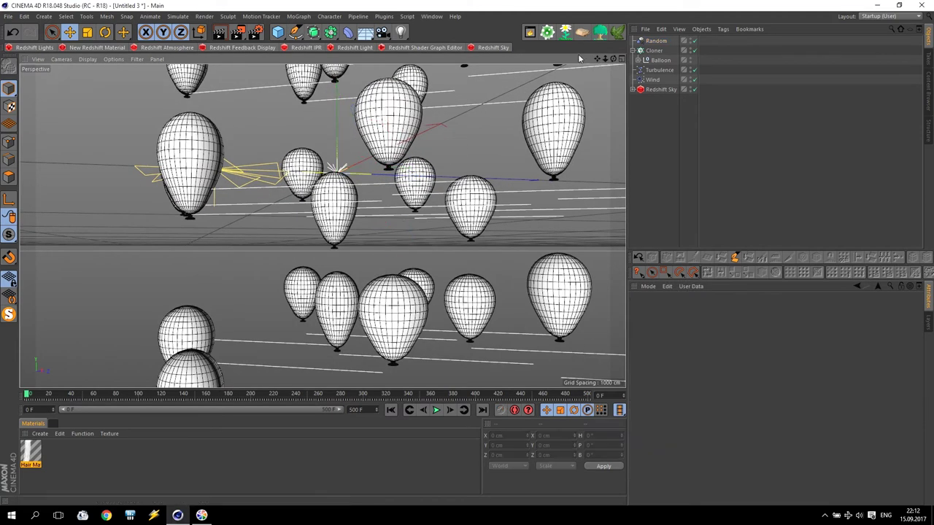
pyautogui.hotkey('ctrl', 'r')
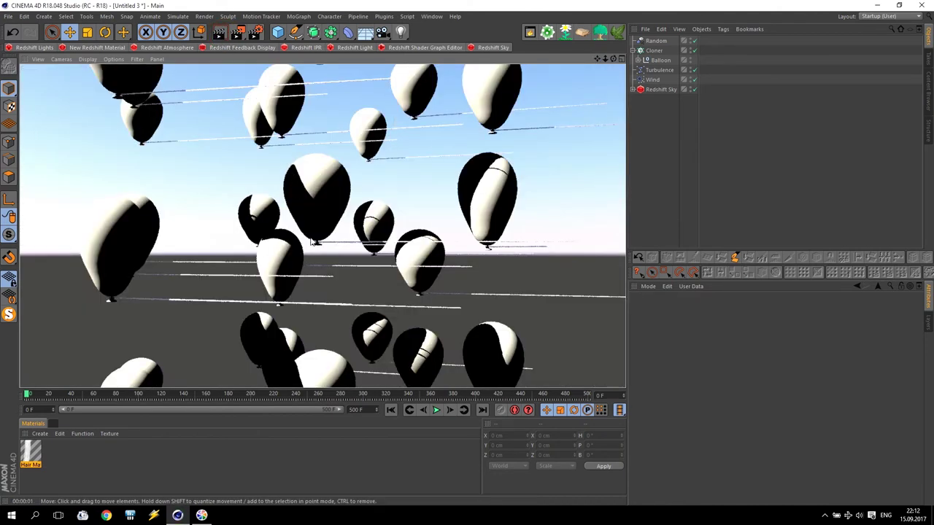
# Play the animation, frame the whole balloon bunch, and render a quick preview
pyautogui.click(436, 410)
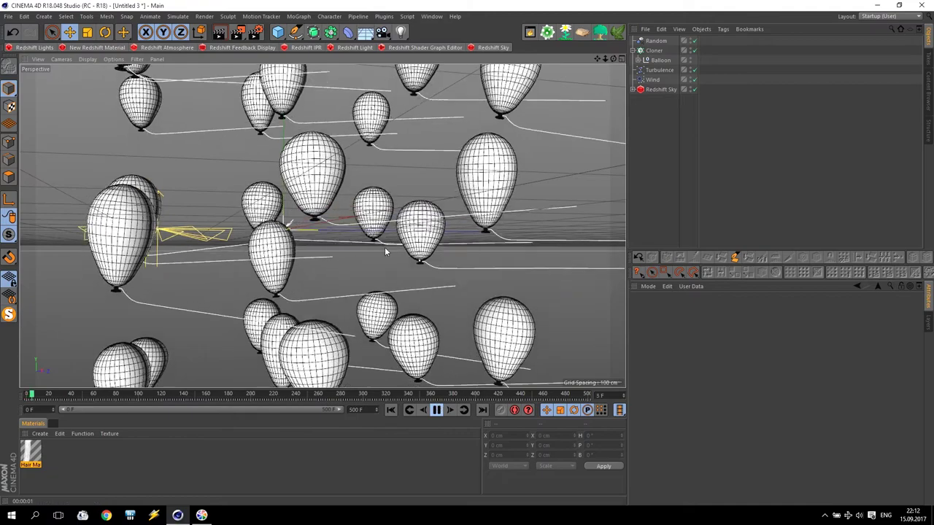
pyautogui.keyDown('alt'); pyautogui.moveTo(384, 247); pyautogui.dragTo(508, 95); pyautogui.keyUp('alt')
pyautogui.keyDown('alt'); pyautogui.moveTo(356, 264); pyautogui.dragTo(409, 218); pyautogui.keyUp('alt')
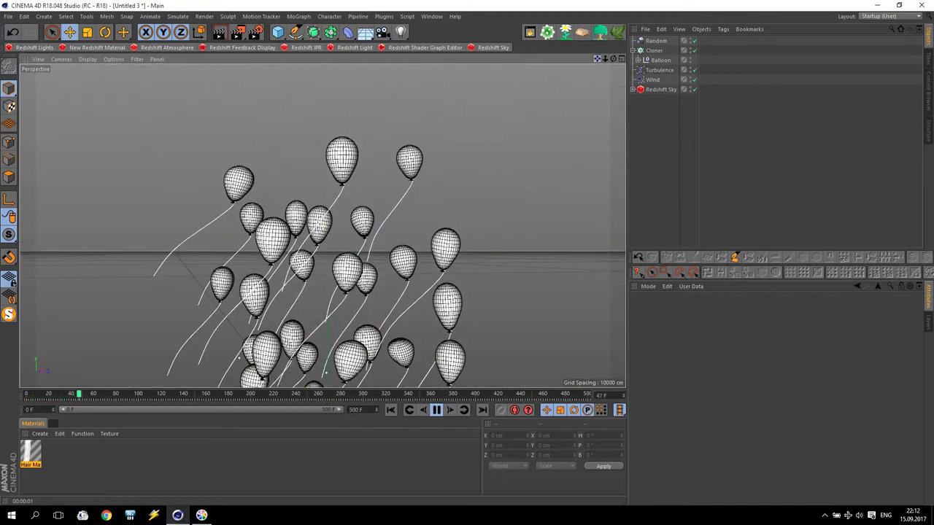
pyautogui.click(437, 410)
pyautogui.click(219, 33)
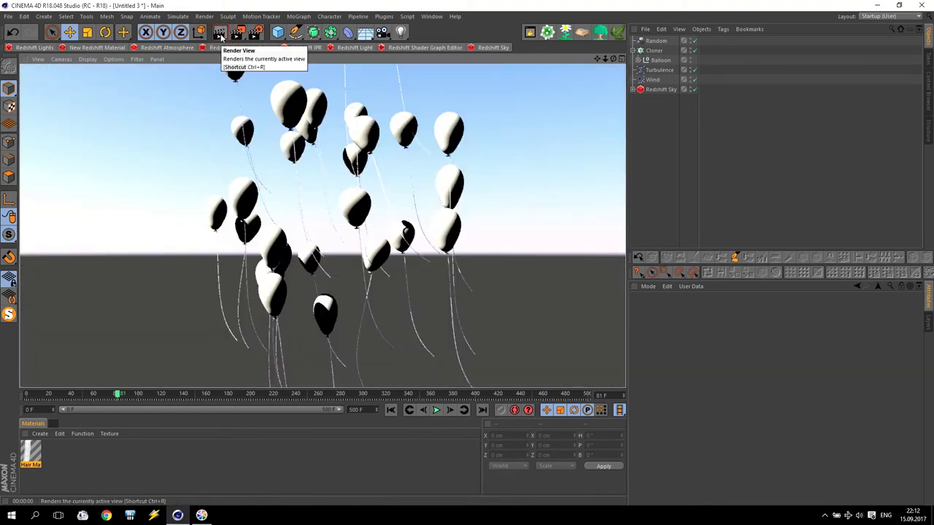
pyautogui.click(476, 301)
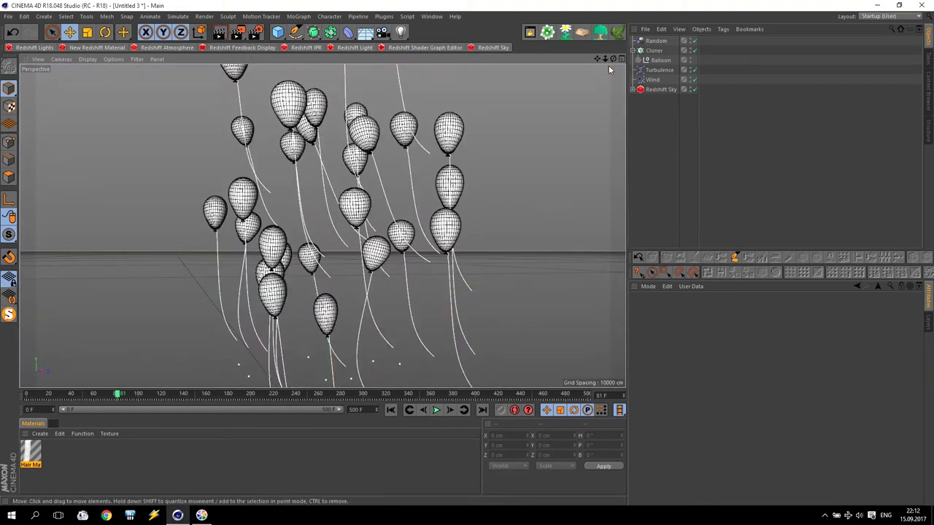
# Replay from frame 0 and stop around frame 118 with the balloons risen high
pyautogui.keyDown('alt'); pyautogui.moveTo(609, 64); pyautogui.dragTo(528, 131); pyautogui.keyUp('alt')
pyautogui.scroll(-3, 528, 132)
pyautogui.moveTo(597, 61); pyautogui.dragTo(567, 145)
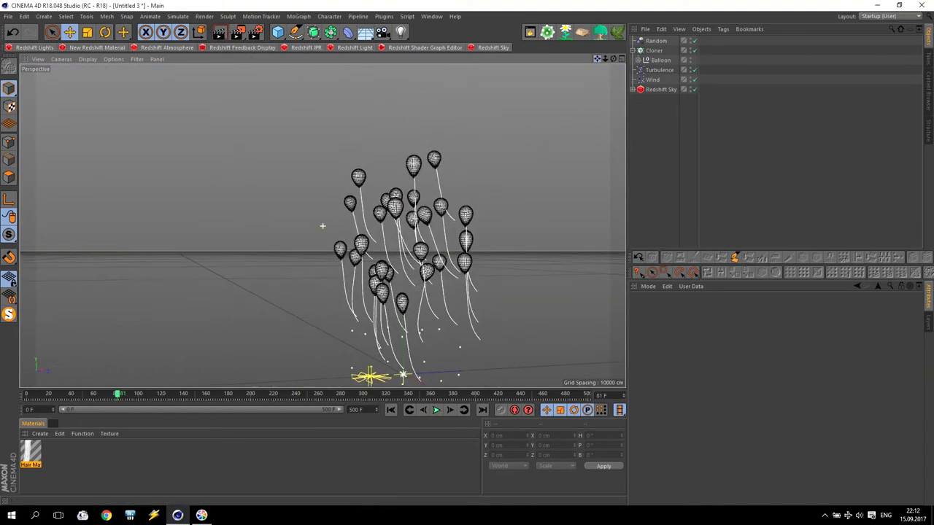
pyautogui.click(390, 410)
pyautogui.click(435, 410)
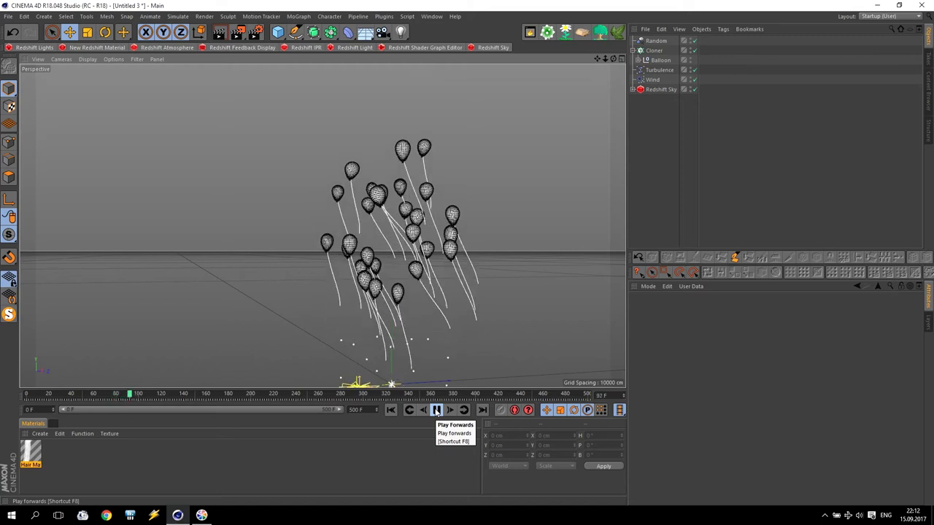
pyautogui.click(435, 411)
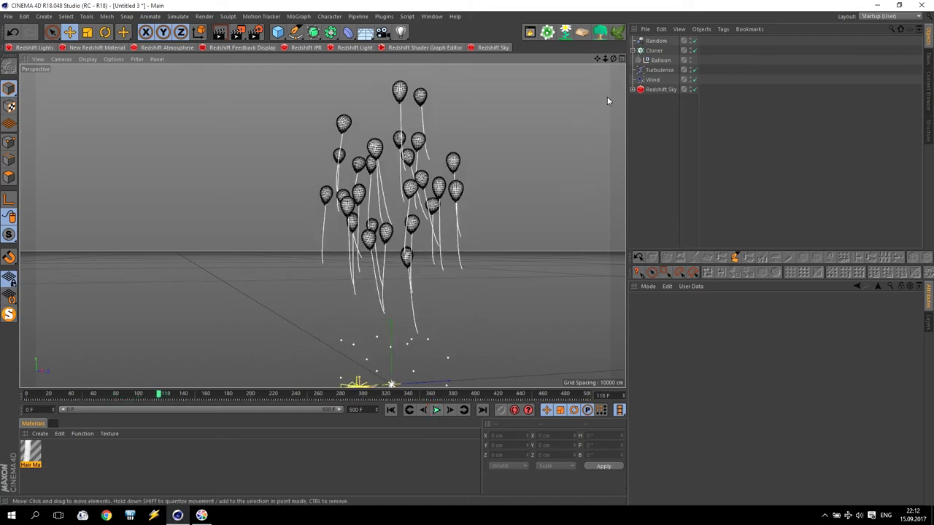
pyautogui.click(652, 80)
# Test a weaker wind: set Wind Speed to 15 cm and play from the start
pyautogui.doubleClick(706, 329)
pyautogui.write('15')
pyautogui.press('Return')
pyautogui.click(390, 410)
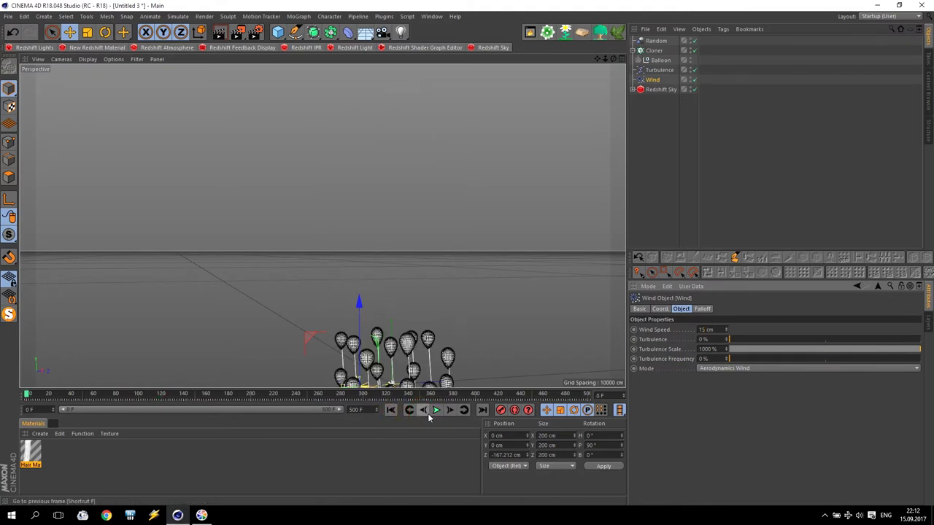
pyautogui.click(436, 410)
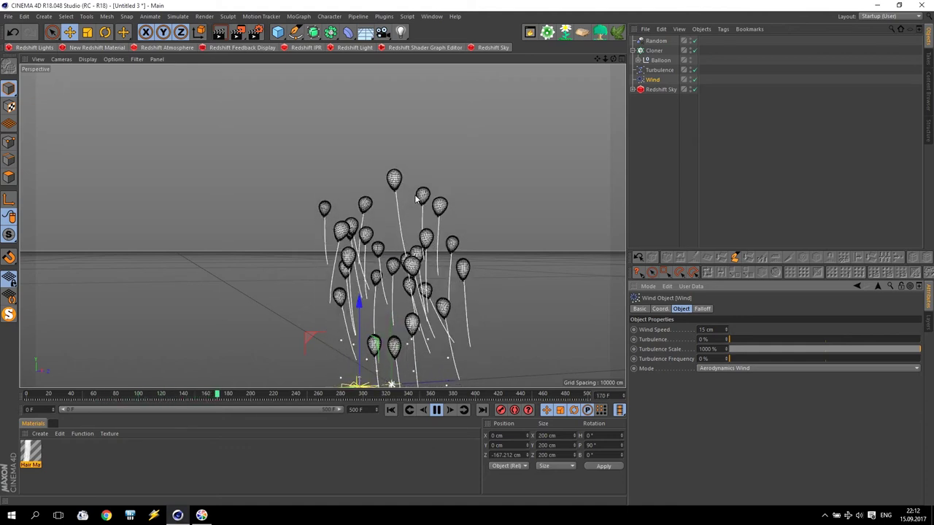
# Restore Wind Speed to 20 cm, stop playback and rewind to frame 0
pyautogui.doubleClick(706, 329)
pyautogui.write('20')
pyautogui.press('Return')
pyautogui.click(436, 409)
pyautogui.click(390, 410)
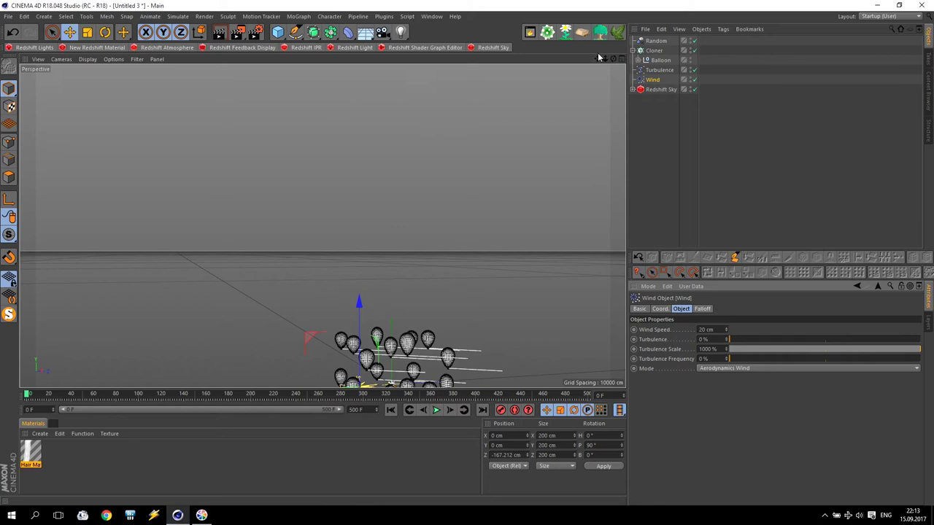
# Zoom in and orbit the view closer around the cloned balloon grid
pyautogui.moveTo(598, 59); pyautogui.dragTo(601, 68)
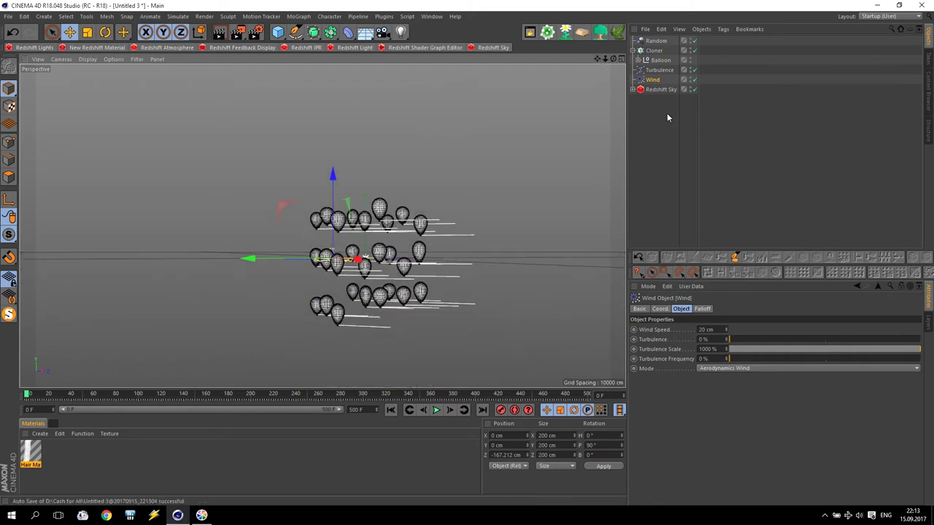
pyautogui.scroll(3, 431, 300)
pyautogui.scroll(3, 432, 304)
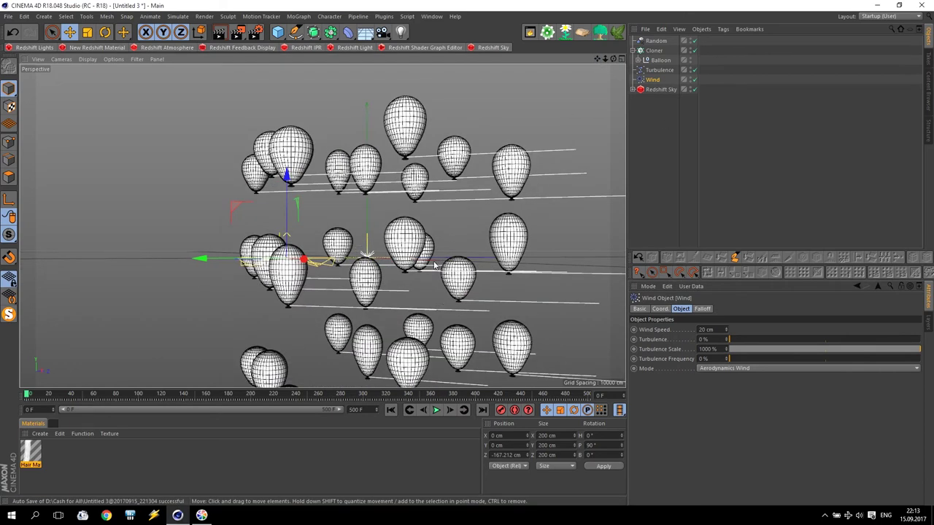
pyautogui.scroll(2, 434, 267)
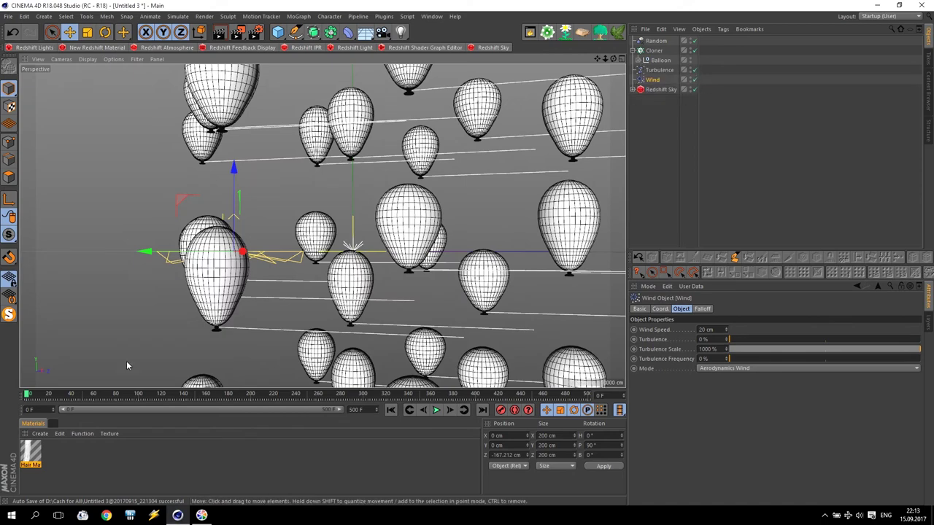
pyautogui.moveTo(549, 273)
pyautogui.keyDown('alt'); pyautogui.mouseDown()
pyautogui.moveTo(322, 226)
pyautogui.moveTo(413, 175)
pyautogui.mouseUp(); pyautogui.keyUp('alt')
pyautogui.scroll(2, 322, 226)
pyautogui.keyDown('alt'); pyautogui.moveTo(269, 228); pyautogui.dragTo(281, 254); pyautogui.keyUp('alt')
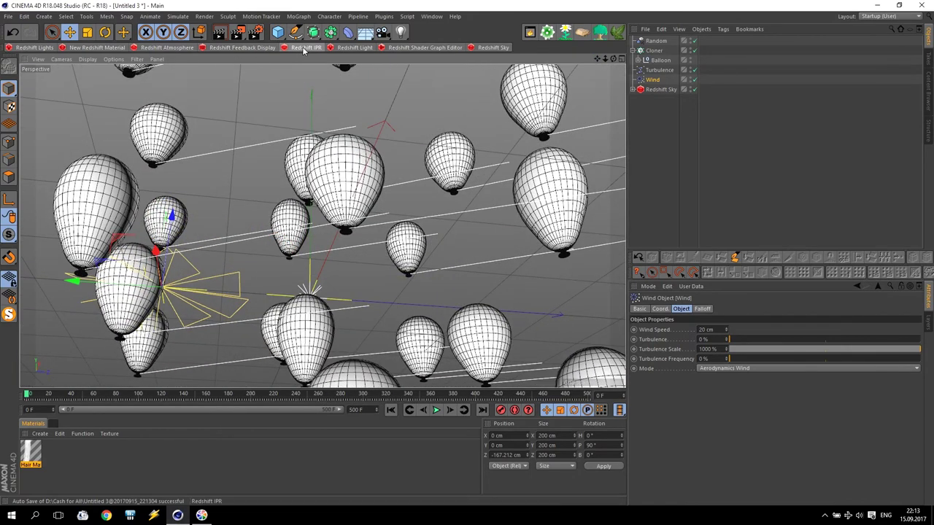
pyautogui.click(302, 48)
# Start the Redshift IPR render beside the viewport and create a new RS Material
pyautogui.moveTo(478, 135); pyautogui.dragTo(77, 68)
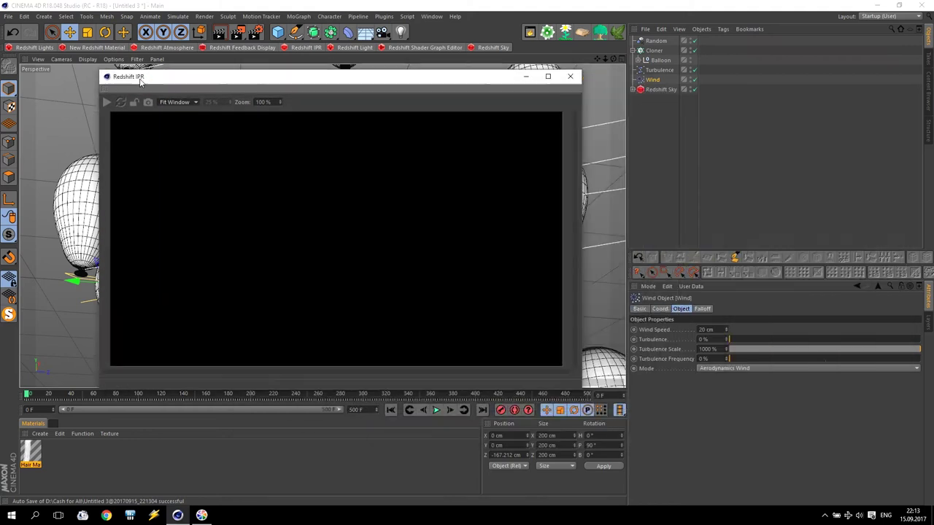
pyautogui.click(32, 91)
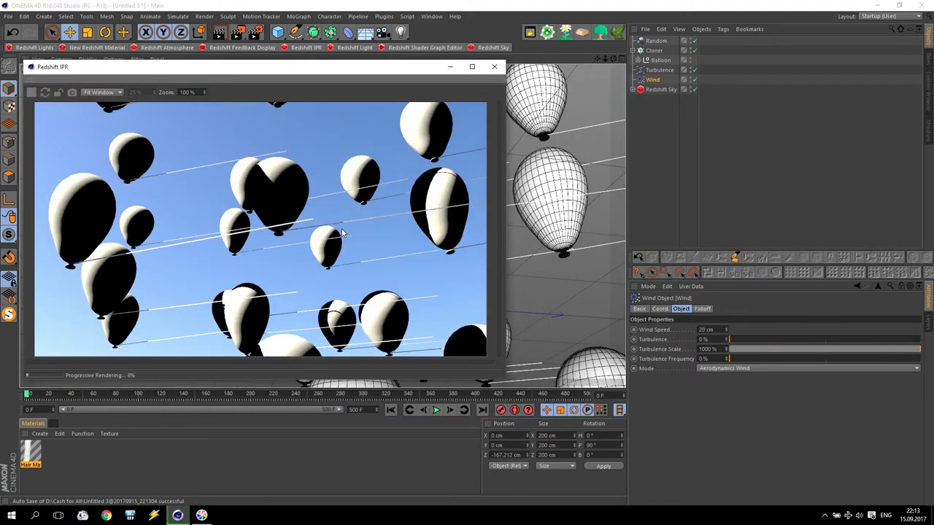
pyautogui.click(83, 50)
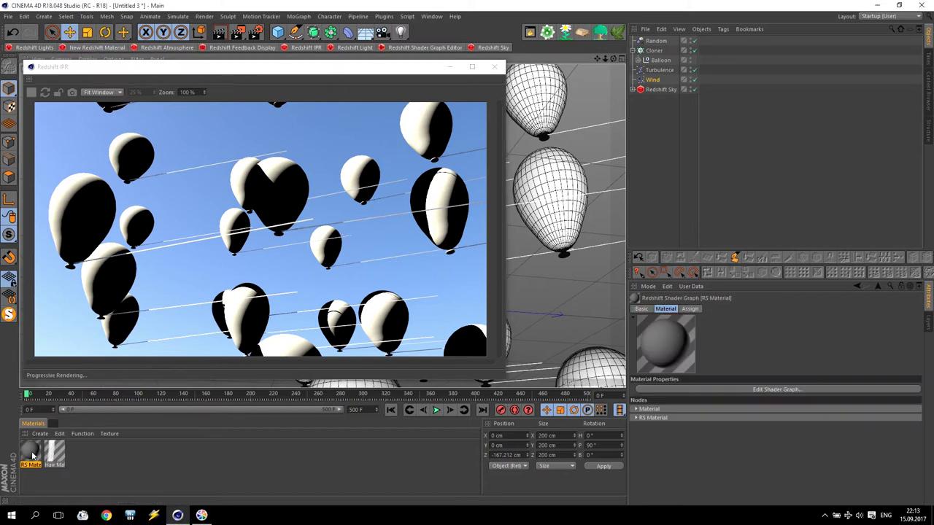
# Assign the RS Material to Sphere.1 inside the Balloon group
pyautogui.moveTo(29, 456); pyautogui.dragTo(674, 64)
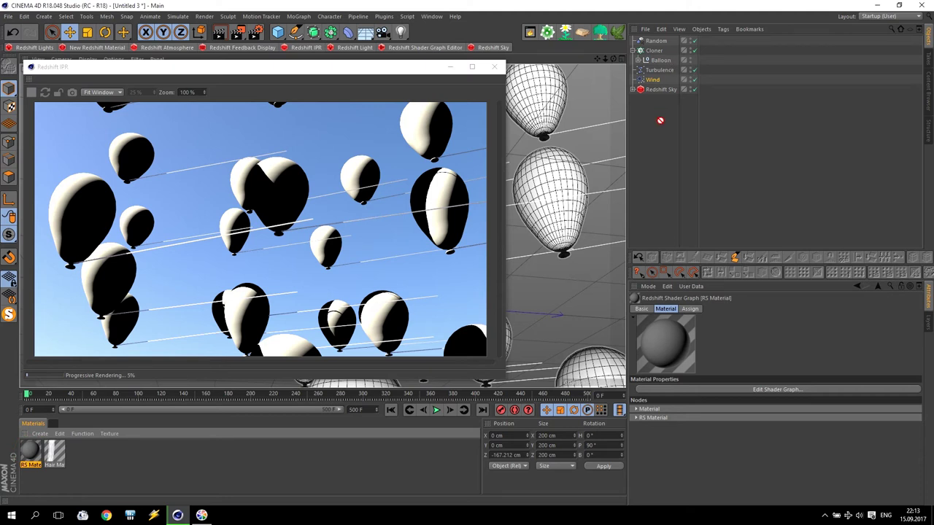
pyautogui.moveTo(666, 62); pyautogui.dragTo(55, 453)
pyautogui.click(639, 60)
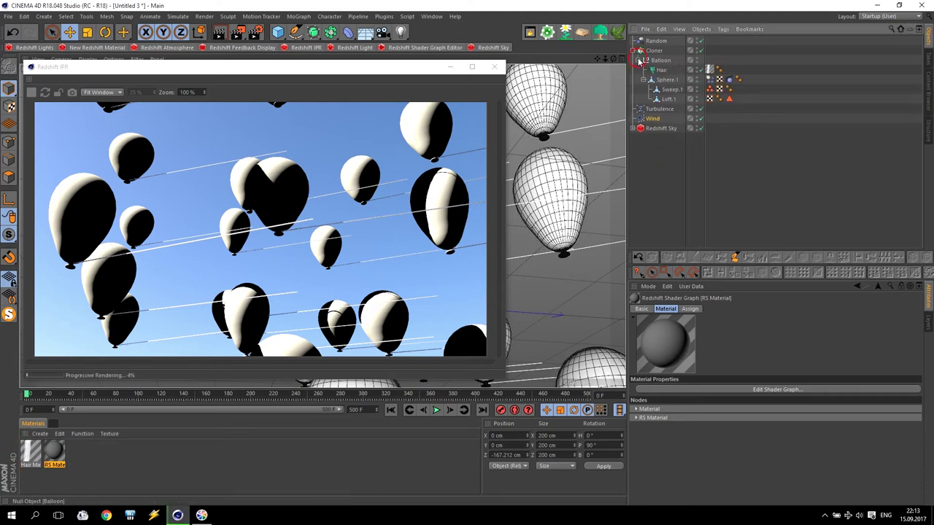
pyautogui.click(666, 79)
pyautogui.moveTo(58, 467); pyautogui.dragTo(674, 82)
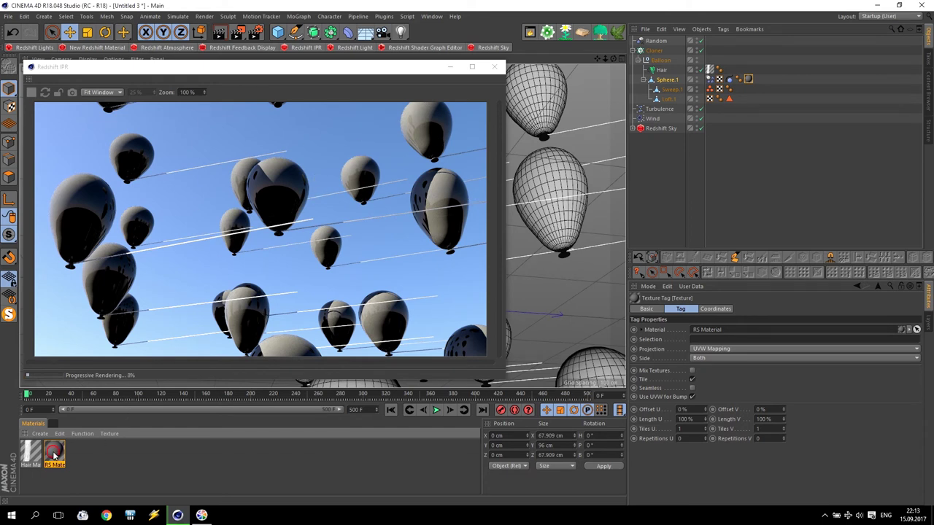
# Open the RS Material's shader graph and select the RS Material node
pyautogui.doubleClick(53, 456)
pyautogui.click(299, 103)
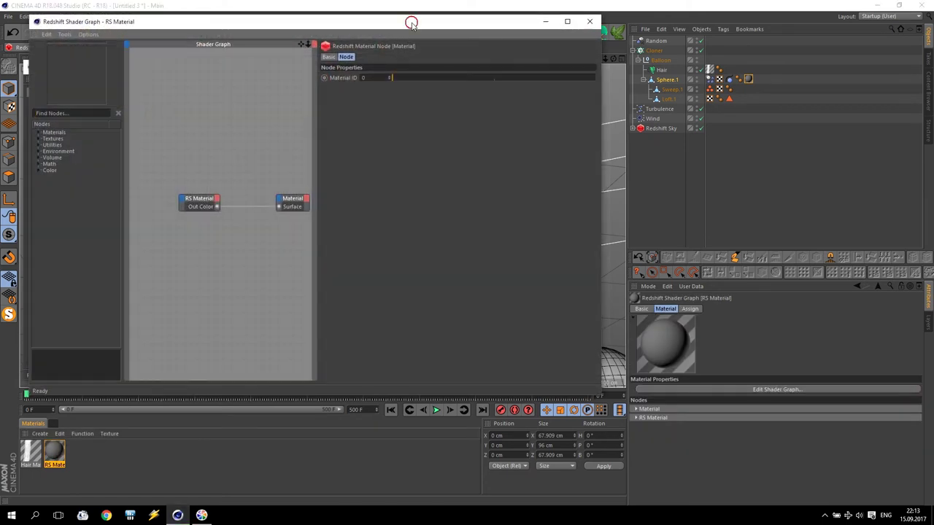
pyautogui.moveTo(408, 19); pyautogui.dragTo(744, 128)
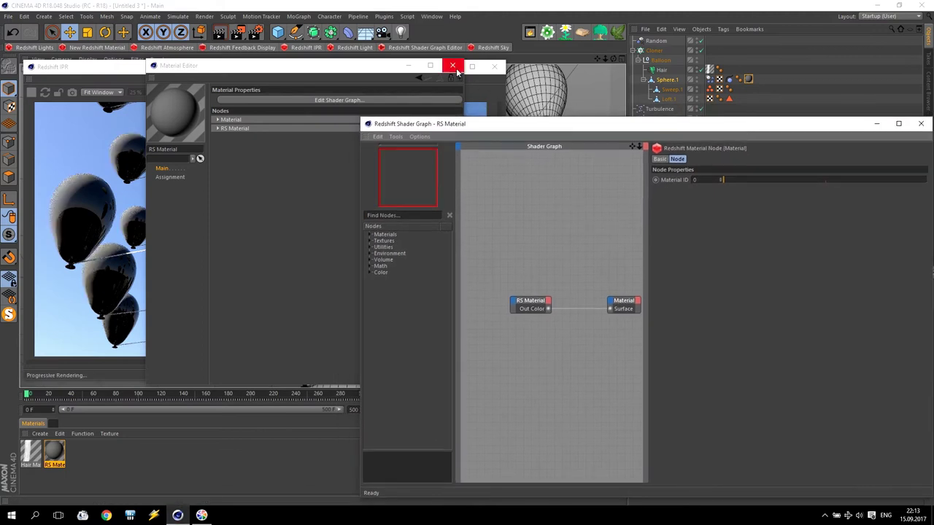
pyautogui.click(452, 65)
pyautogui.moveTo(644, 200); pyautogui.dragTo(747, 211)
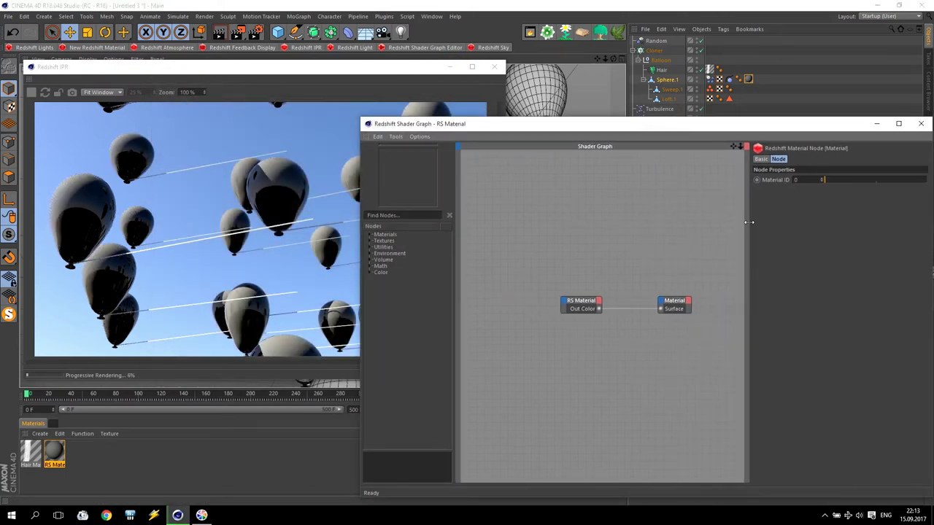
pyautogui.click(579, 301)
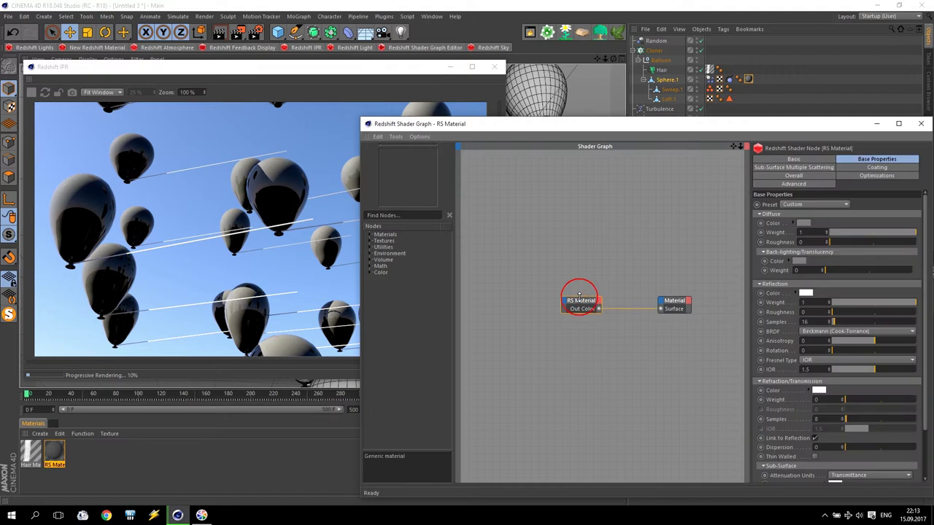
pyautogui.moveTo(749, 261); pyautogui.dragTo(711, 261)
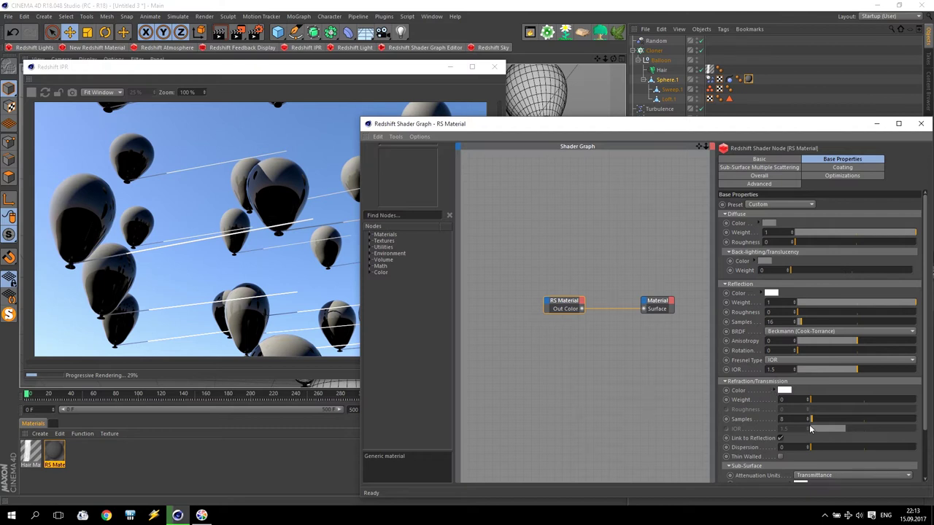
# Make the diffuse colour full red and reflection roughness 0.3
pyautogui.click(770, 224)
pyautogui.moveTo(829, 230)
pyautogui.mouseDown()
pyautogui.moveTo(846, 230)
pyautogui.moveTo(856, 252)
pyautogui.mouseUp()
pyautogui.click(762, 255)
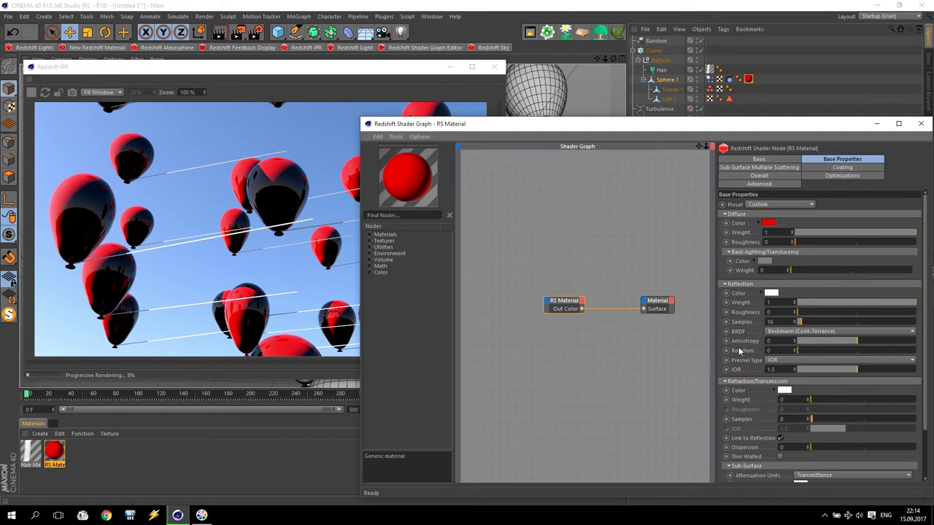
pyautogui.click(777, 312)
pyautogui.write('3')
pyautogui.press('Return')
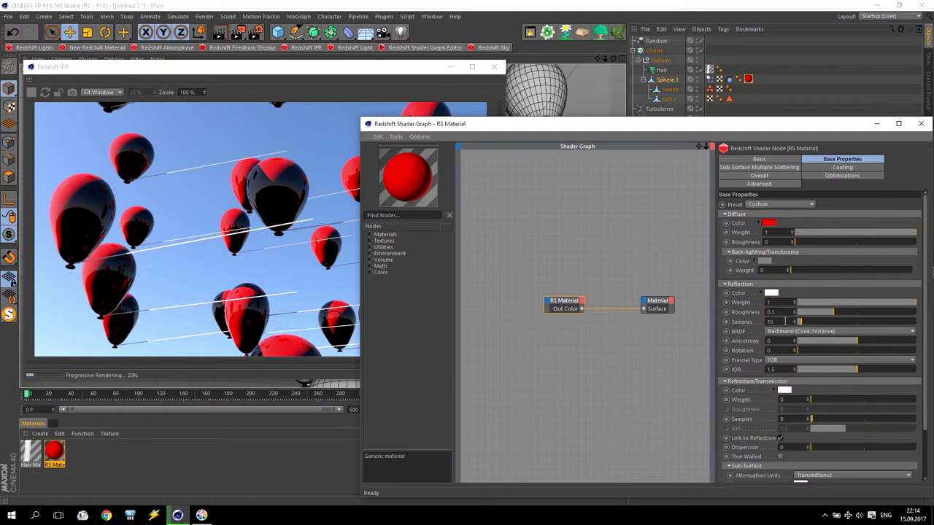
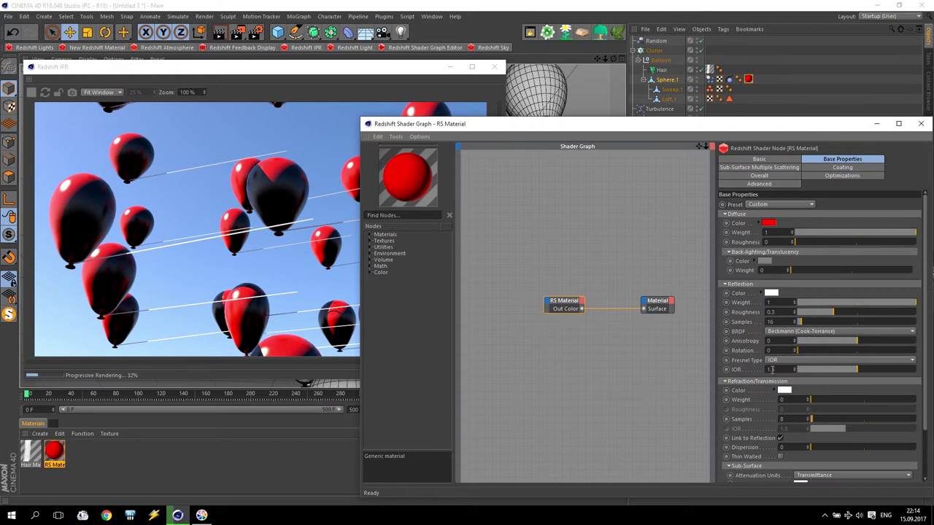
# On the RS Material, set Reflection IOR to 1.65 and Refraction Weight to 1, and enable Thin Walled
pyautogui.moveTo(795, 371); pyautogui.dragTo(798, 371)
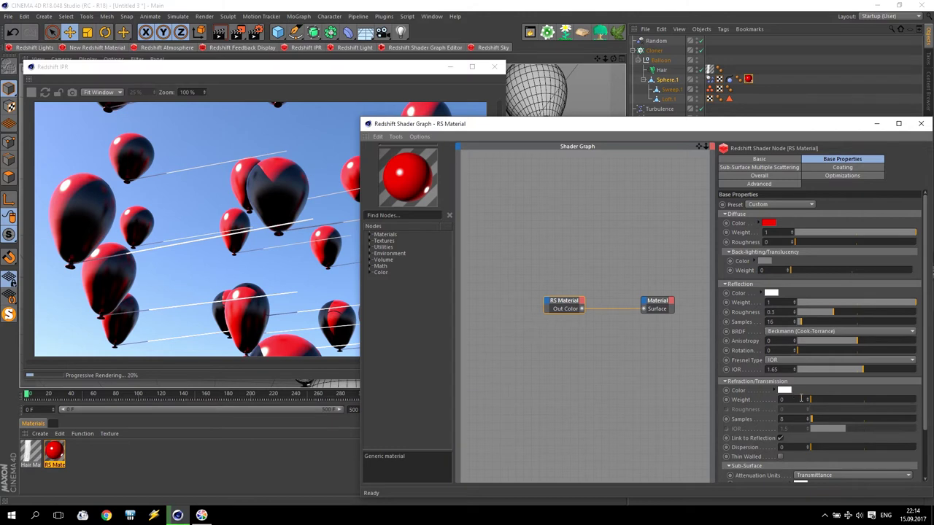
pyautogui.moveTo(821, 404); pyautogui.dragTo(917, 405)
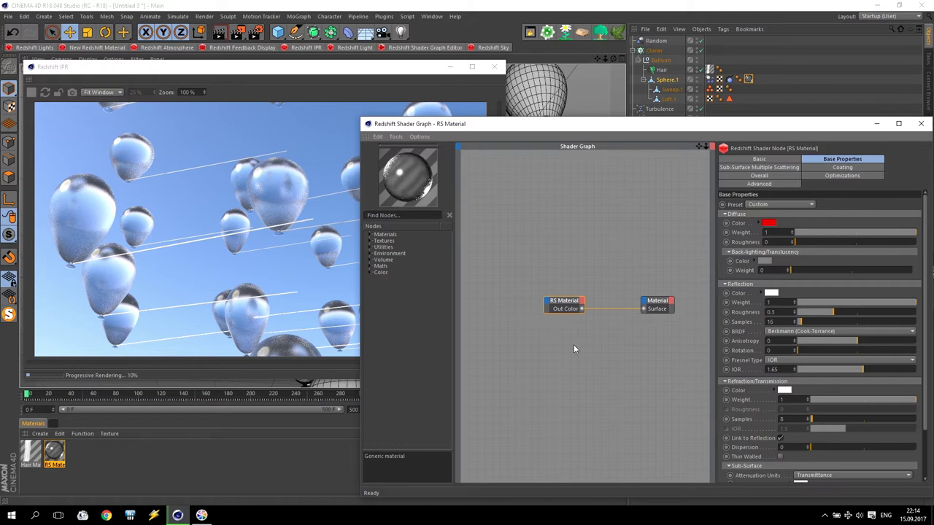
pyautogui.click(780, 456)
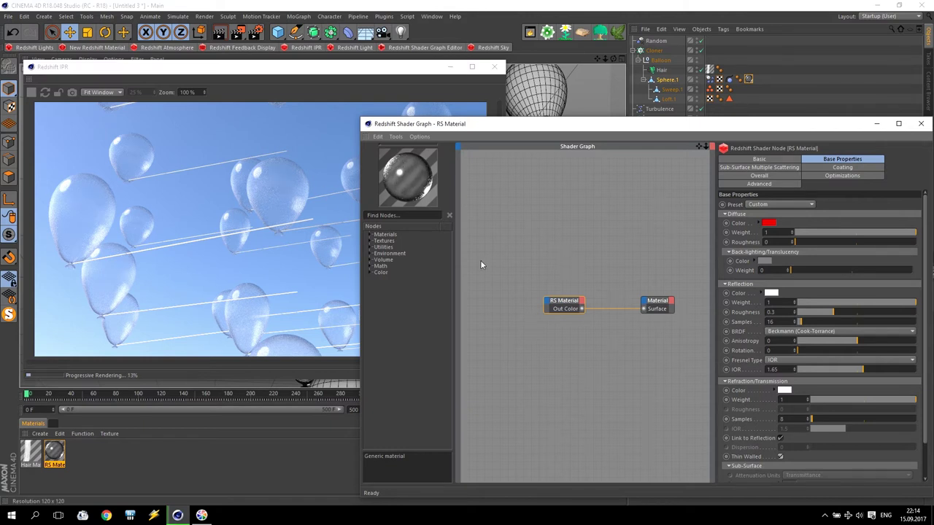
# Unlink refraction from reflection and give refraction its own IOR of 1
pyautogui.click(779, 437)
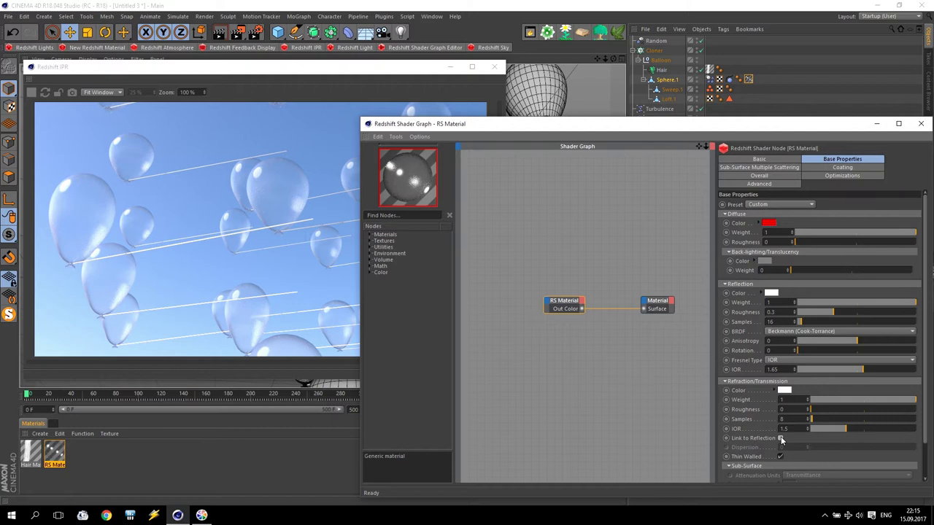
pyautogui.click(802, 426)
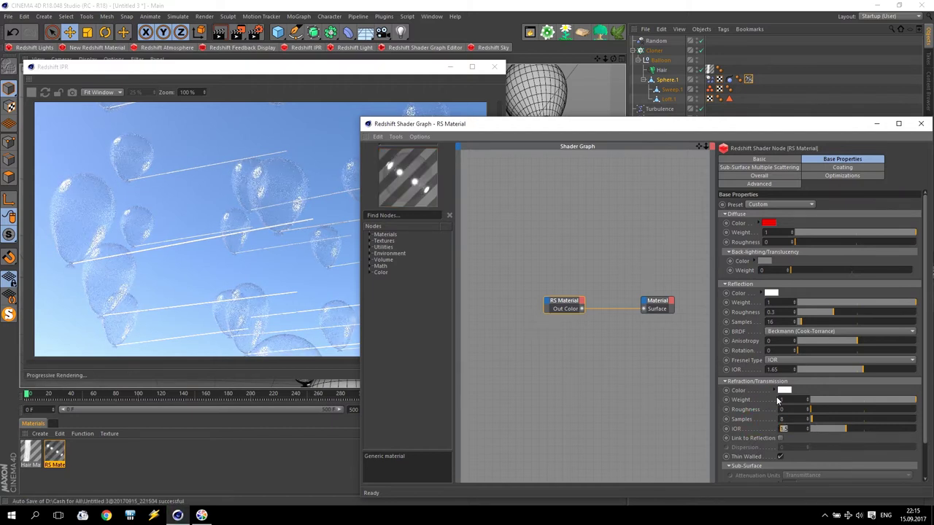
pyautogui.write('1')
pyautogui.press('Return')
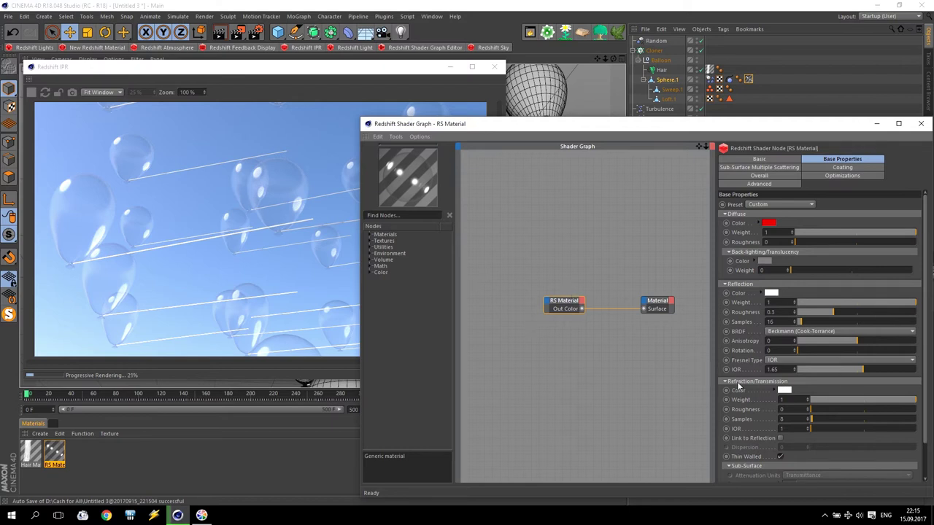
# Tint the refraction colour red in the colour picker
pyautogui.click(786, 391)
pyautogui.moveTo(813, 390); pyautogui.dragTo(892, 385)
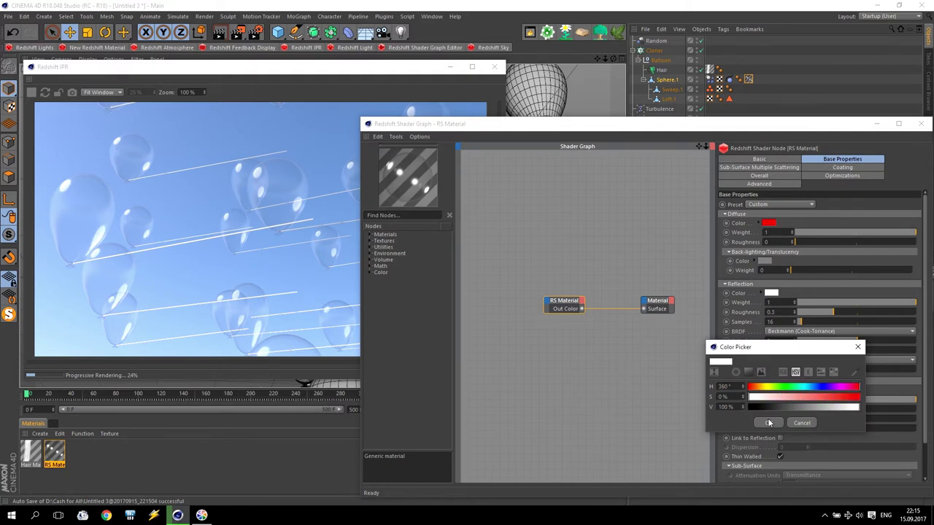
pyautogui.click(769, 423)
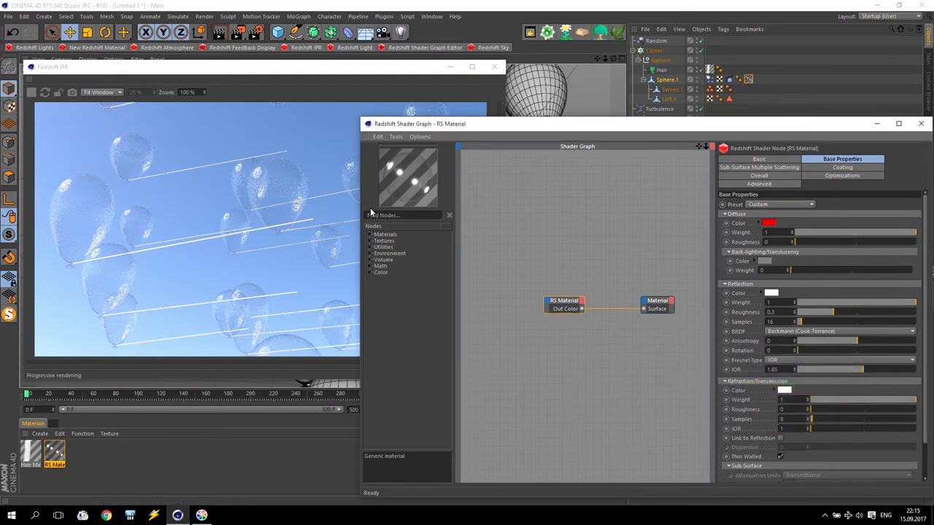
pyautogui.click(783, 391)
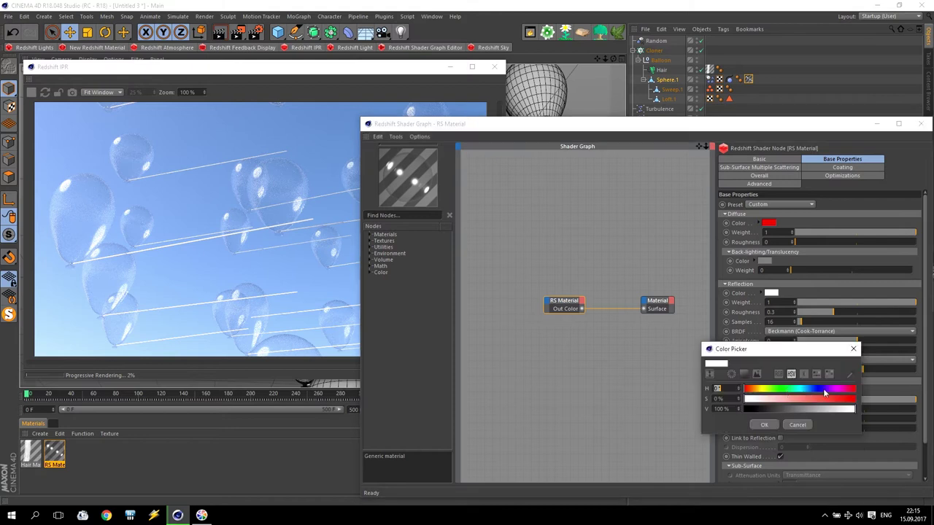
pyautogui.click(846, 399)
# Lower Refraction Weight to about 0.5 and close the Redshift Shader Graph
pyautogui.click(766, 424)
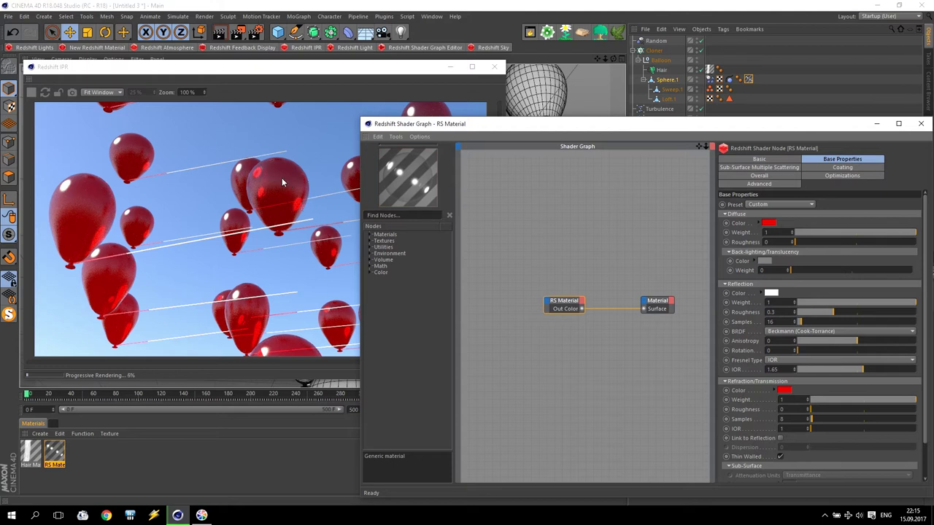
pyautogui.click(873, 400)
pyautogui.moveTo(871, 400); pyautogui.dragTo(864, 403)
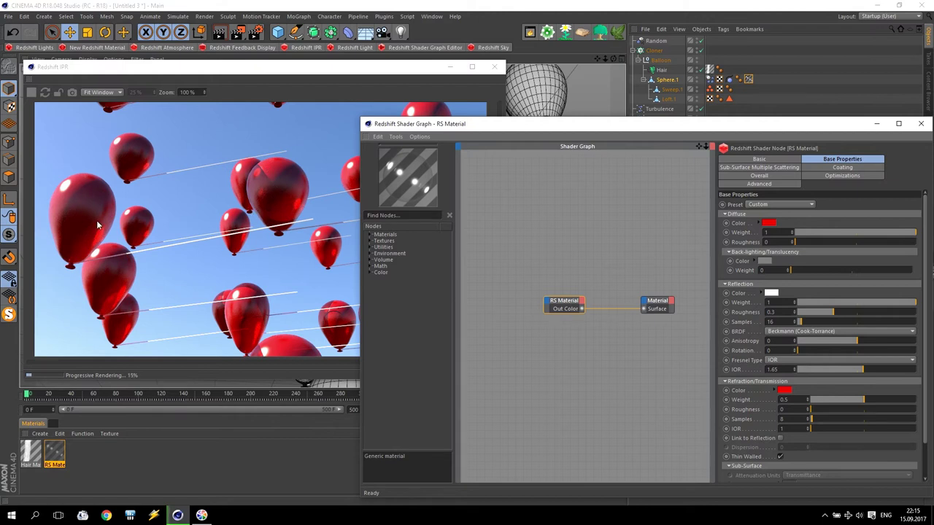
pyautogui.click(921, 124)
# Close the IPR view, collapse Balloon, and duplicate it into copies up to Balloon.6
pyautogui.click(494, 67)
pyautogui.click(87, 468)
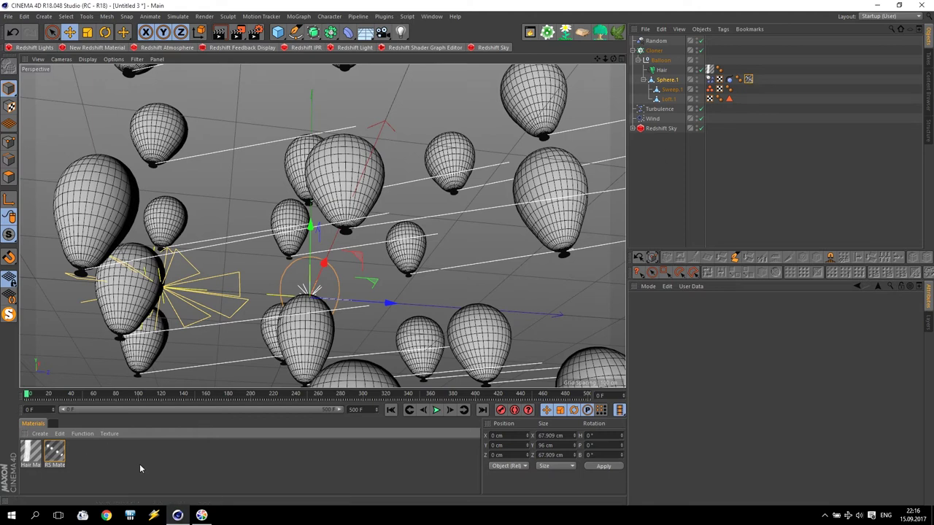
pyautogui.click(639, 60)
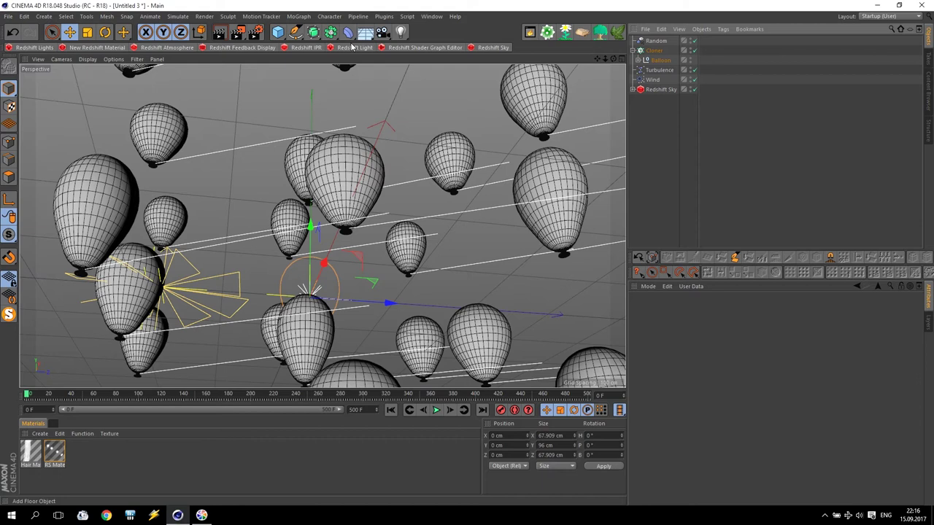
pyautogui.click(655, 62)
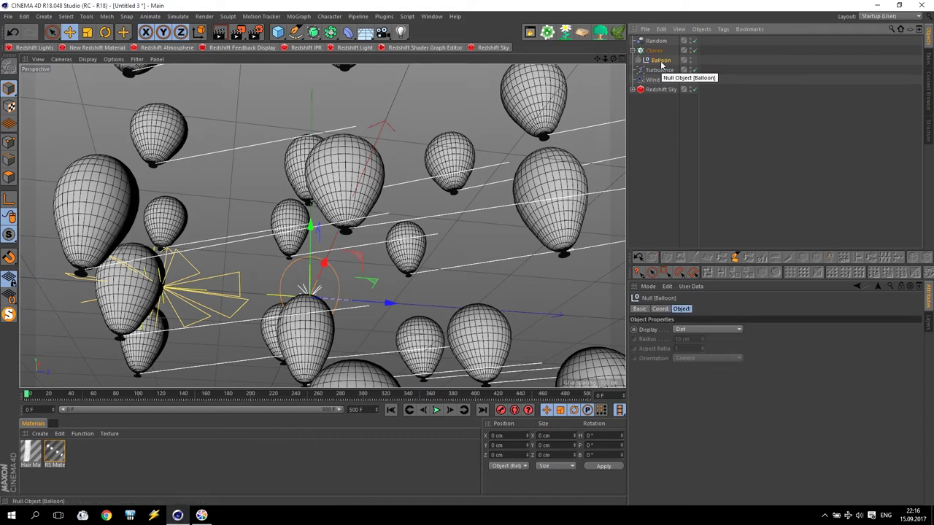
pyautogui.click(659, 64)
pyautogui.keyDown('ctrl'); pyautogui.moveTo(661, 66); pyautogui.dragTo(666, 107); pyautogui.keyUp('ctrl')
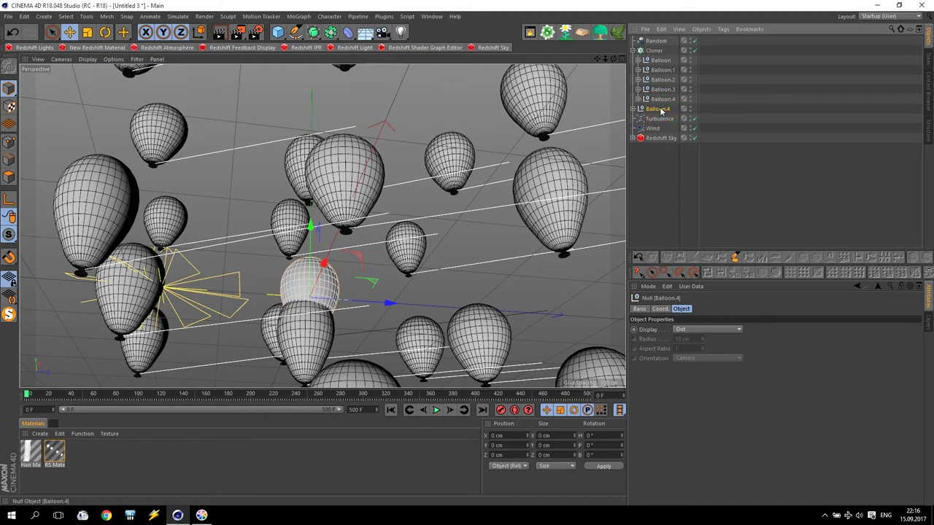
pyautogui.press('Delete')
pyautogui.click(664, 100)
pyautogui.keyDown('ctrl'); pyautogui.moveTo(666, 104); pyautogui.dragTo(667, 116); pyautogui.keyUp('ctrl')
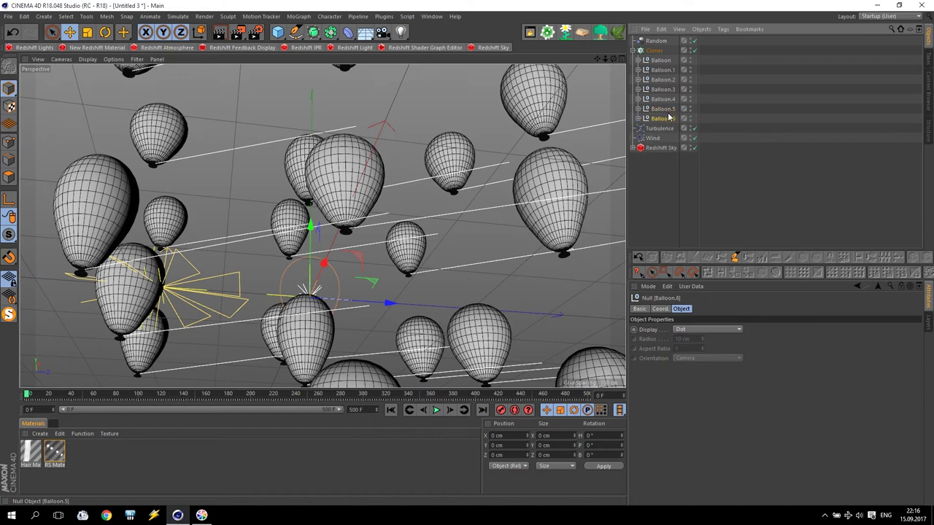
# Duplicate the RS Material into six extra copies
pyautogui.moveTo(57, 453); pyautogui.dragTo(117, 462)
pyautogui.click(76, 456)
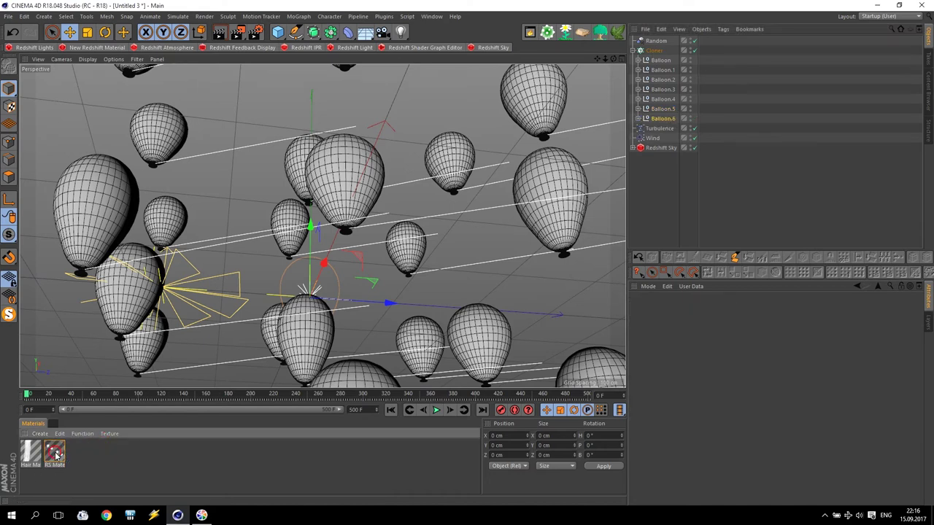
pyautogui.keyDown('ctrl'); pyautogui.moveTo(57, 454); pyautogui.dragTo(201, 456); pyautogui.keyUp('ctrl')
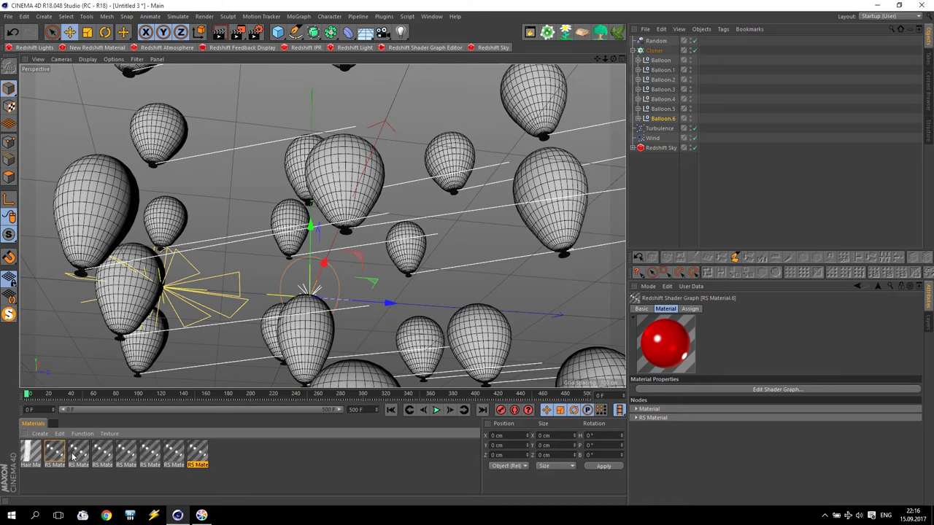
# Make RS Material.1 orange in both diffuse and refraction colours
pyautogui.doubleClick(76, 453)
pyautogui.click(273, 103)
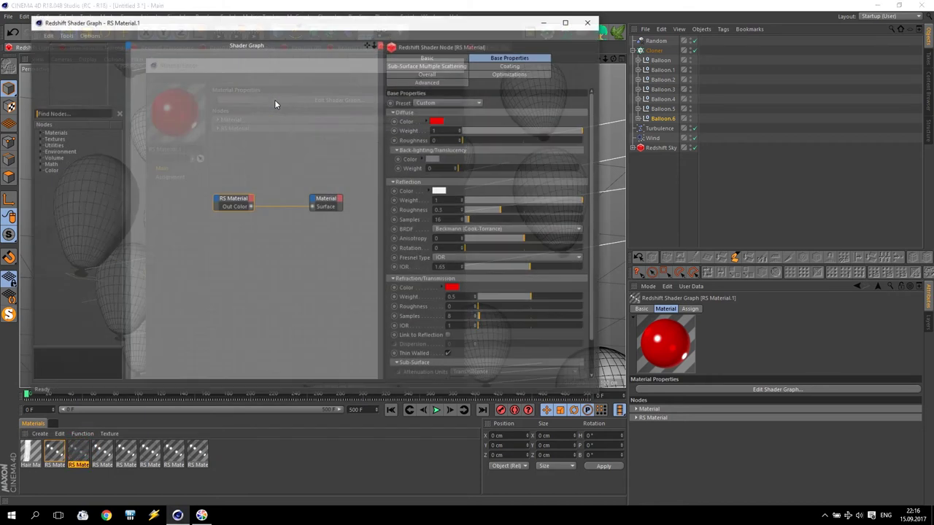
pyautogui.click(434, 121)
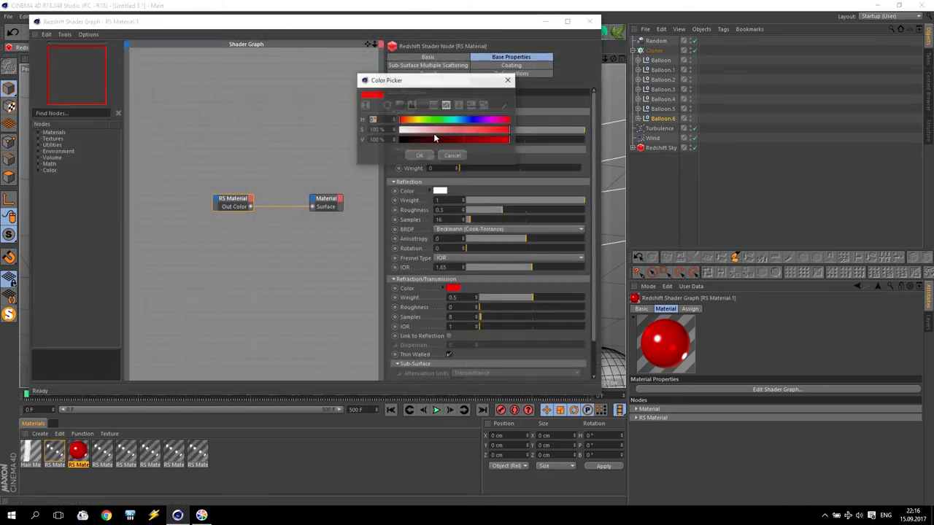
pyautogui.click(410, 119)
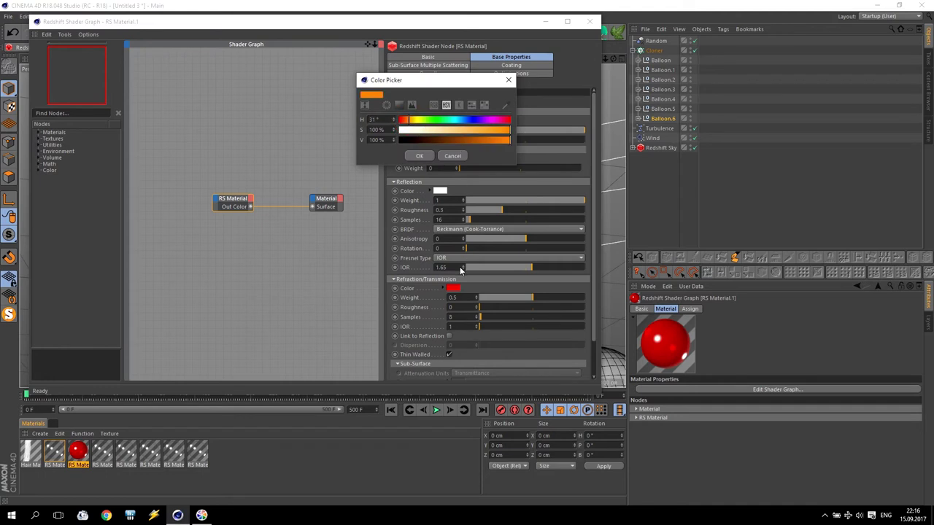
pyautogui.click(419, 155)
pyautogui.click(452, 288)
pyautogui.click(426, 288)
pyautogui.click(435, 322)
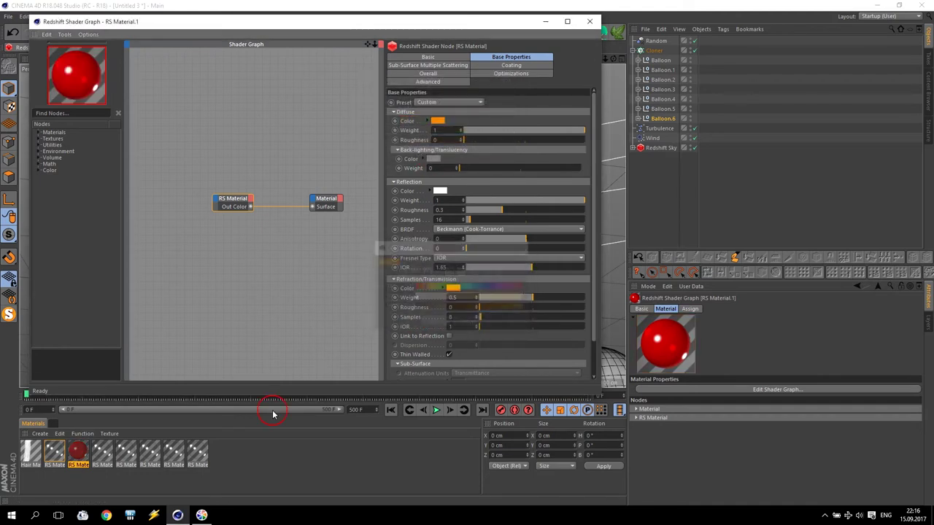
# Make RS Material.2 yellow in both diffuse and refraction colours
pyautogui.click(100, 453)
pyautogui.click(437, 120)
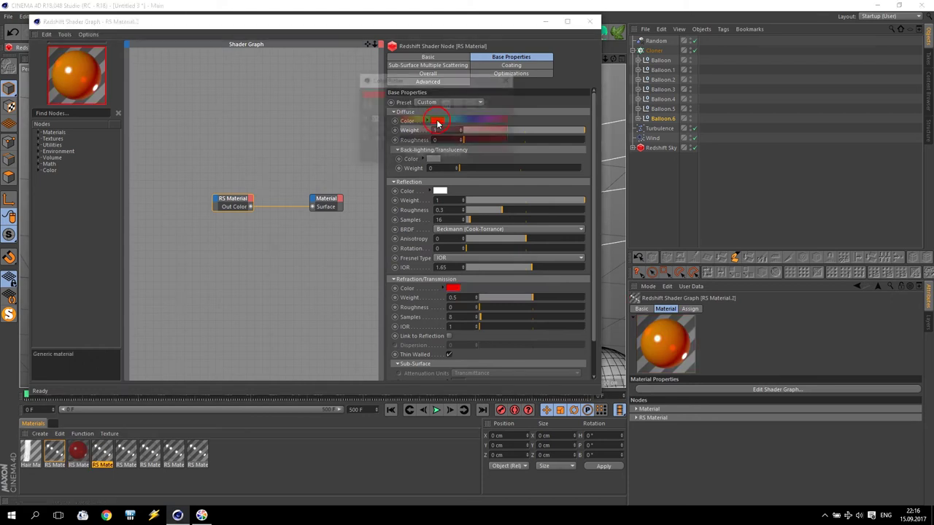
pyautogui.click(420, 120)
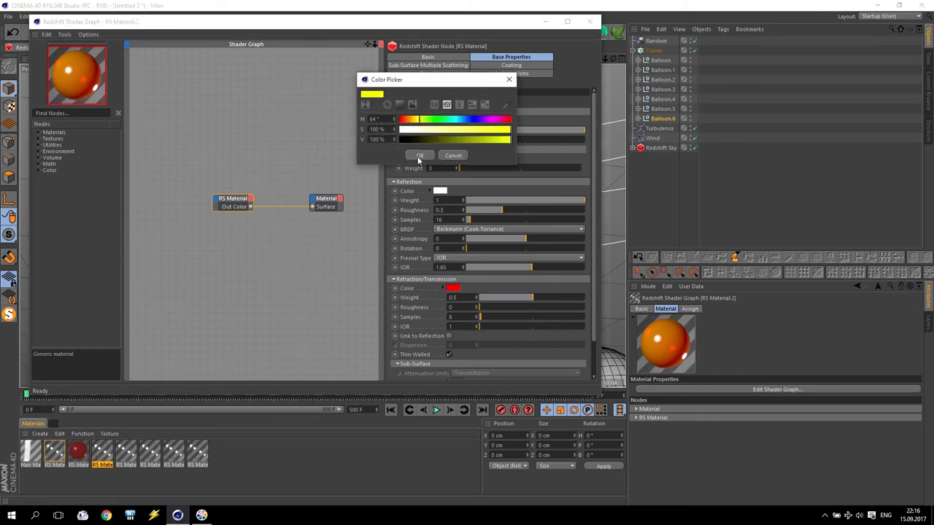
pyautogui.click(419, 156)
pyautogui.click(451, 288)
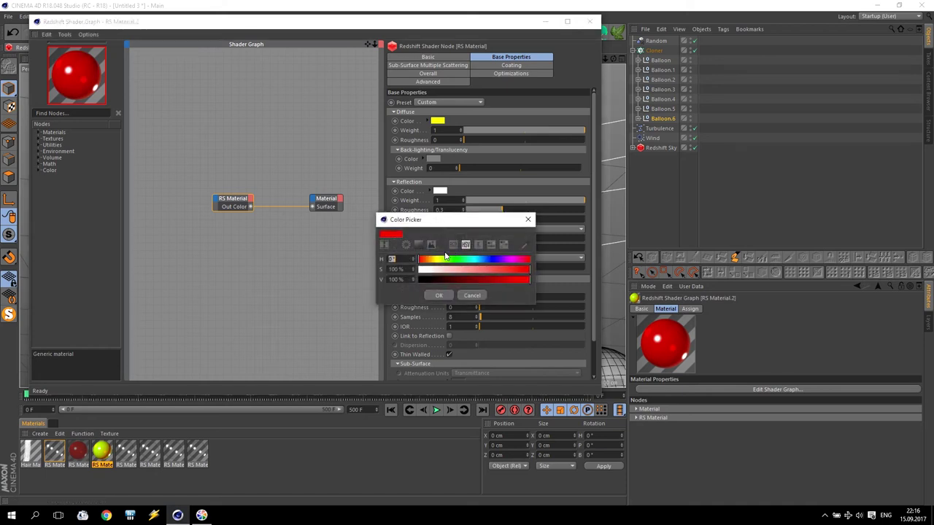
pyautogui.click(437, 261)
pyautogui.click(439, 295)
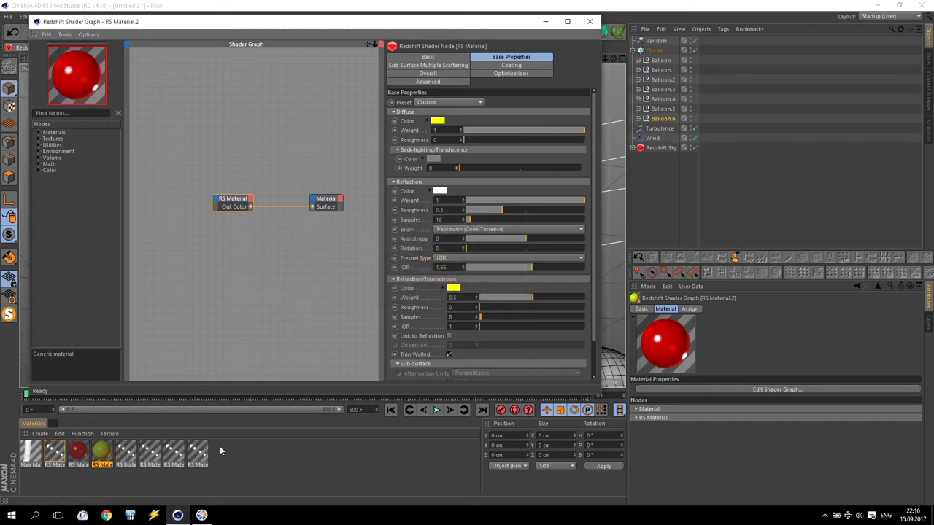
# Make RS Material.3 green in both diffuse and refraction colours
pyautogui.click(126, 452)
pyautogui.click(436, 120)
pyautogui.click(442, 119)
pyautogui.click(420, 153)
pyautogui.click(453, 288)
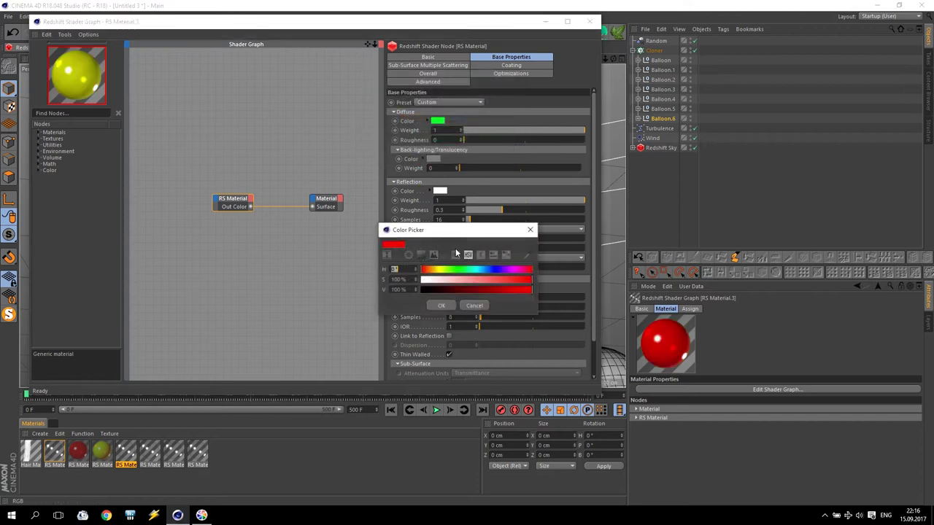
pyautogui.click(461, 272)
# Make RS Material.4 cyan in both diffuse and refraction colours
pyautogui.click(441, 306)
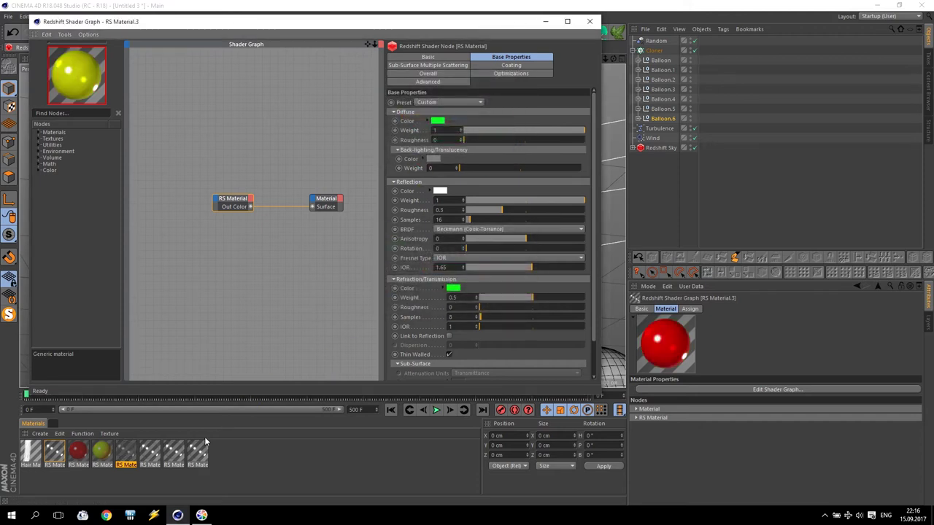
pyautogui.click(437, 120)
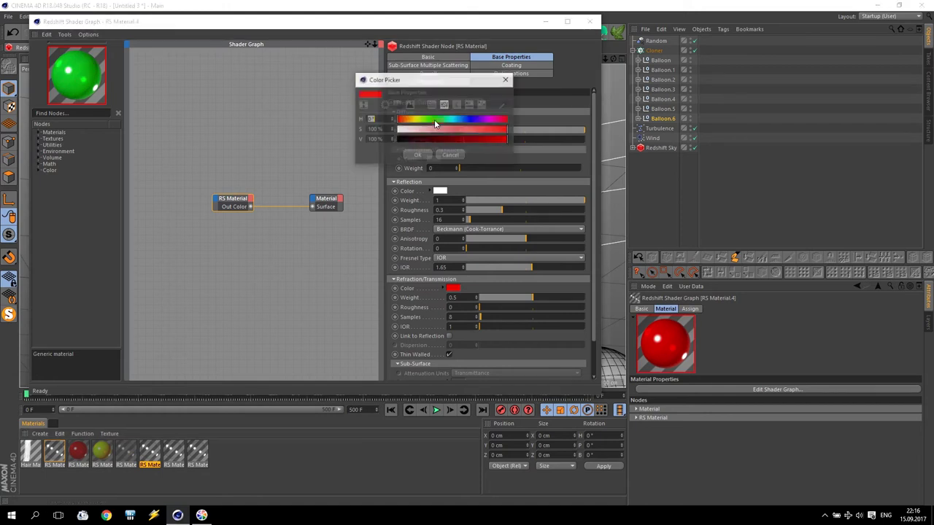
pyautogui.click(455, 121)
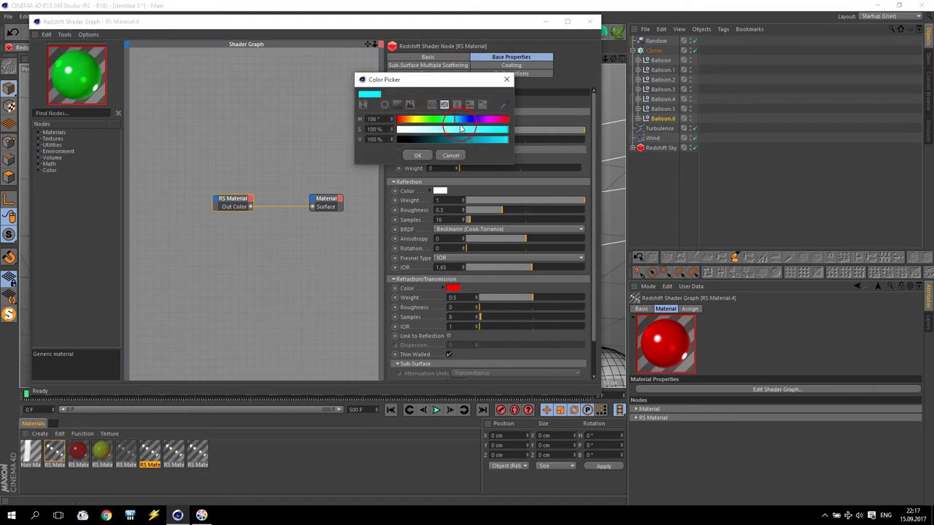
pyautogui.click(421, 155)
pyautogui.click(453, 289)
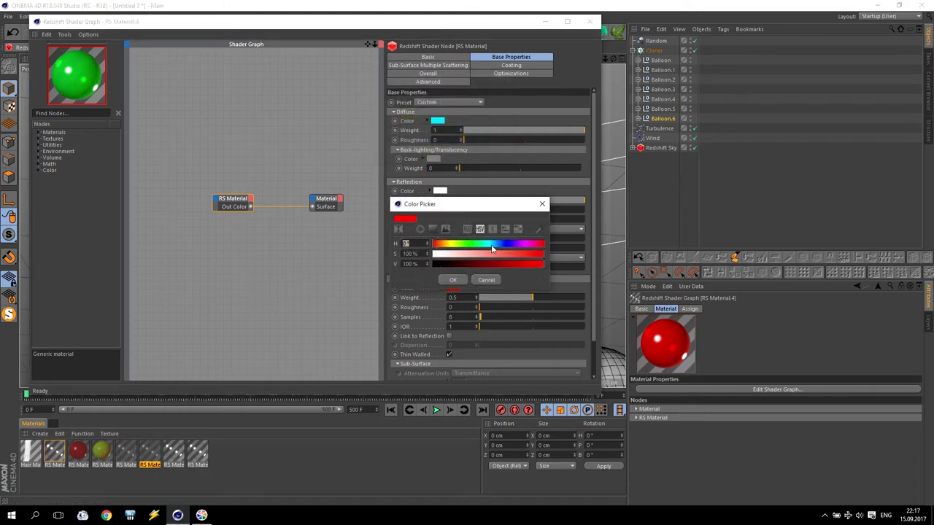
pyautogui.click(490, 248)
pyautogui.click(453, 279)
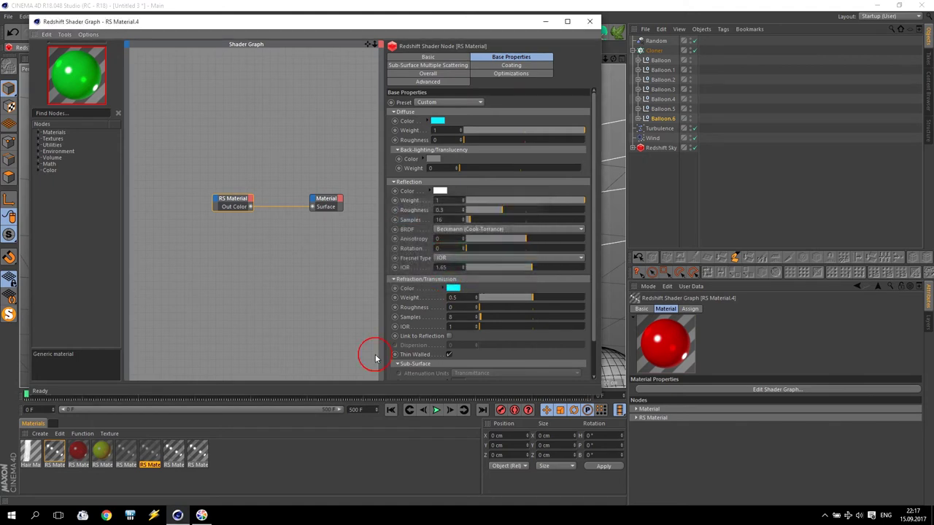
# Make RS Material.5 blue (hue 244°) in both diffuse and refraction colours
pyautogui.click(175, 454)
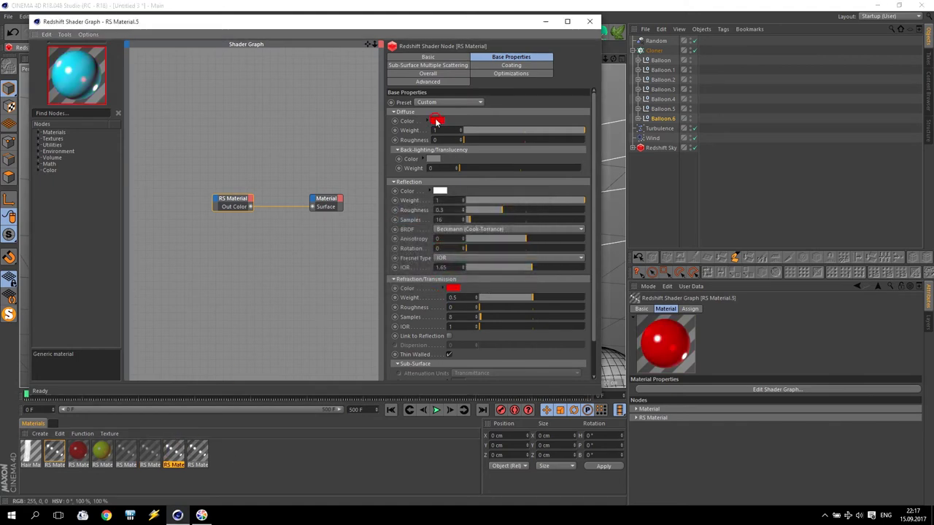
pyautogui.click(437, 120)
pyautogui.click(475, 119)
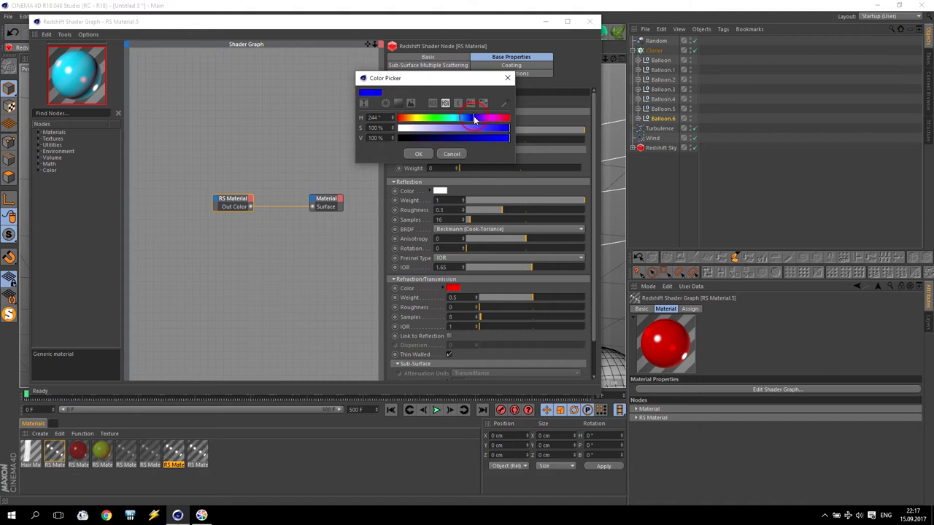
pyautogui.click(426, 157)
pyautogui.click(453, 288)
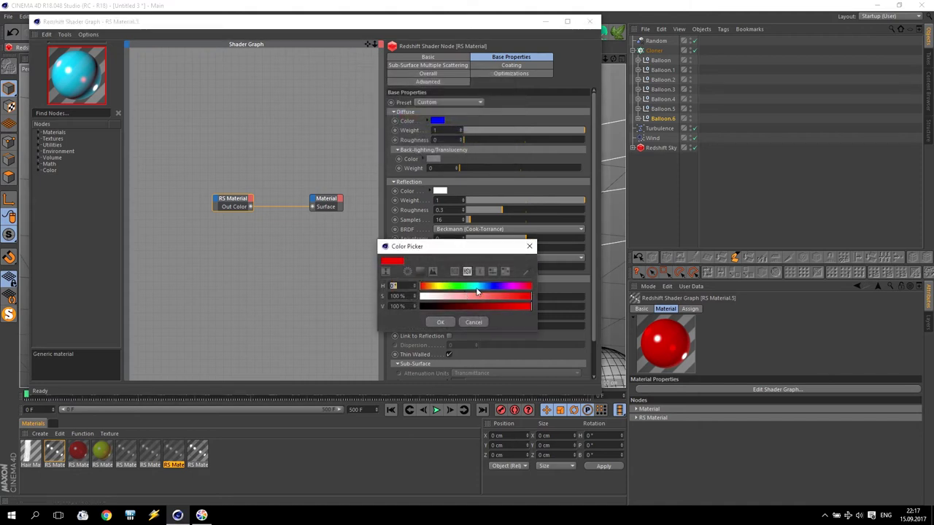
pyautogui.click(474, 322)
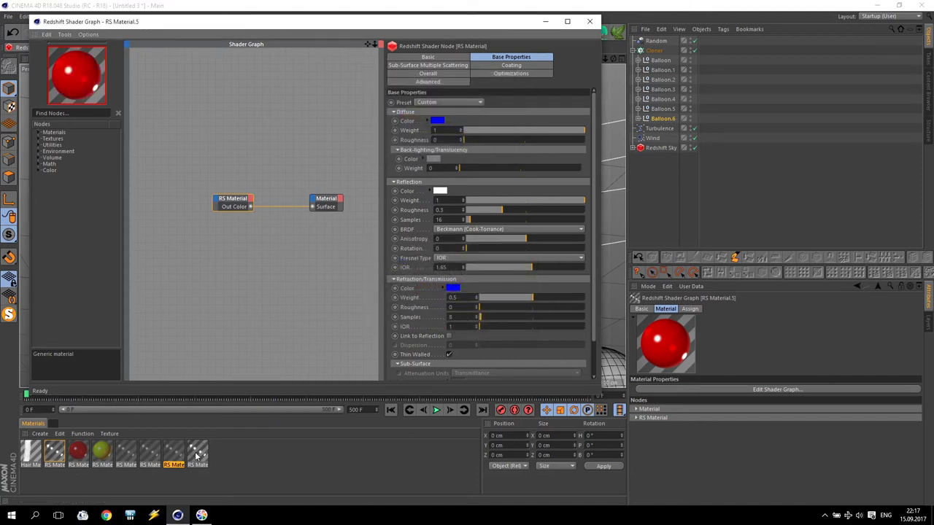
# Make RS Material.6 magenta in both diffuse and refraction colours
pyautogui.click(437, 120)
pyautogui.click(490, 121)
pyautogui.click(419, 156)
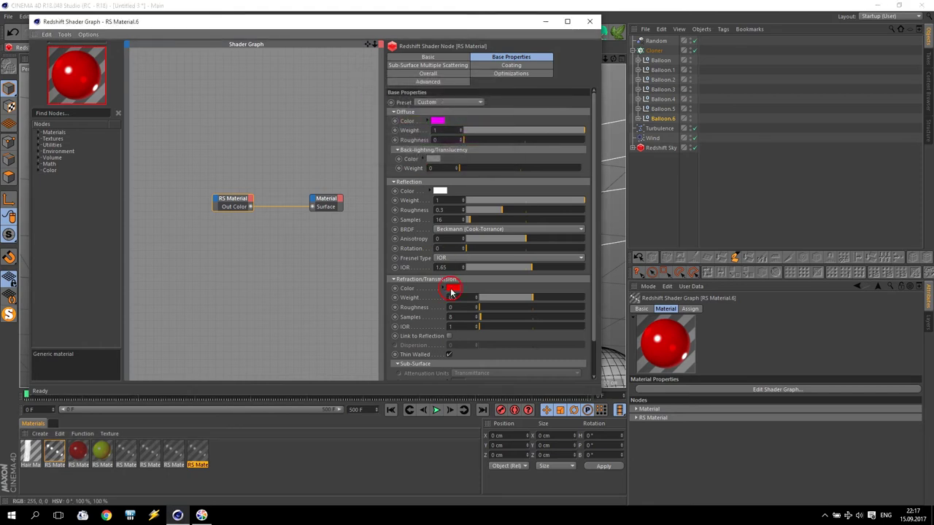
pyautogui.click(450, 289)
pyautogui.click(511, 289)
pyautogui.click(434, 323)
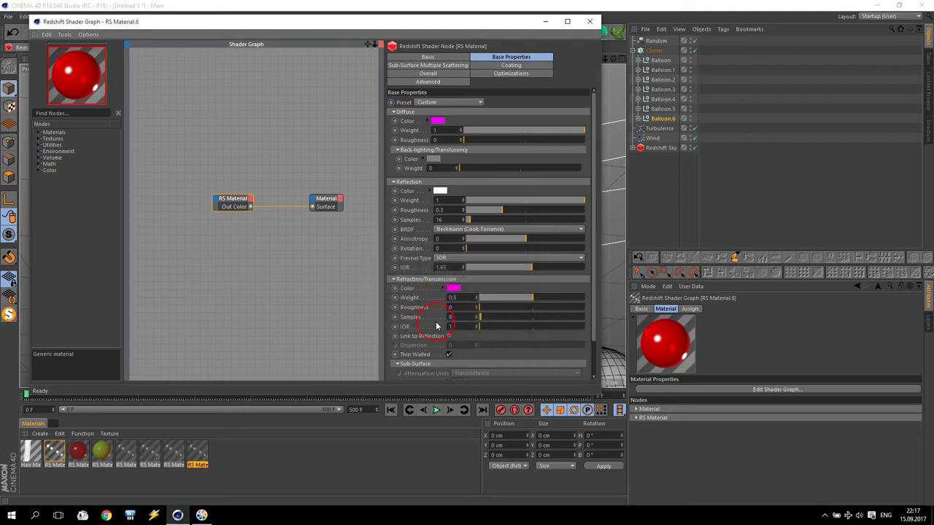
# Close the Shader Graph and material editors, then check the first RS Material and deselect it
pyautogui.click(589, 21)
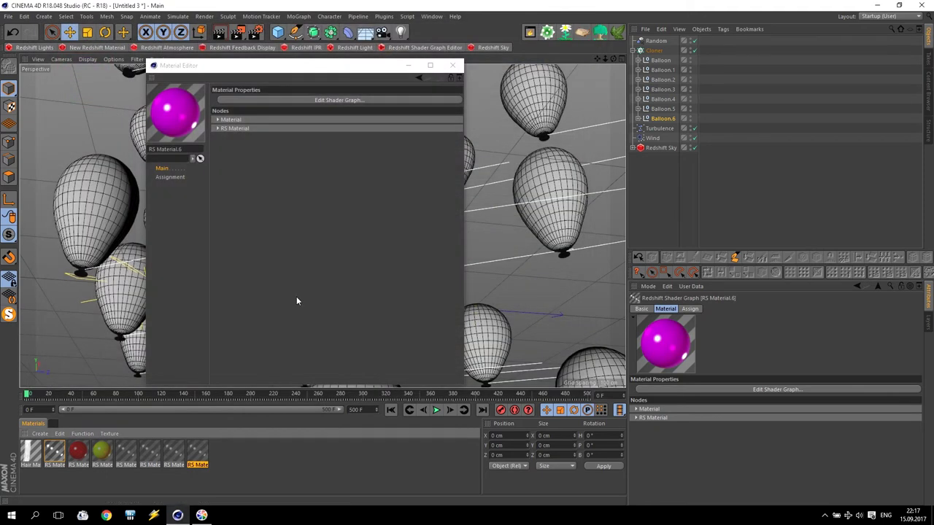
pyautogui.click(452, 65)
pyautogui.moveTo(45, 479); pyautogui.dragTo(231, 445)
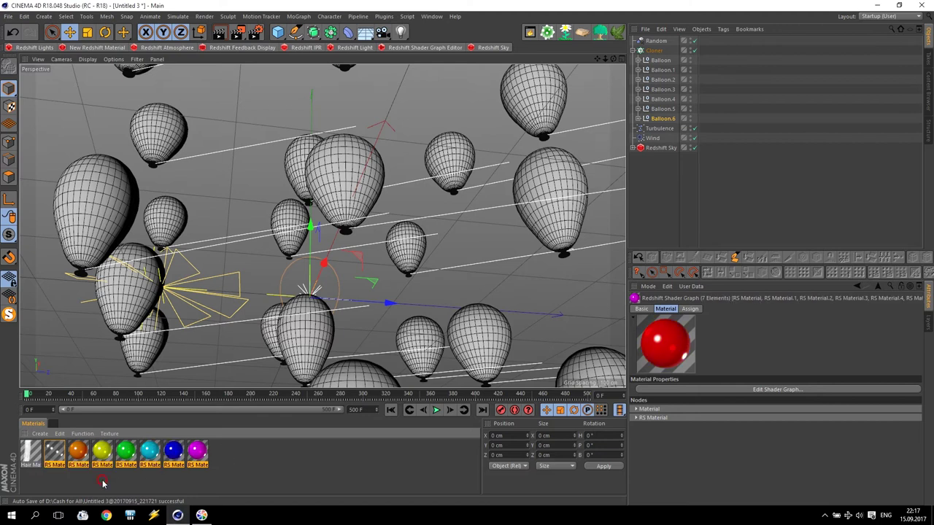
pyautogui.click(103, 483)
pyautogui.doubleClick(54, 452)
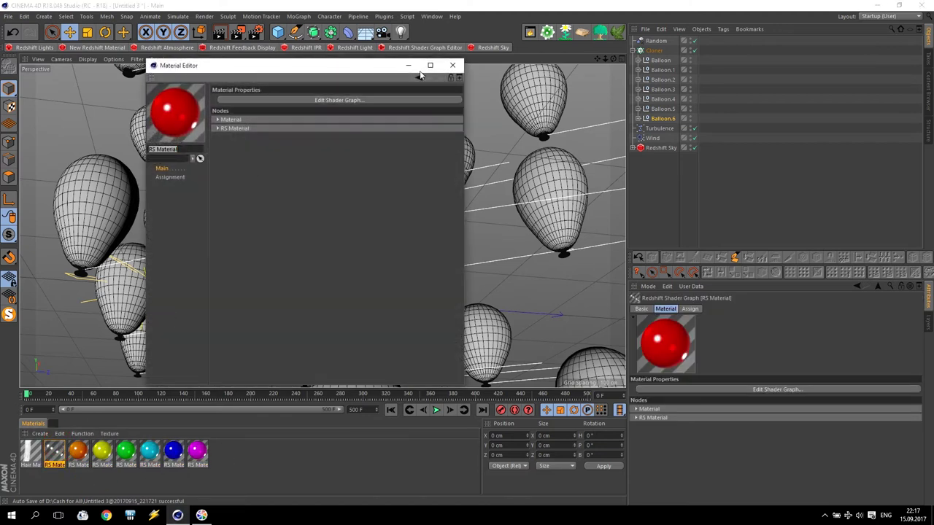
pyautogui.click(453, 65)
pyautogui.click(260, 450)
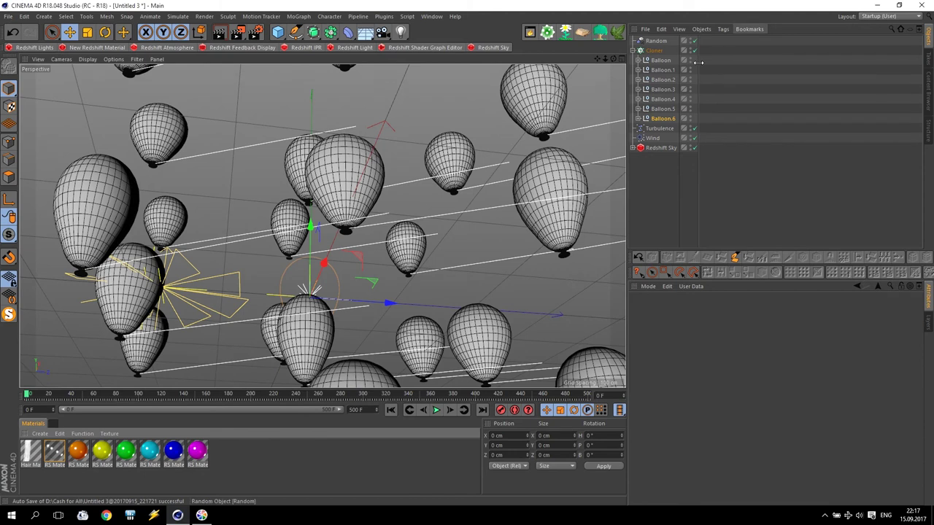
# Assign the orange material to Balloon.1's sphere and the yellow material to Balloon.2's sphere
pyautogui.click(637, 69)
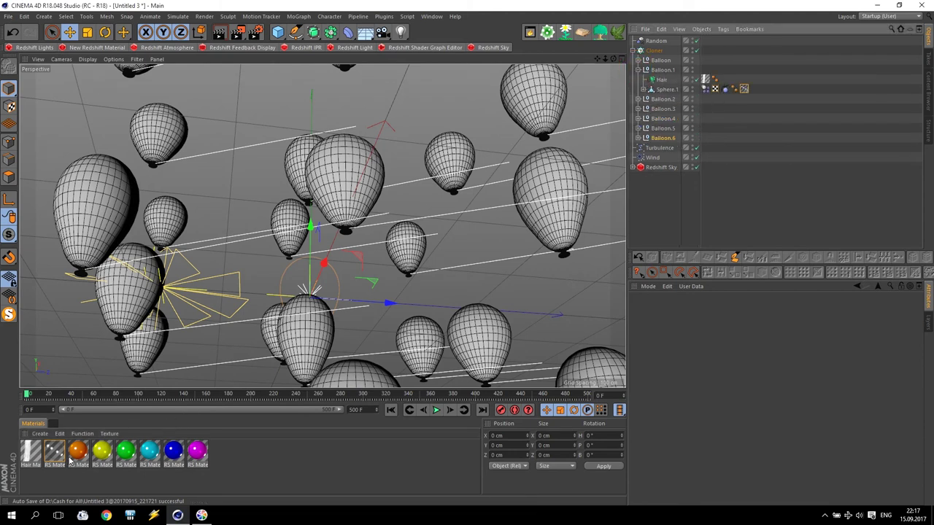
pyautogui.moveTo(70, 458); pyautogui.dragTo(745, 78)
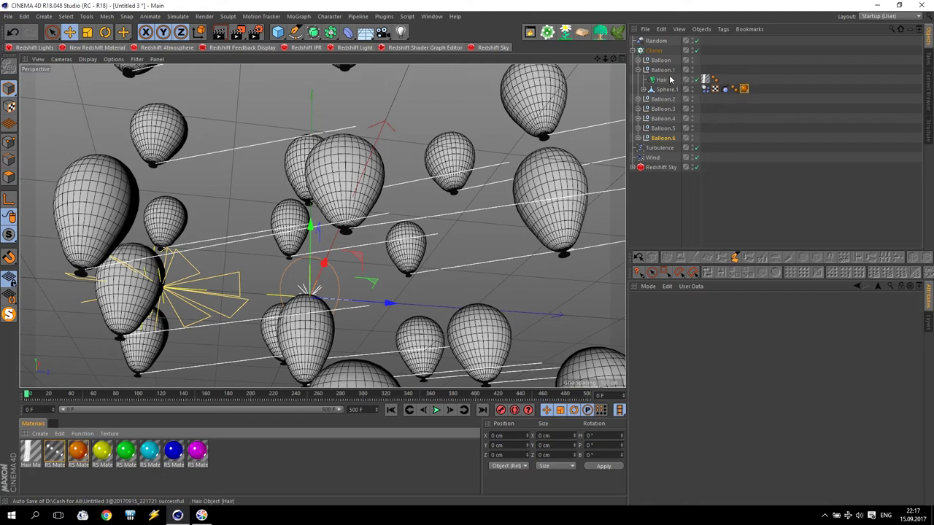
pyautogui.click(637, 69)
pyautogui.click(638, 79)
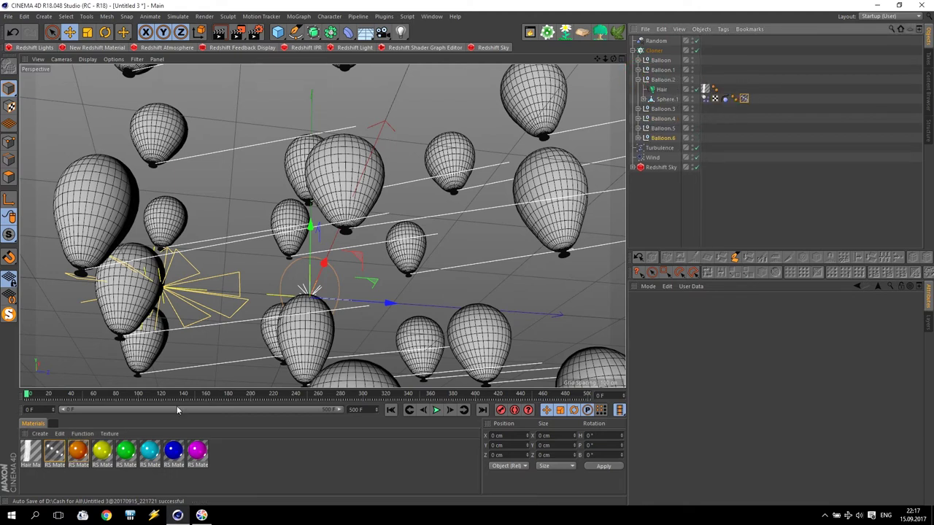
pyautogui.moveTo(104, 456); pyautogui.dragTo(744, 93)
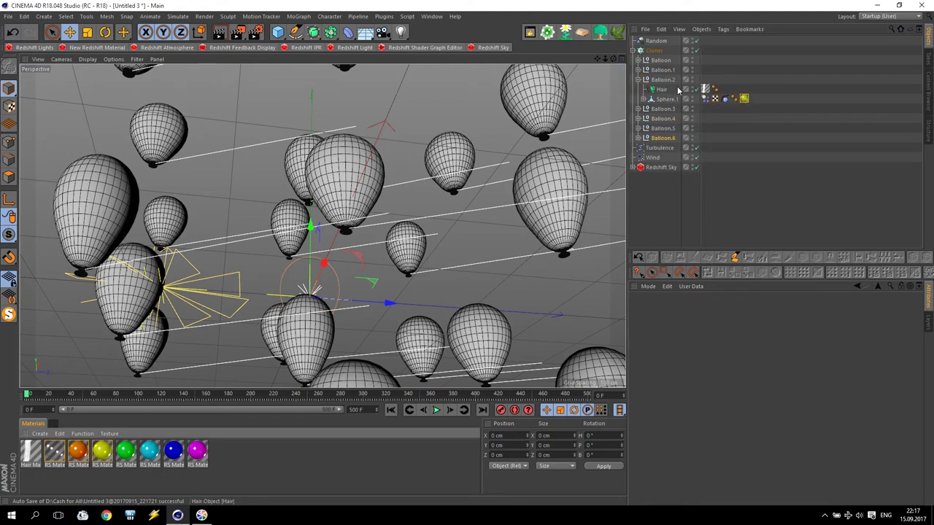
pyautogui.click(639, 80)
# Check Balloon.3 and Balloon.4, then assign a coloured material to Balloon.5's sphere
pyautogui.click(638, 89)
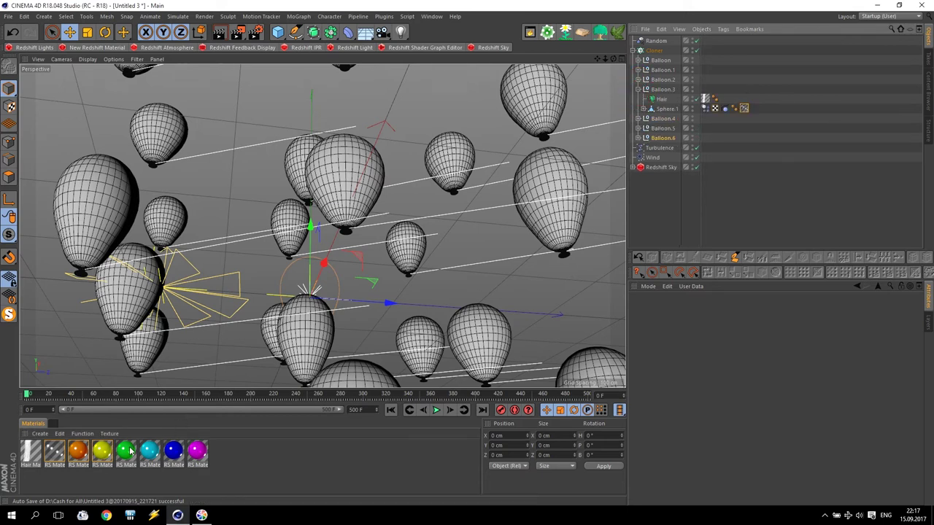
pyautogui.click(638, 89)
pyautogui.click(639, 99)
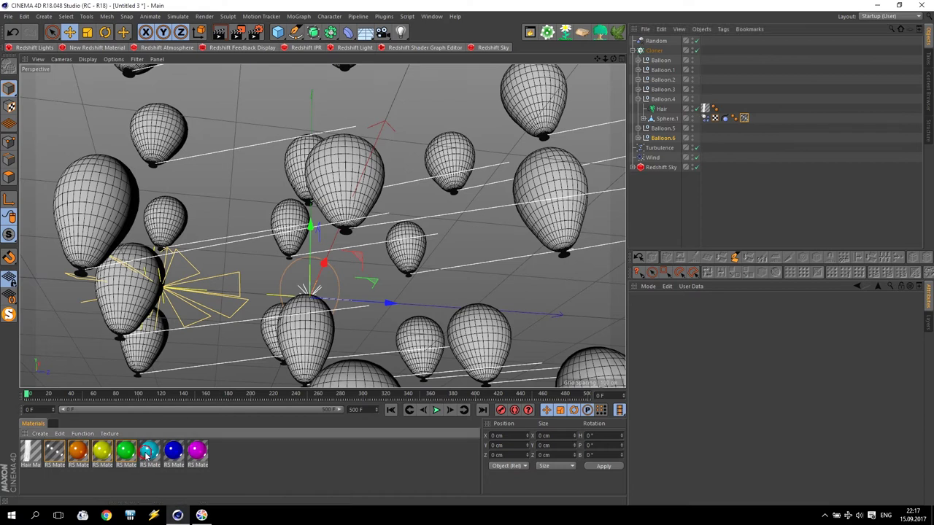
pyautogui.click(638, 99)
pyautogui.click(638, 109)
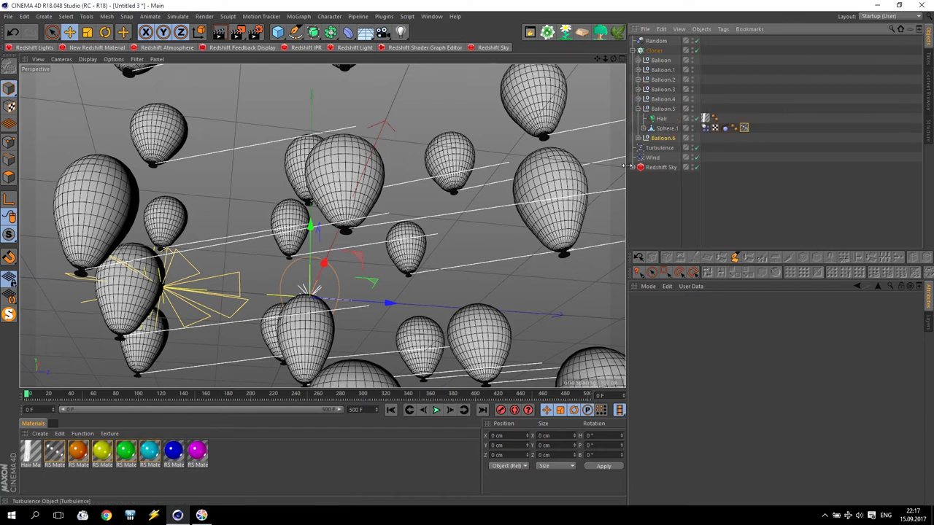
pyautogui.moveTo(207, 454); pyautogui.dragTo(211, 430)
pyautogui.moveTo(762, 123); pyautogui.dragTo(746, 127)
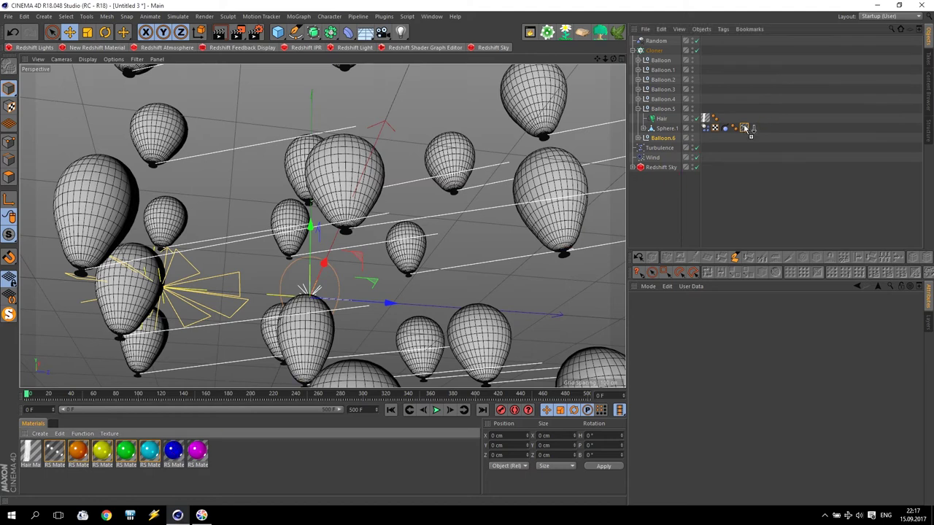
pyautogui.click(639, 108)
# Assign the magenta material to Balloon.6's sphere and select the Turbulence object
pyautogui.click(638, 118)
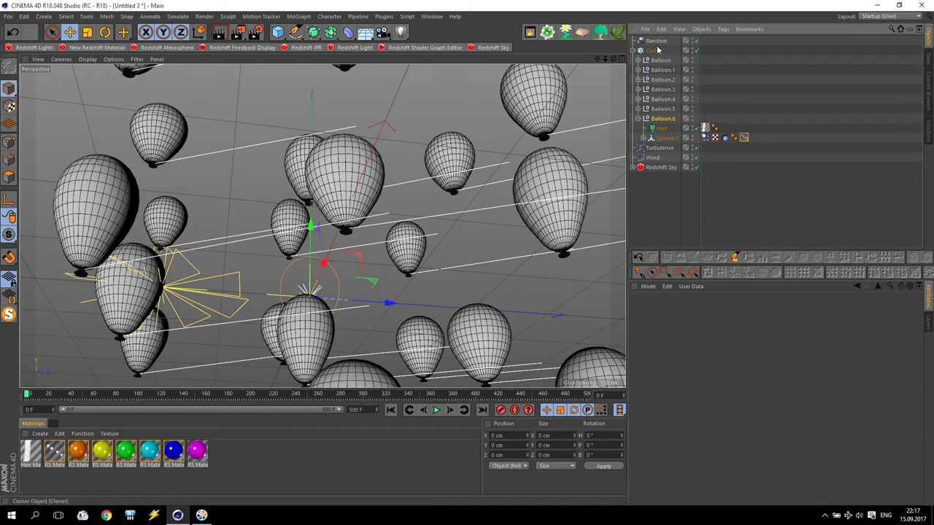
pyautogui.moveTo(418, 328); pyautogui.dragTo(743, 137)
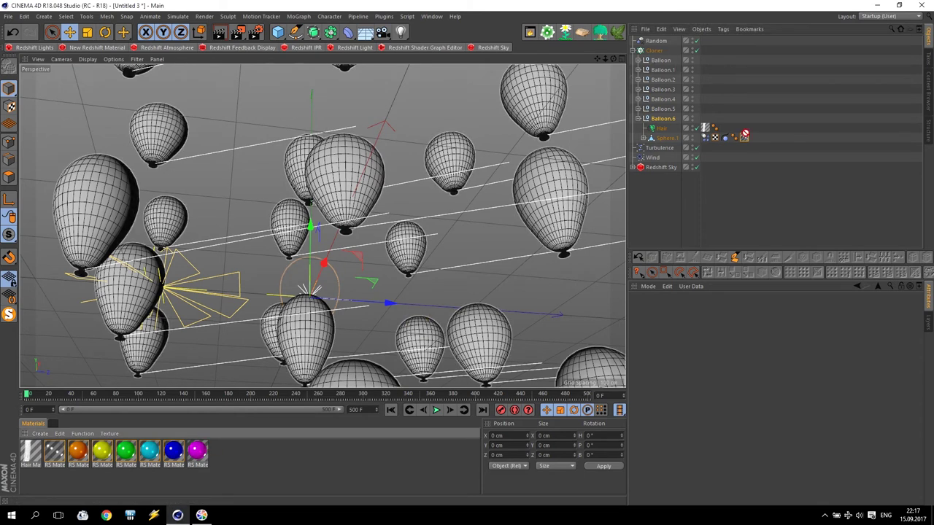
pyautogui.click(638, 118)
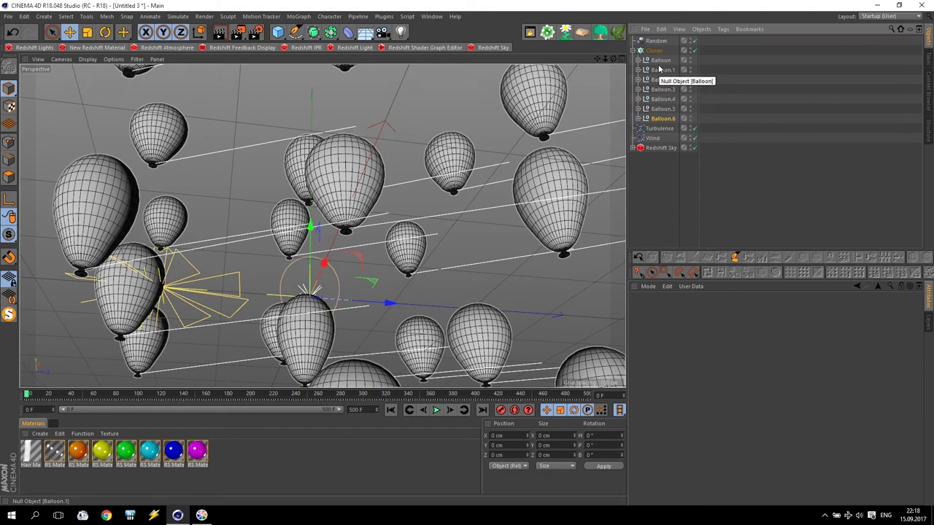
pyautogui.click(661, 60)
pyautogui.click(656, 129)
# Preview-render the coloured balloons in the viewport, then clear it and orbit and zoom around them
pyautogui.click(659, 117)
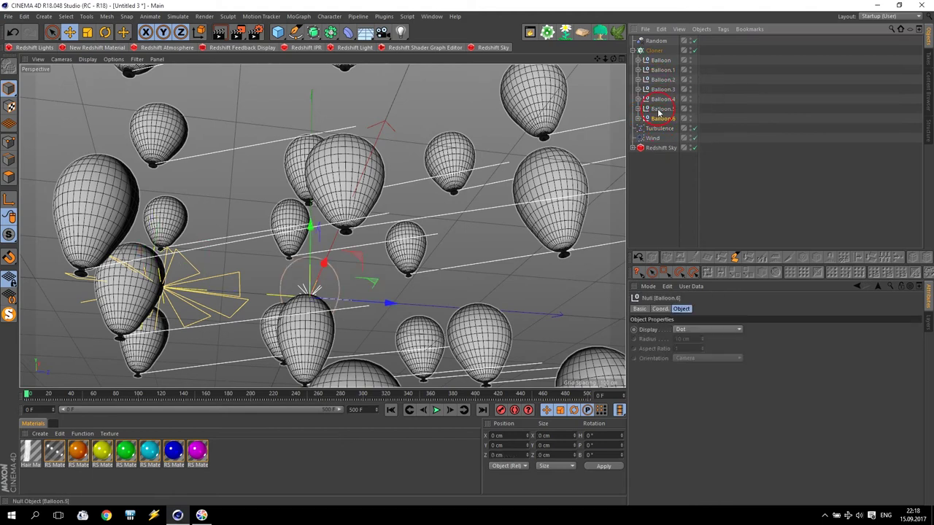
pyautogui.click(219, 34)
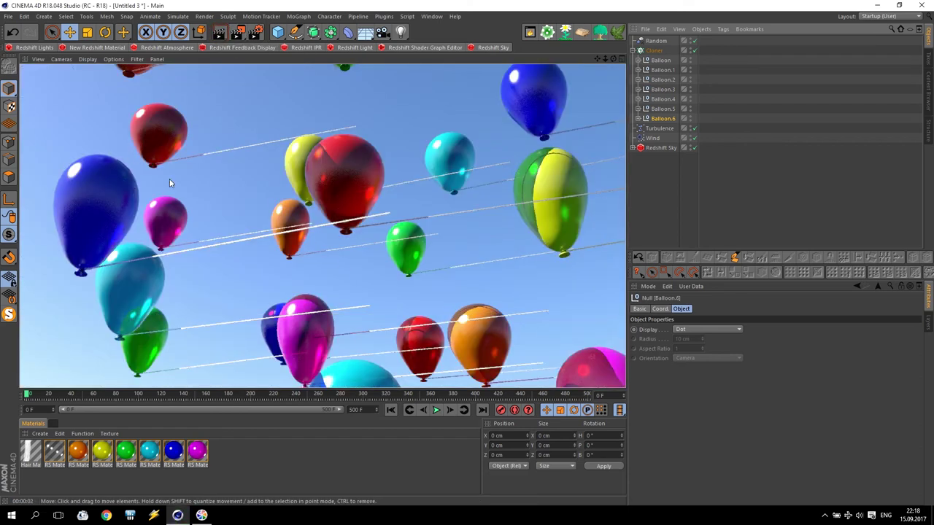
pyautogui.click(391, 410)
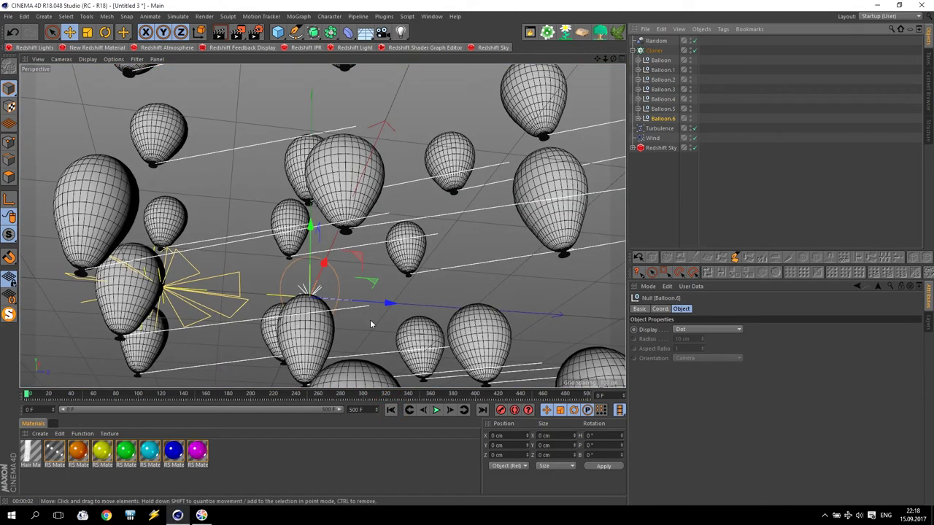
pyautogui.keyDown('alt'); pyautogui.moveTo(370, 324); pyautogui.dragTo(411, 349); pyautogui.keyUp('alt')
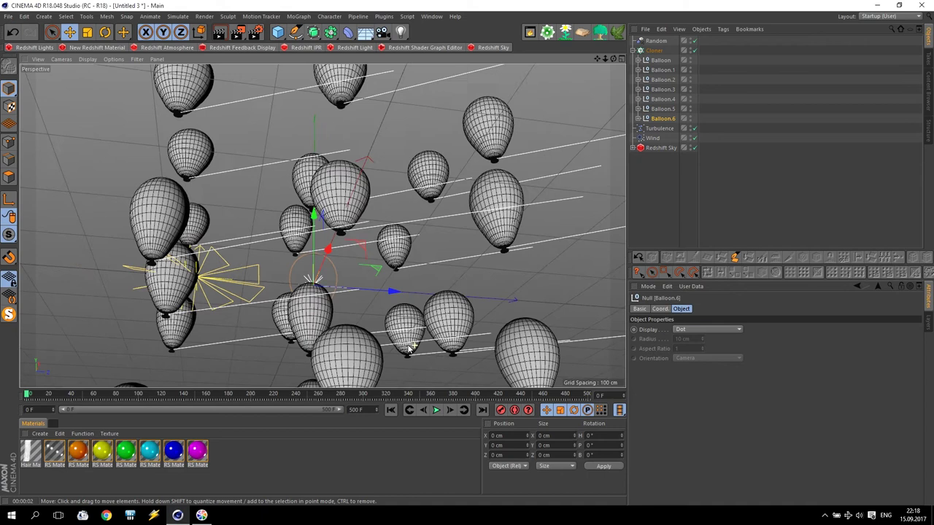
pyautogui.scroll(3, 410, 349)
pyautogui.moveTo(410, 349)
pyautogui.keyDown('alt'); pyautogui.mouseDown()
pyautogui.moveTo(450, 199)
pyautogui.moveTo(341, 252)
pyautogui.mouseUp(); pyautogui.keyUp('alt')
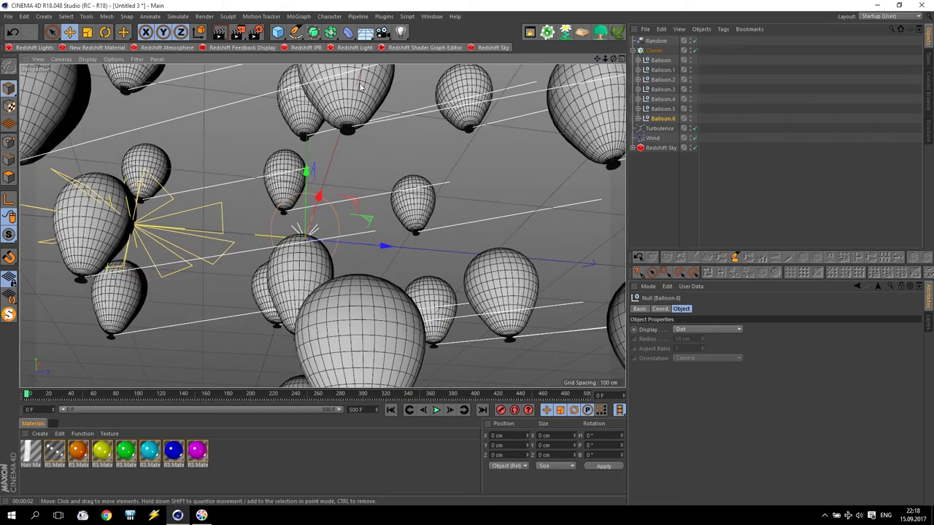
# Add a Camera with a focus distance of 600 cm
pyautogui.click(382, 33)
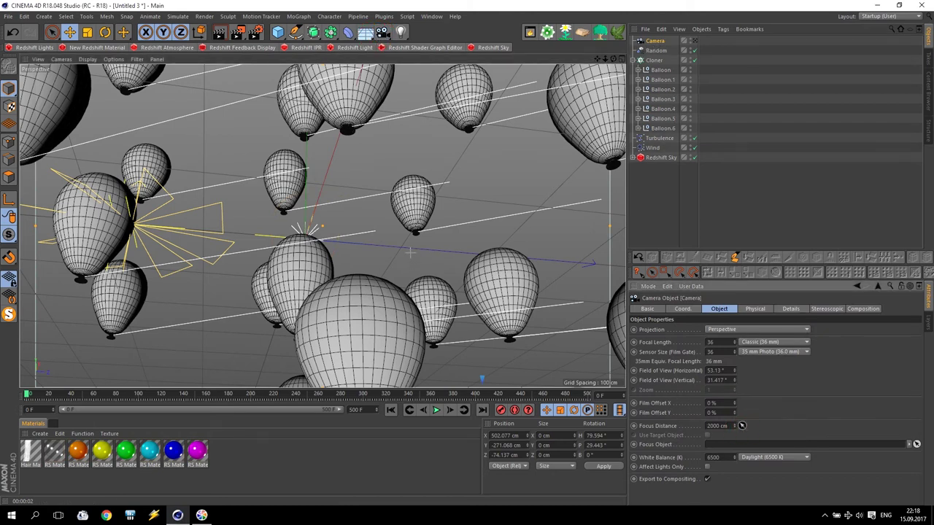
pyautogui.click(305, 255)
pyautogui.write('600')
pyautogui.press('Return')
# Add a Redshift Camera tag to the camera and enable Bokeh
pyautogui.click(722, 29)
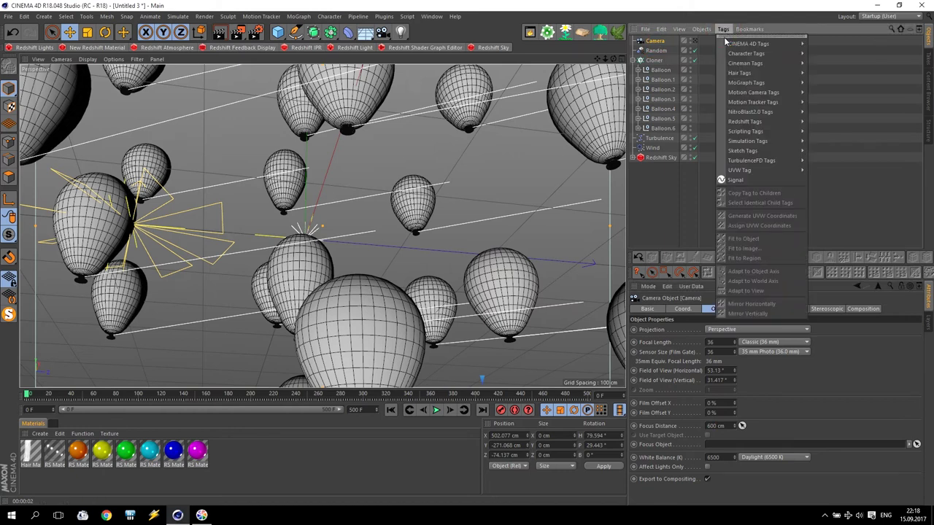
pyautogui.moveTo(744, 121)
pyautogui.click(822, 124)
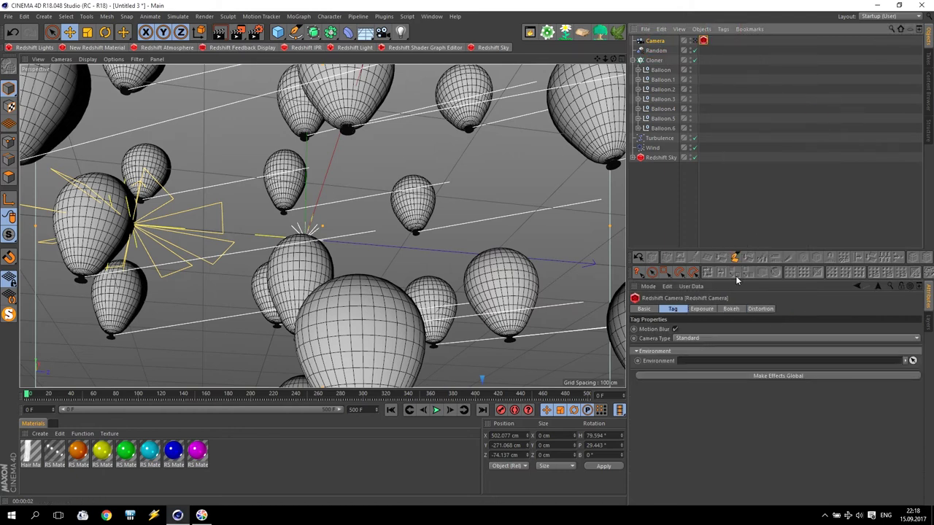
pyautogui.click(727, 310)
pyautogui.click(663, 330)
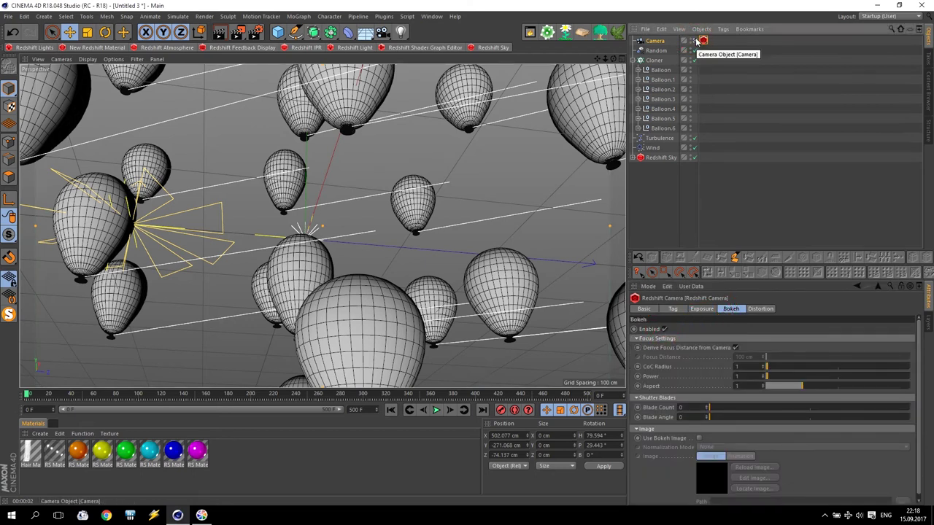
pyautogui.click(656, 41)
pyautogui.click(723, 29)
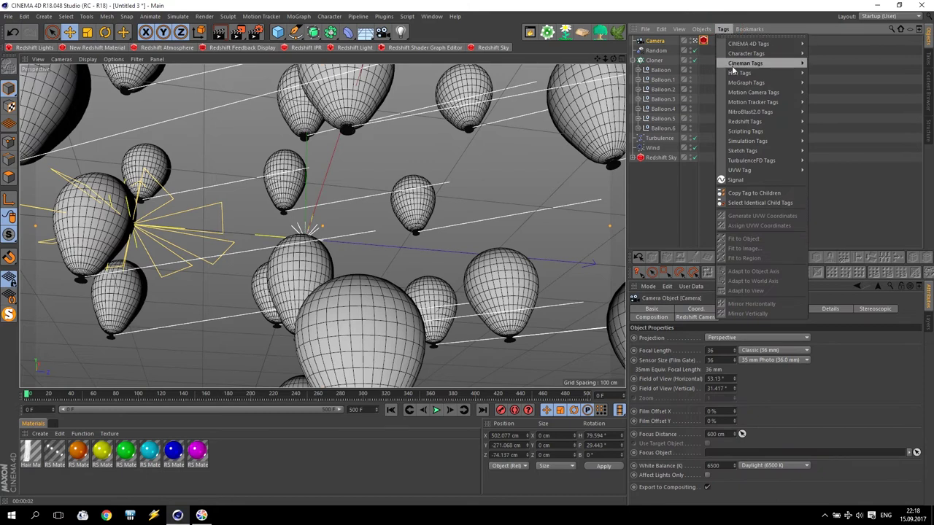
pyautogui.moveTo(748, 44)
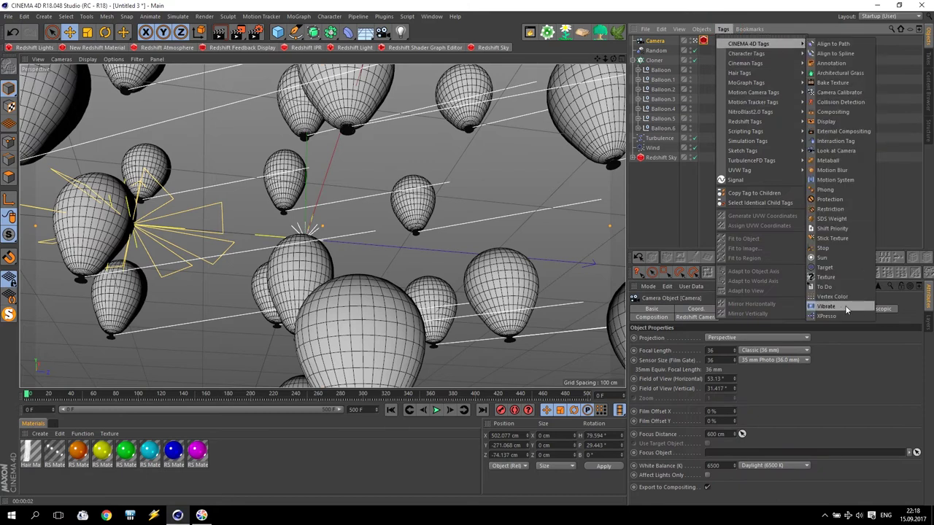
# Add a Vibrate tag shaking camera rotation by 5° on each axis, then play and stop the preview
pyautogui.click(841, 309)
pyautogui.click(685, 431)
pyautogui.click(664, 441)
pyautogui.write('5')
pyautogui.press('Tab')
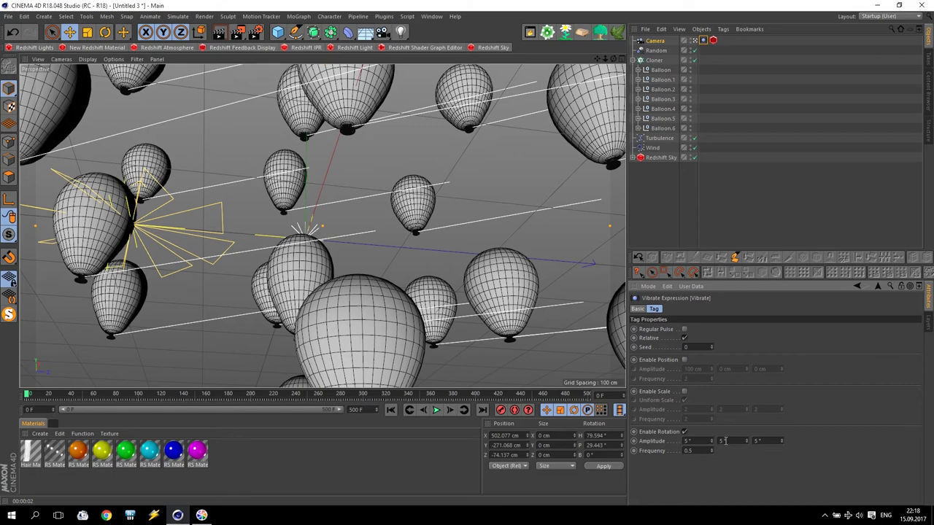
pyautogui.press('Return')
pyautogui.click(436, 411)
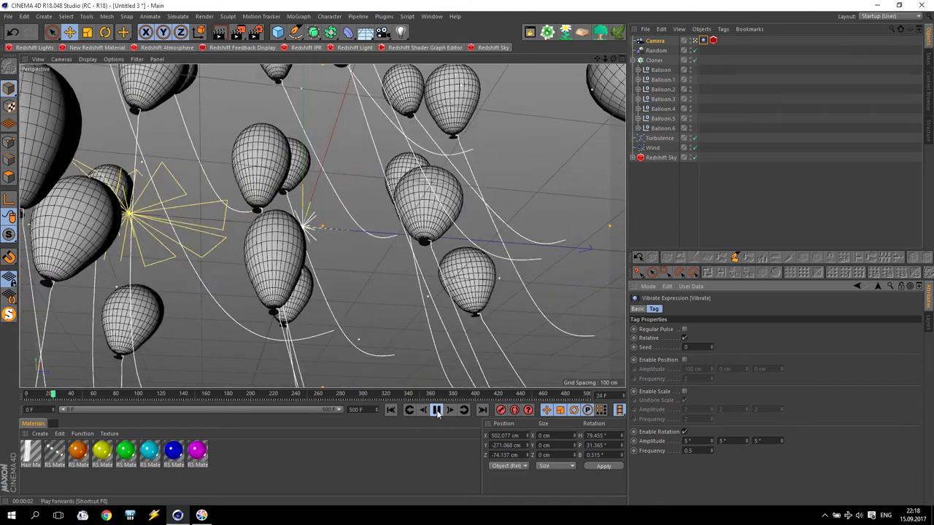
pyautogui.click(436, 411)
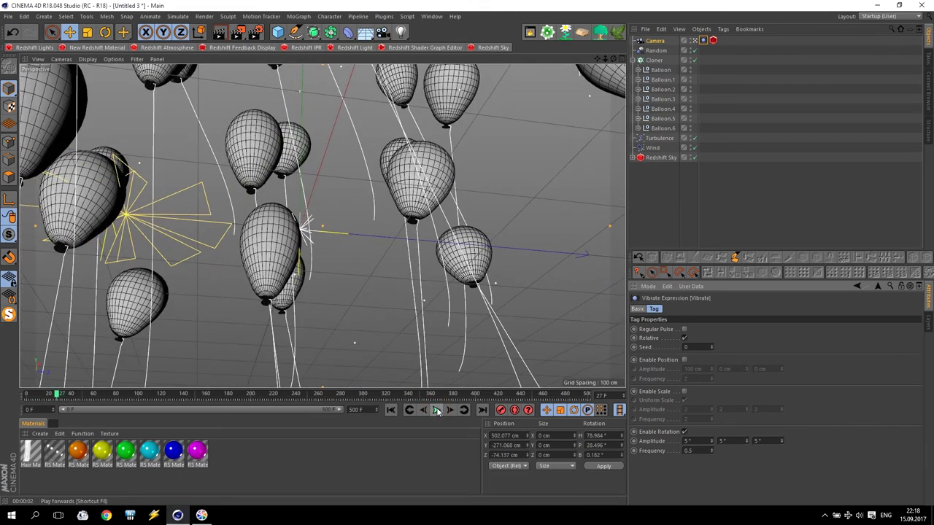
# Render the camera view at 1280x720 to the Picture Viewer and browse its History list
pyautogui.click(238, 33)
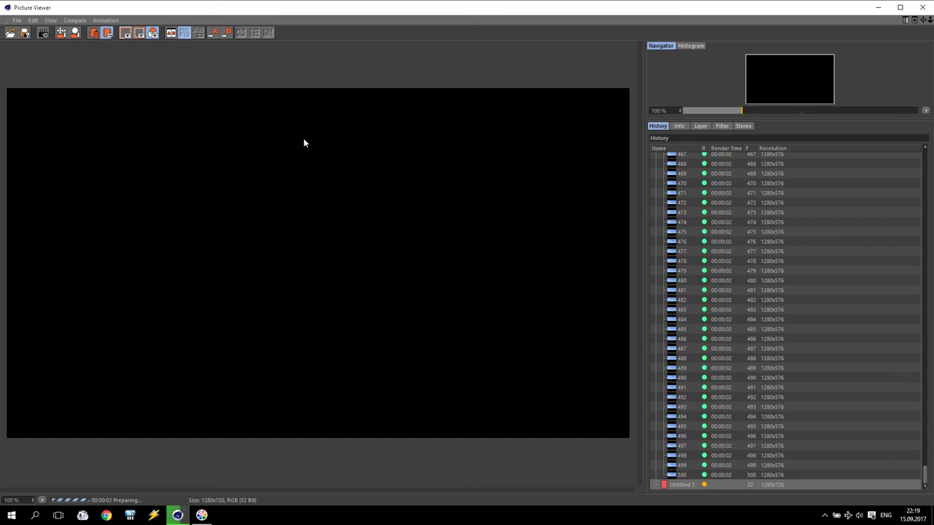
pyautogui.moveTo(926, 471); pyautogui.dragTo(931, 163)
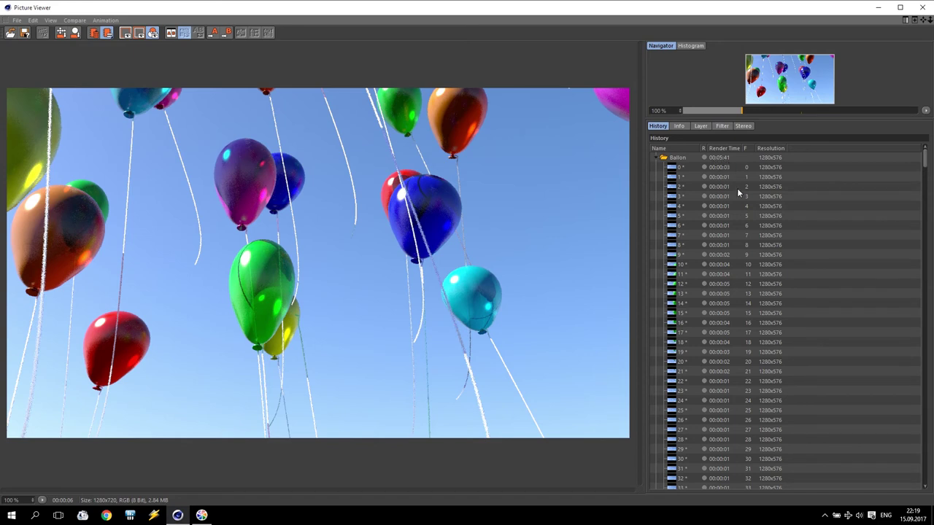
pyautogui.scroll(-10, 726, 369)
pyautogui.scroll(-10, 728, 370)
pyautogui.scroll(-10, 727, 370)
pyautogui.scroll(-10, 727, 370)
pyautogui.scroll(-10, 728, 371)
pyautogui.scroll(-10, 730, 370)
pyautogui.scroll(-10, 730, 370)
pyautogui.scroll(-15, 731, 377)
pyautogui.scroll(-15, 781, 394)
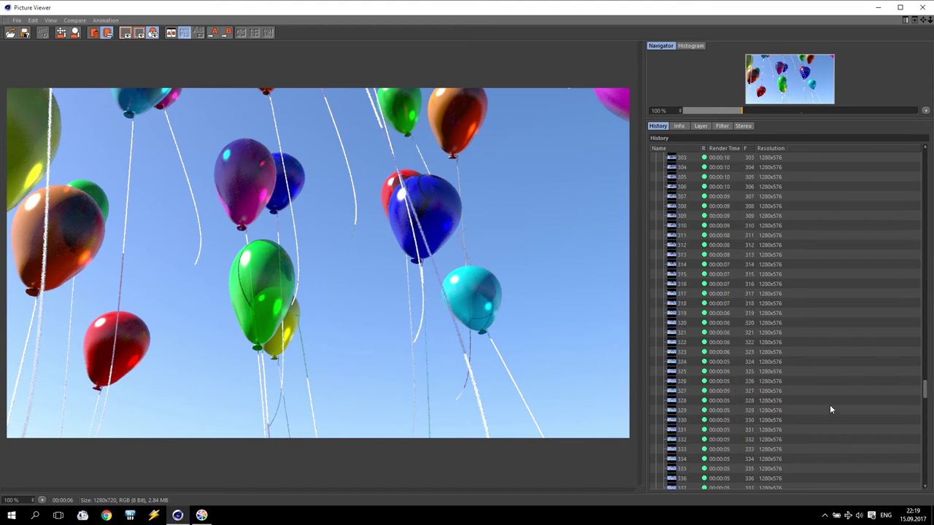
pyautogui.moveTo(927, 391); pyautogui.dragTo(931, 214)
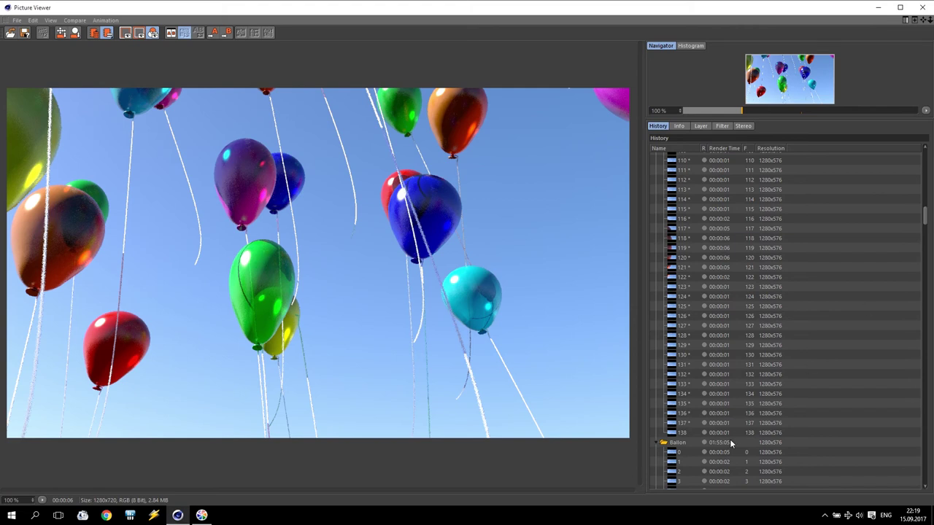
# Compare the earlier Ballon sequence with the new Untitled 3 render, then close the Picture Viewer
pyautogui.click(720, 444)
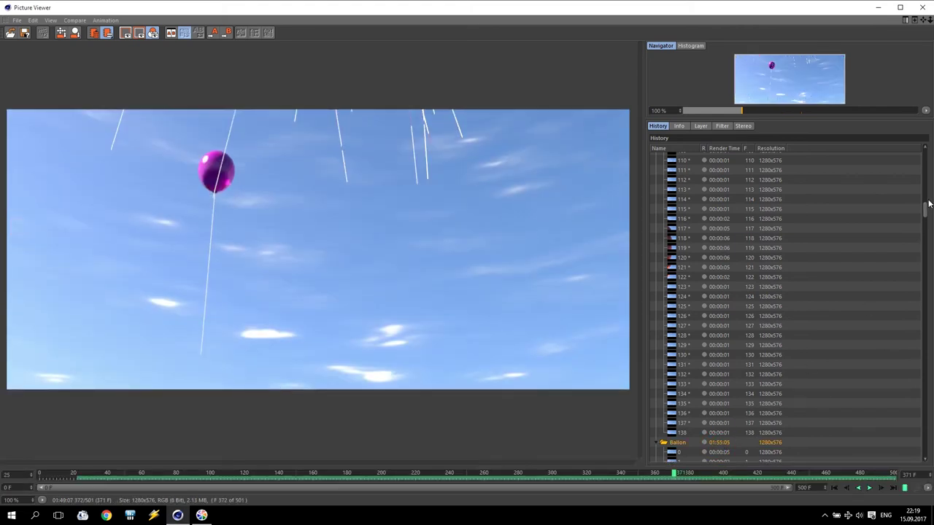
pyautogui.click(924, 238)
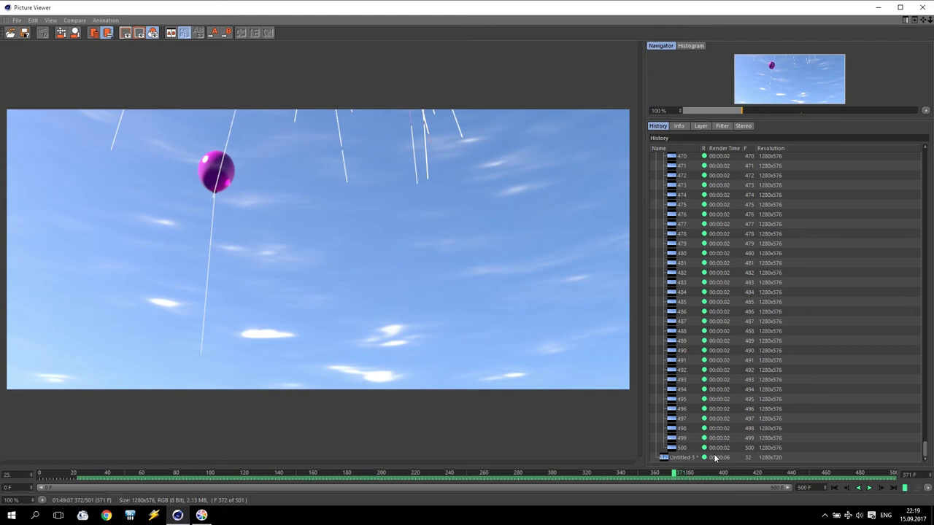
pyautogui.click(715, 457)
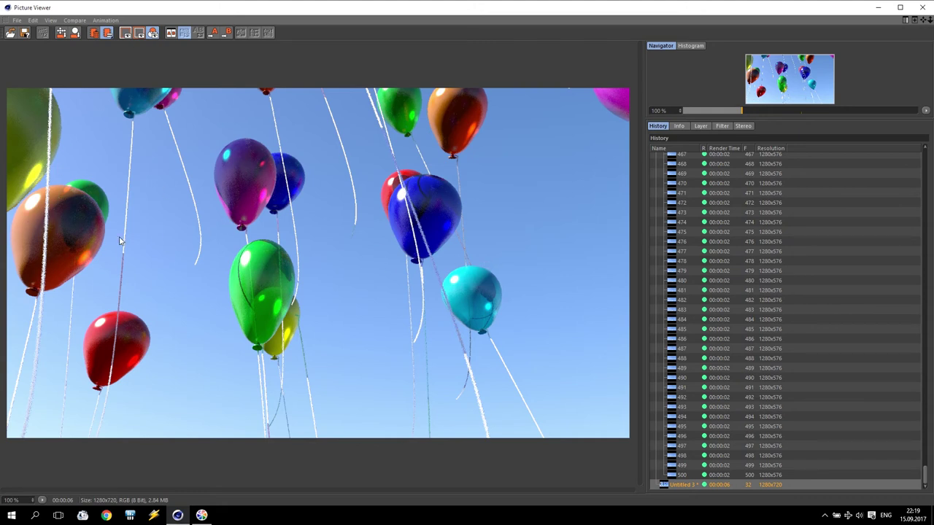
pyautogui.click(924, 6)
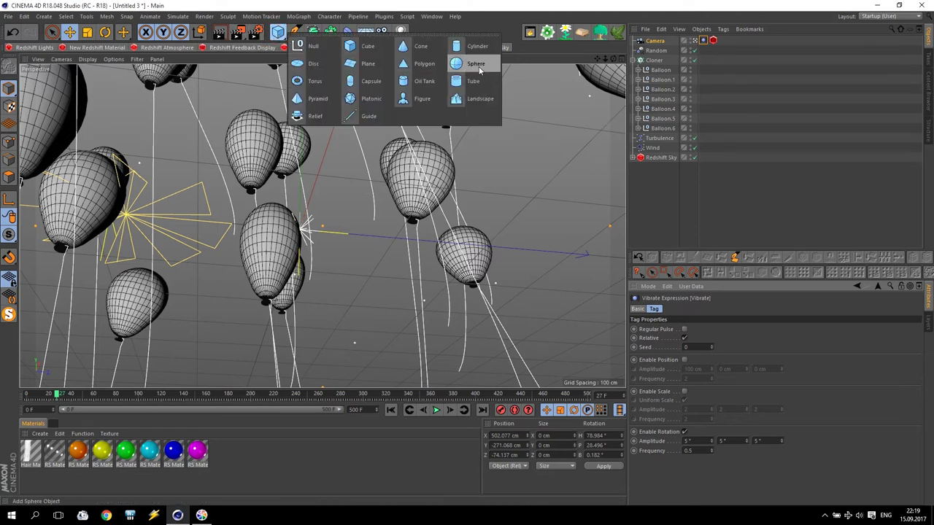
# Add a Sphere and set its radius to 50000 cm
pyautogui.moveTo(276, 35); pyautogui.dragTo(480, 70)
pyautogui.moveTo(686, 330); pyautogui.dragTo(664, 330)
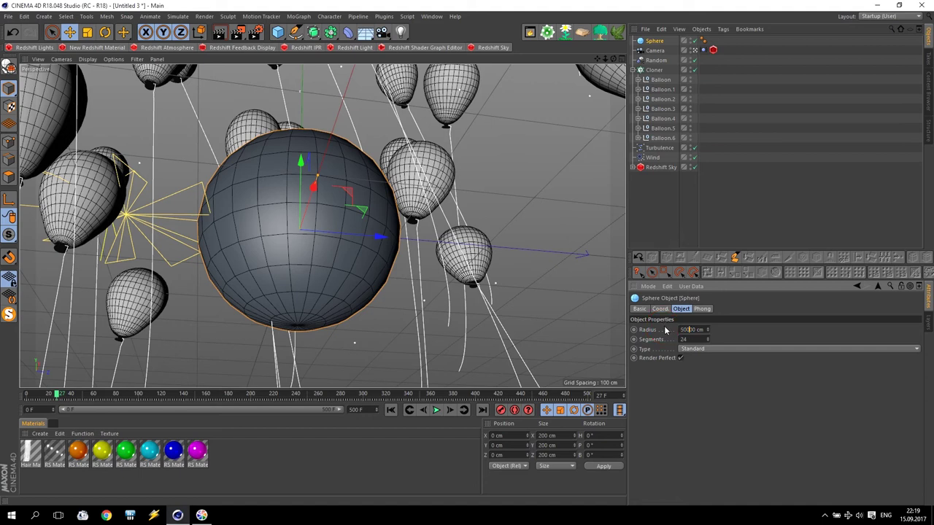
pyautogui.press('Return')
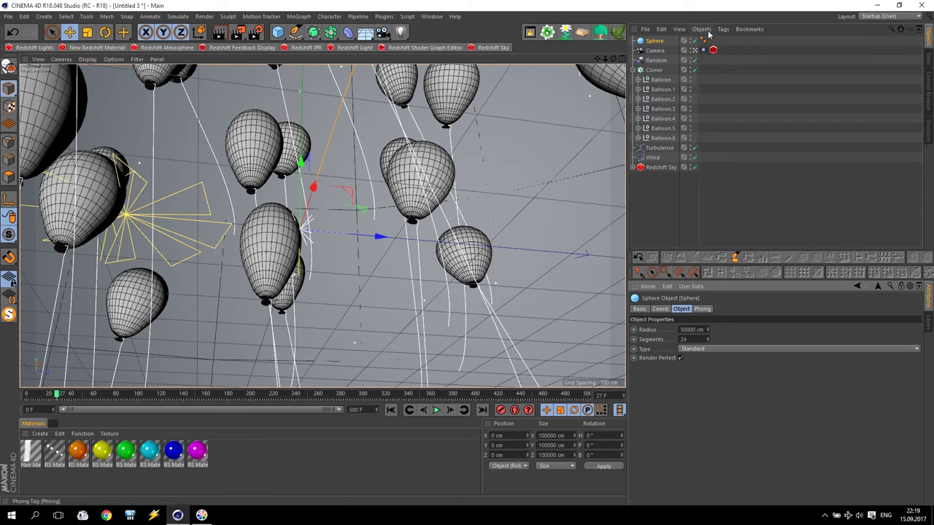
# Add the Sphere to the Redshift Sun's Project Exclude list so the sun doesn't light it
pyautogui.click(633, 167)
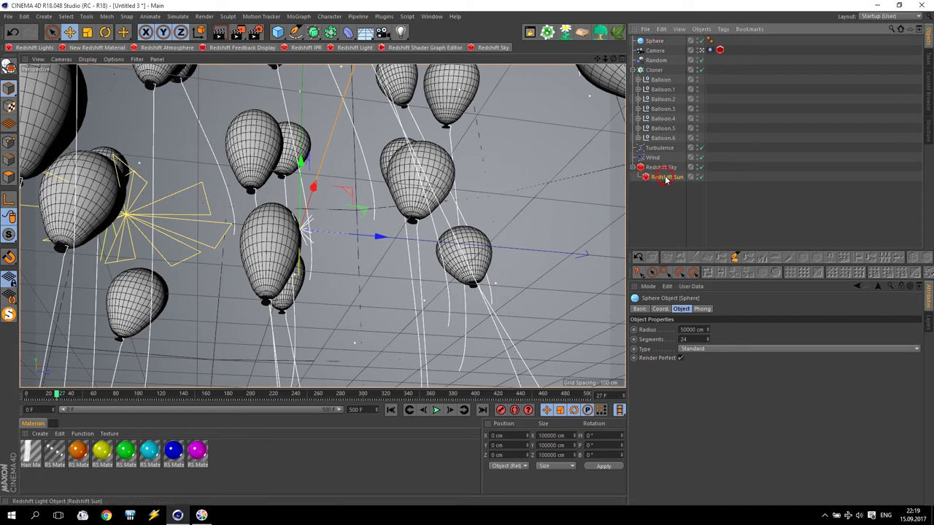
pyautogui.click(664, 177)
pyautogui.click(812, 309)
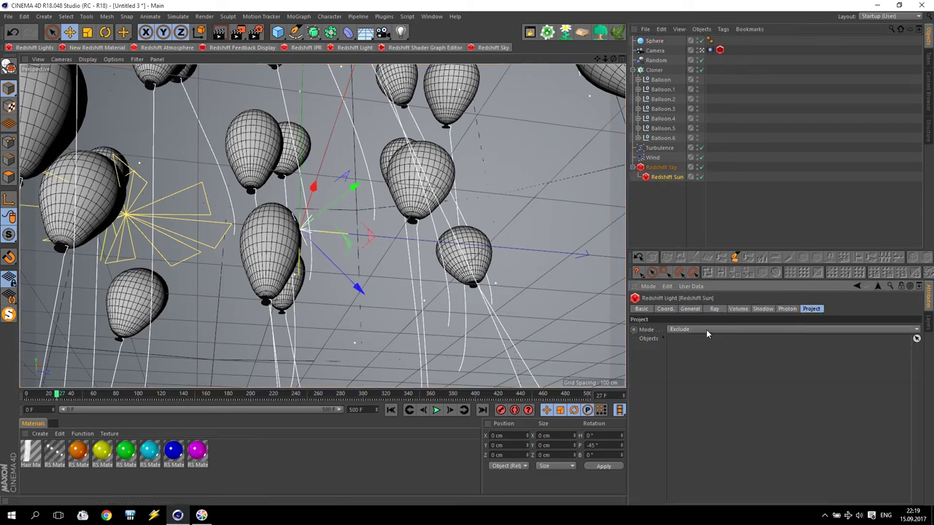
pyautogui.moveTo(664, 41); pyautogui.dragTo(736, 371)
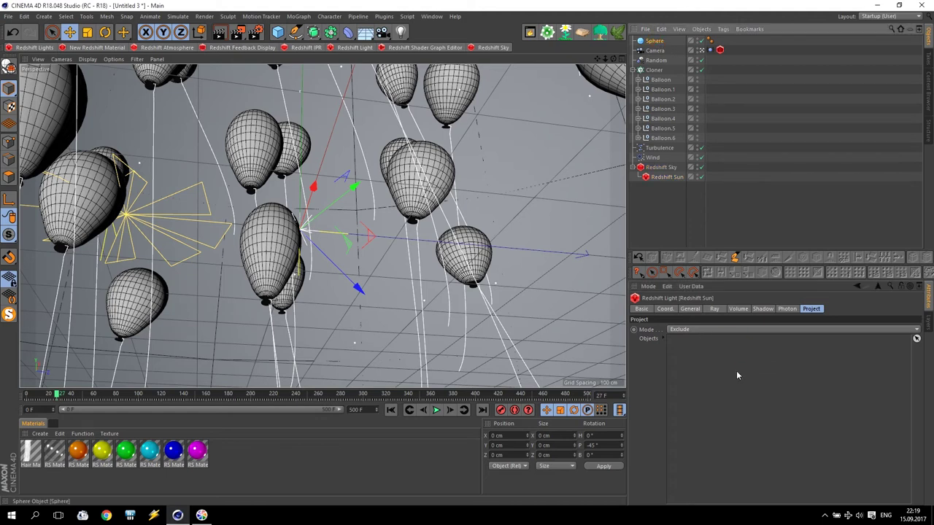
pyautogui.click(655, 41)
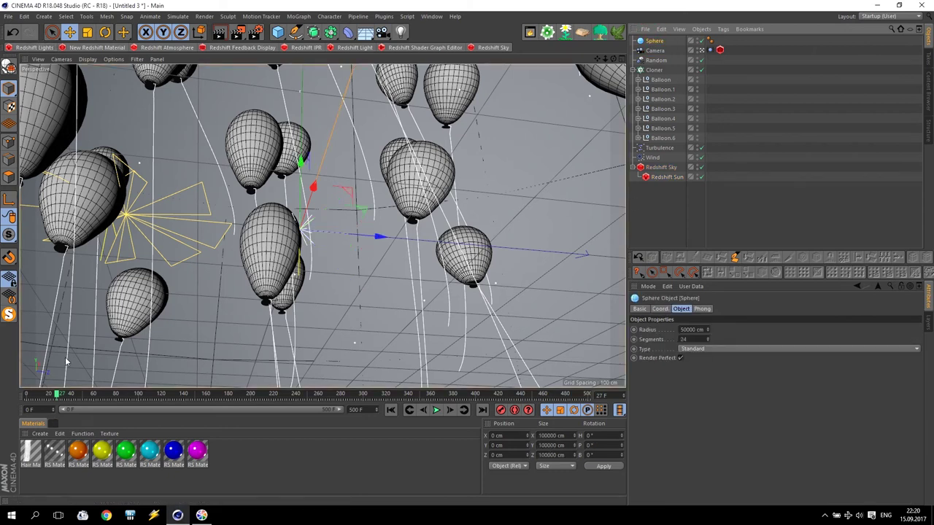
pyautogui.click(40, 434)
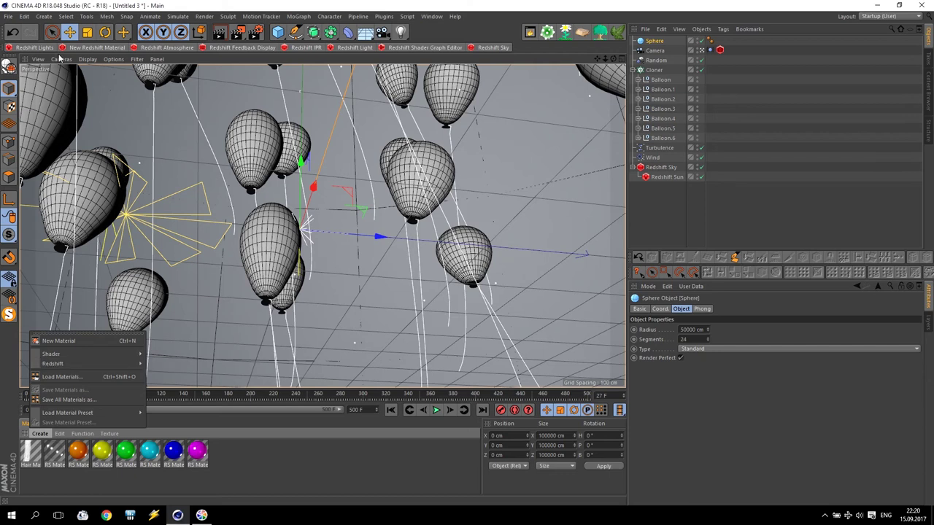
# Create a new Redshift material and add a Material Blender node to its shader graph
pyautogui.click(208, 364)
pyautogui.doubleClick(33, 452)
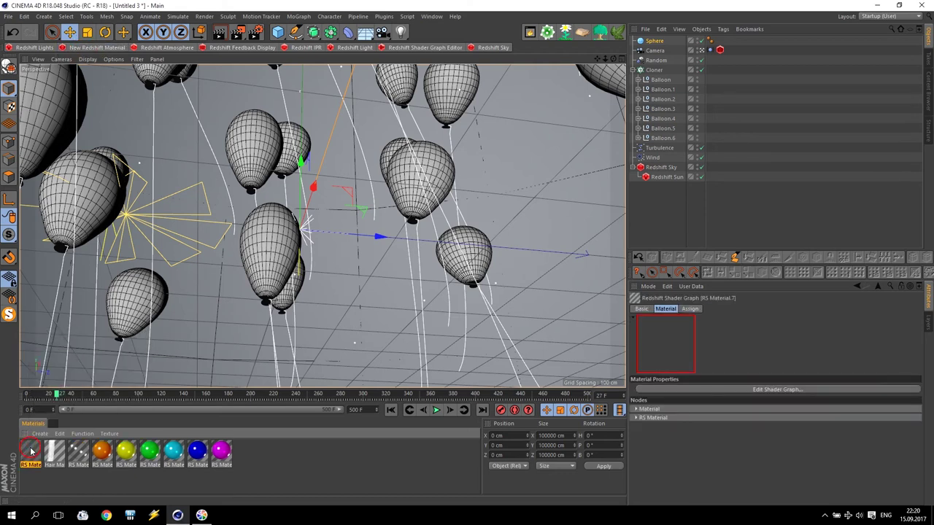
pyautogui.click(310, 101)
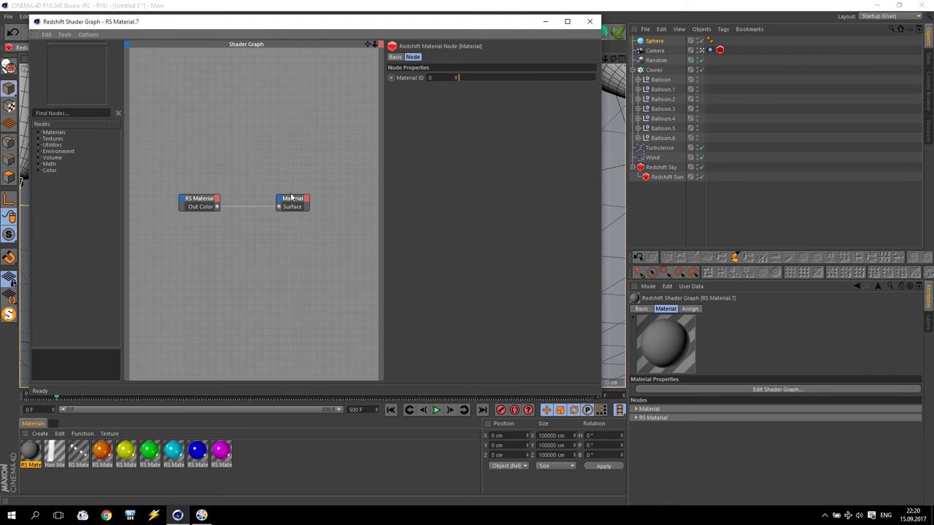
pyautogui.click(39, 132)
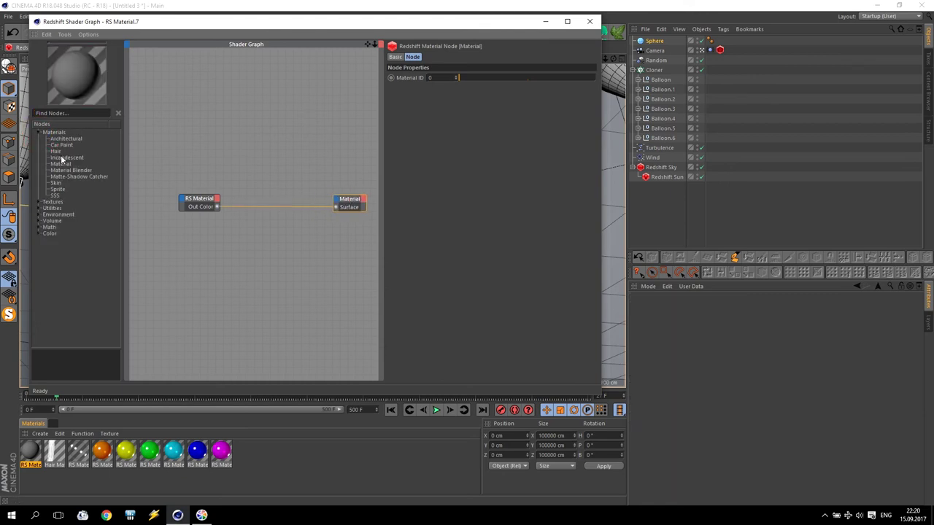
pyautogui.moveTo(73, 171)
pyautogui.mouseDown()
pyautogui.moveTo(285, 200)
pyautogui.moveTo(285, 245)
pyautogui.moveTo(334, 210)
pyautogui.mouseUp()
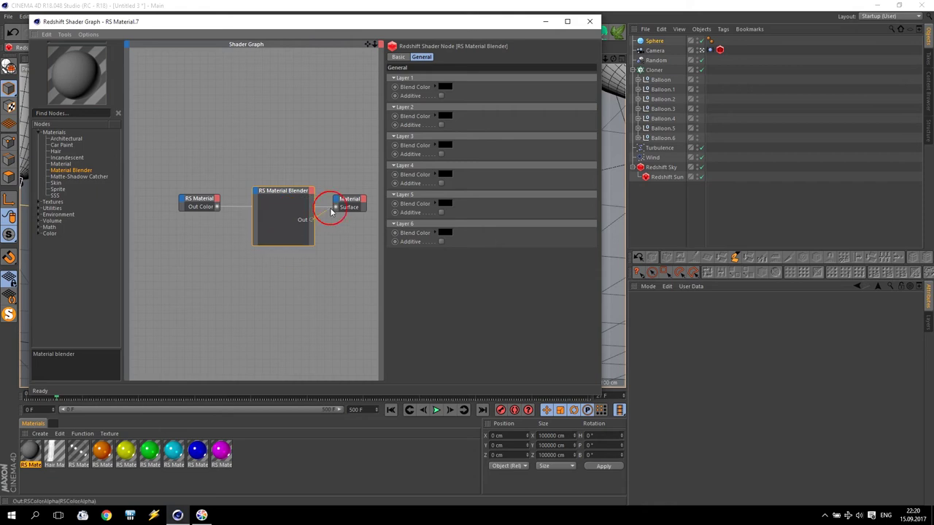
pyautogui.moveTo(286, 192); pyautogui.dragTo(289, 178)
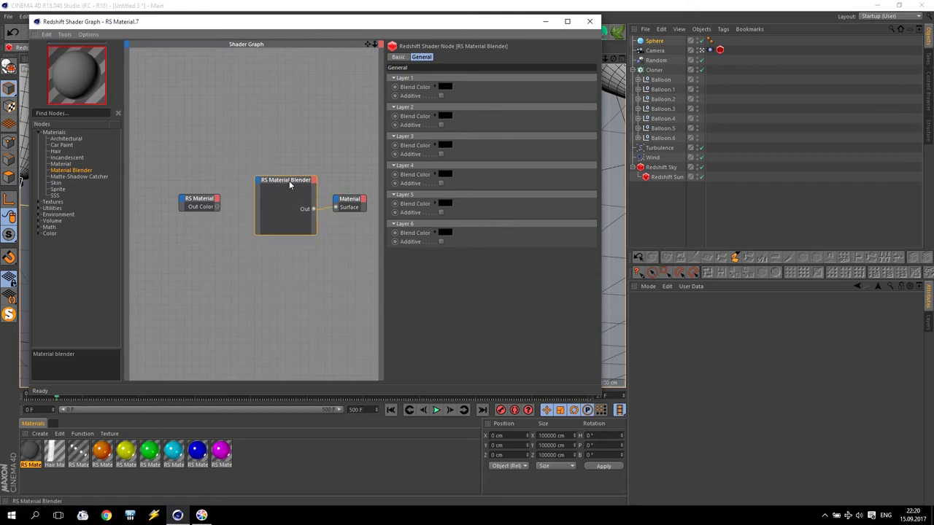
pyautogui.moveTo(199, 202); pyautogui.dragTo(184, 162)
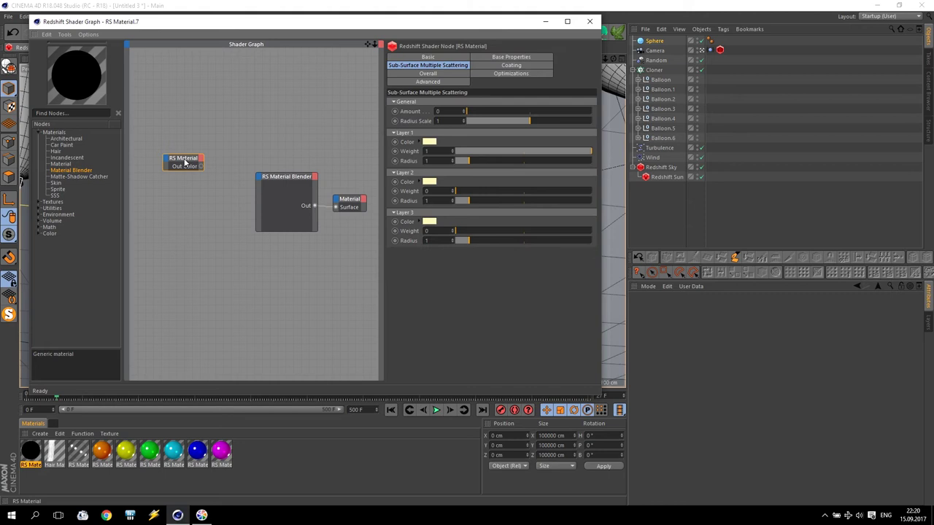
# Set the RS Material's Diffuse Weight to 0, Refraction Weight to 1 and IOR to 1
pyautogui.click(489, 56)
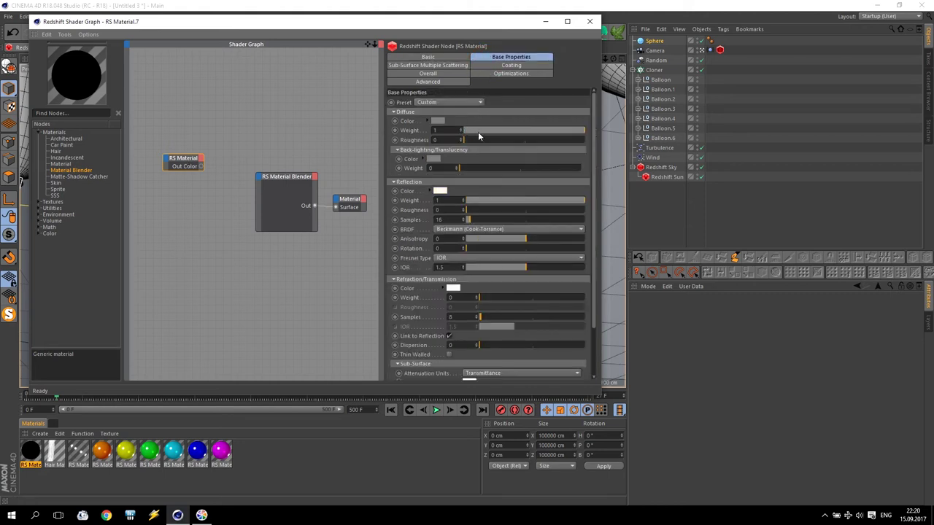
pyautogui.moveTo(478, 132); pyautogui.dragTo(367, 131)
pyautogui.scroll(-1, 492, 208)
pyautogui.moveTo(492, 198); pyautogui.dragTo(469, 191)
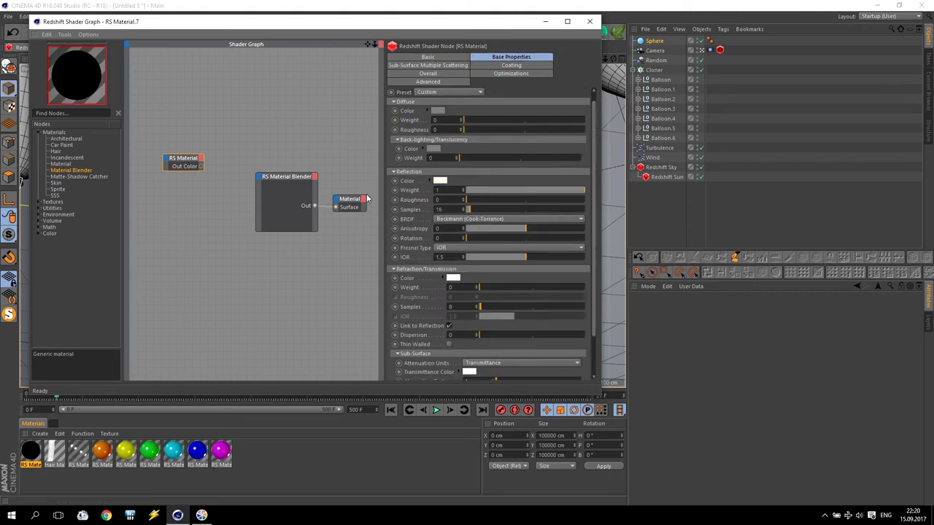
pyautogui.moveTo(492, 288); pyautogui.dragTo(609, 298)
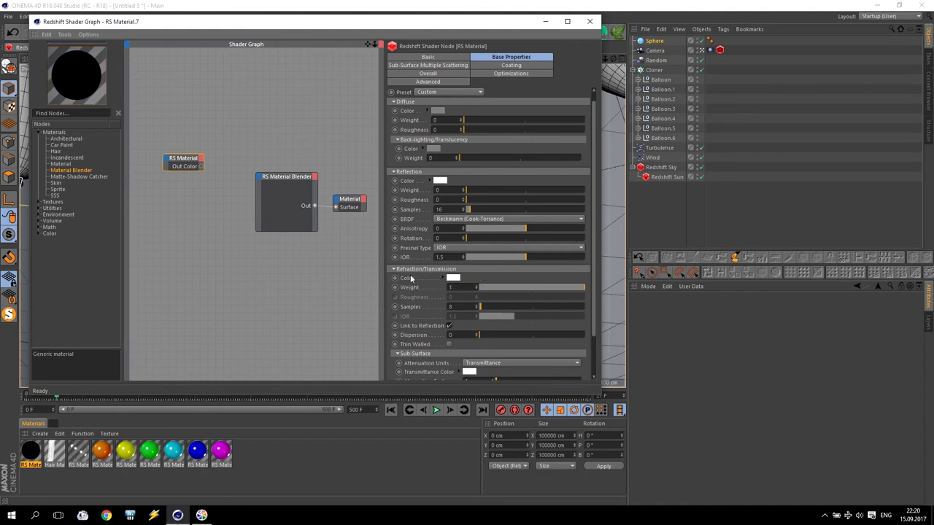
pyautogui.moveTo(450, 257); pyautogui.dragTo(416, 260)
# Wire the RS Material's Out Color into the Material Blender's Base Color
pyautogui.moveTo(203, 166); pyautogui.dragTo(260, 180)
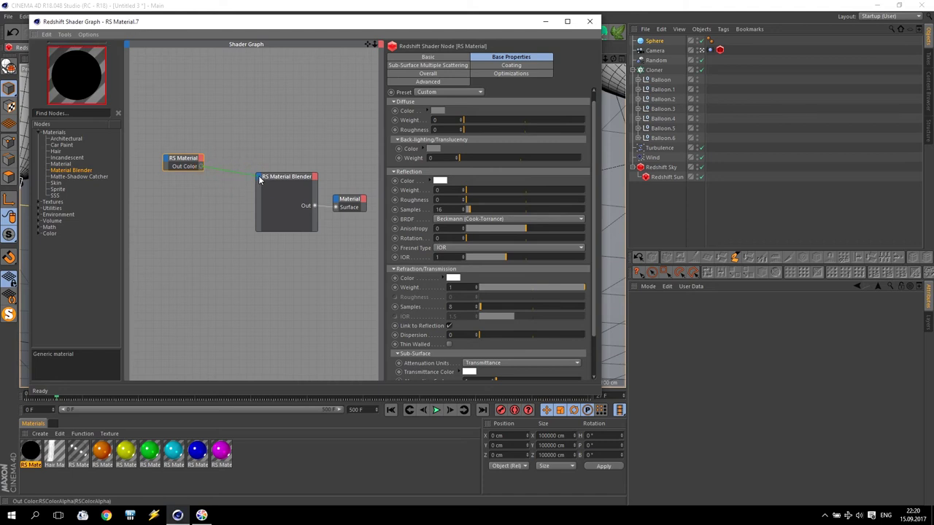
pyautogui.click(291, 184)
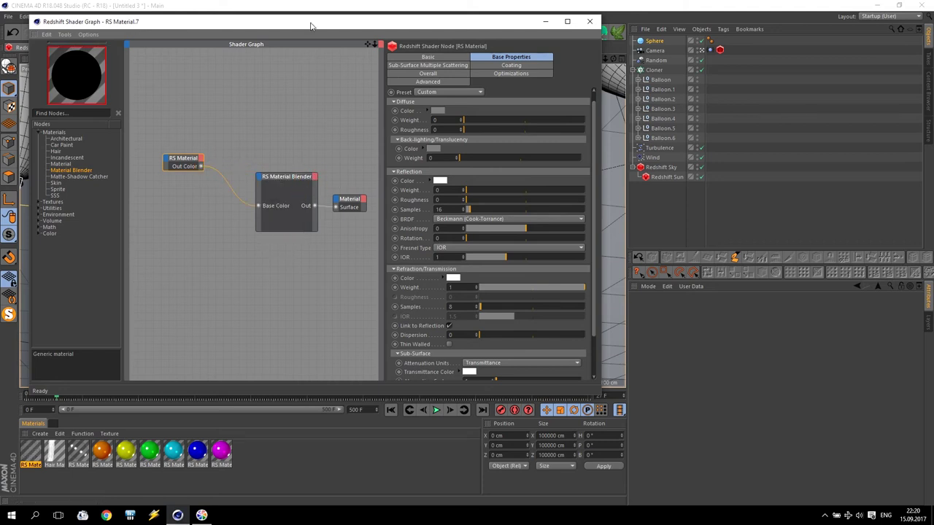
pyautogui.moveTo(310, 25); pyautogui.dragTo(620, 102)
pyautogui.click(451, 69)
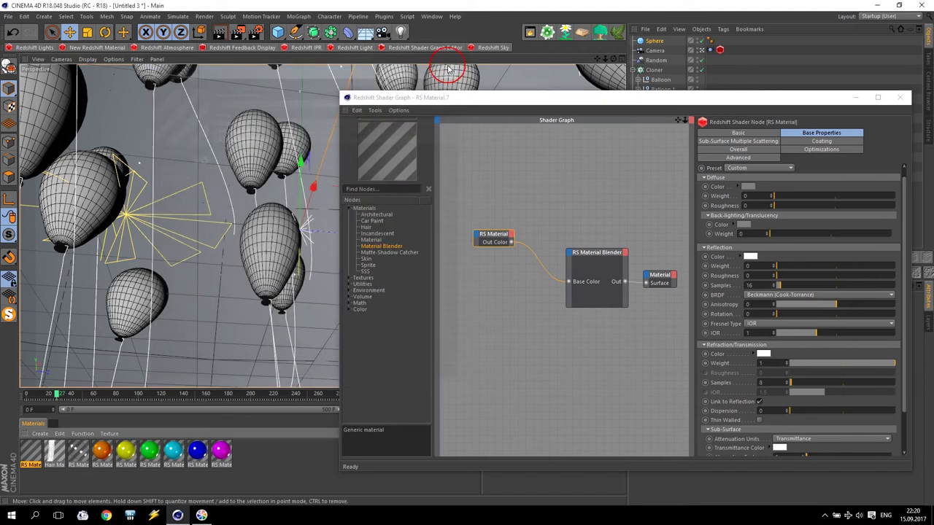
# Start the Redshift IPR preview and apply RS Material.7 to the large Sphere
pyautogui.click(306, 48)
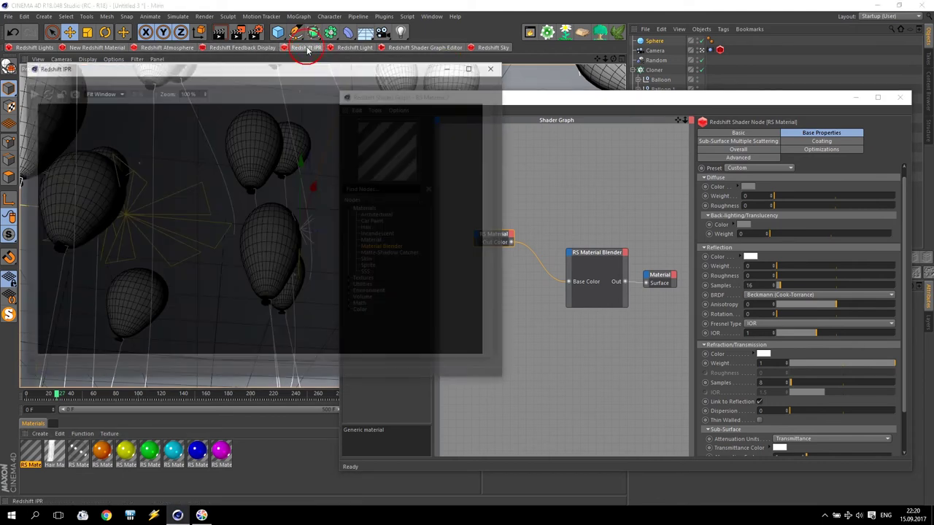
pyautogui.click(32, 91)
pyautogui.click(70, 70)
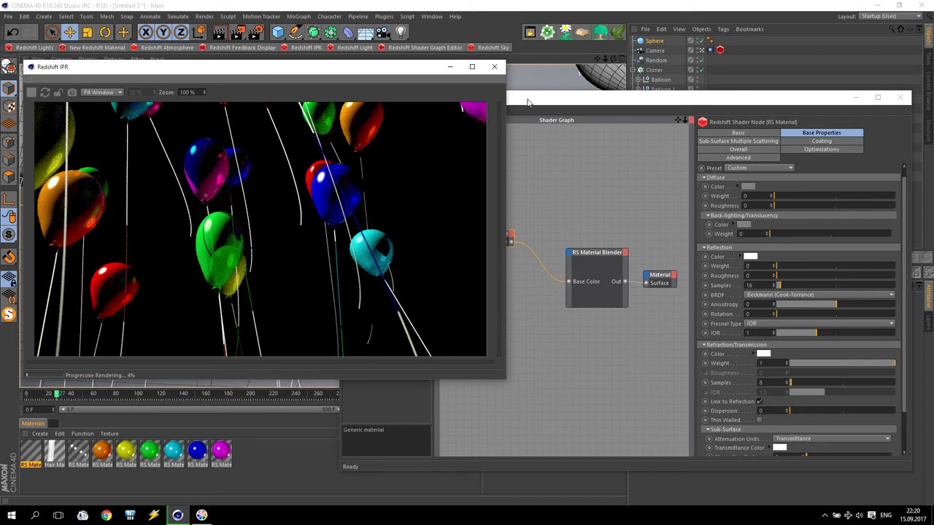
pyautogui.click(528, 102)
pyautogui.moveTo(631, 105)
pyautogui.mouseDown()
pyautogui.moveTo(373, 93)
pyautogui.moveTo(631, 115)
pyautogui.mouseUp()
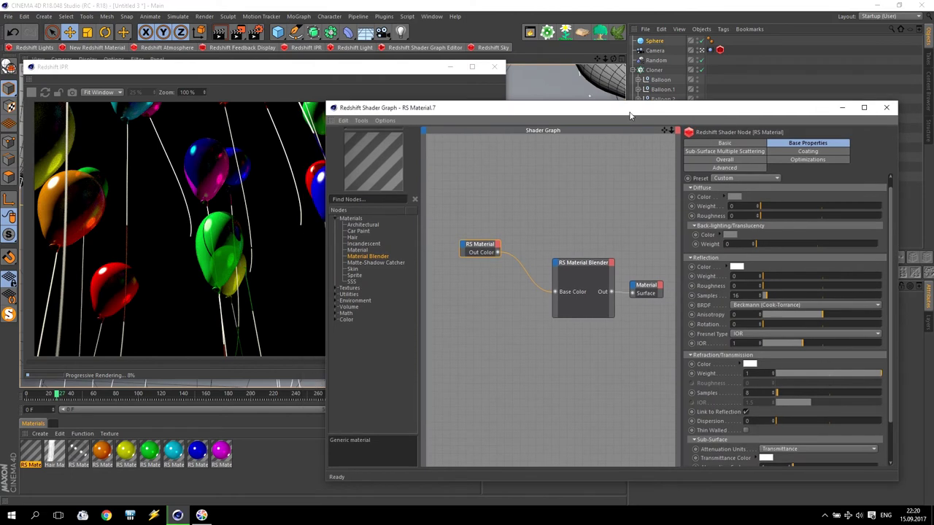
pyautogui.moveTo(31, 450); pyautogui.dragTo(657, 44)
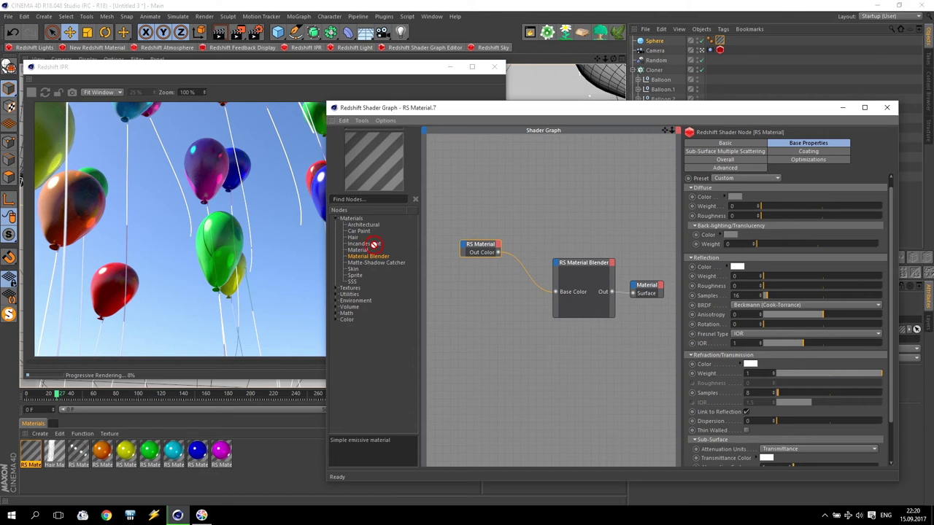
# Add an RS Incandescent node into Layer Color 1, plus RS Noise and RS Color Correct nodes
pyautogui.moveTo(366, 245)
pyautogui.mouseDown()
pyautogui.moveTo(470, 278)
pyautogui.moveTo(557, 266)
pyautogui.mouseUp()
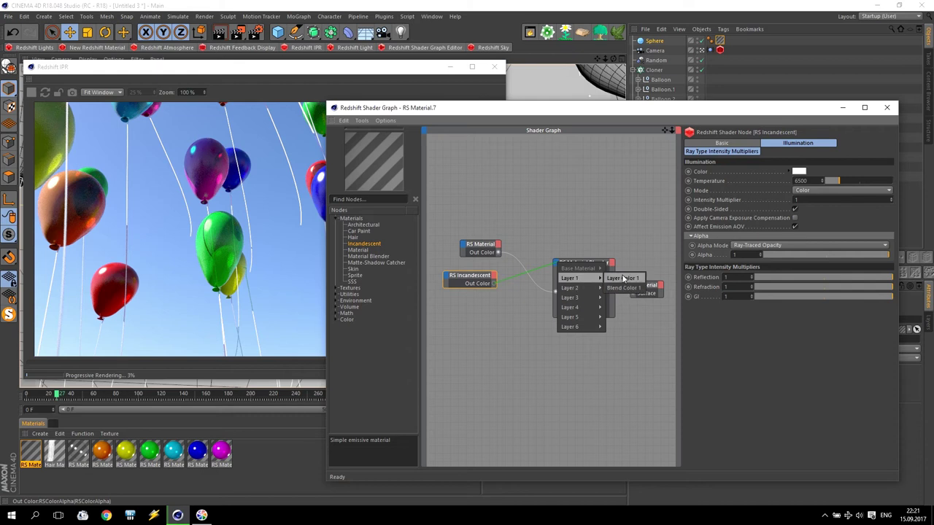
pyautogui.click(622, 276)
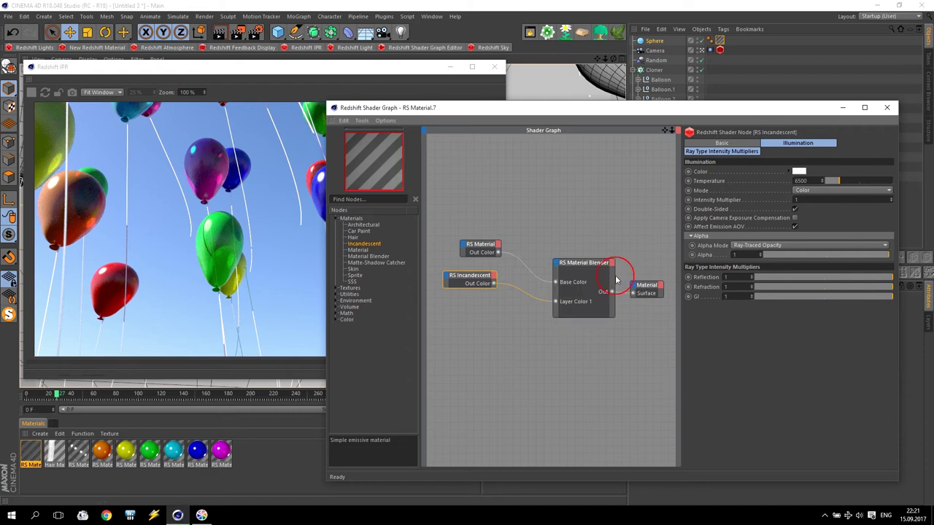
pyautogui.click(338, 288)
pyautogui.moveTo(355, 313); pyautogui.dragTo(450, 339)
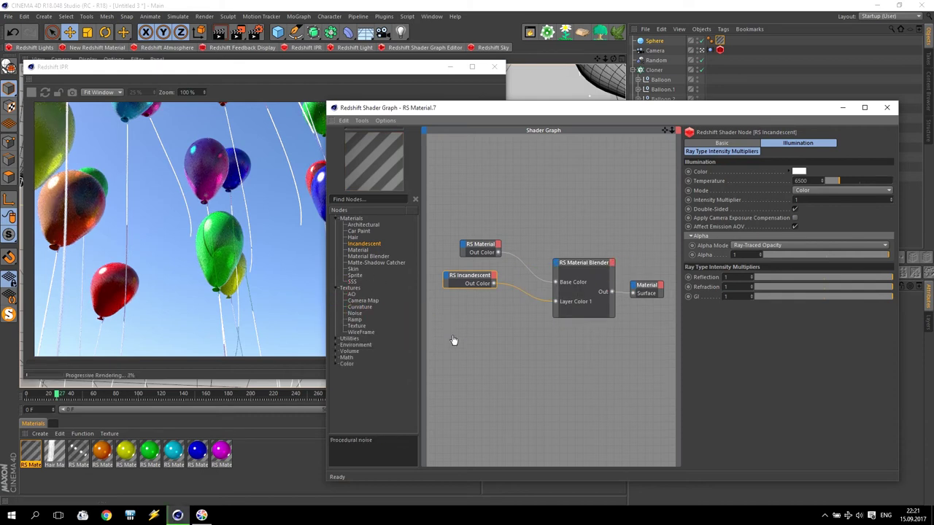
pyautogui.click(334, 364)
pyautogui.moveTo(373, 391)
pyautogui.mouseDown()
pyautogui.moveTo(521, 332)
pyautogui.moveTo(490, 341)
pyautogui.moveTo(626, 304)
pyautogui.moveTo(555, 302)
pyautogui.mouseUp()
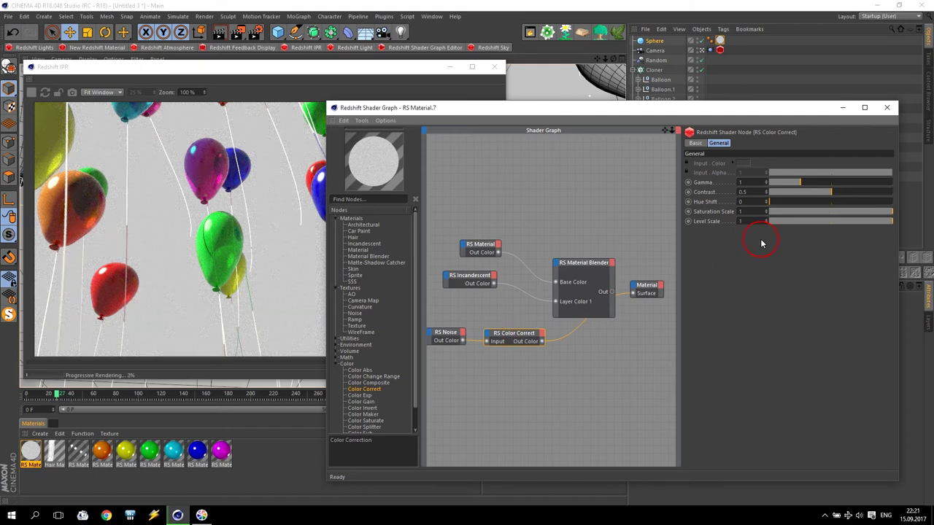
# Set the RS Color Correct contrast to 0.95
pyautogui.click(747, 191)
pyautogui.write('0.95')
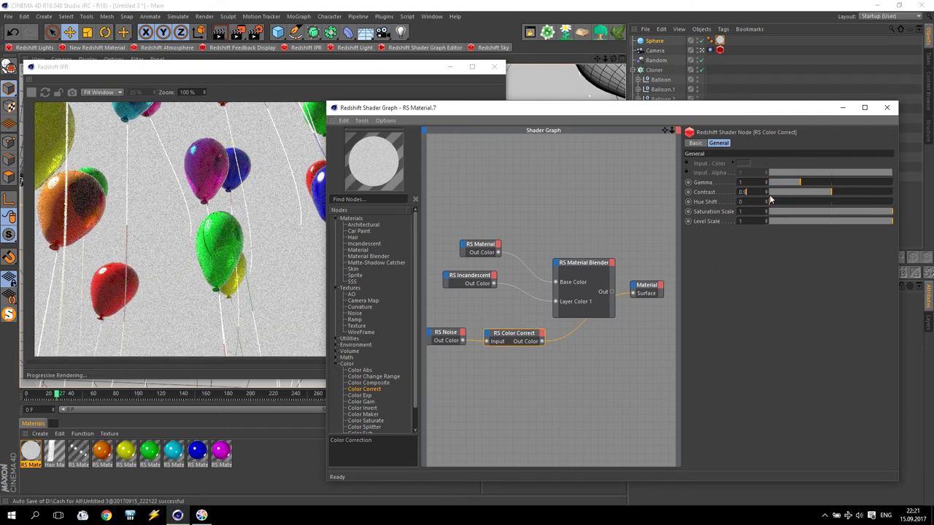
pyautogui.press('Return')
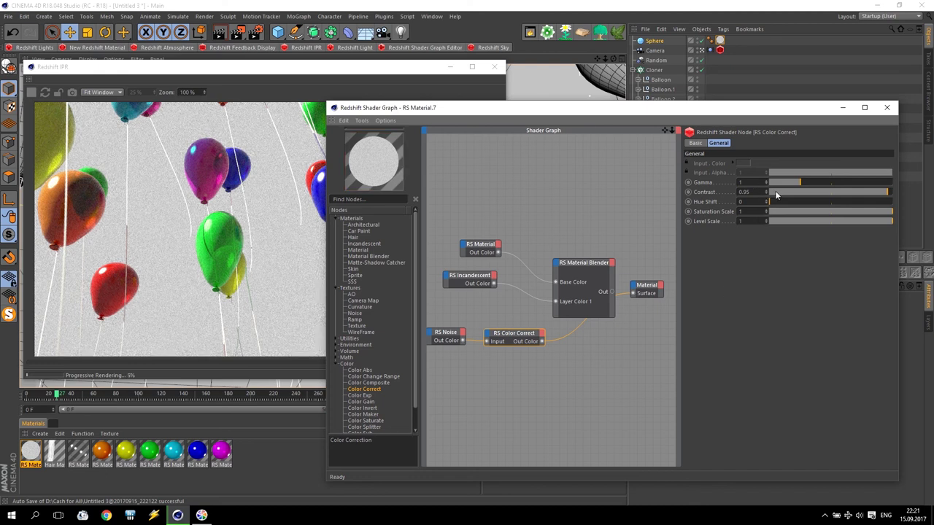
# Change the RS Noise type to Turbulence
pyautogui.click(449, 334)
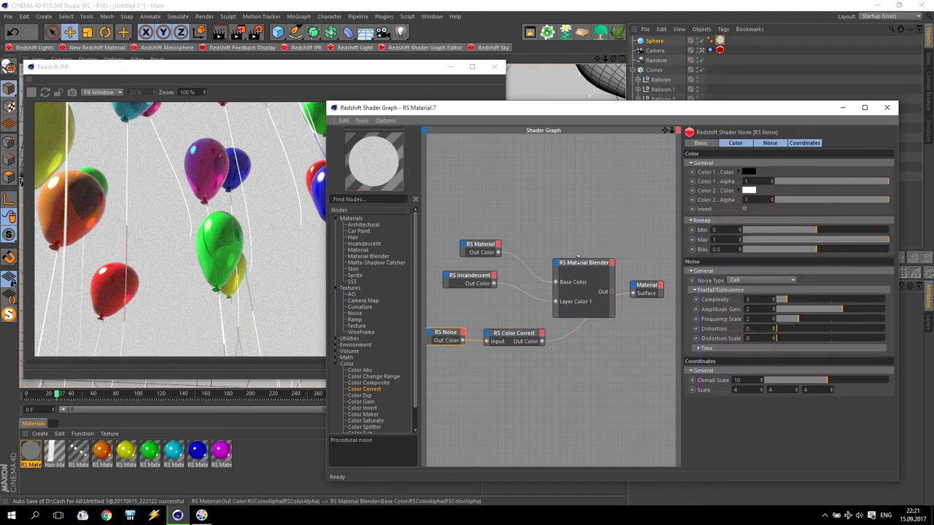
pyautogui.click(766, 143)
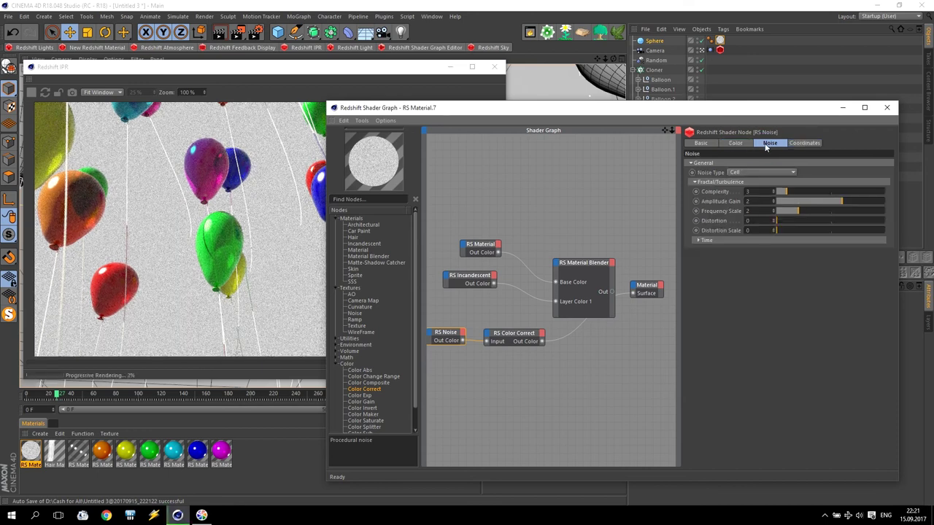
pyautogui.click(735, 173)
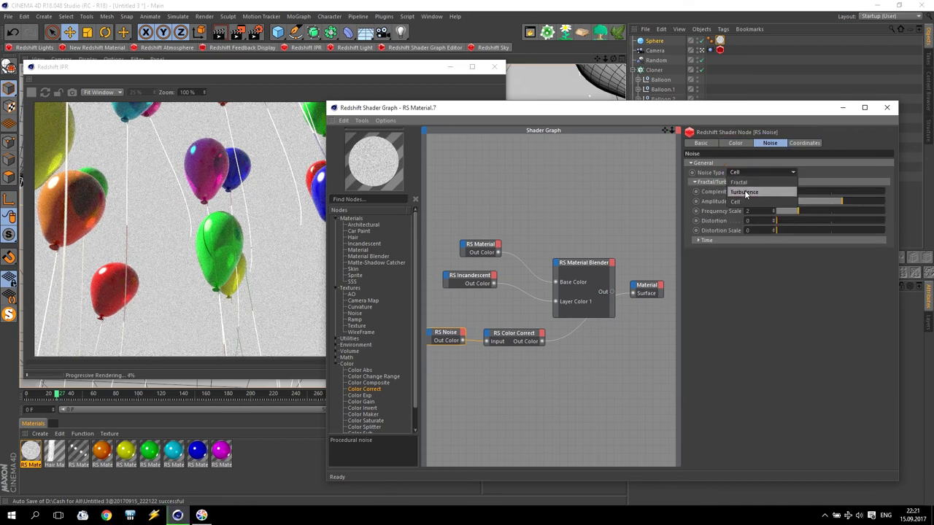
pyautogui.click(759, 192)
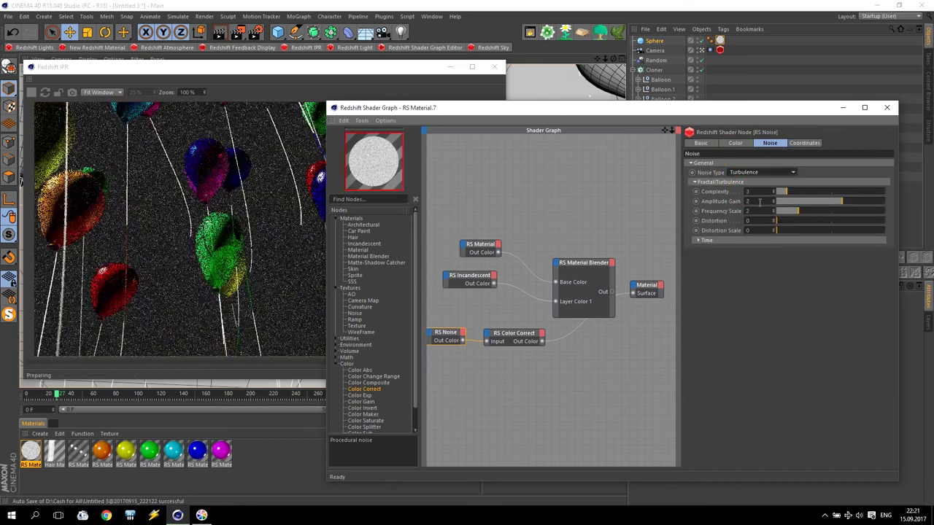
# Give the RS Noise an overall scale of 0.001 and scale values 1, 5, 1
pyautogui.click(803, 143)
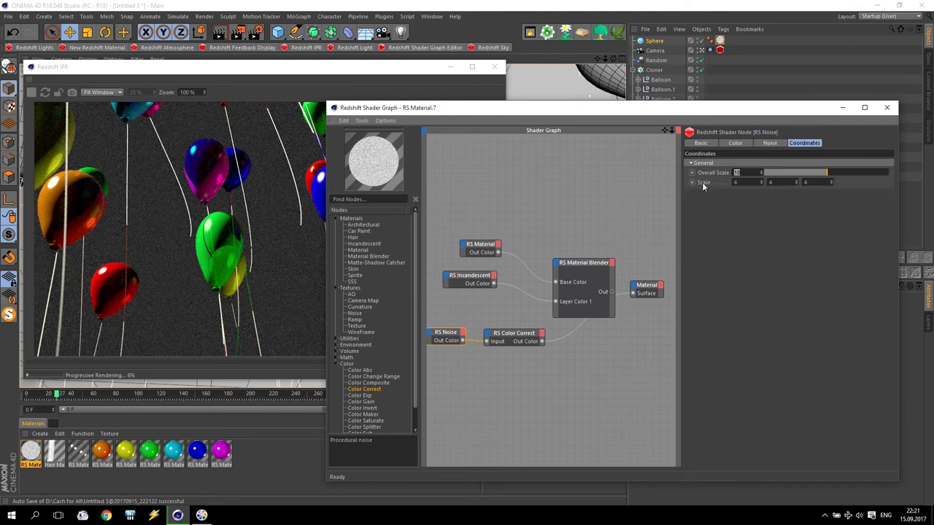
pyautogui.write('0.001')
pyautogui.press('Return')
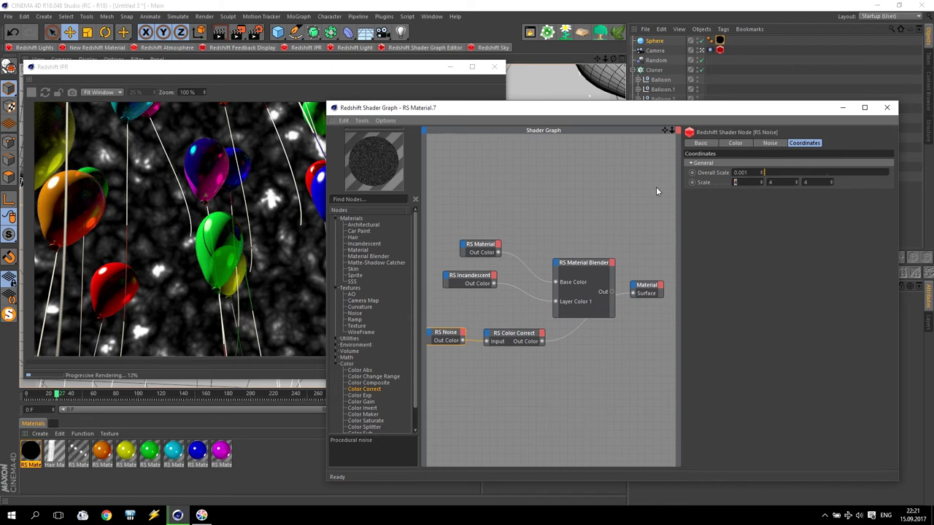
pyautogui.click(826, 182)
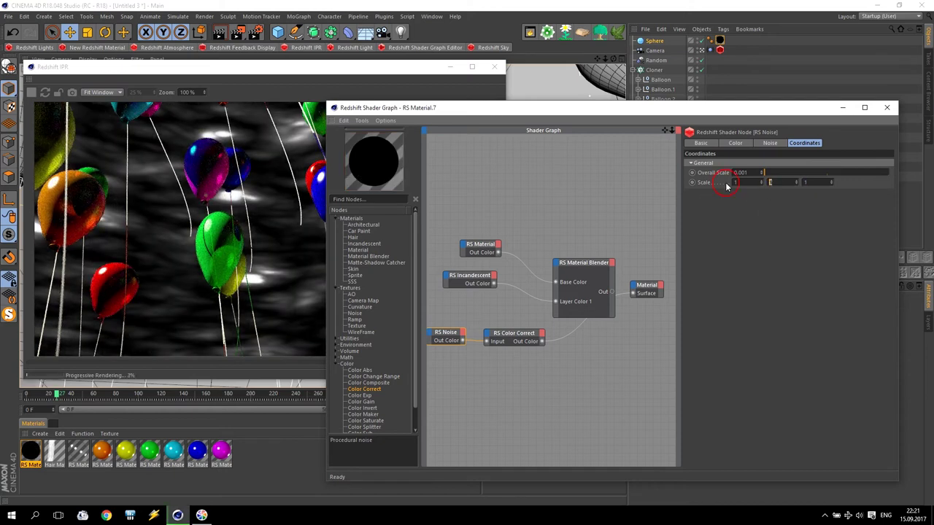
pyautogui.write('6')
pyautogui.press('Return')
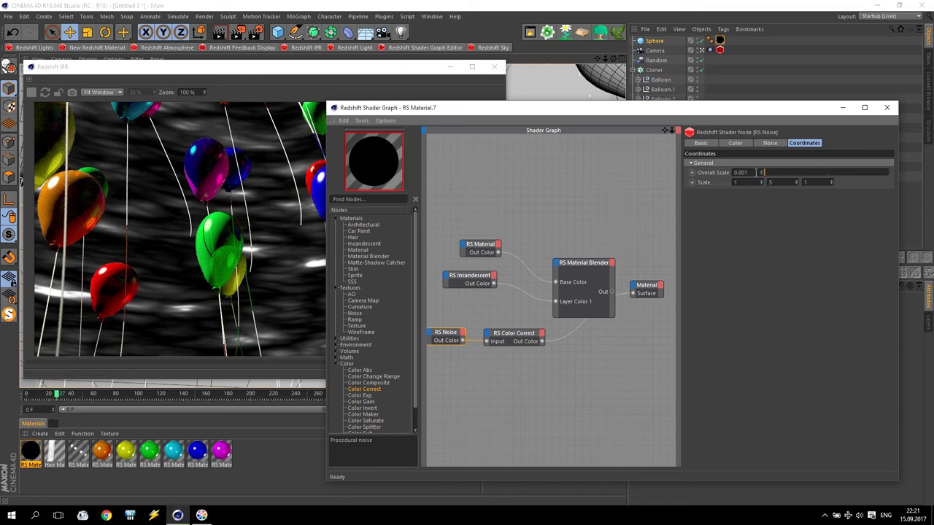
pyautogui.write('5')
pyautogui.press('Return')
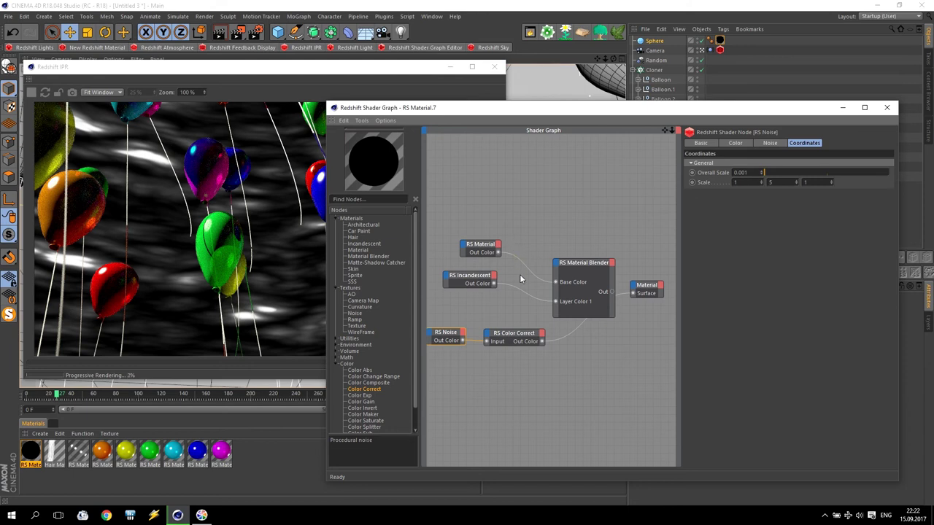
# Feed the colour-corrected noise into Blend Color 1 and set its contrast to 0.9
pyautogui.moveTo(509, 330); pyautogui.dragTo(557, 269)
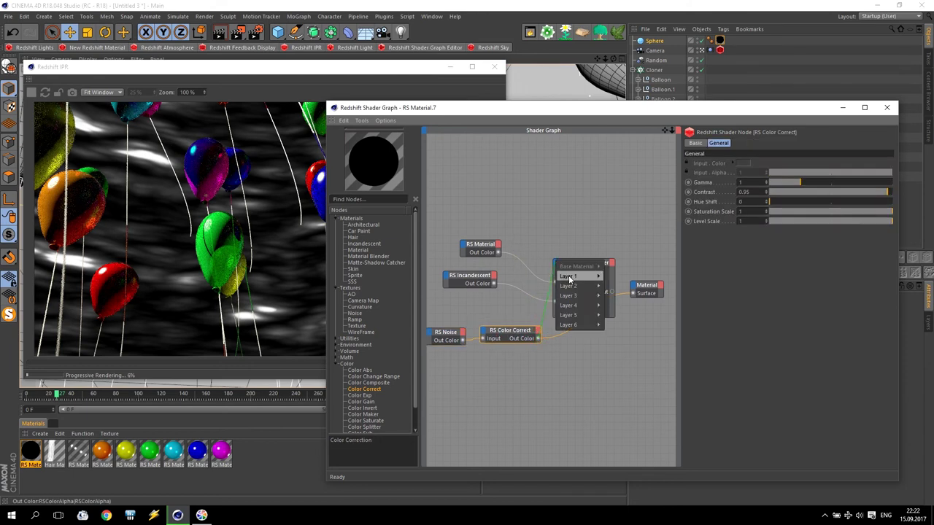
pyautogui.click(613, 293)
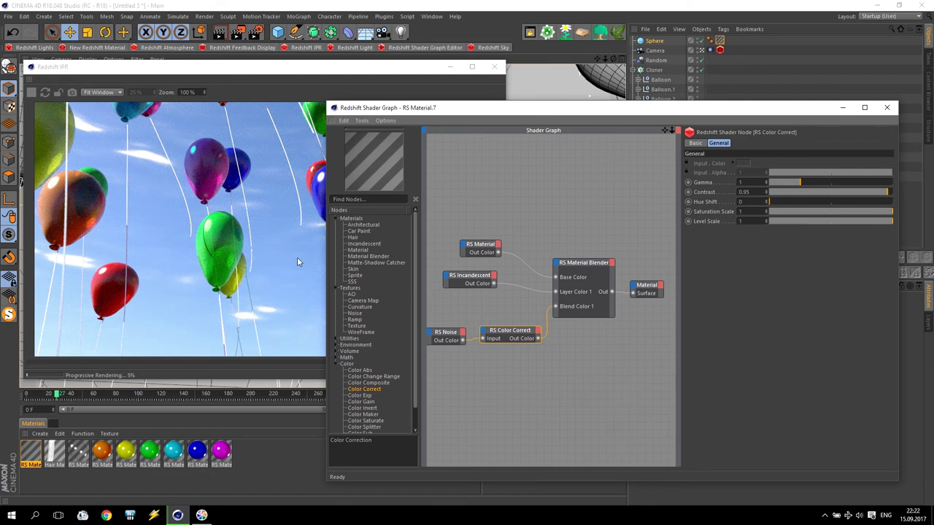
pyautogui.moveTo(443, 332); pyautogui.dragTo(440, 327)
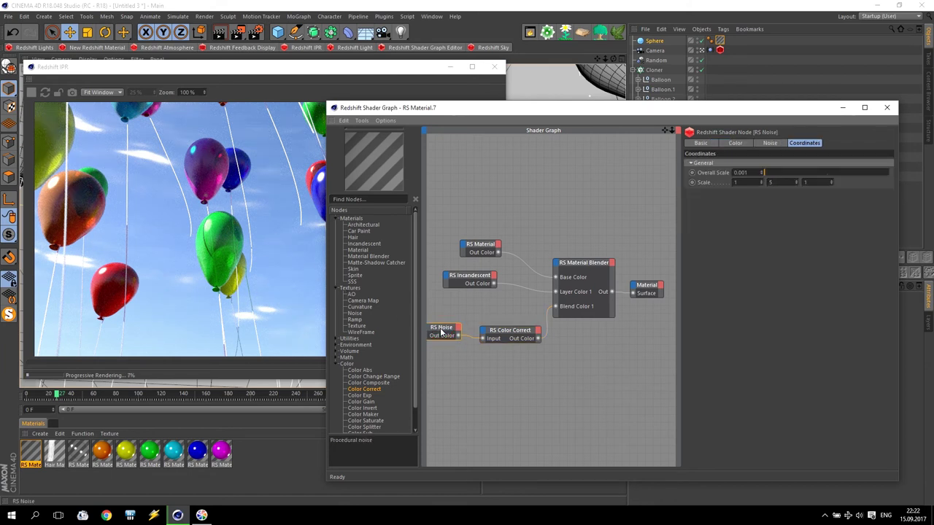
pyautogui.click(503, 337)
pyautogui.write('0.95')
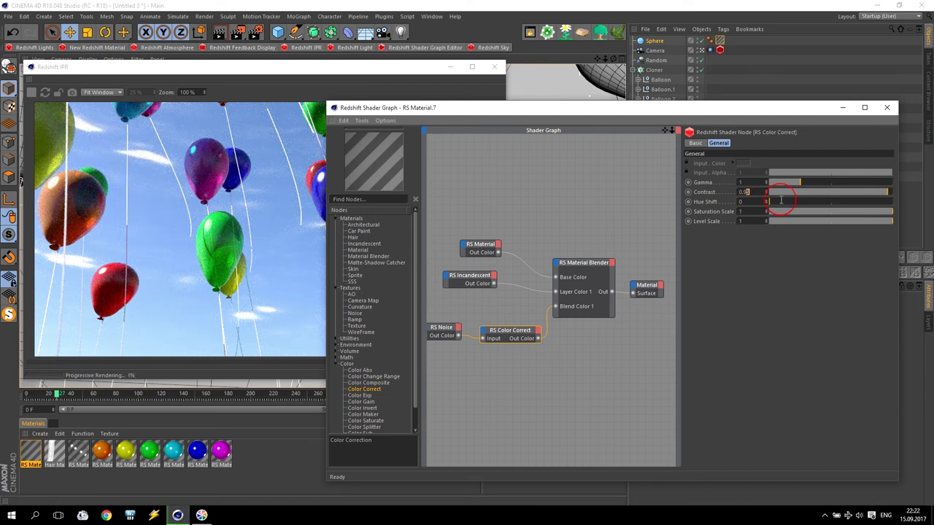
pyautogui.press('Return')
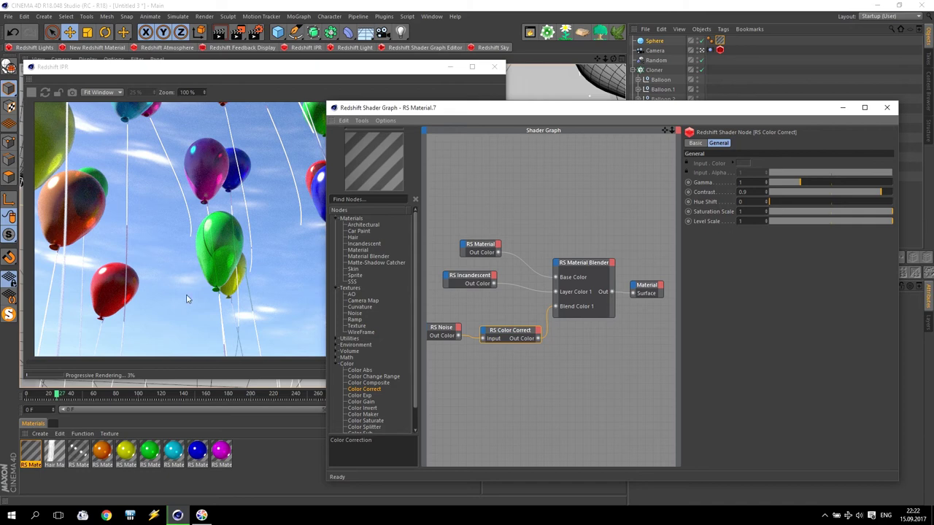
# Close the shader graph and IPR preview, and rewind the timeline to frame 0
pyautogui.click(886, 108)
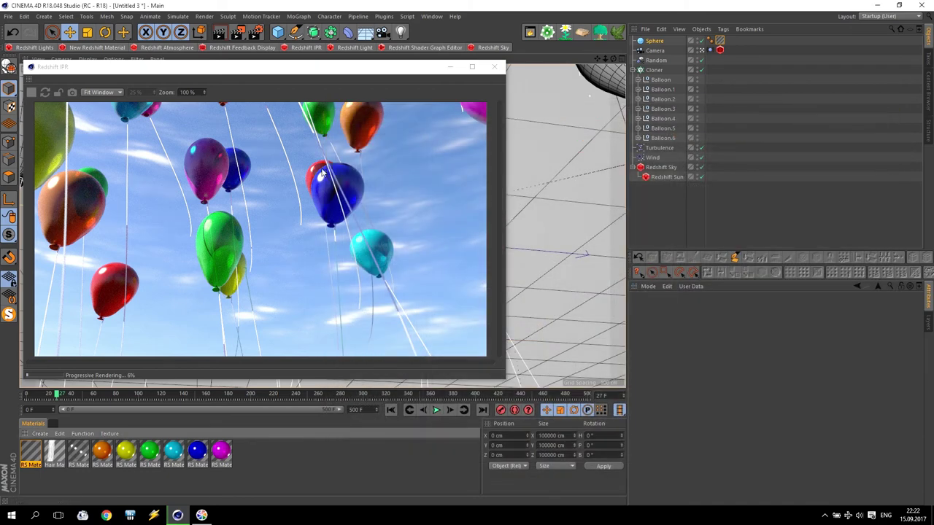
pyautogui.click(495, 66)
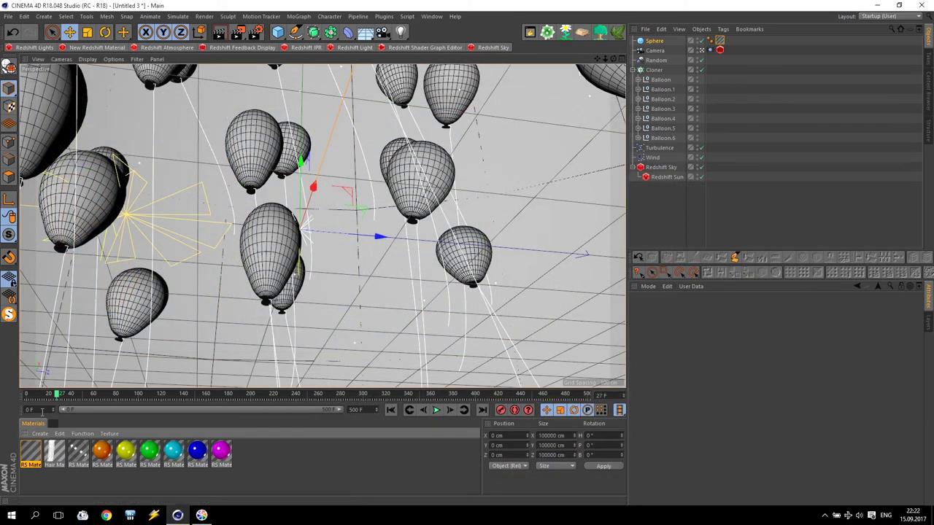
pyautogui.moveTo(57, 398); pyautogui.dragTo(25, 398)
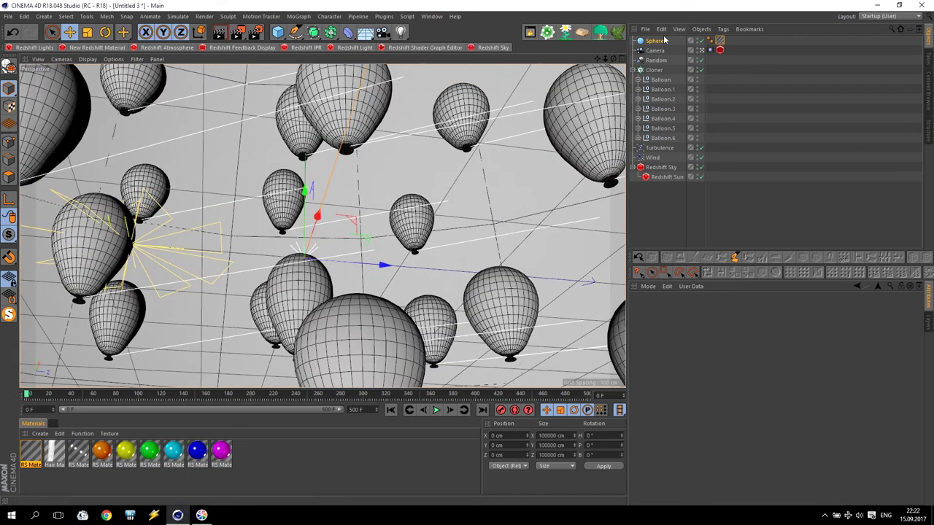
# Keyframe the Sphere's heading rotation at 0° on frame 0
pyautogui.click(654, 41)
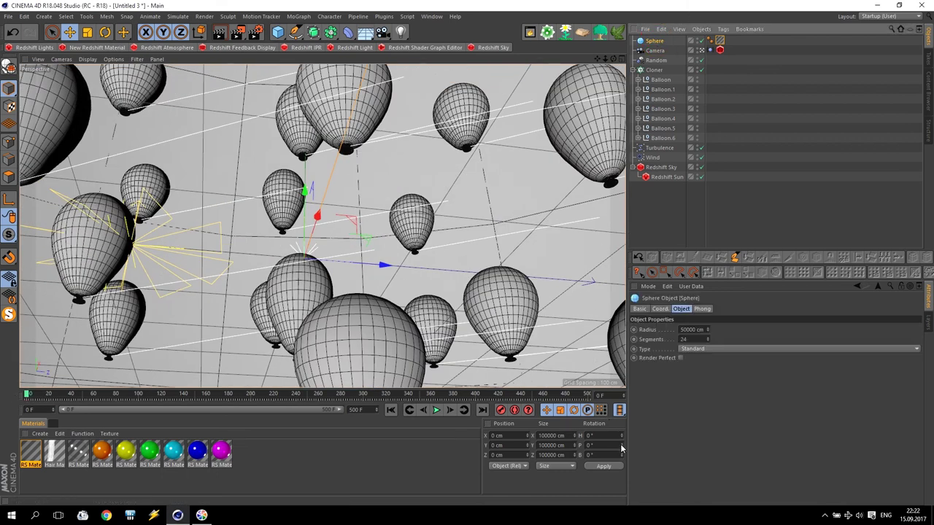
pyautogui.moveTo(622, 449); pyautogui.dragTo(622, 430)
pyautogui.click(555, 443)
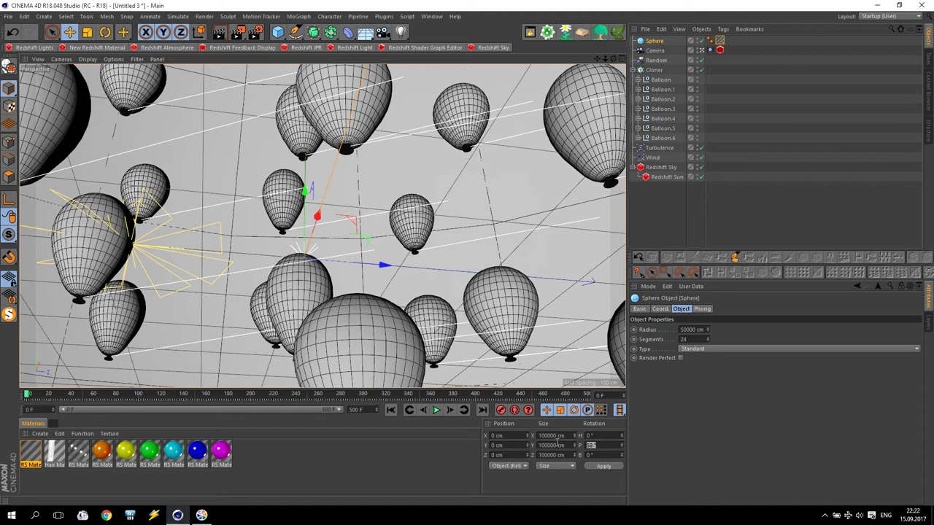
pyautogui.click(659, 309)
pyautogui.moveTo(797, 330); pyautogui.dragTo(797, 350)
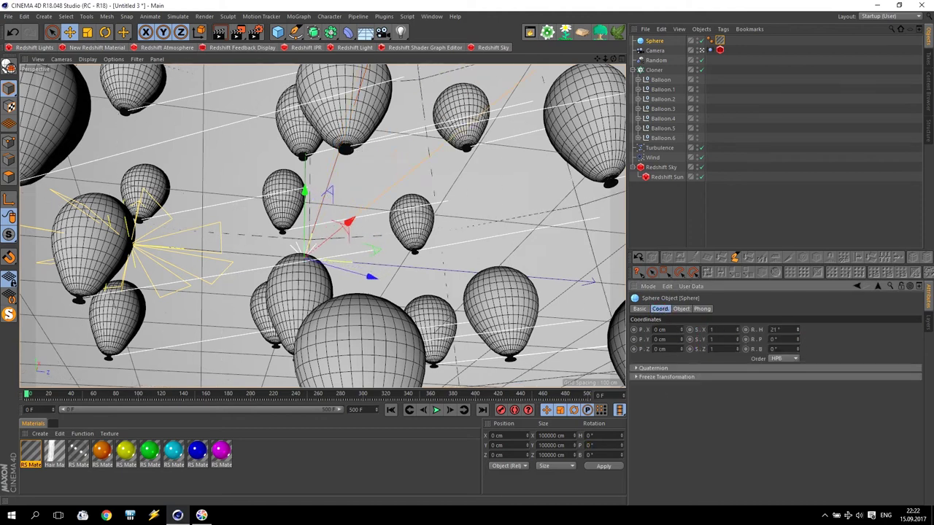
pyautogui.rightClick(797, 330)
pyautogui.click(745, 329)
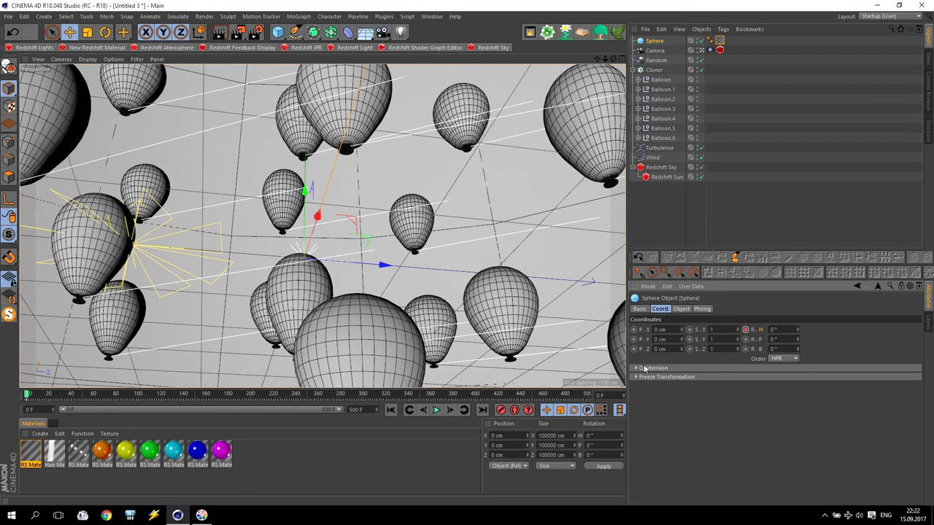
# Set the Sphere's heading to 20° at frame 500, then return to frame 0
pyautogui.click(569, 395)
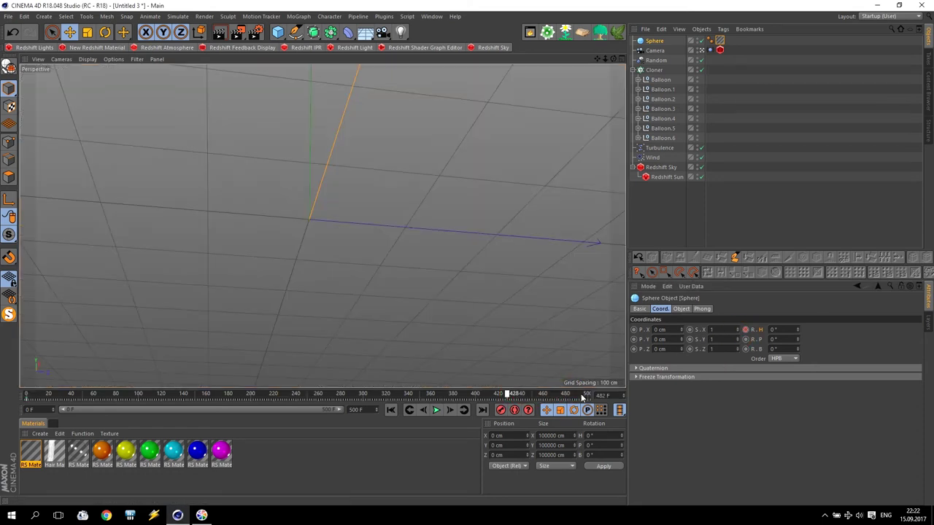
pyautogui.press('g')
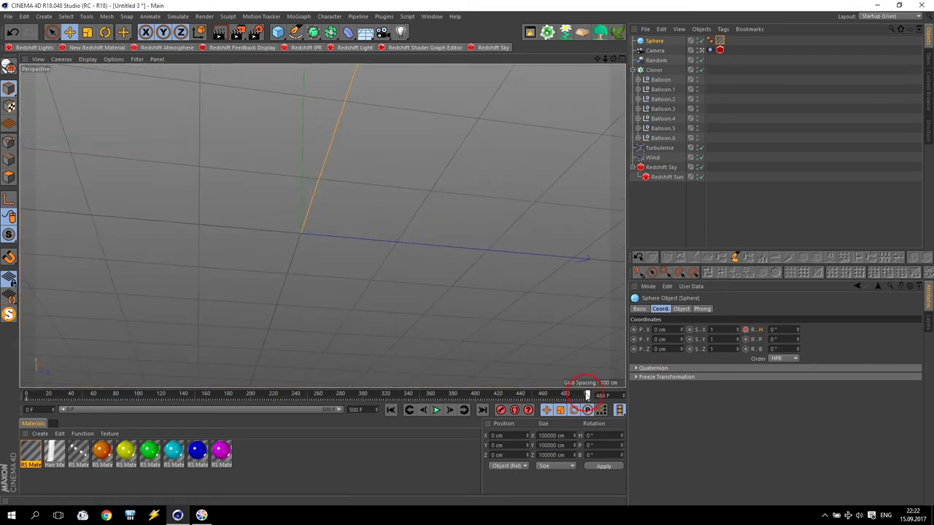
pyautogui.press('g')
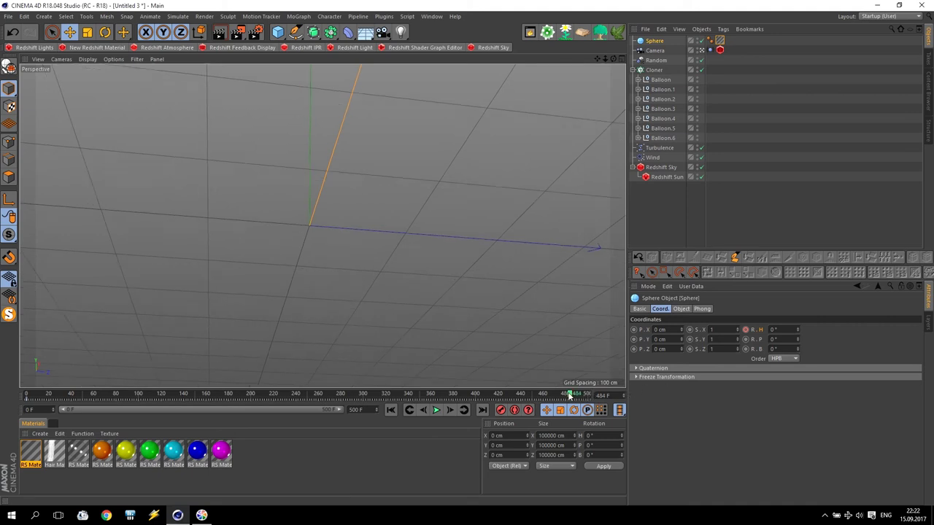
pyautogui.press('f')
pyautogui.press('f')
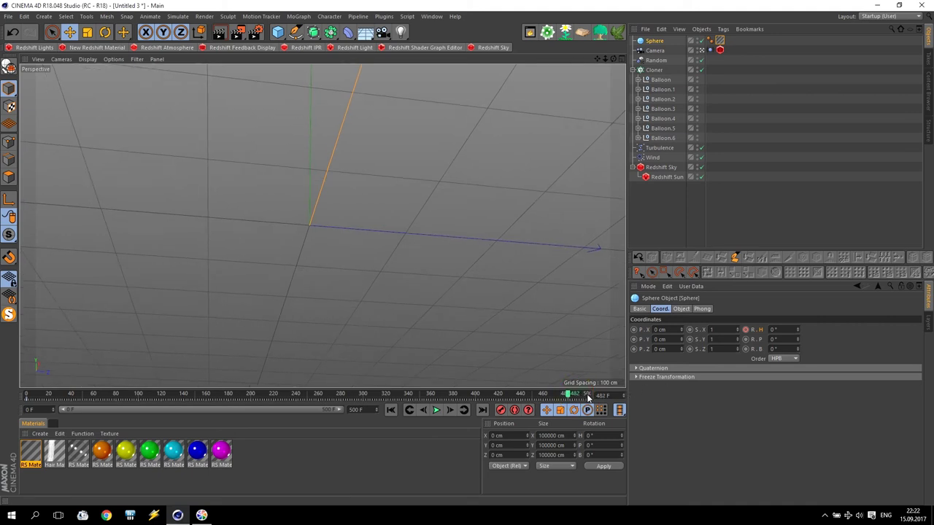
pyautogui.click(588, 395)
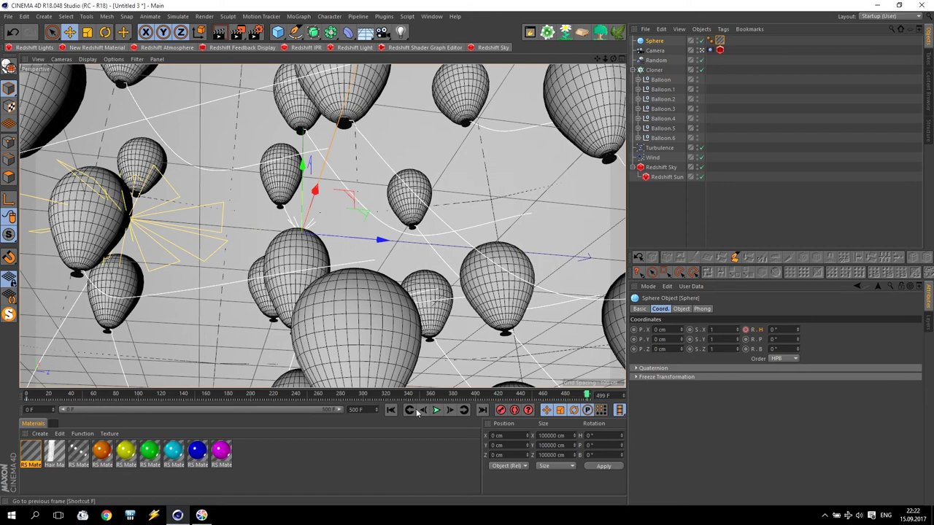
pyautogui.click(450, 410)
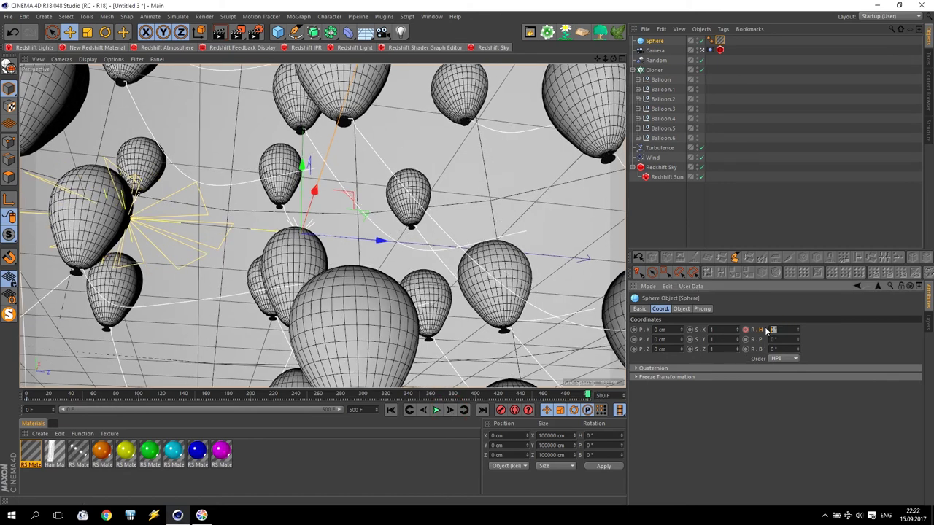
pyautogui.write('20')
pyautogui.press('Return')
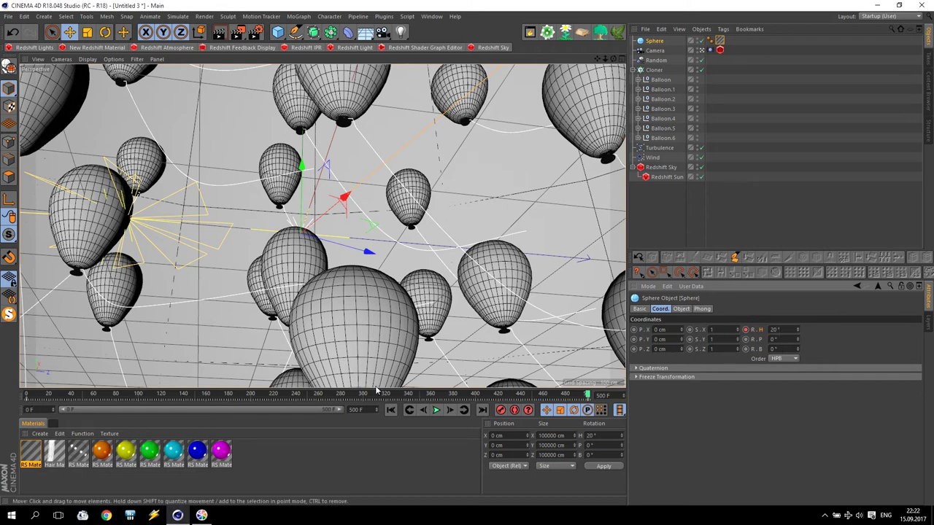
pyautogui.click(391, 412)
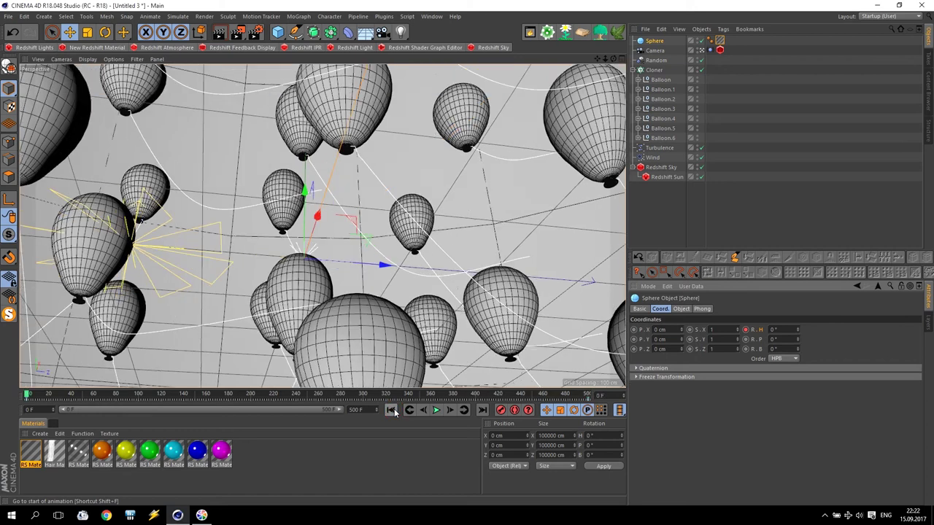
# Maximise the Front view and frame the balloon cluster, undoing an accidental Sphere move
pyautogui.middleClick(444, 227)
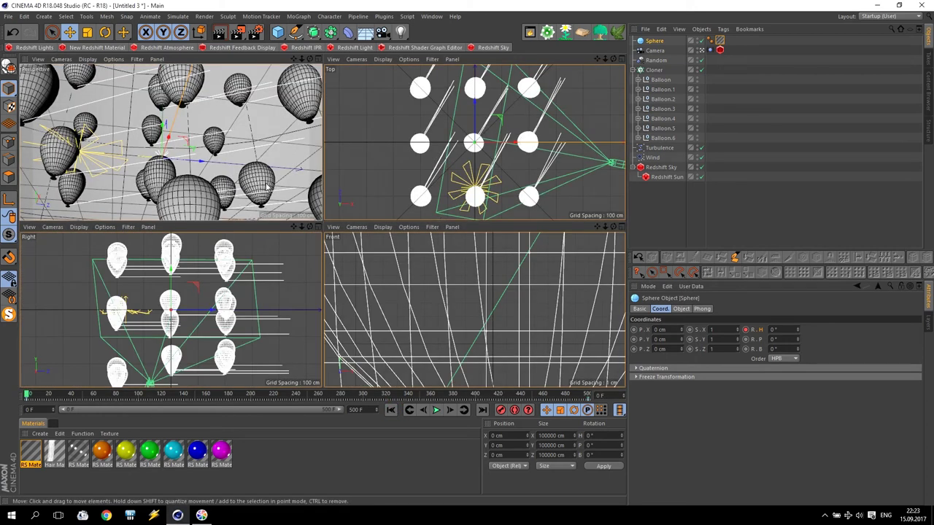
pyautogui.middleClick(456, 297)
pyautogui.scroll(-5, 457, 297)
pyautogui.scroll(-5, 466, 302)
pyautogui.scroll(-3, 482, 310)
pyautogui.scroll(3, 481, 308)
pyautogui.scroll(-4, 481, 308)
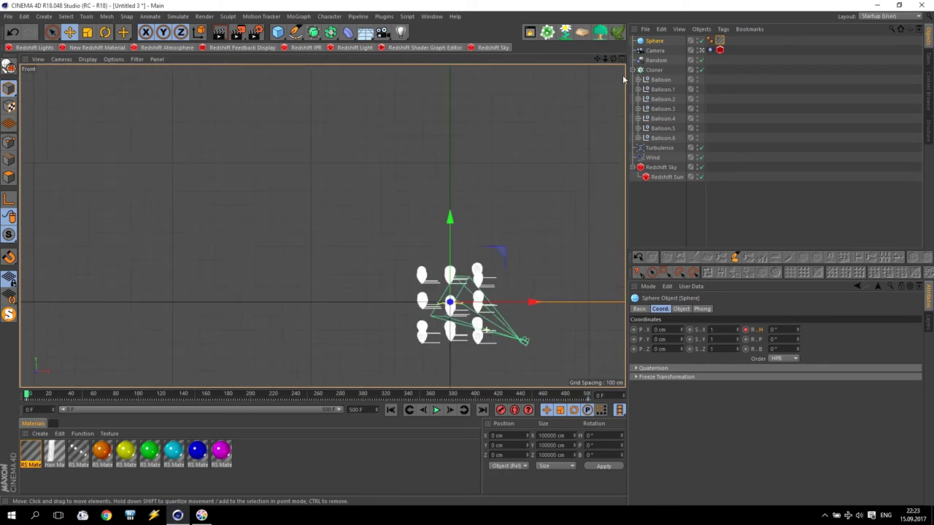
pyautogui.moveTo(597, 59); pyautogui.dragTo(322, 226)
pyautogui.scroll(3, 398, 192)
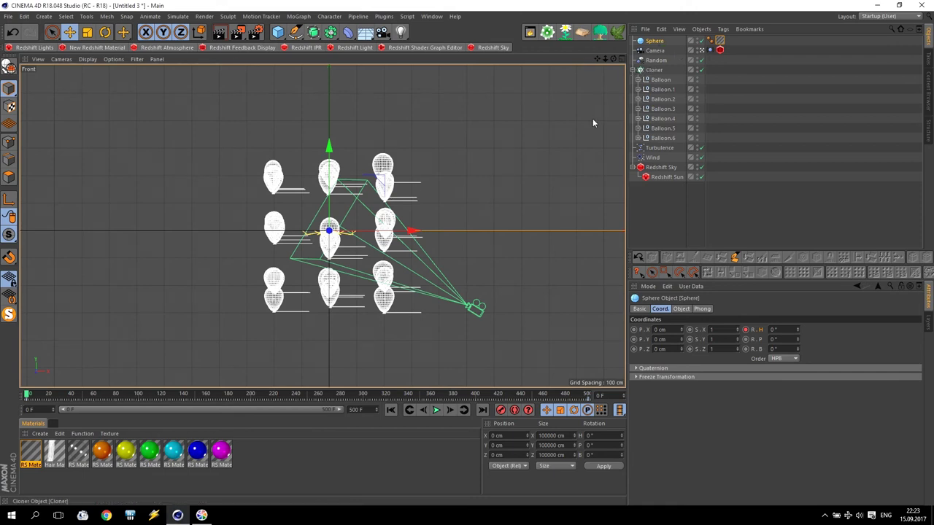
pyautogui.moveTo(329, 172); pyautogui.dragTo(328, 181)
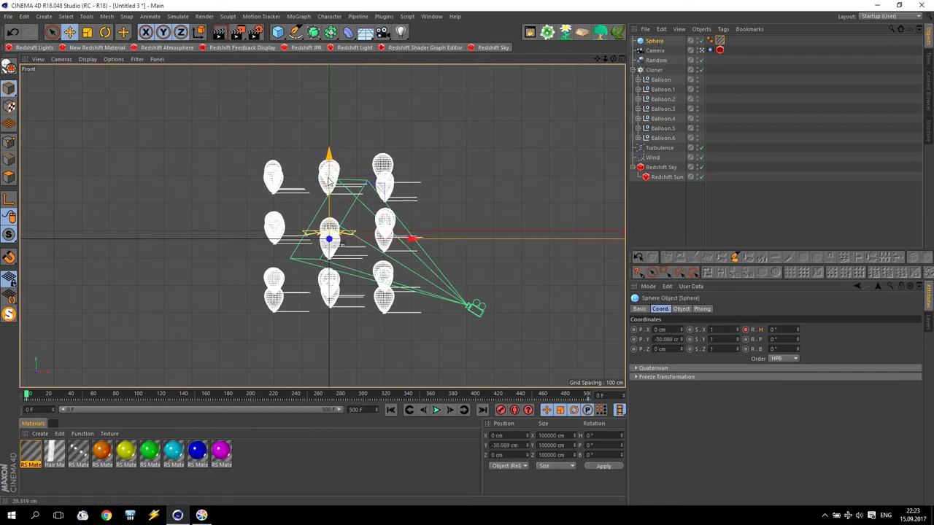
pyautogui.hotkey('ctrl', 'z')
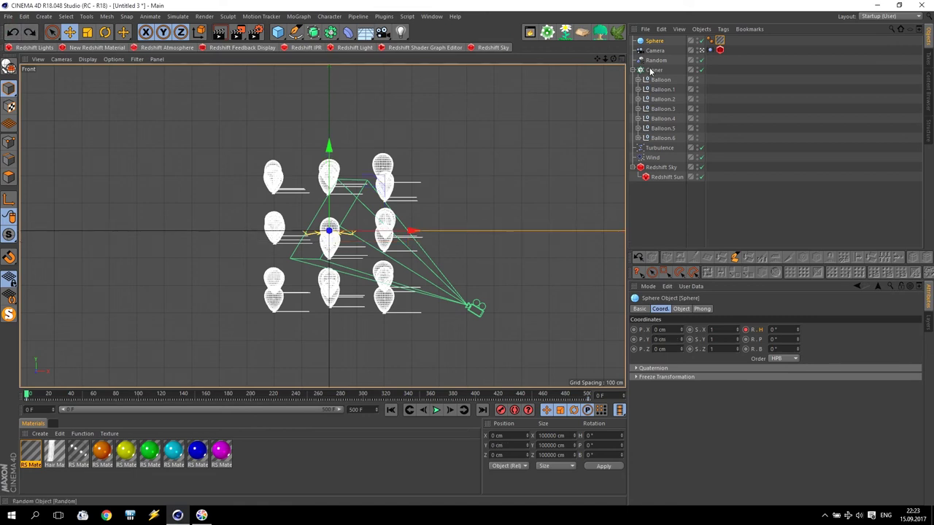
# Lower the balloon Cloner to about -700 cm in Y, below the camera
pyautogui.click(651, 70)
pyautogui.moveTo(331, 163); pyautogui.dragTo(331, 357)
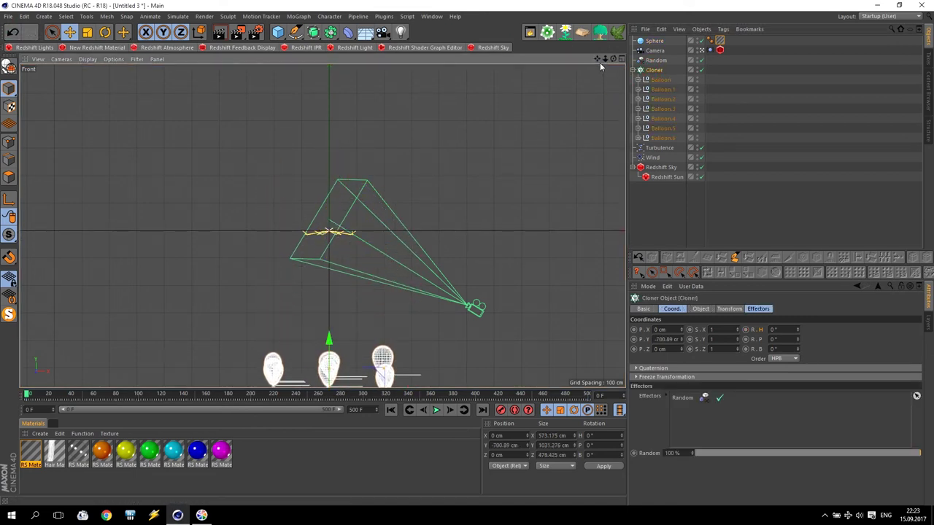
pyautogui.moveTo(427, 237); pyautogui.dragTo(411, 135, button='middle')
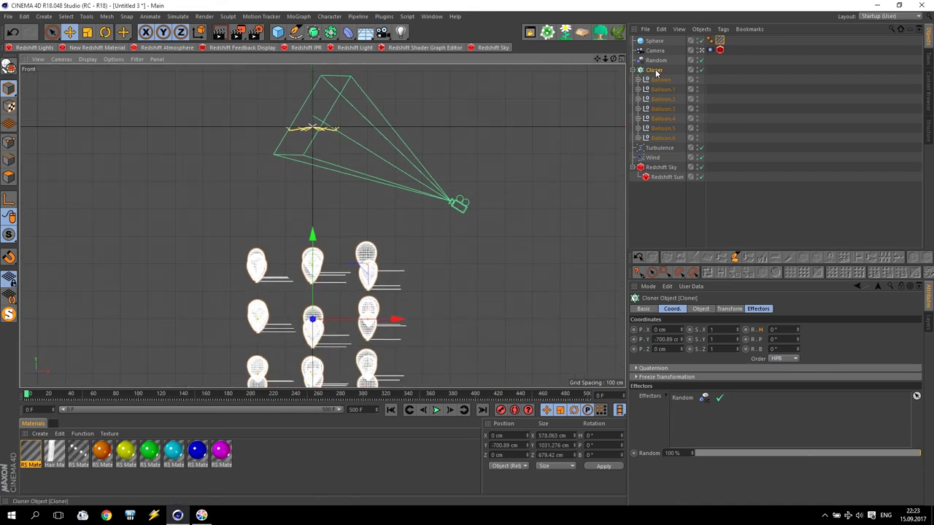
pyautogui.click(701, 308)
pyautogui.moveTo(676, 372); pyautogui.dragTo(649, 369)
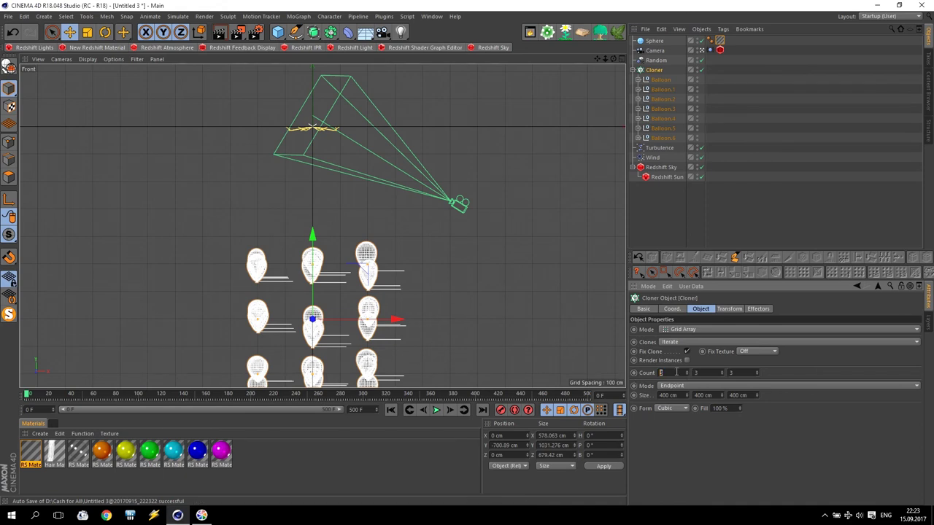
# Set the Cloner grid count to 6, 10, 6 and size to 700, 2220, 700 cm
pyautogui.write('4')
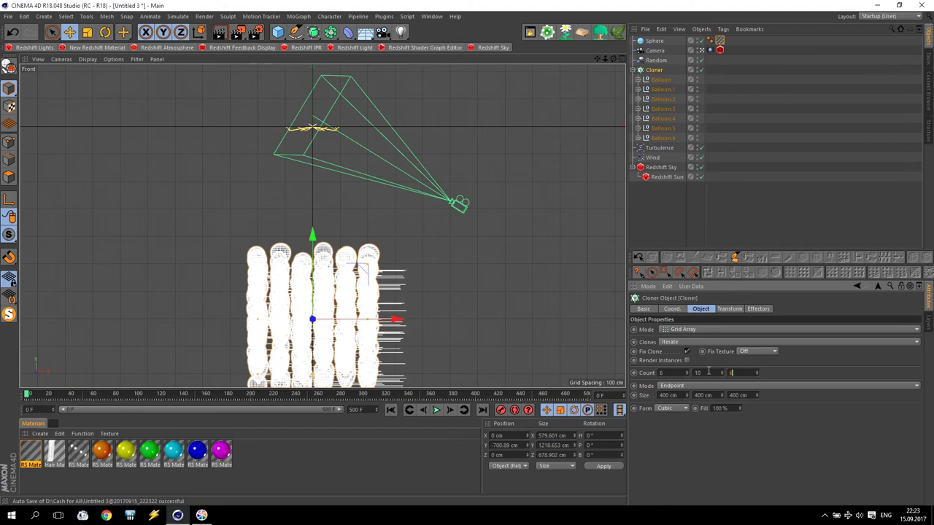
pyautogui.write('6')
pyautogui.press('Return')
pyautogui.doubleClick(668, 395)
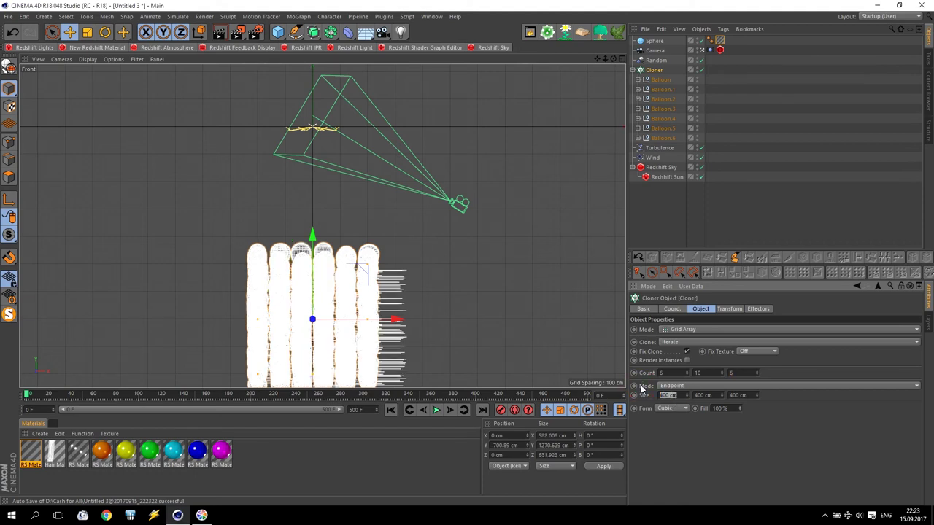
pyautogui.write('700')
pyautogui.doubleClick(744, 394)
pyautogui.write('70')
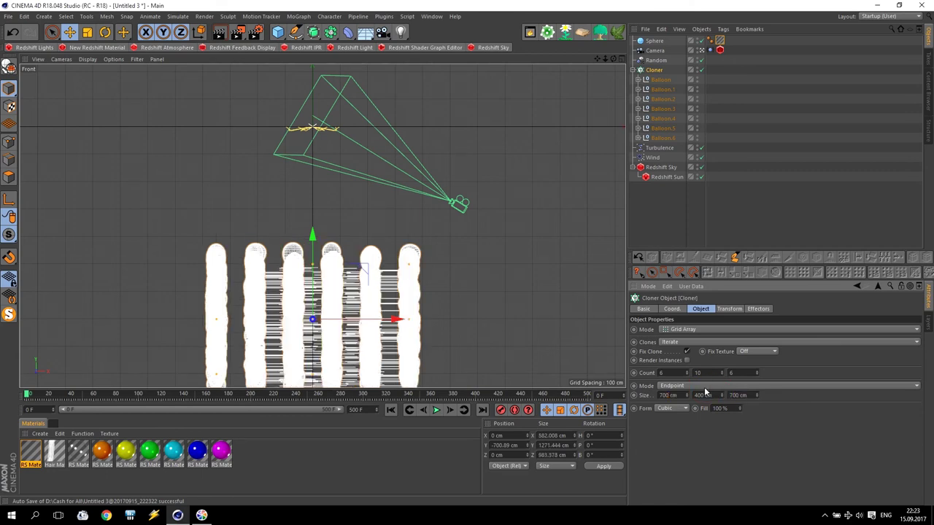
pyautogui.doubleClick(707, 394)
pyautogui.write('2')
pyautogui.write('0')
pyautogui.press('Return')
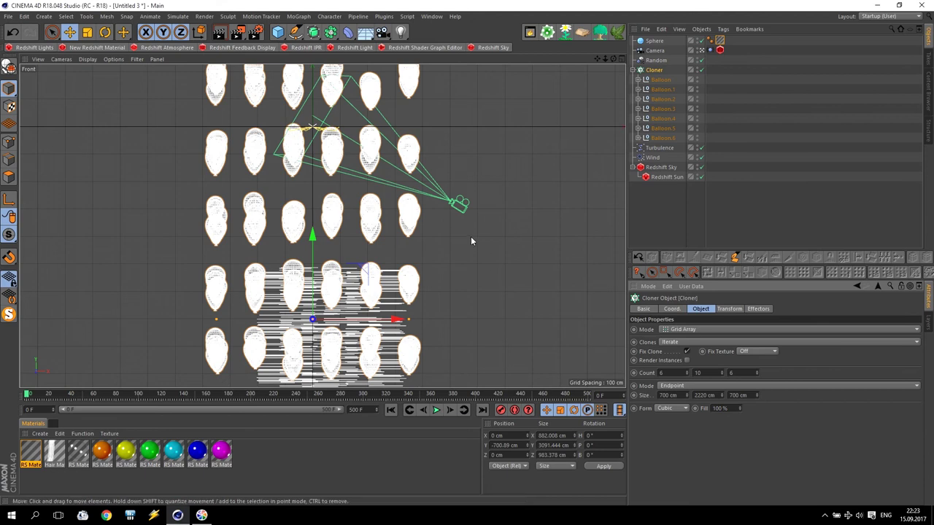
# Move the balloon grid further down to about -1478 cm in Y
pyautogui.scroll(-5, 471, 237)
pyautogui.keyDown('alt'); pyautogui.moveTo(410, 215); pyautogui.dragTo(390, 179, button='middle'); pyautogui.keyUp('alt')
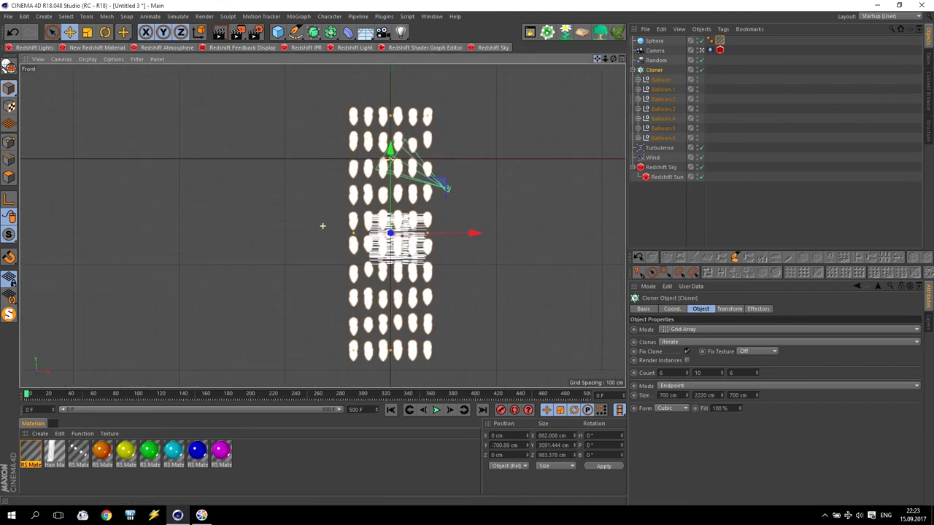
pyautogui.moveTo(390, 179)
pyautogui.mouseDown()
pyautogui.moveTo(389, 272)
pyautogui.moveTo(388, 259)
pyautogui.mouseUp()
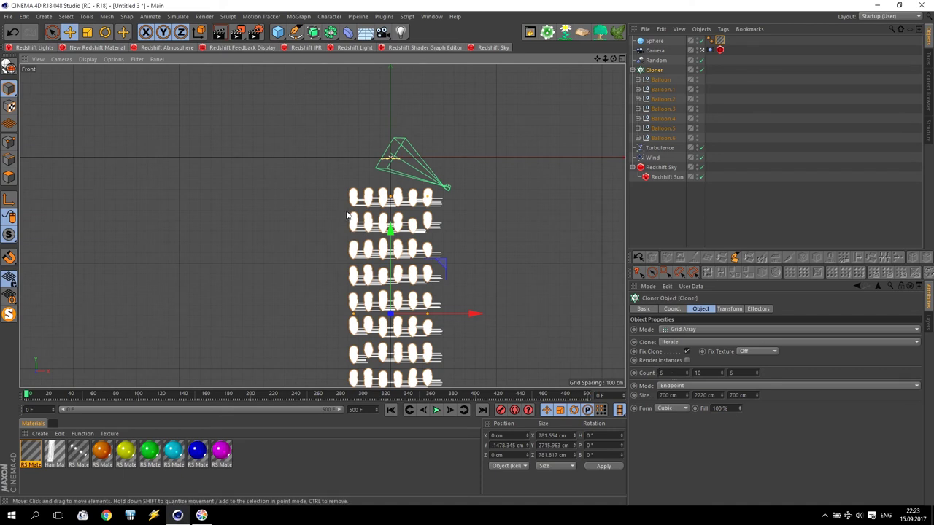
# Maximise the Perspective view, render a quick preview, then play the animation to frame 44
pyautogui.middleClick(266, 191)
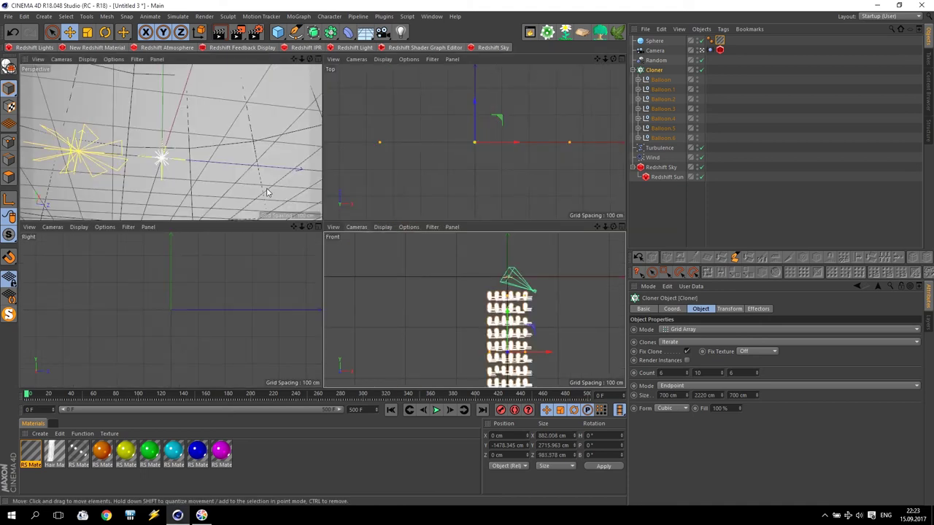
pyautogui.middleClick(266, 192)
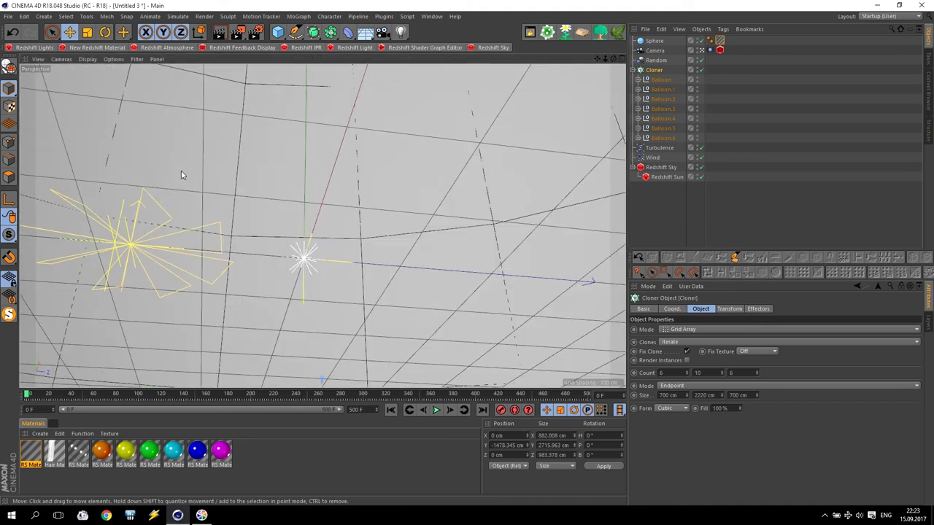
pyautogui.click(219, 34)
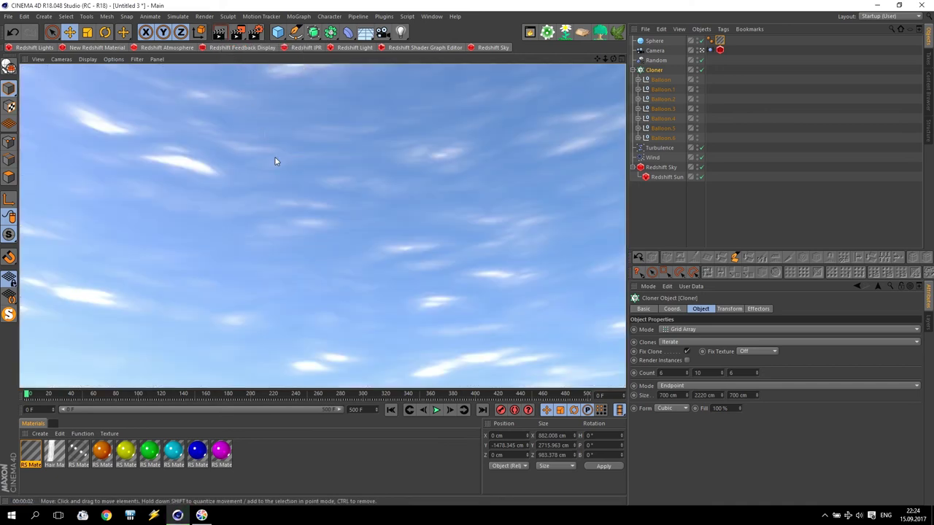
pyautogui.click(395, 411)
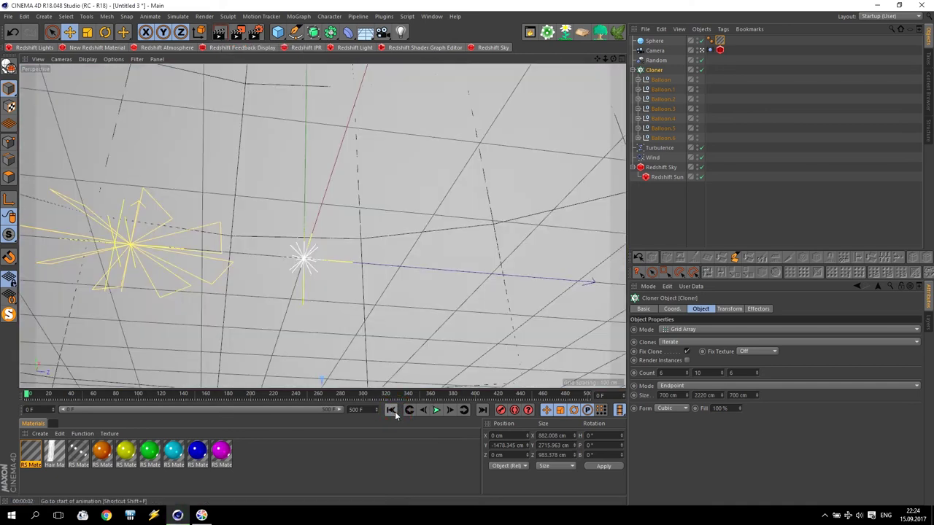
pyautogui.click(436, 412)
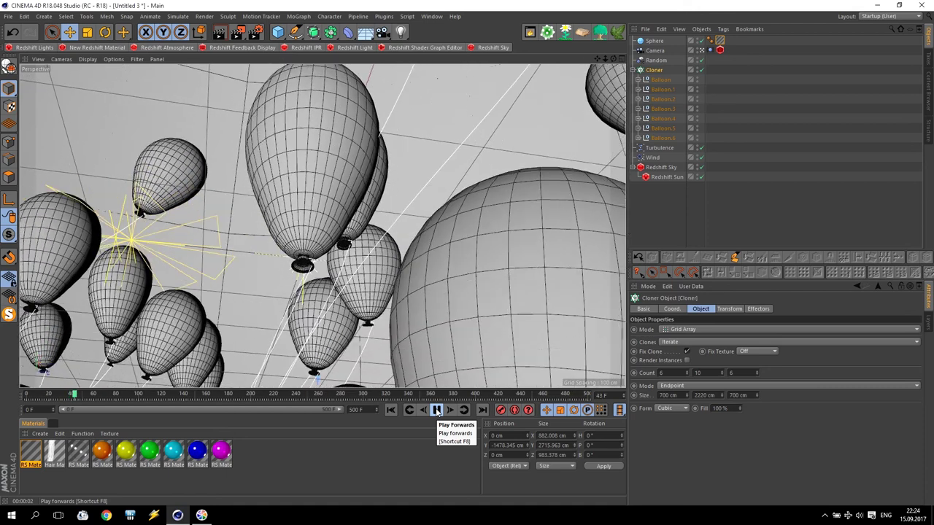
# Stop playback at frame 44, test-render it to the Picture Viewer, then close the viewer
pyautogui.click(436, 411)
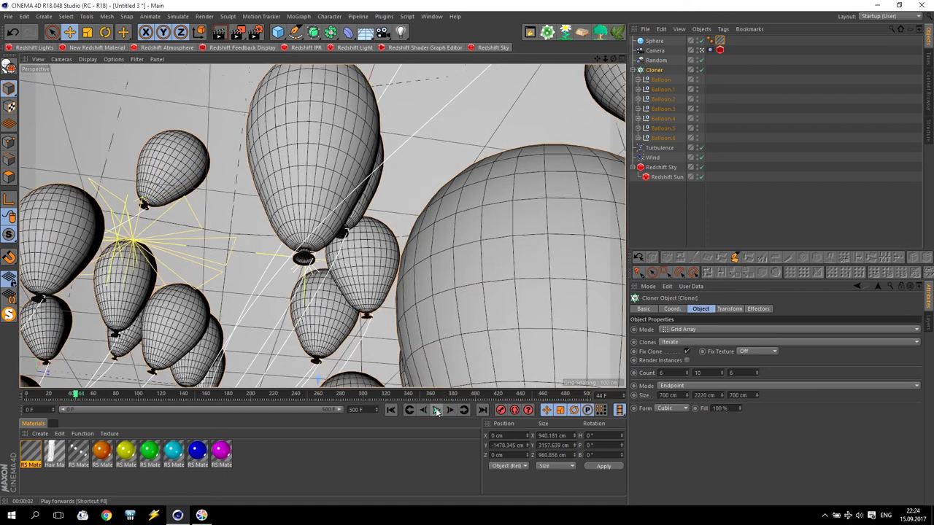
pyautogui.click(239, 35)
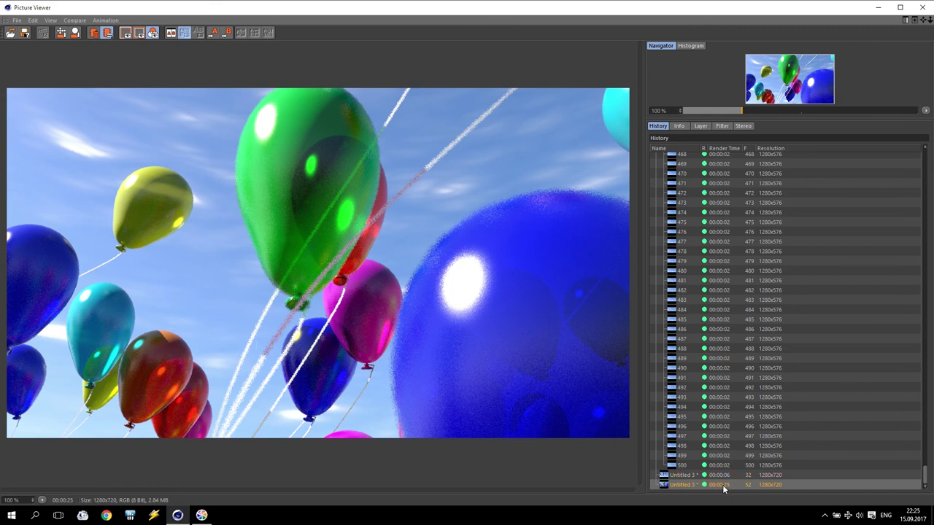
pyautogui.click(921, 7)
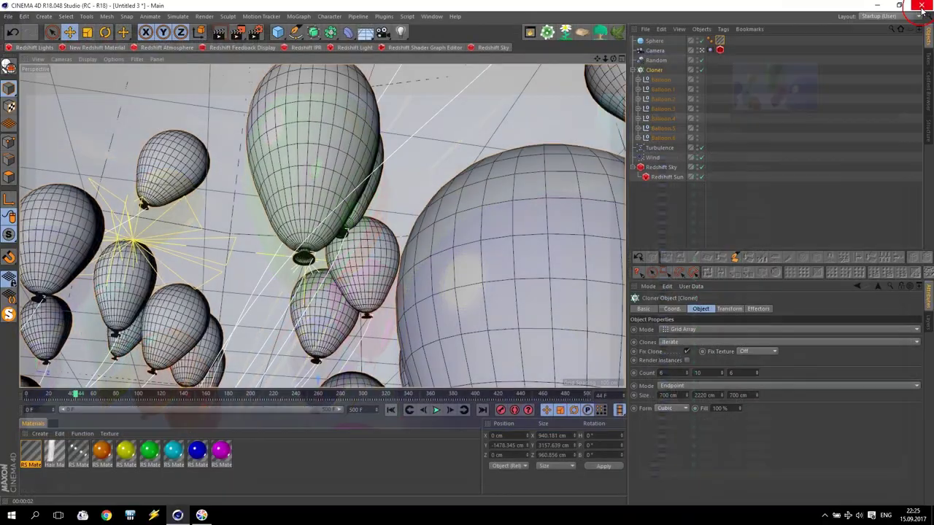
# In Output render settings, set the end frame to 46, frame rate 25 and height 576
pyautogui.click(257, 36)
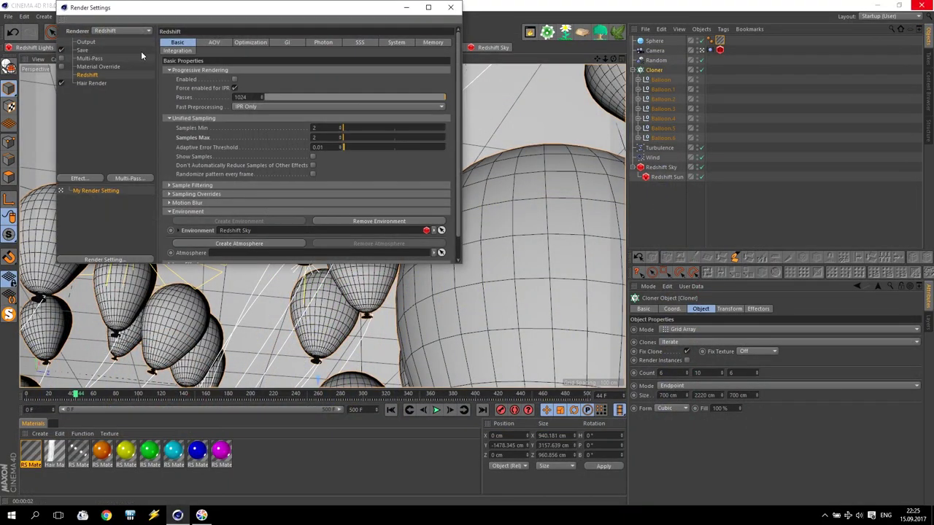
pyautogui.click(85, 41)
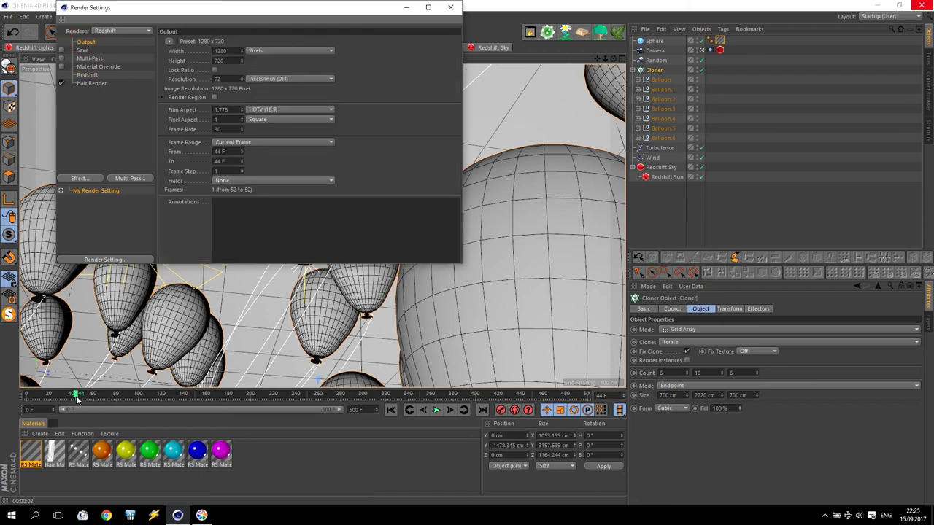
pyautogui.click(230, 163)
pyautogui.press('Return')
pyautogui.doubleClick(227, 130)
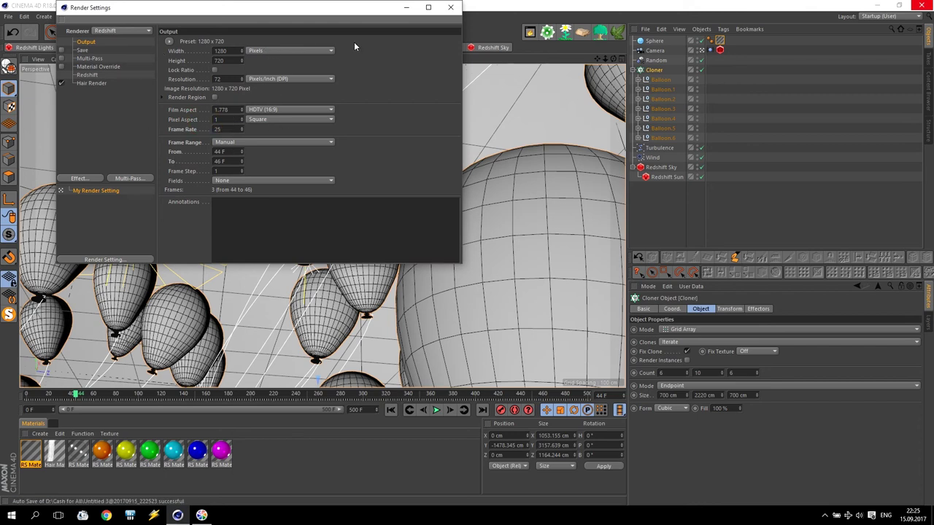
pyautogui.write('576')
pyautogui.press('Return')
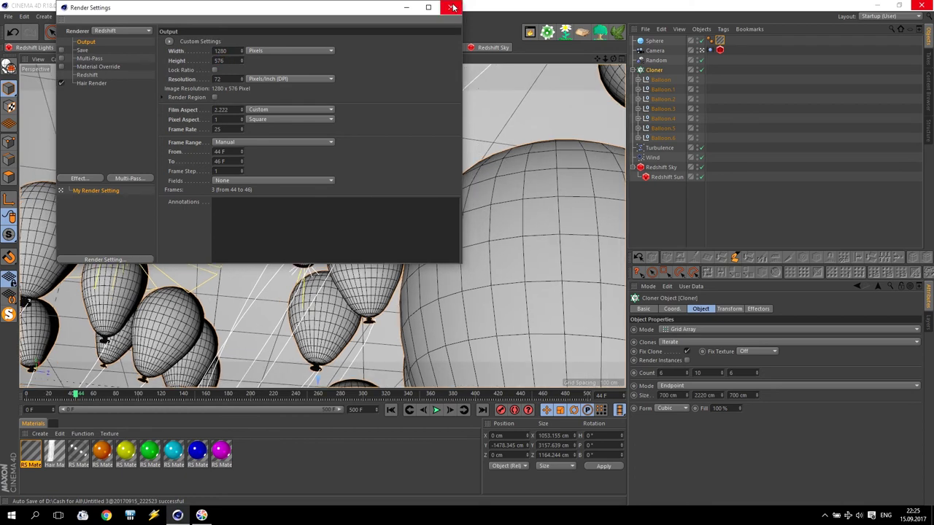
pyautogui.click(450, 7)
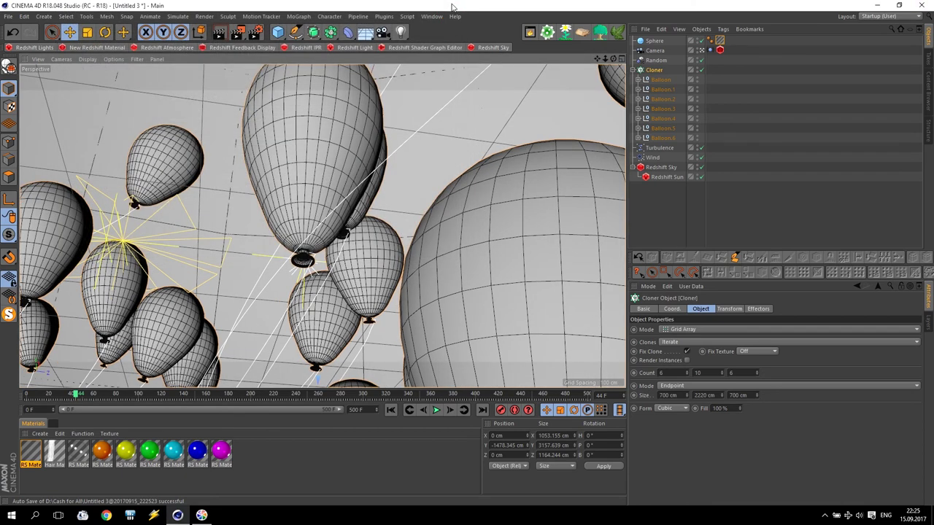
# Render frames 44–46 without a file name and compare each frame in the History list
pyautogui.click(239, 32)
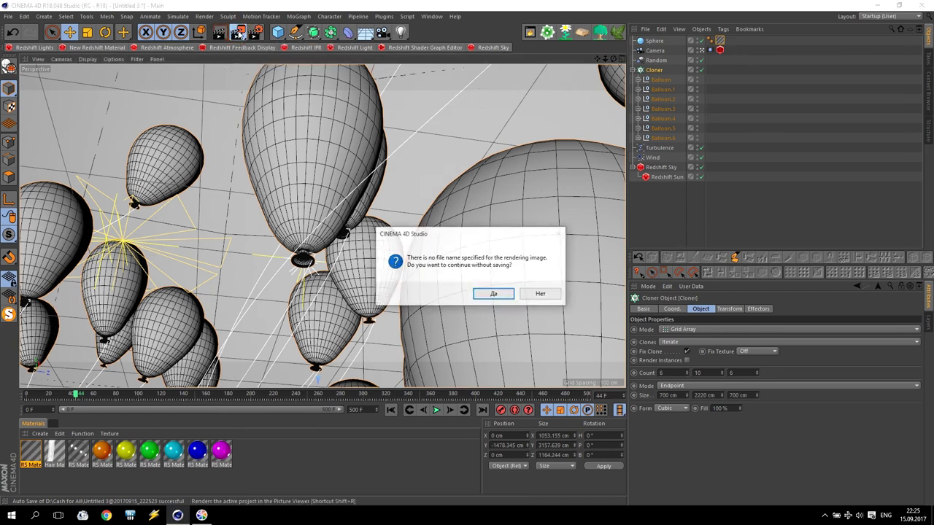
pyautogui.click(494, 294)
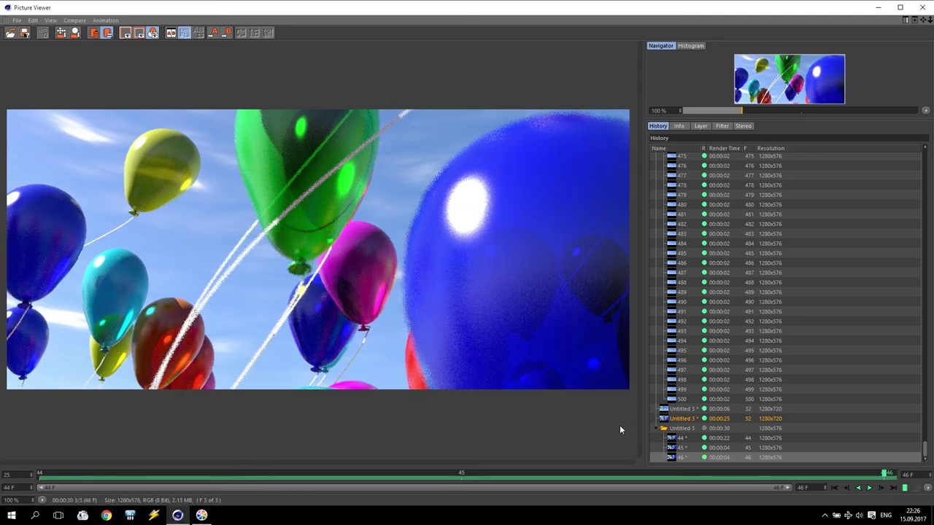
pyautogui.click(727, 439)
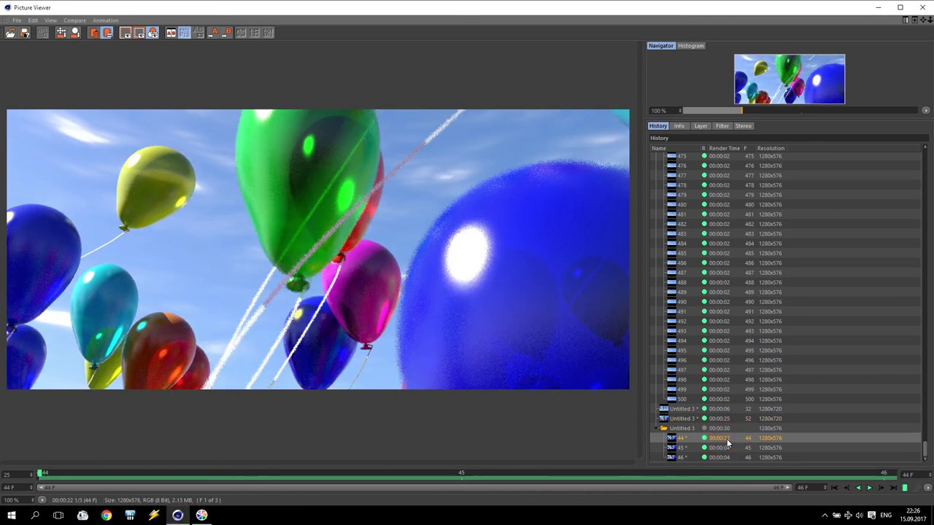
pyautogui.click(727, 448)
pyautogui.click(728, 458)
pyautogui.click(727, 439)
pyautogui.click(728, 448)
pyautogui.click(728, 457)
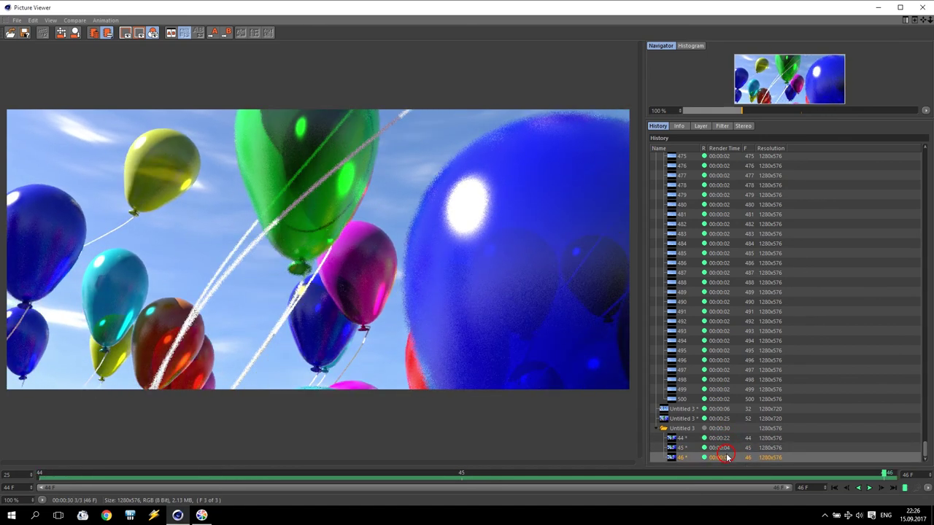
# Close the viewer and set Redshift unified Samples Min and Samples Max to 64
pyautogui.click(922, 7)
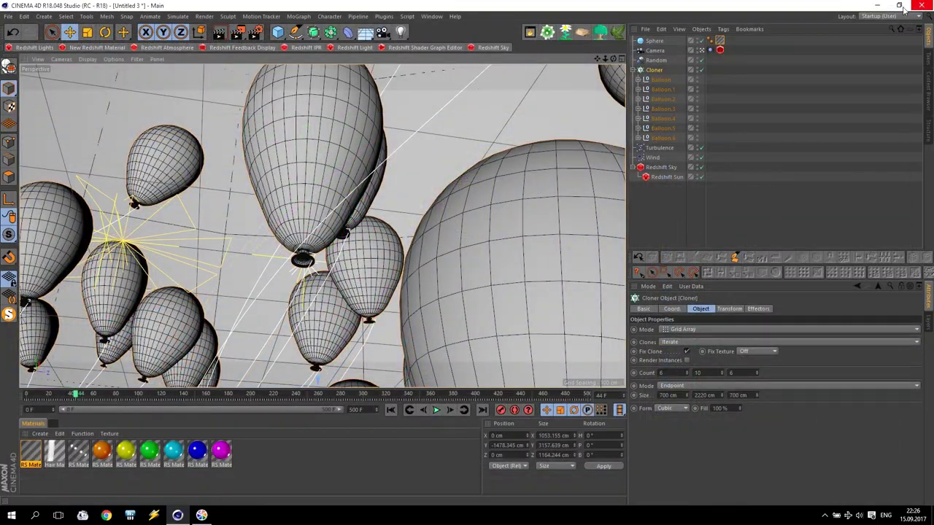
pyautogui.click(255, 33)
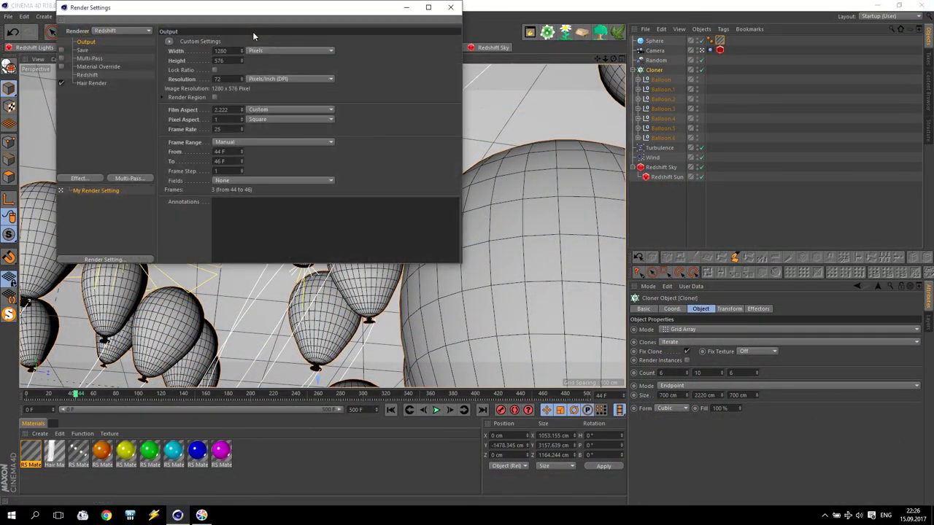
pyautogui.click(88, 76)
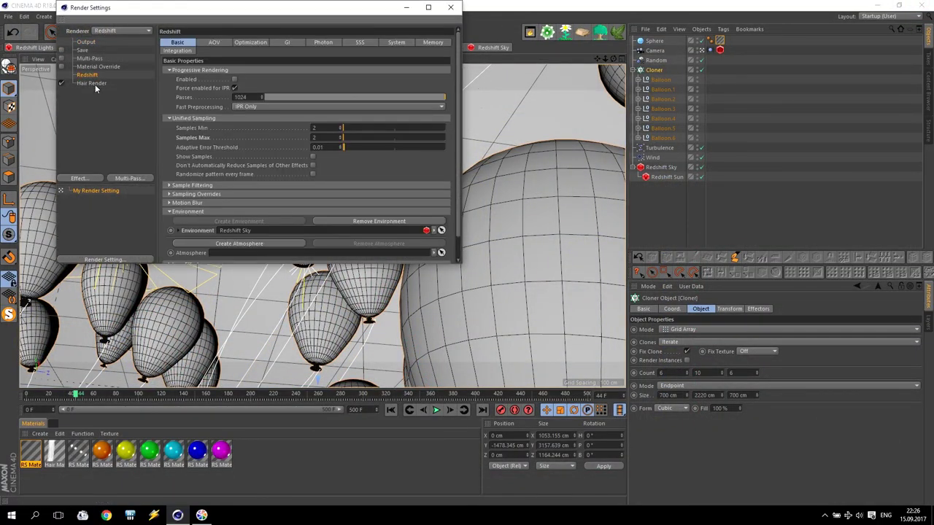
pyautogui.doubleClick(329, 129)
pyautogui.press('Tab')
pyautogui.write('64')
# Look through the other Redshift settings pages, then close the render settings
pyautogui.click(183, 50)
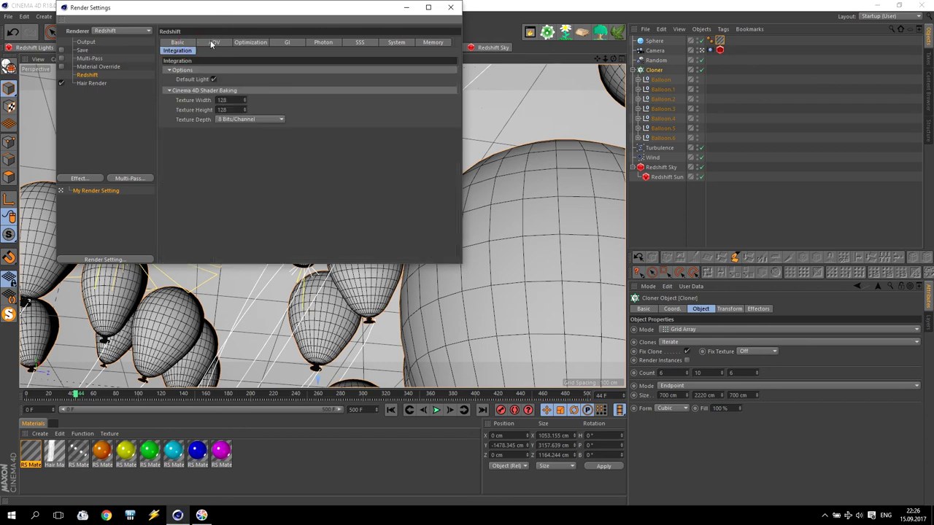
pyautogui.click(213, 42)
pyautogui.click(250, 42)
pyautogui.click(179, 42)
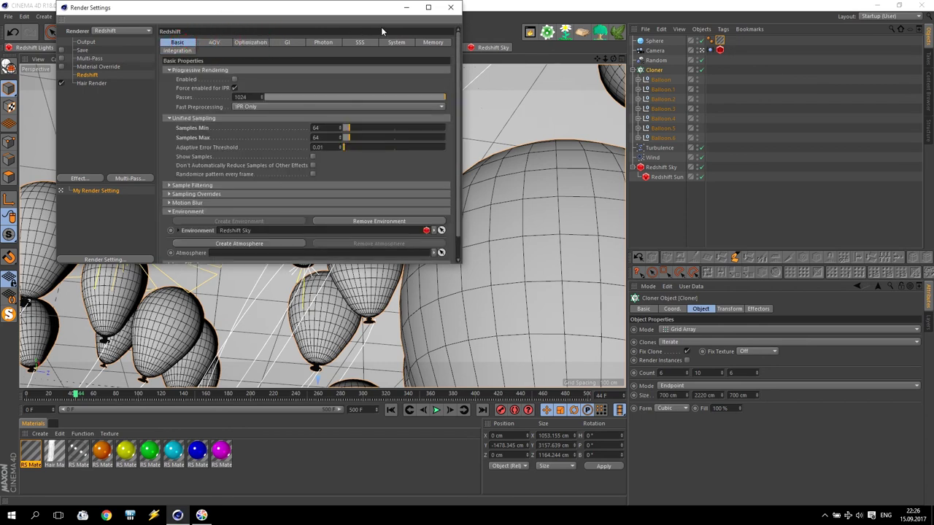
pyautogui.click(450, 9)
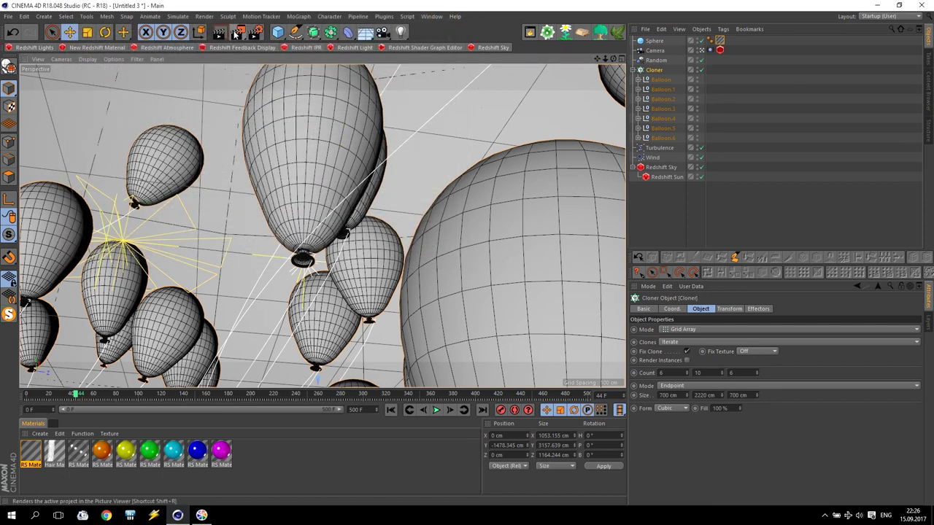
# Re-render frames 44–46 at 64 samples without saving, inspect frame 45, then stop and close
pyautogui.click(236, 32)
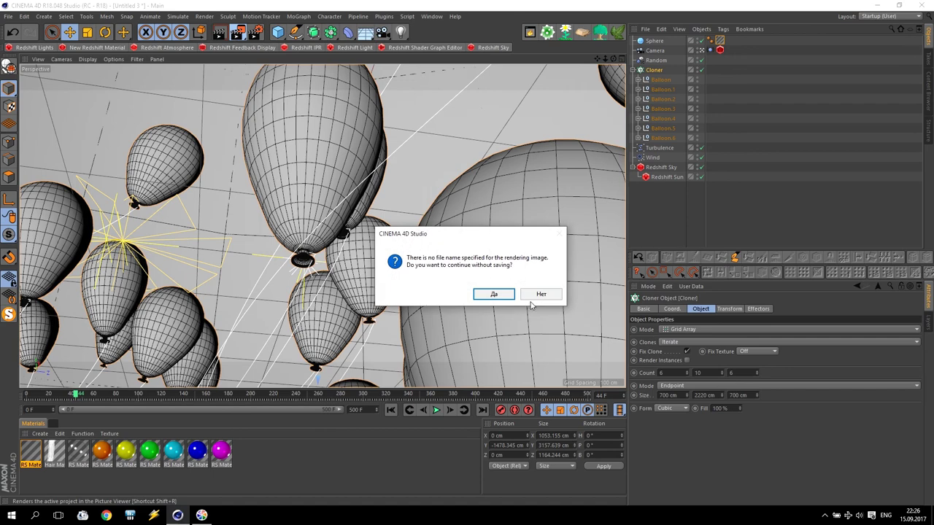
pyautogui.click(494, 294)
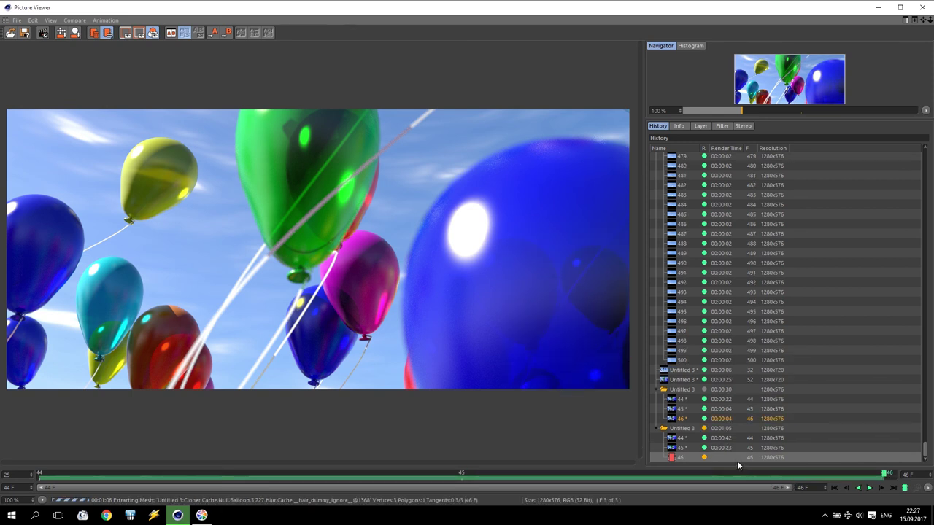
pyautogui.click(732, 449)
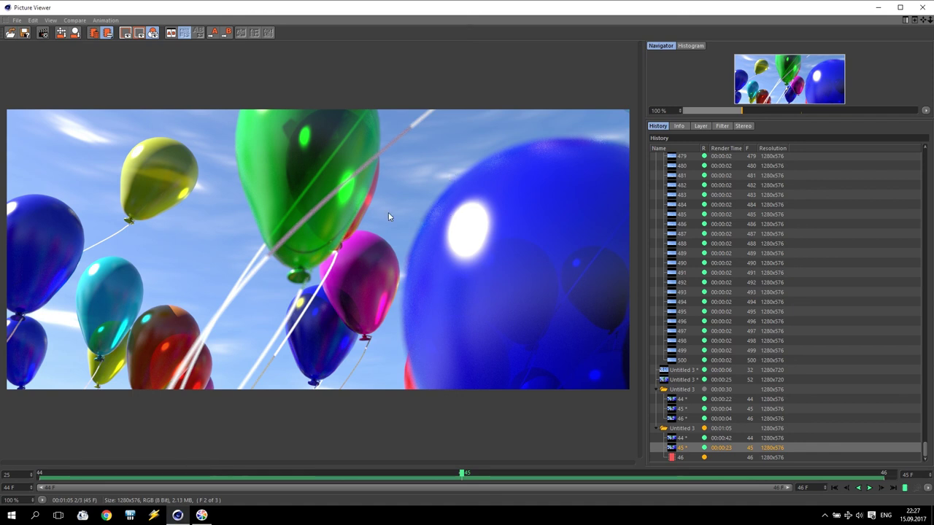
pyautogui.click(922, 6)
pyautogui.click(481, 299)
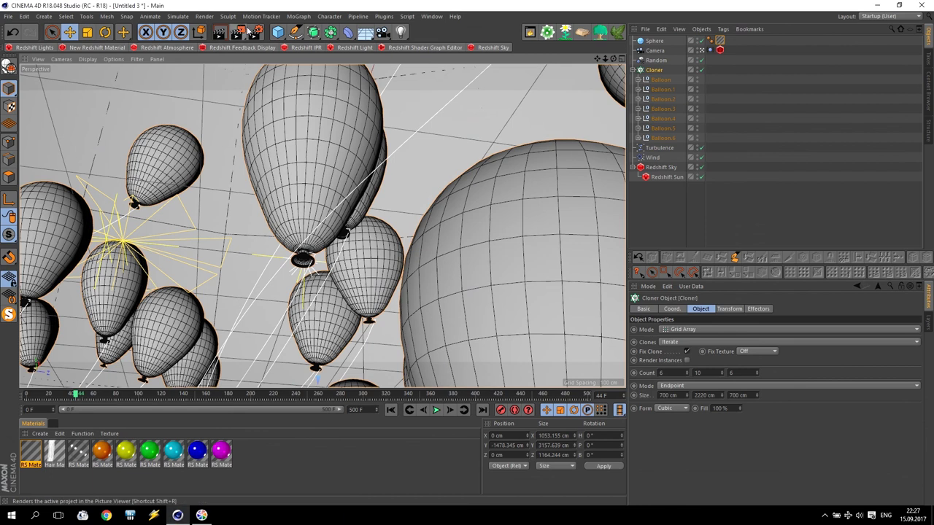
# Set the render to All Frames with image saving enabled, then launch After Effects
pyautogui.click(254, 32)
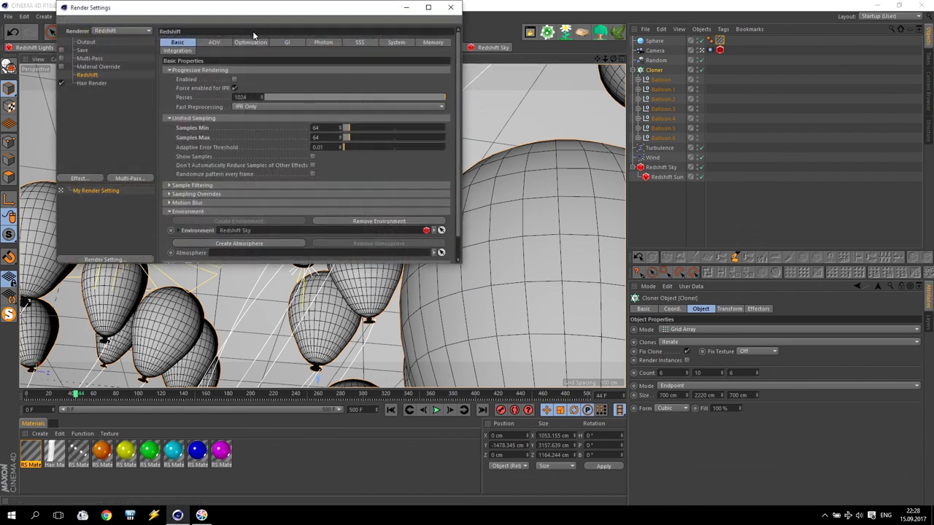
pyautogui.click(90, 44)
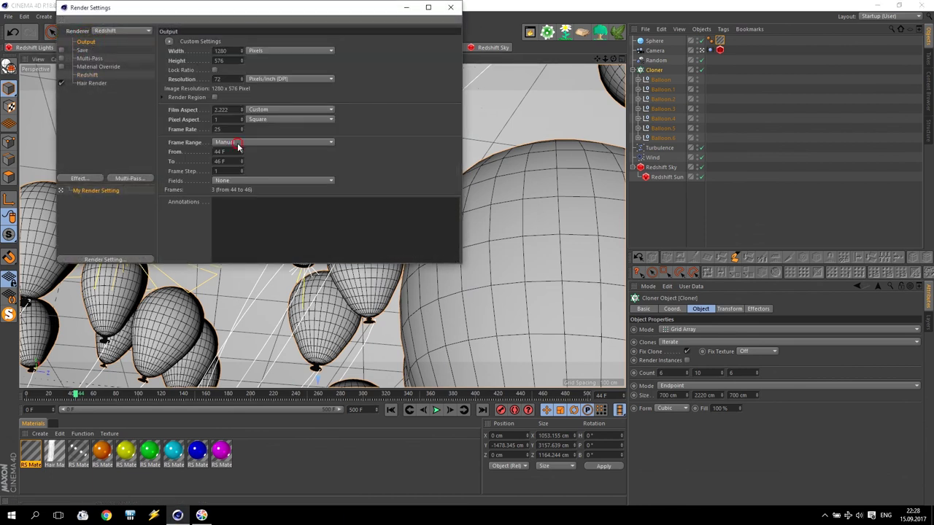
pyautogui.click(236, 142)
pyautogui.click(244, 176)
pyautogui.click(82, 50)
pyautogui.click(61, 50)
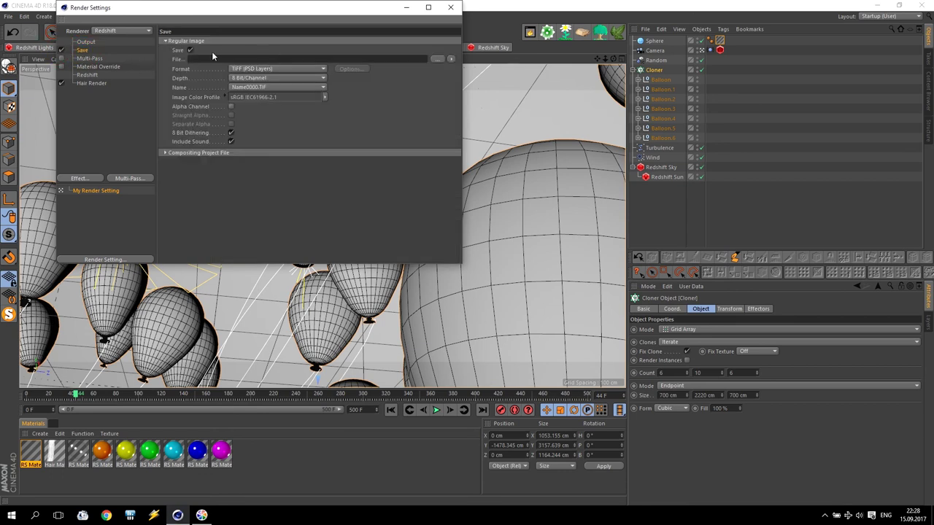
pyautogui.click(260, 69)
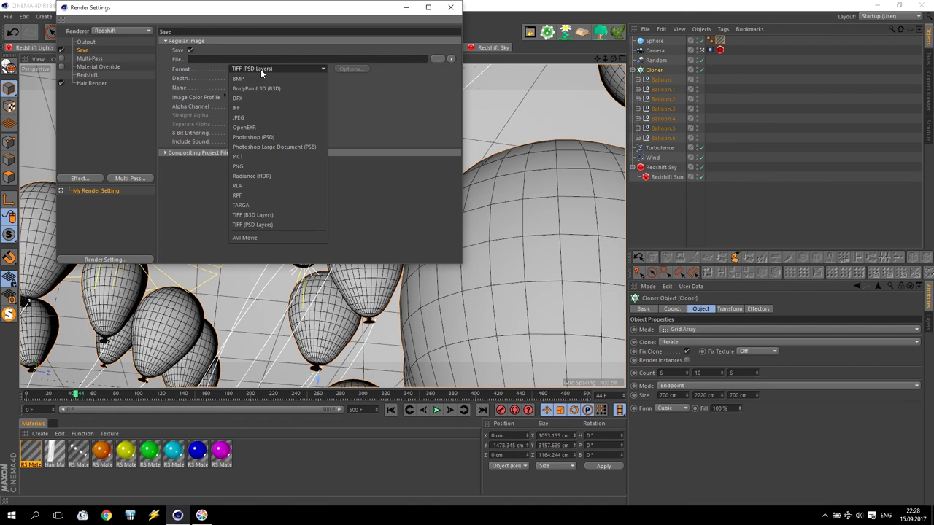
pyautogui.click(393, 157)
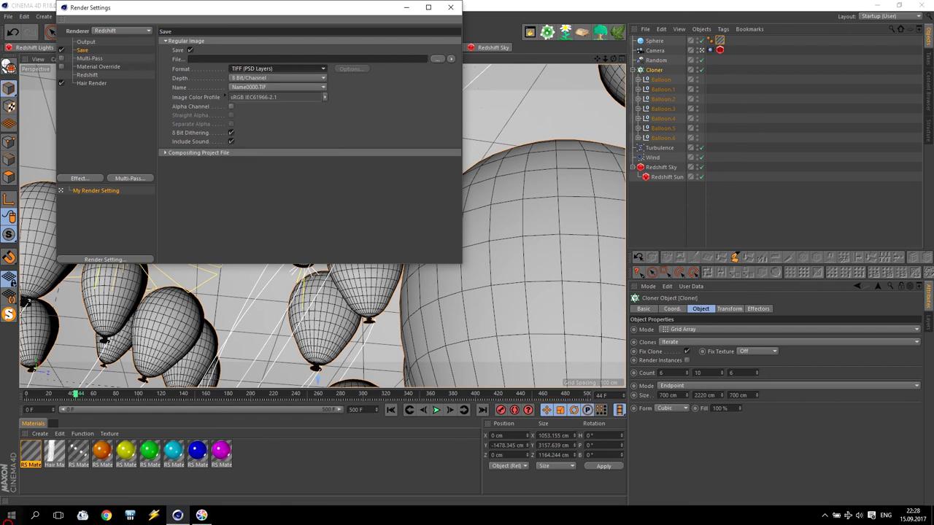
pyautogui.click(11, 515)
pyautogui.click(146, 400)
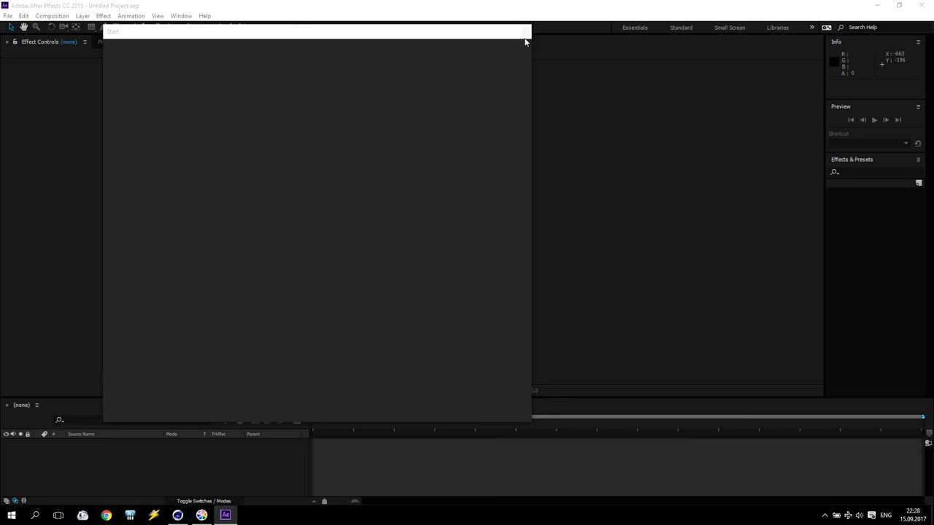
# Import Ballon0000.png as a PNG sequence and create a Ballon composition from it
pyautogui.click(524, 31)
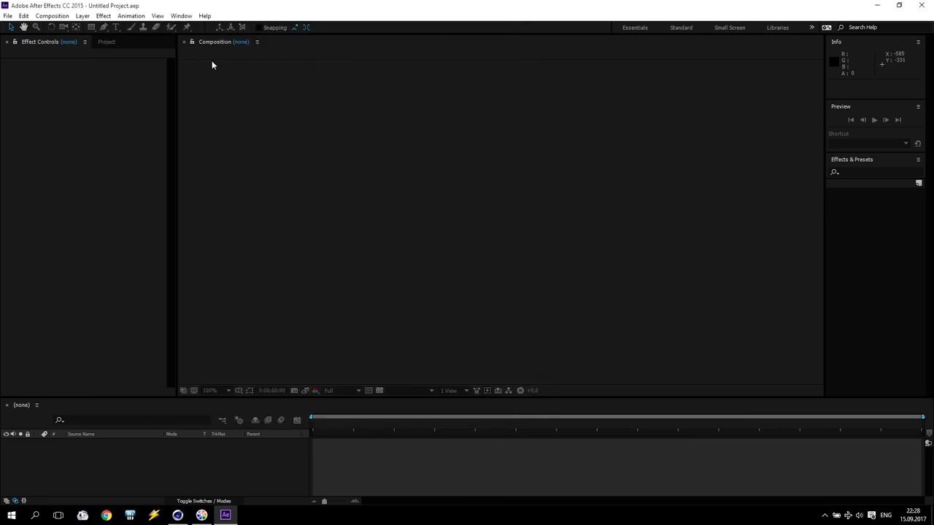
pyautogui.click(107, 41)
pyautogui.doubleClick(46, 159)
pyautogui.click(110, 113)
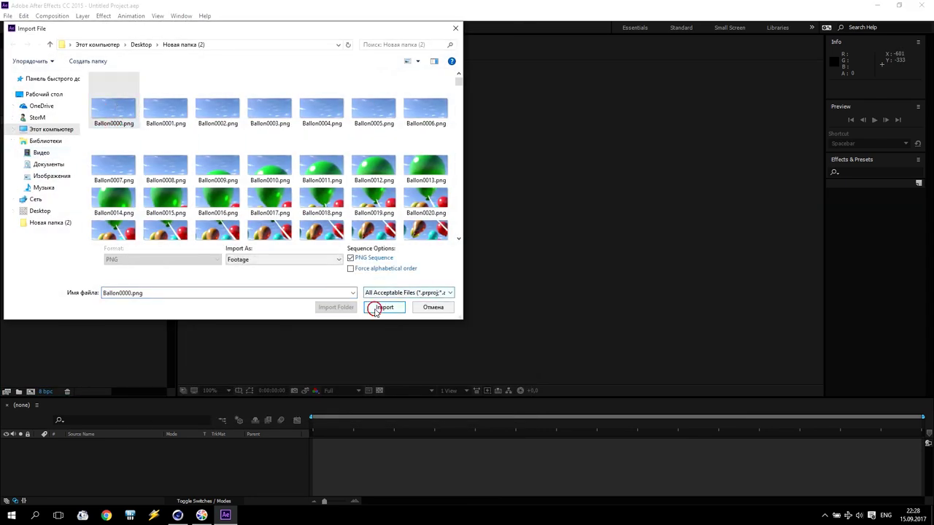
pyautogui.click(381, 307)
pyautogui.moveTo(39, 131); pyautogui.dragTo(31, 391)
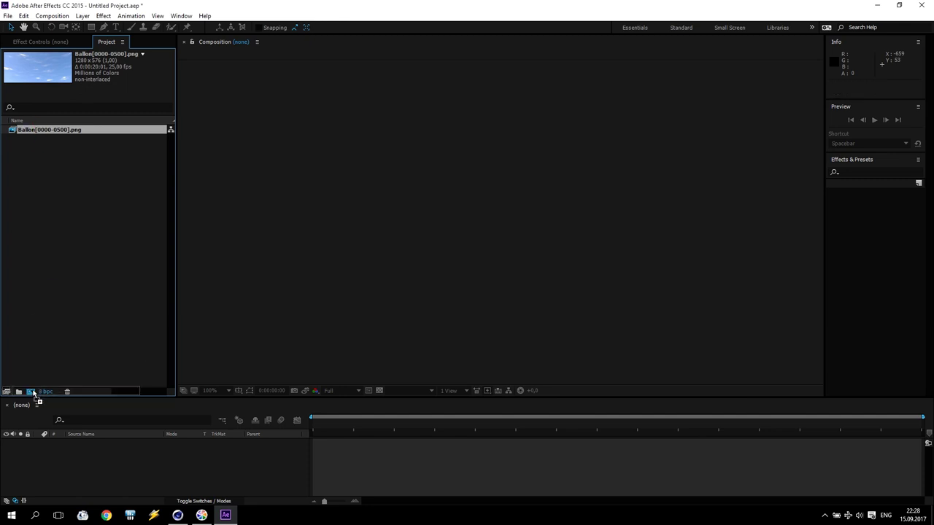
# Preview the balloon animation, then reopen the Import File dialog
pyautogui.click(874, 120)
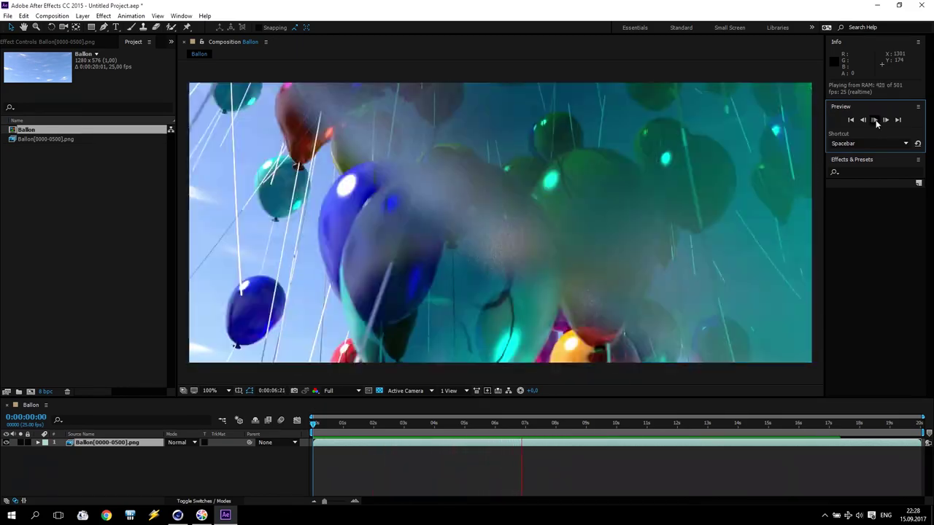
pyautogui.press('space')
pyautogui.doubleClick(48, 190)
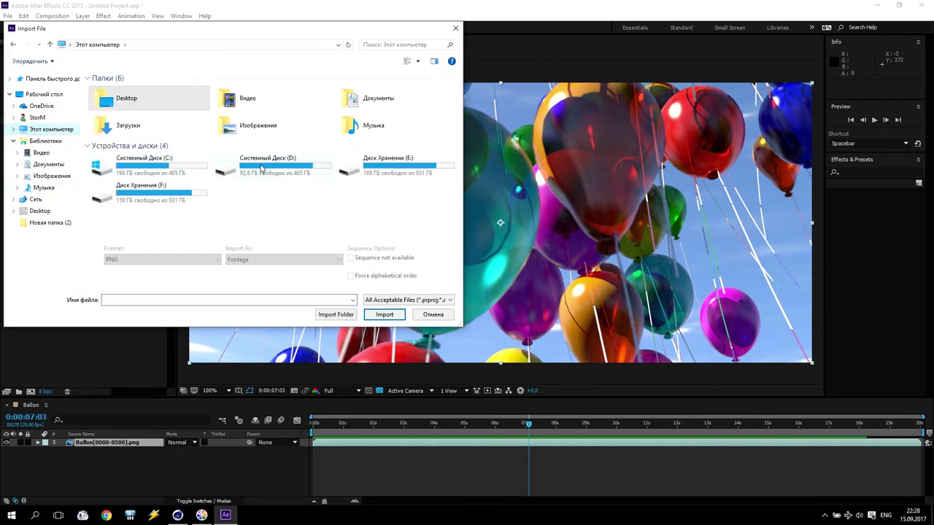
# Import 6003 27.mp3 and 6014 28.mp3 from D:\Новая папка
pyautogui.doubleClick(261, 167)
pyautogui.scroll(-1, 219, 182)
pyautogui.click(124, 228)
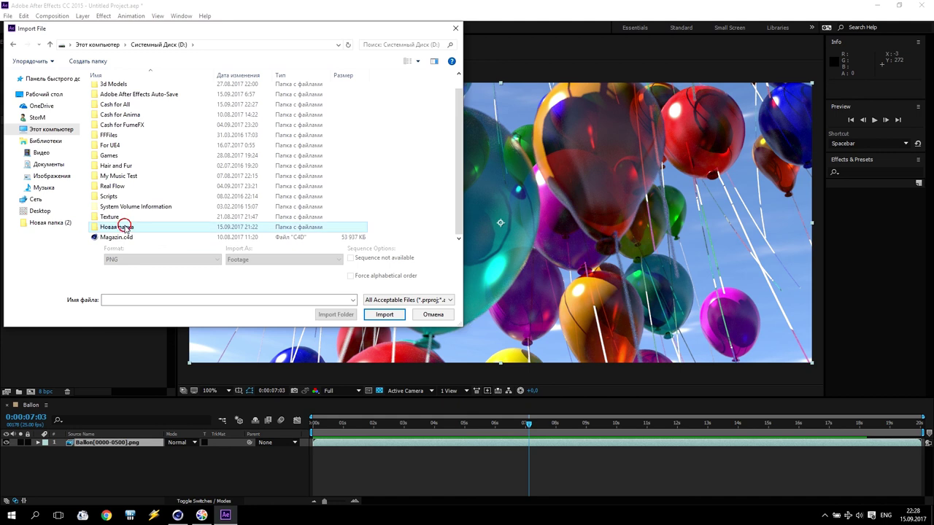
pyautogui.doubleClick(124, 229)
pyautogui.click(119, 90)
pyautogui.keyDown('shift'); pyautogui.click(119, 99); pyautogui.keyUp('shift')
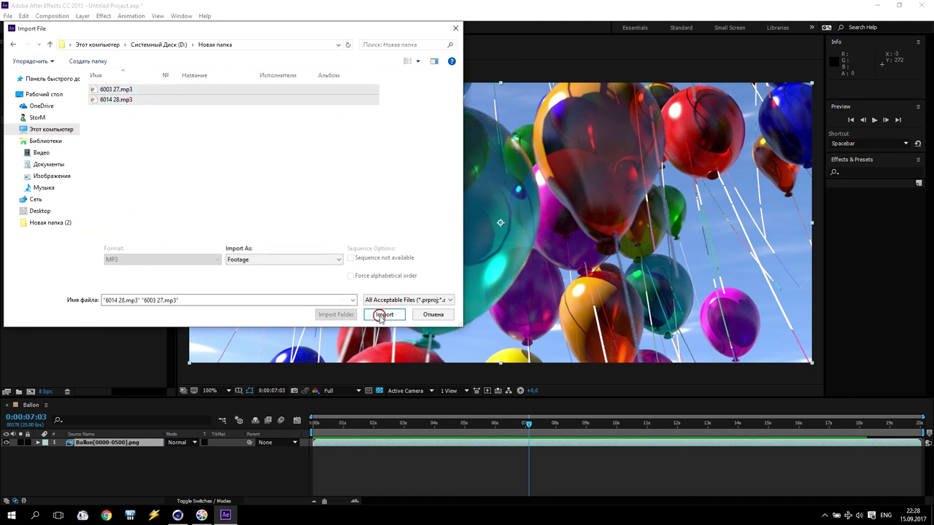
pyautogui.click(380, 315)
# Add both mp3 tracks as layers in the Ballon composition timeline
pyautogui.click(35, 130)
pyautogui.keyDown('shift'); pyautogui.click(33, 139); pyautogui.keyUp('shift')
pyautogui.moveTo(35, 131); pyautogui.dragTo(110, 461)
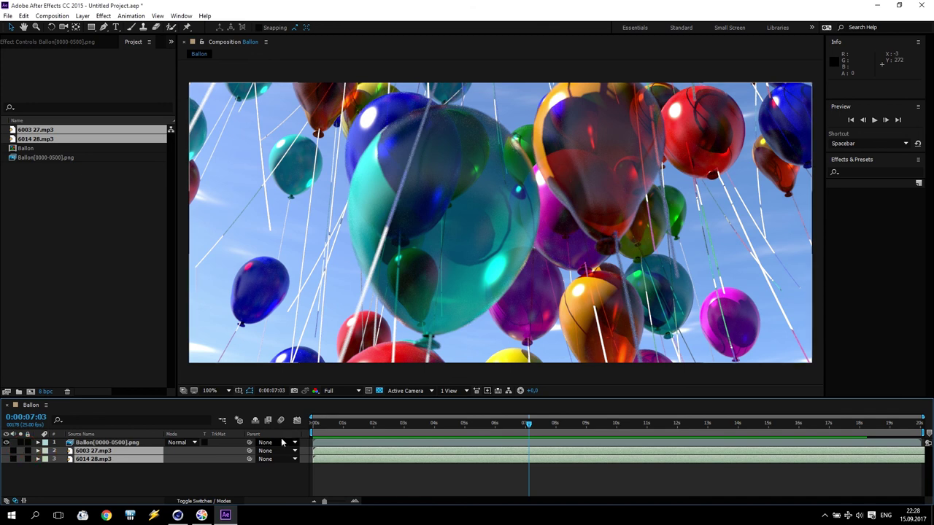
pyautogui.click(23, 456)
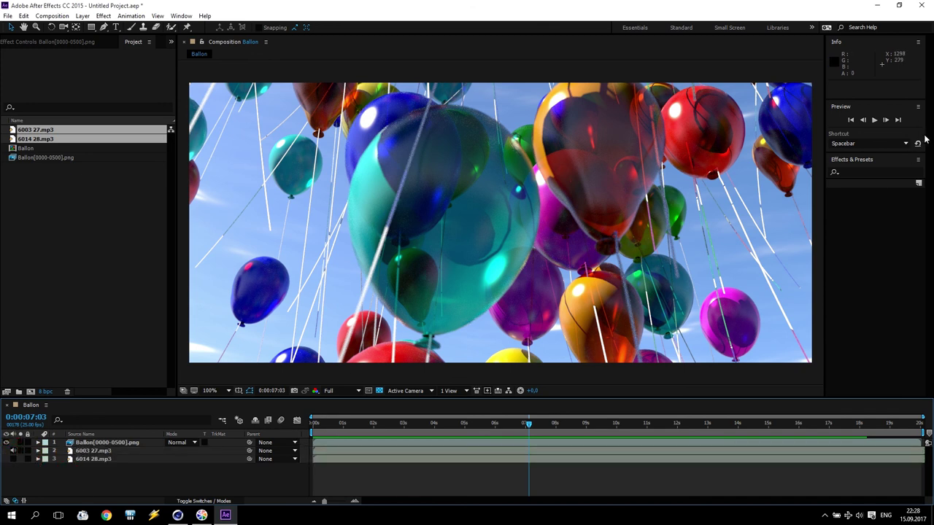
# Play the Ballon composition from the first frame to check the music preview
pyautogui.click(850, 119)
pyautogui.press('space')
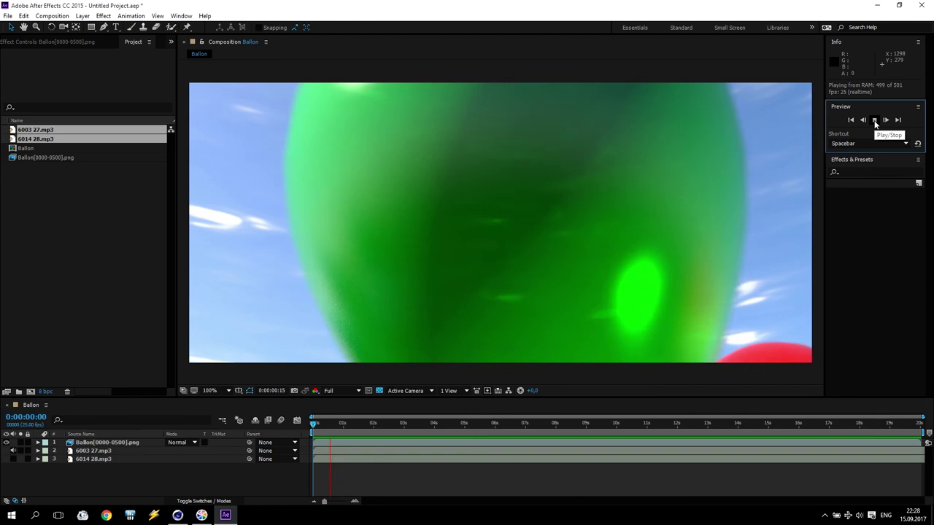
pyautogui.click(860, 515)
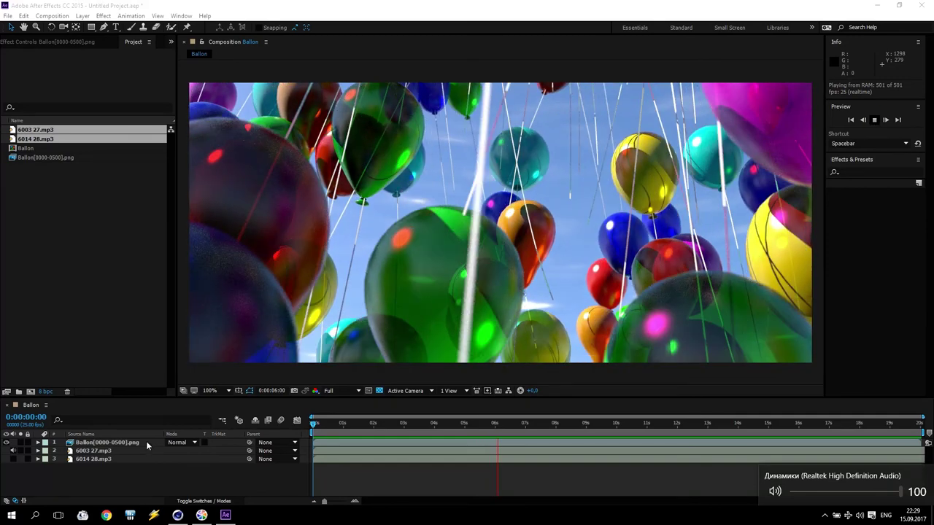
pyautogui.click(146, 441)
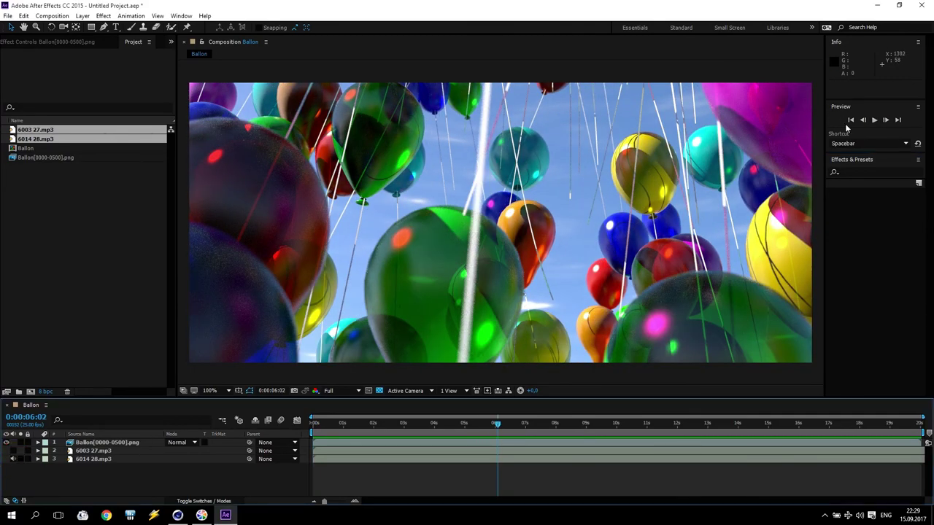
pyautogui.click(851, 120)
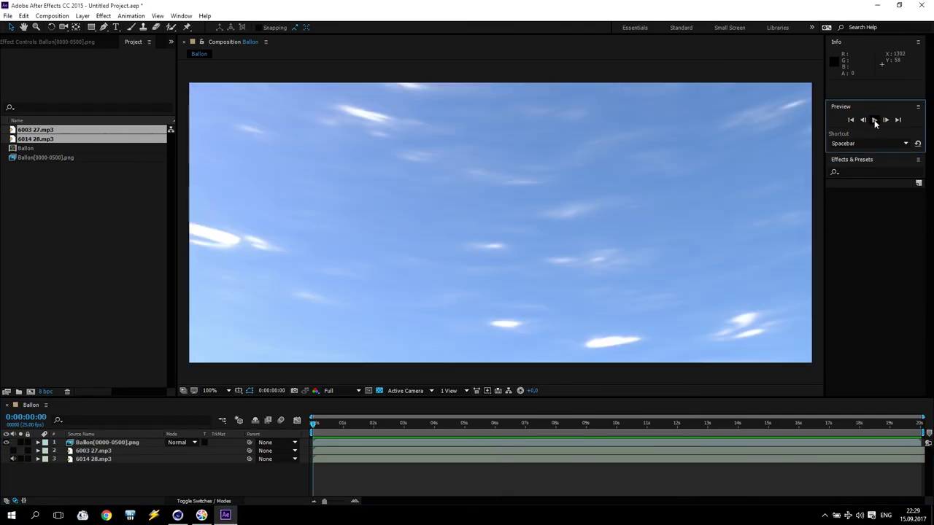
pyautogui.click(875, 121)
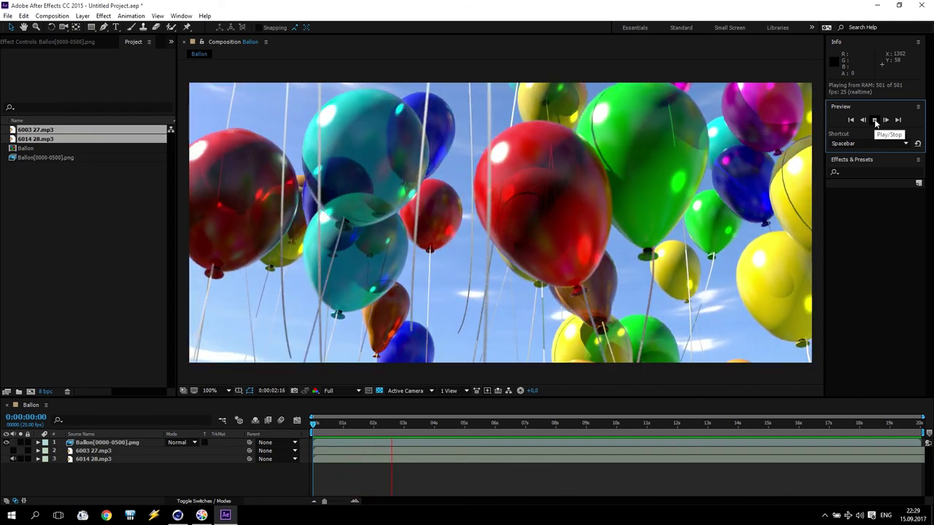
pyautogui.click(852, 120)
pyautogui.click(852, 121)
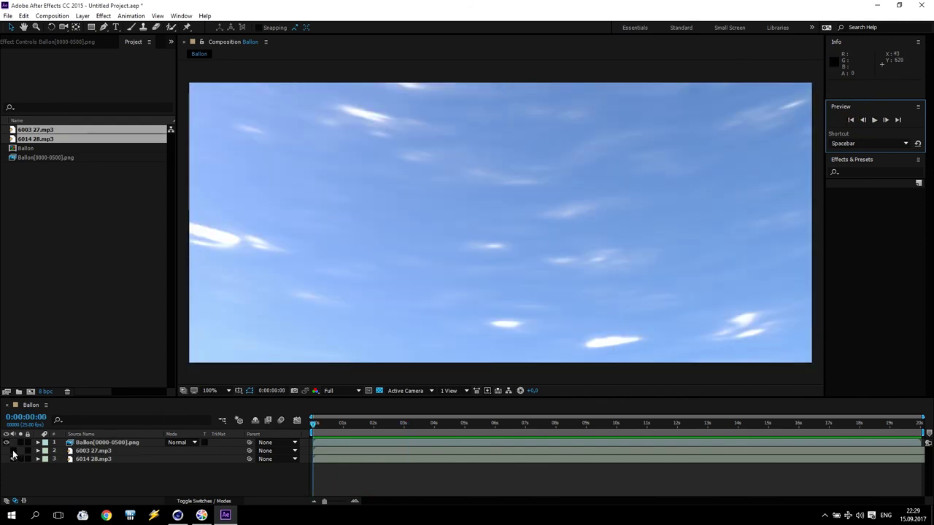
# Turn on audio for both music layers, preview with sound, and set system volume to 50
pyautogui.click(14, 453)
pyautogui.click(857, 120)
pyautogui.press('space')
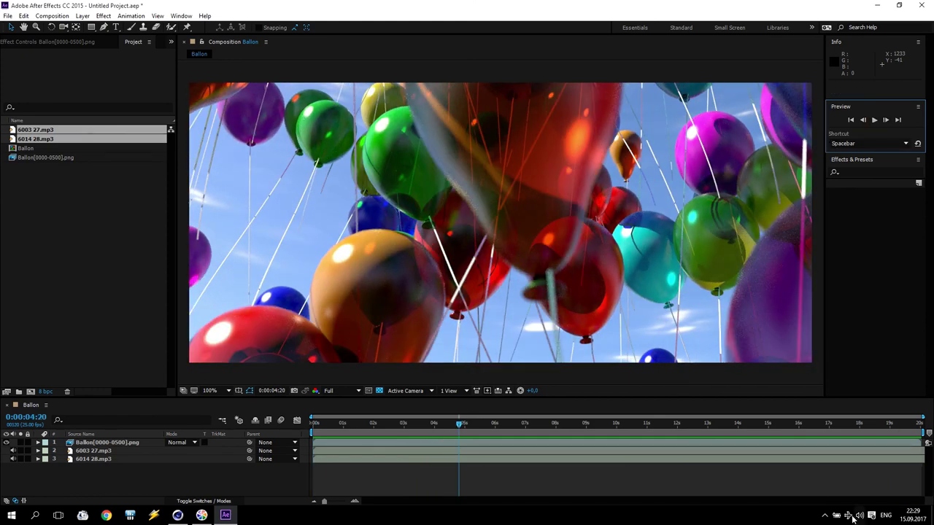
pyautogui.click(859, 515)
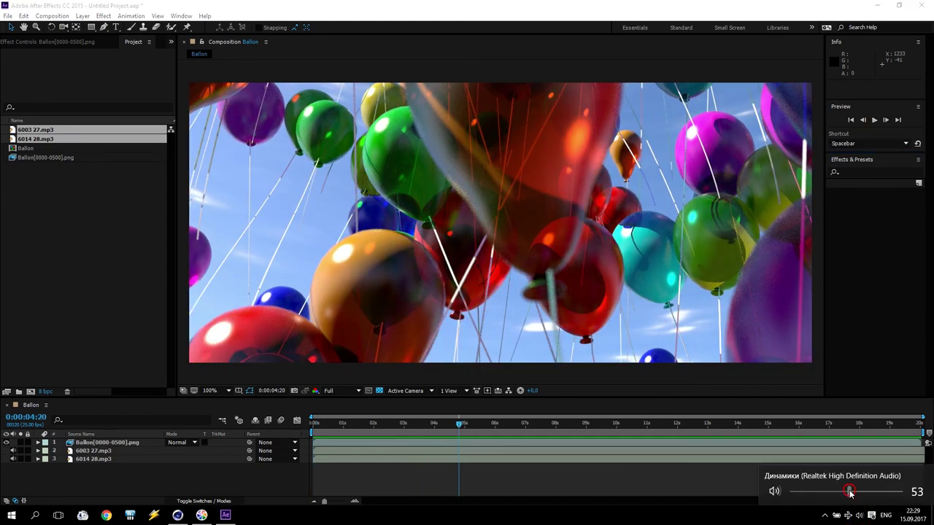